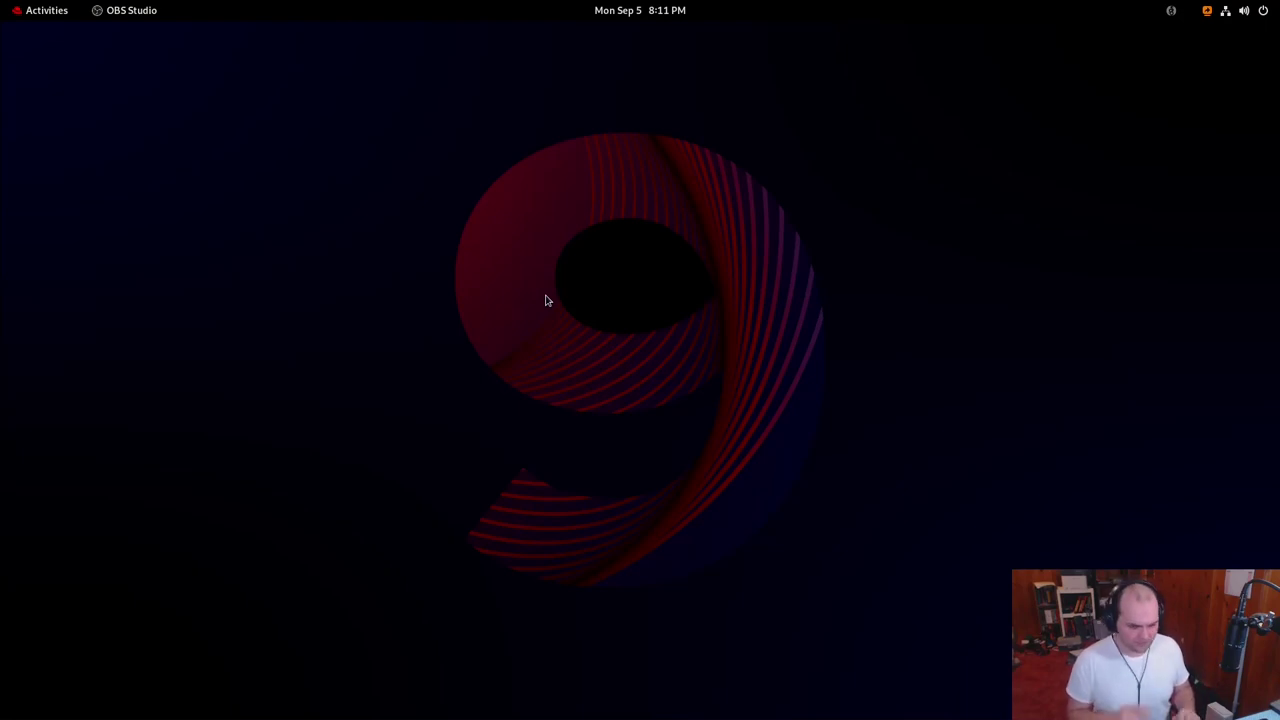
pyautogui.press('super')
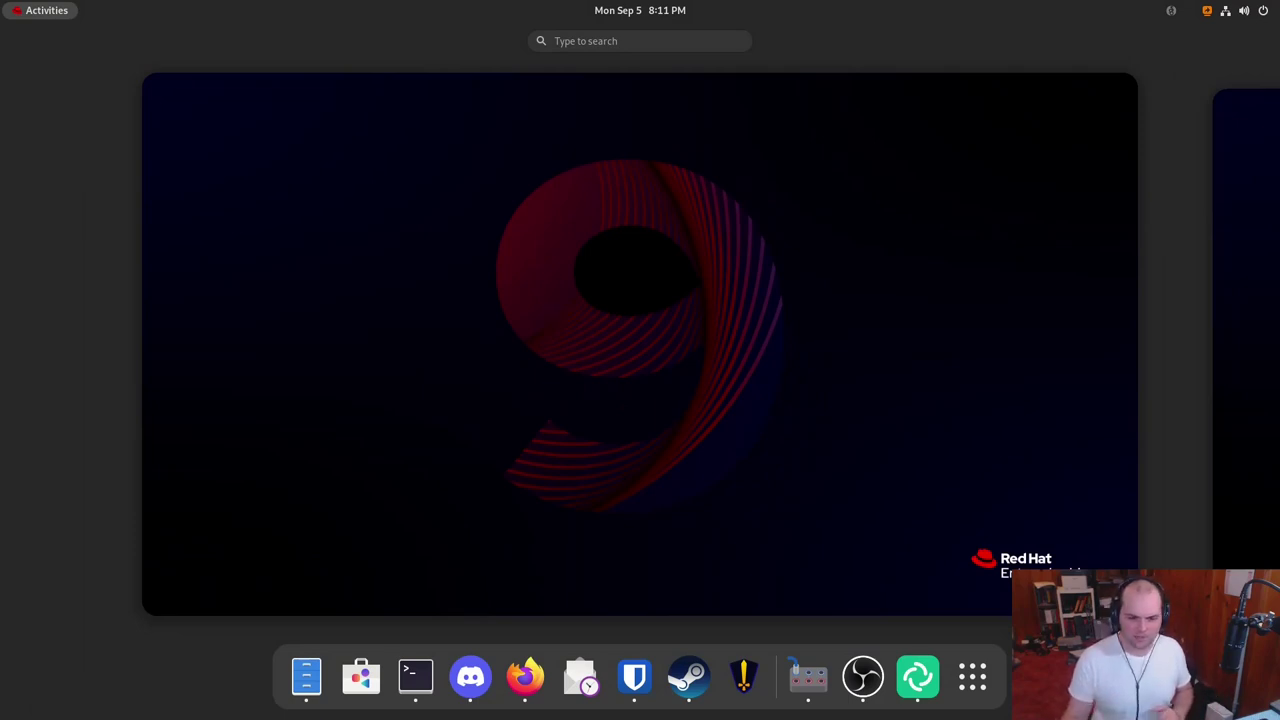
pyautogui.click(580, 293)
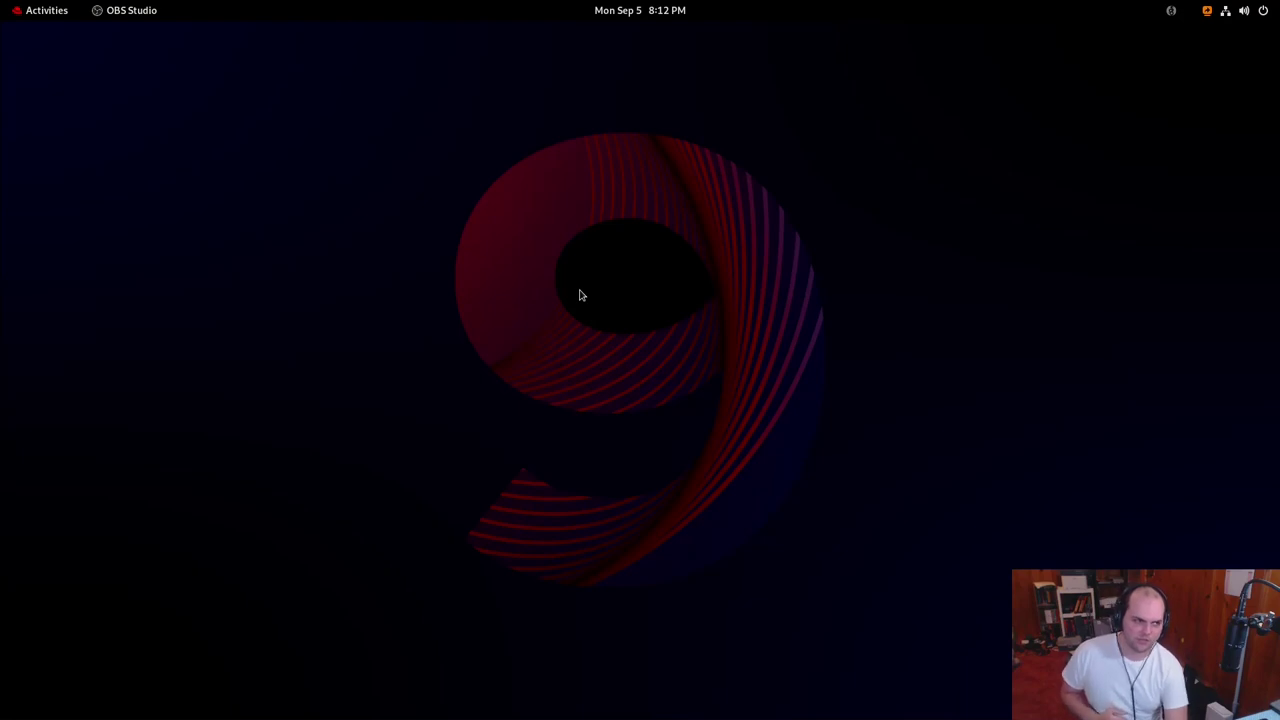
# Clear all desktop notifications and recheck the notification list and calendar
pyautogui.click(668, 11)
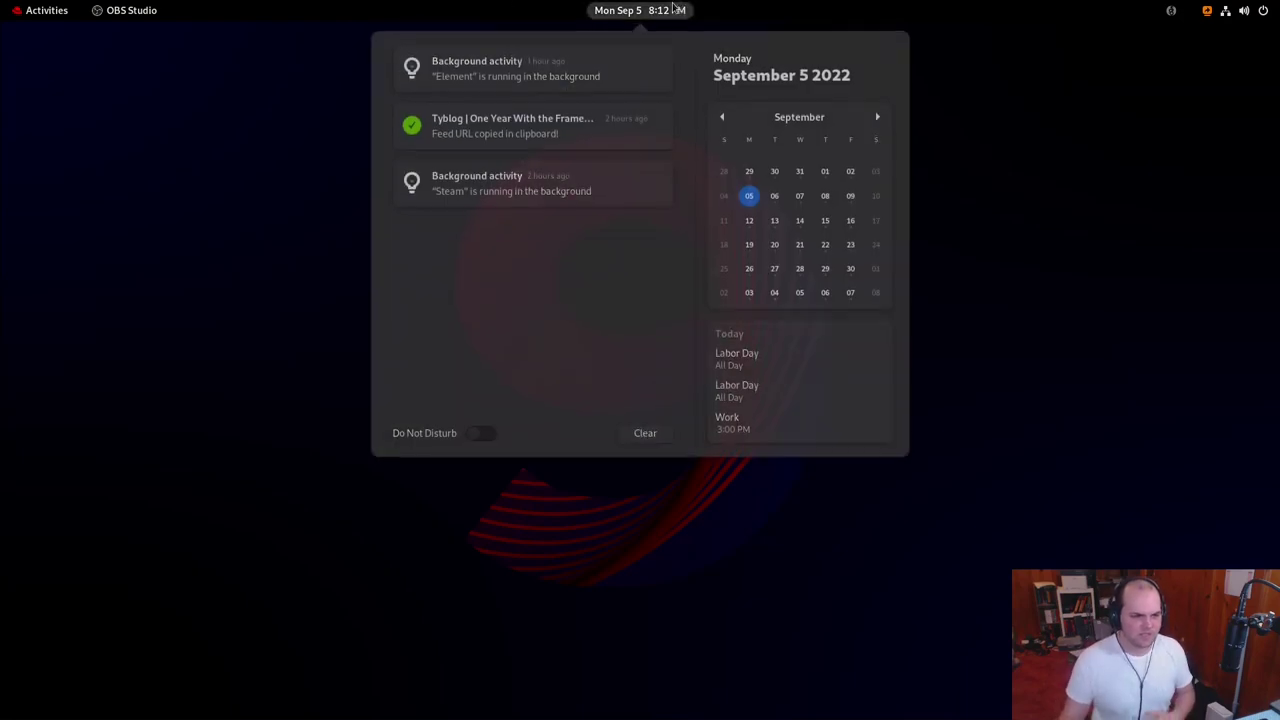
pyautogui.click(645, 432)
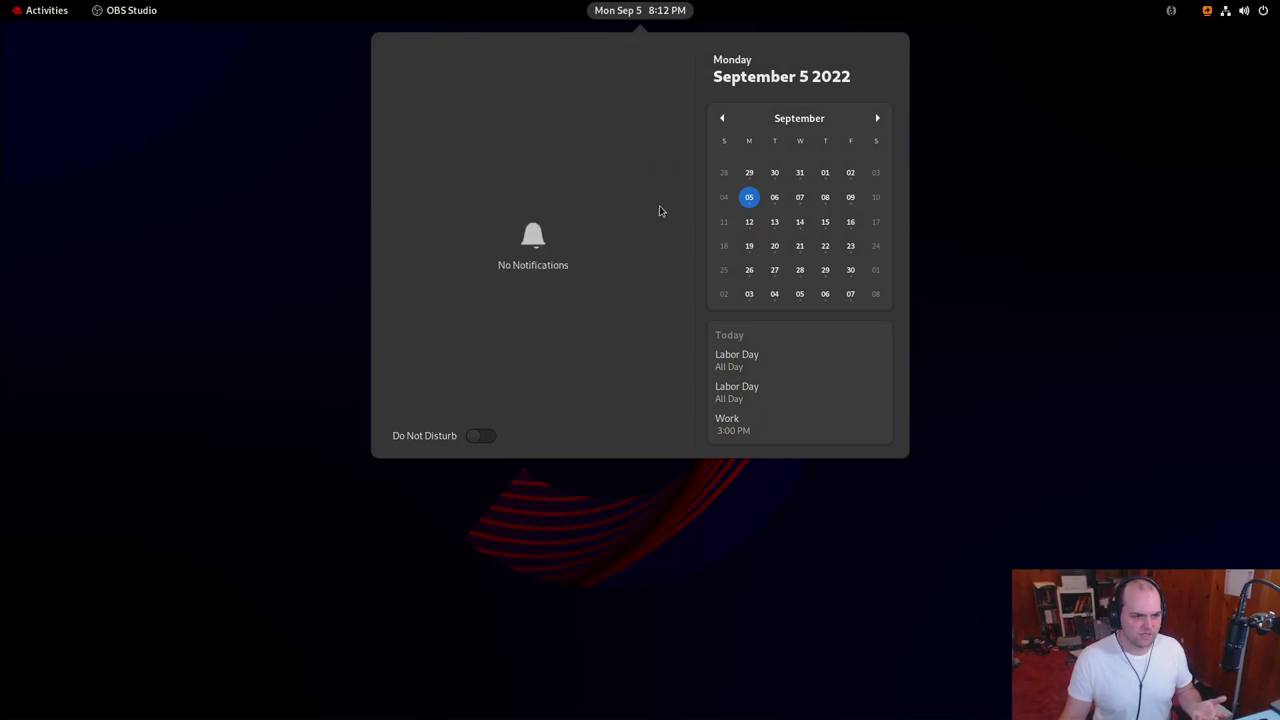
pyautogui.click(320, 218)
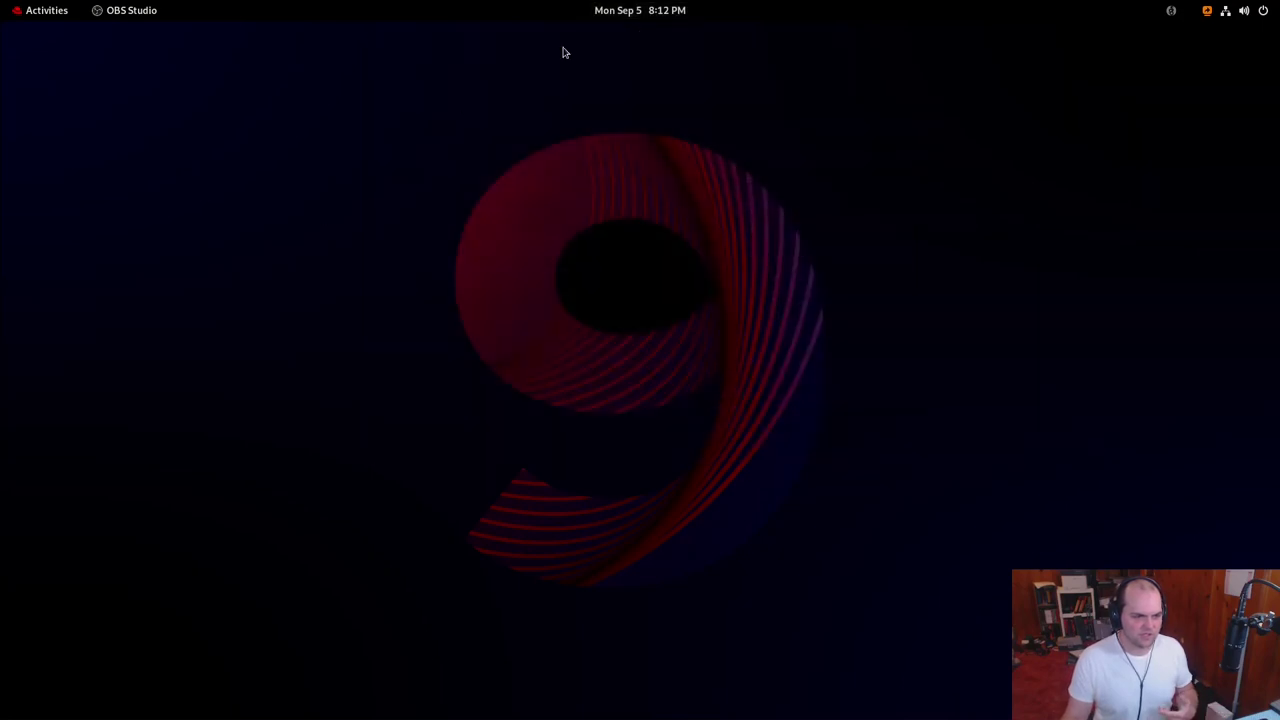
pyautogui.click(670, 9)
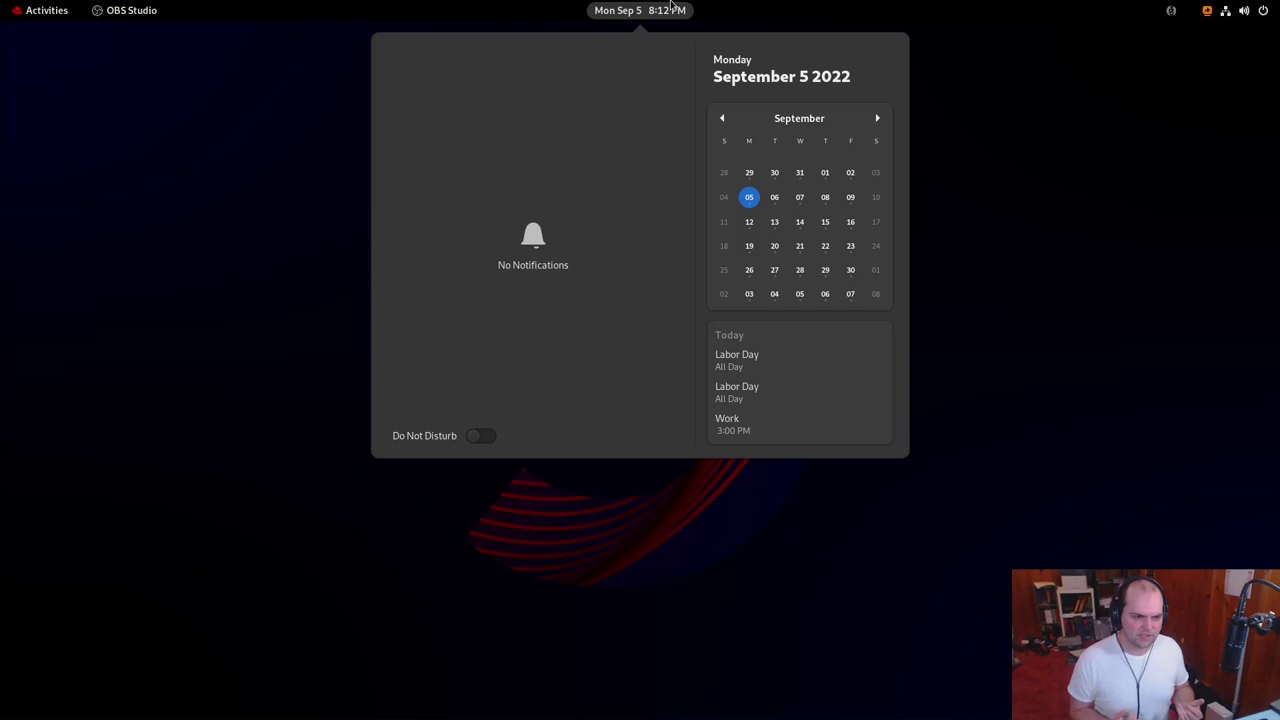
pyautogui.click(673, 8)
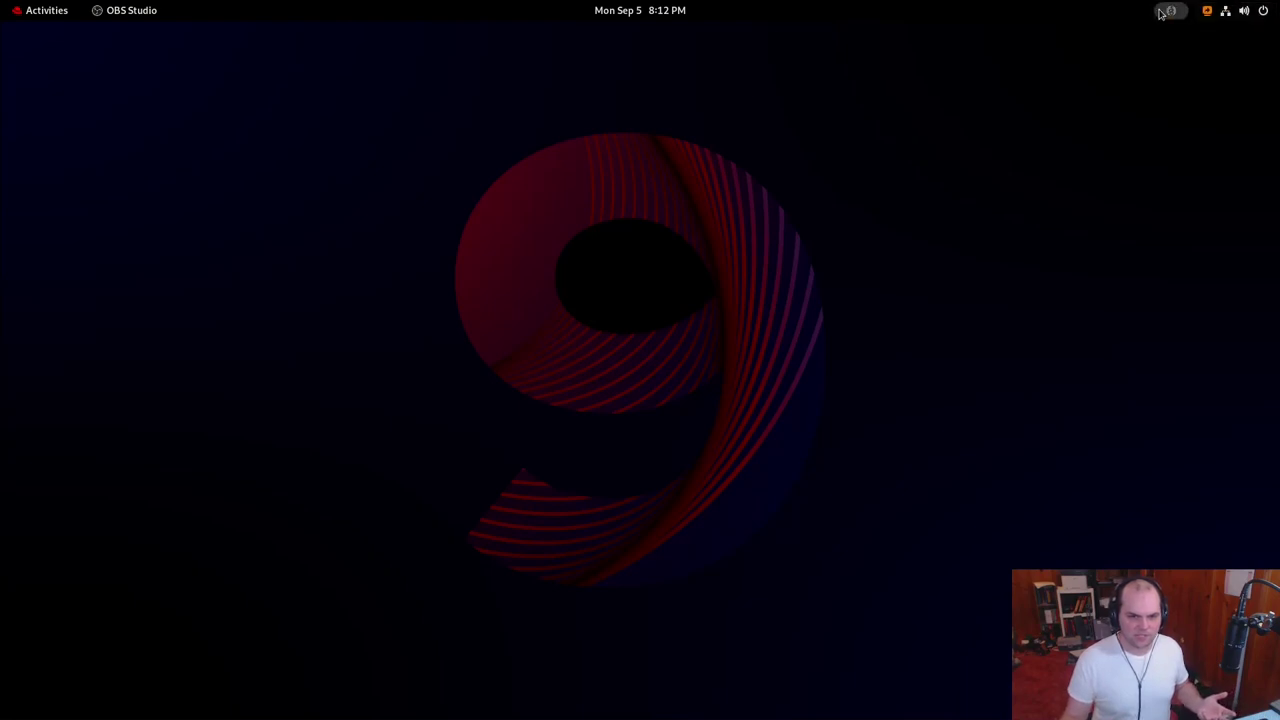
# Examine the system menu, including the expanded Power Off / Log Out options, and dismiss it
pyautogui.click(1233, 12)
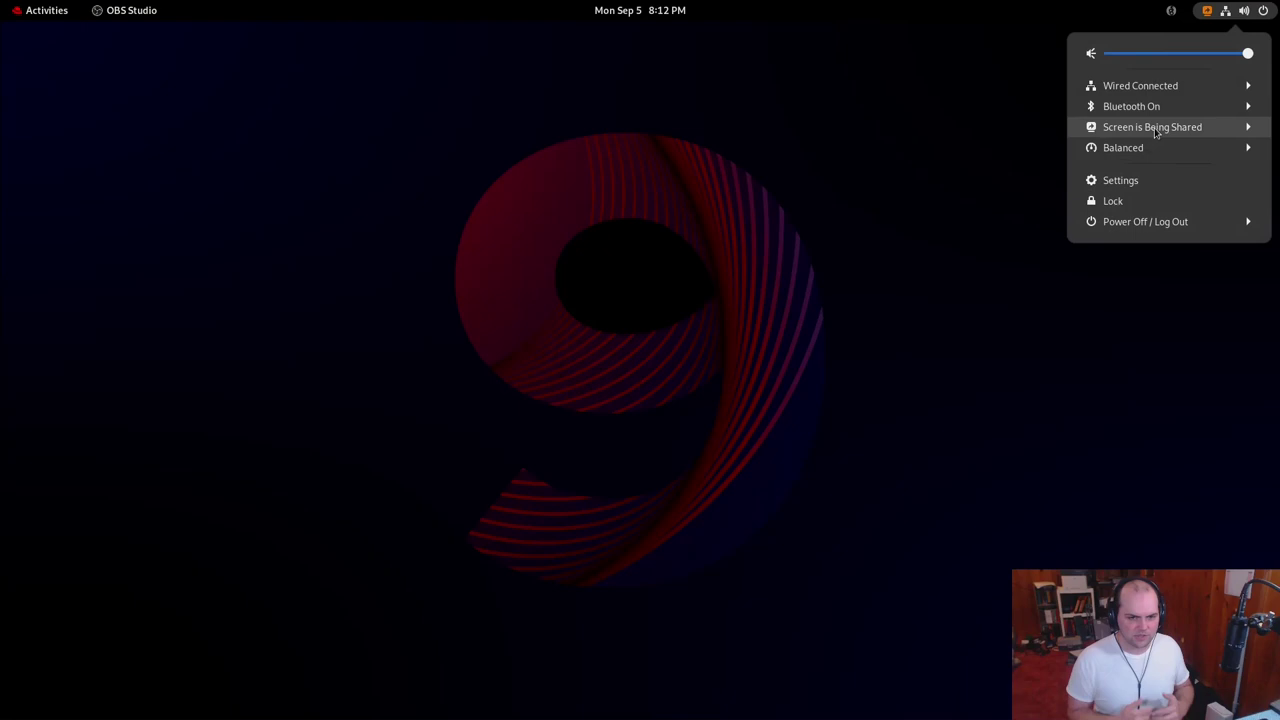
pyautogui.click(1166, 226)
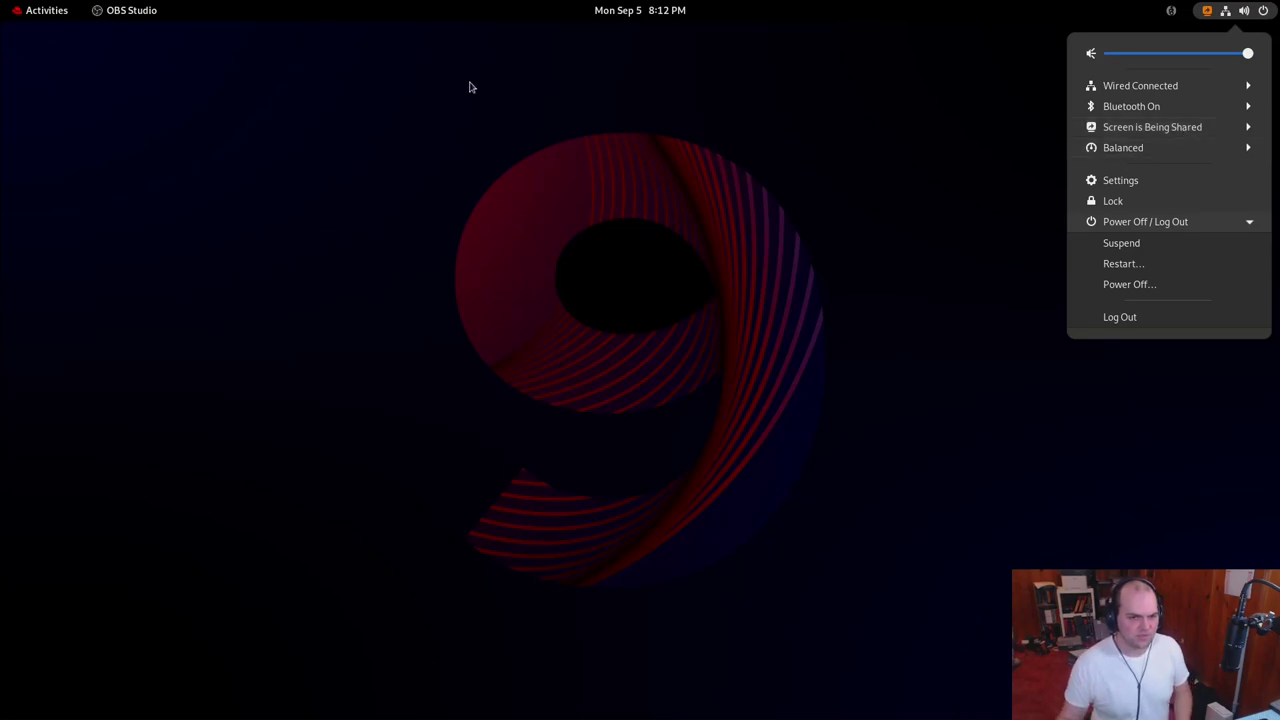
pyautogui.click(530, 105)
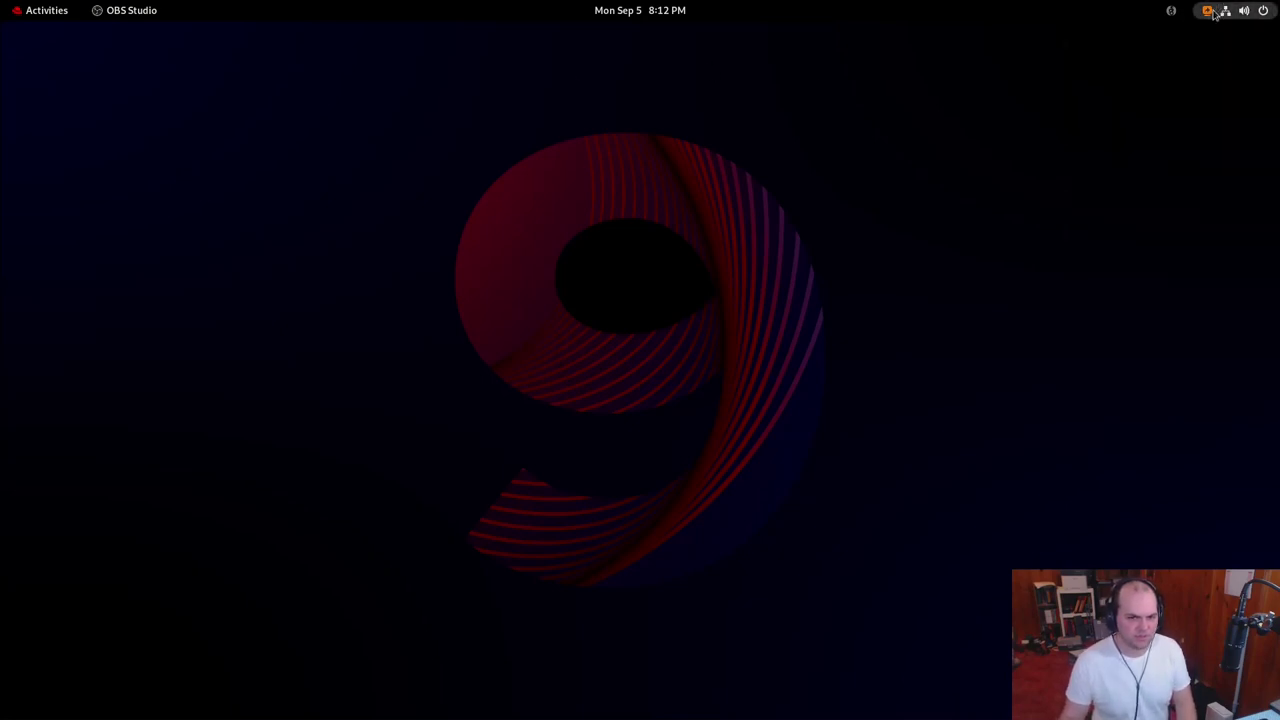
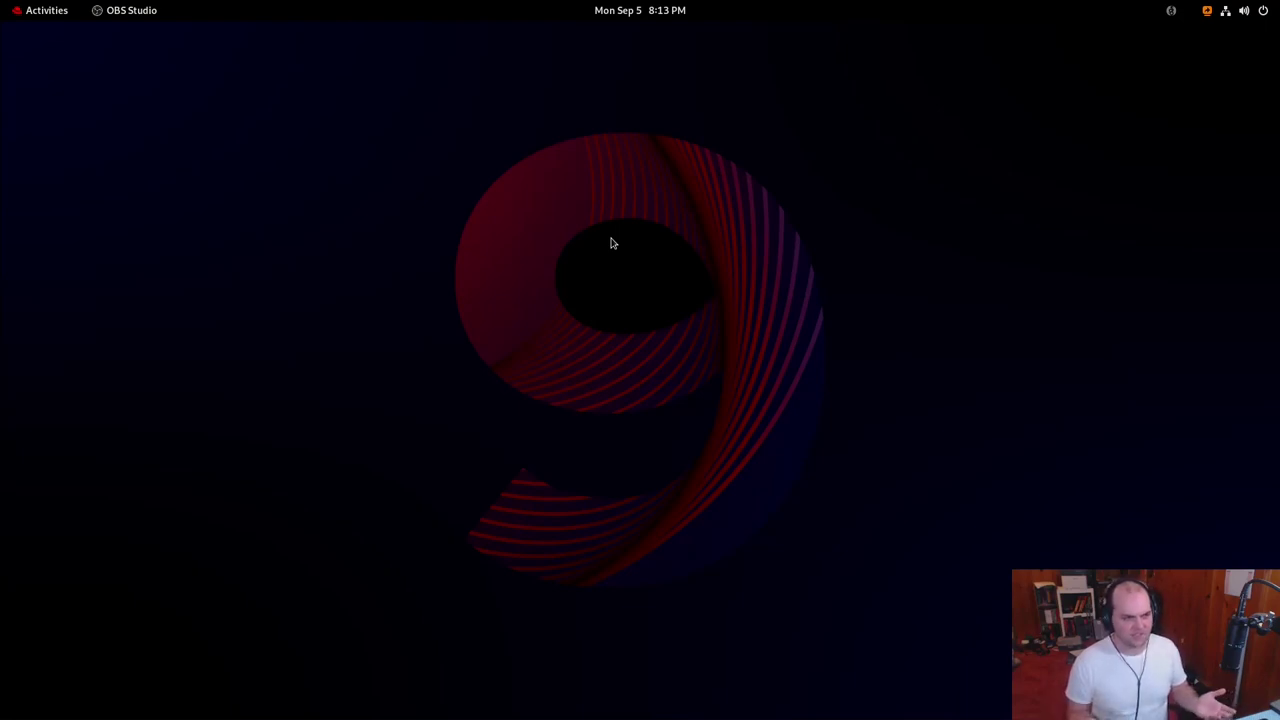
# Open the file manager from the Activities overview and view the contents of the Home folder
pyautogui.click(40, 10)
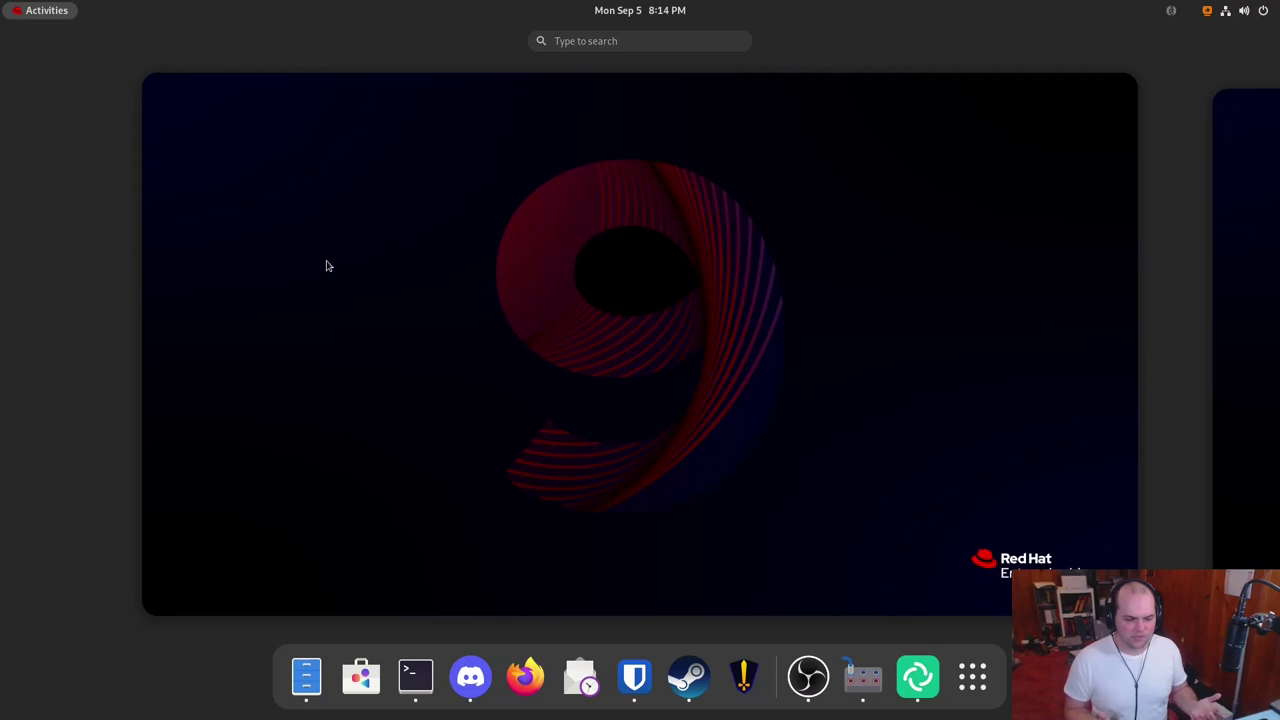
pyautogui.scroll(-1, 557, 323)
pyautogui.scroll(1, 557, 323)
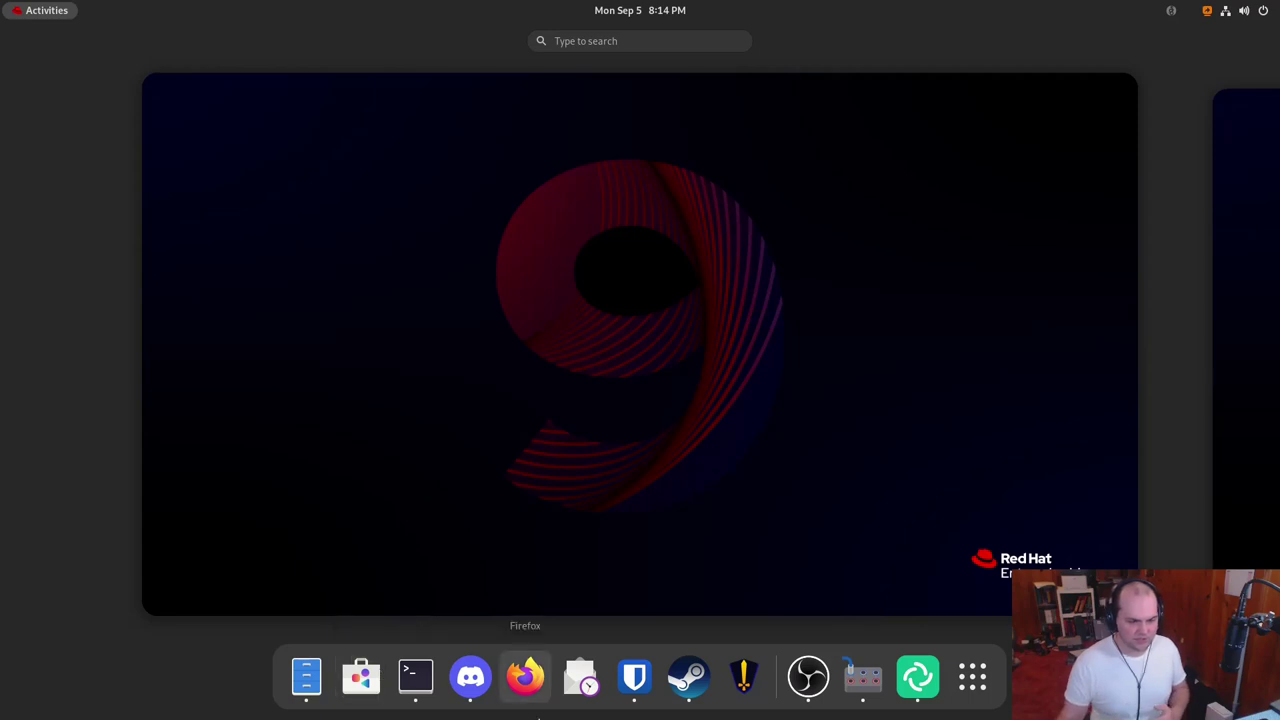
pyautogui.click(318, 688)
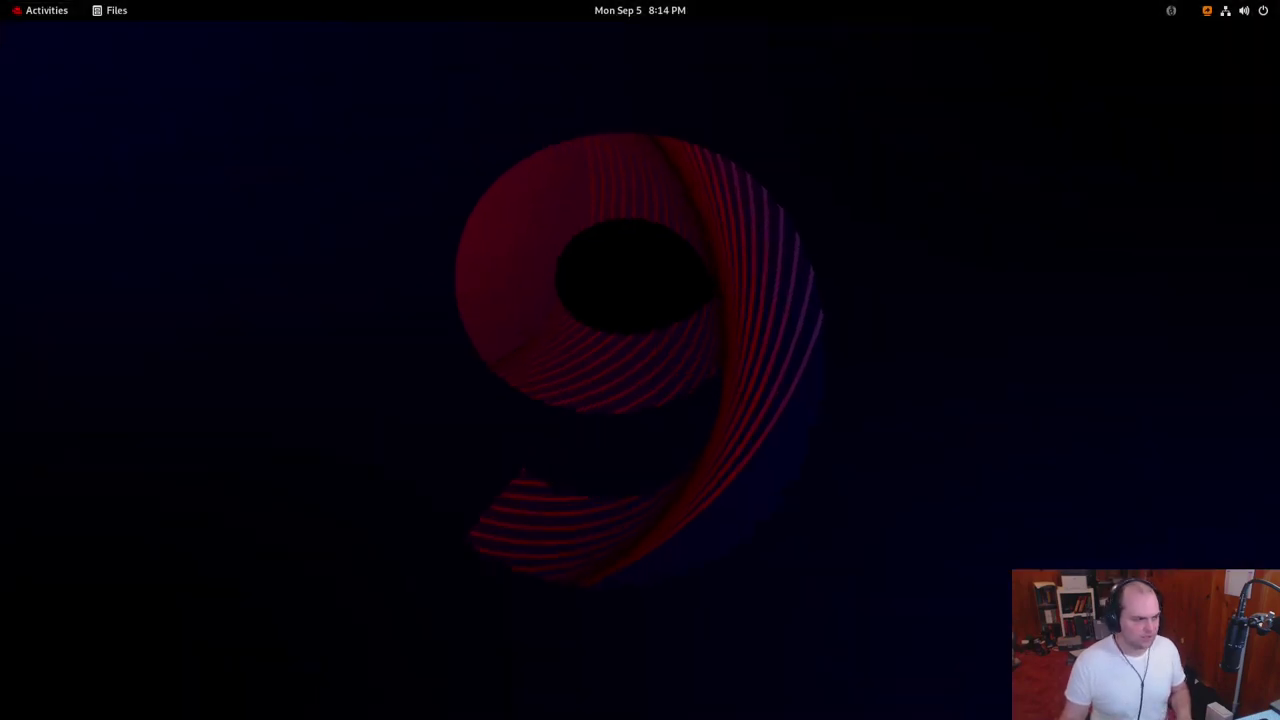
pyautogui.click(345, 203)
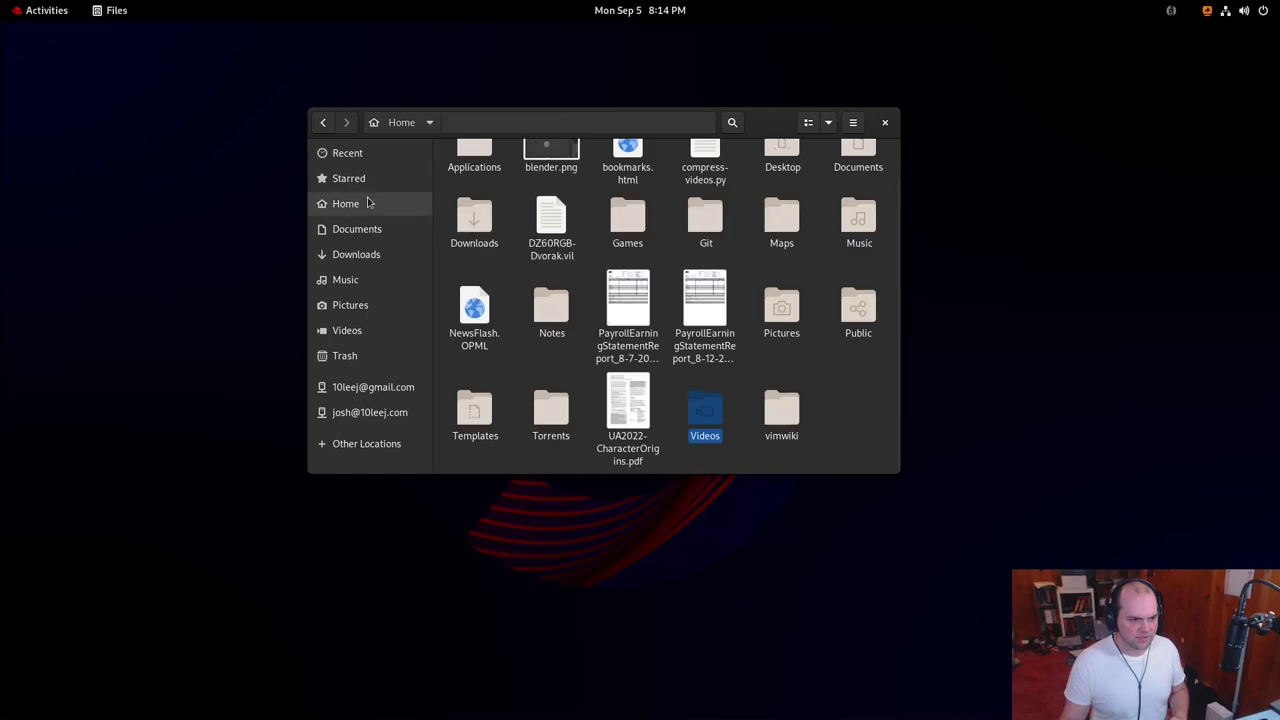
pyautogui.scroll(1, 817, 274)
pyautogui.click(826, 228)
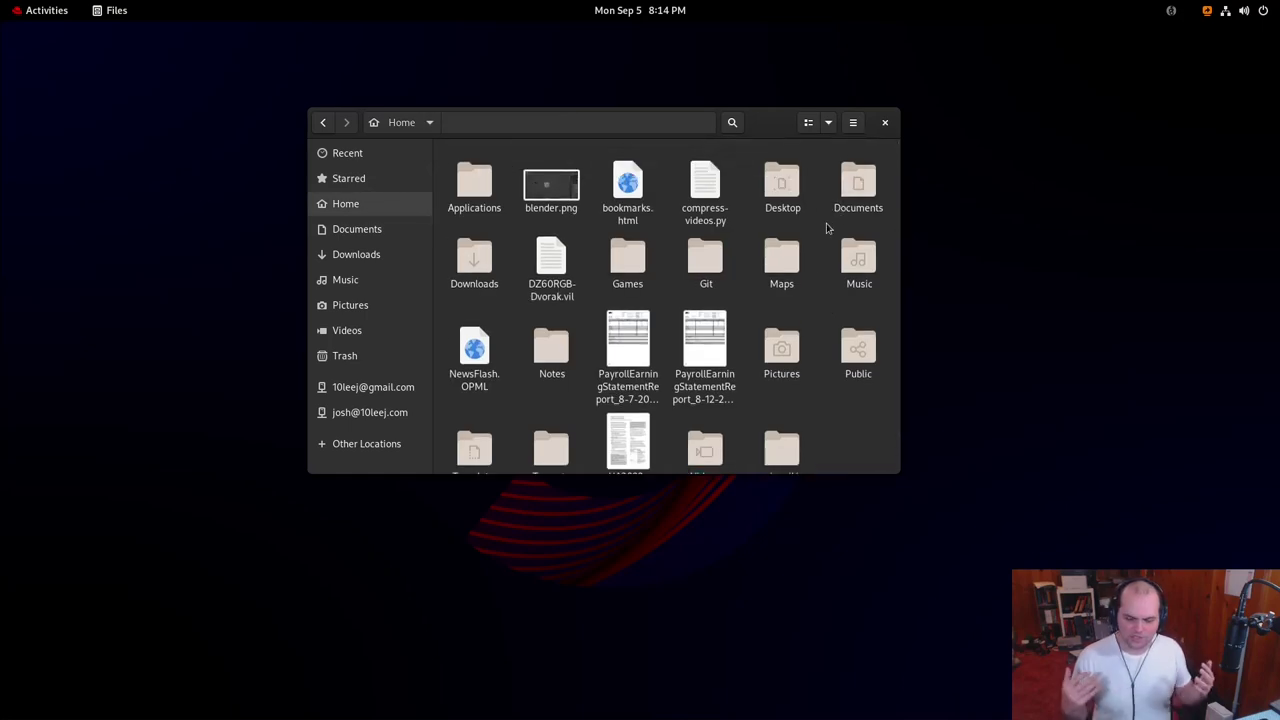
# Find and launch Tweaks, and set the applications theme to Adwaita (default) in its appearance settings
pyautogui.press('super')
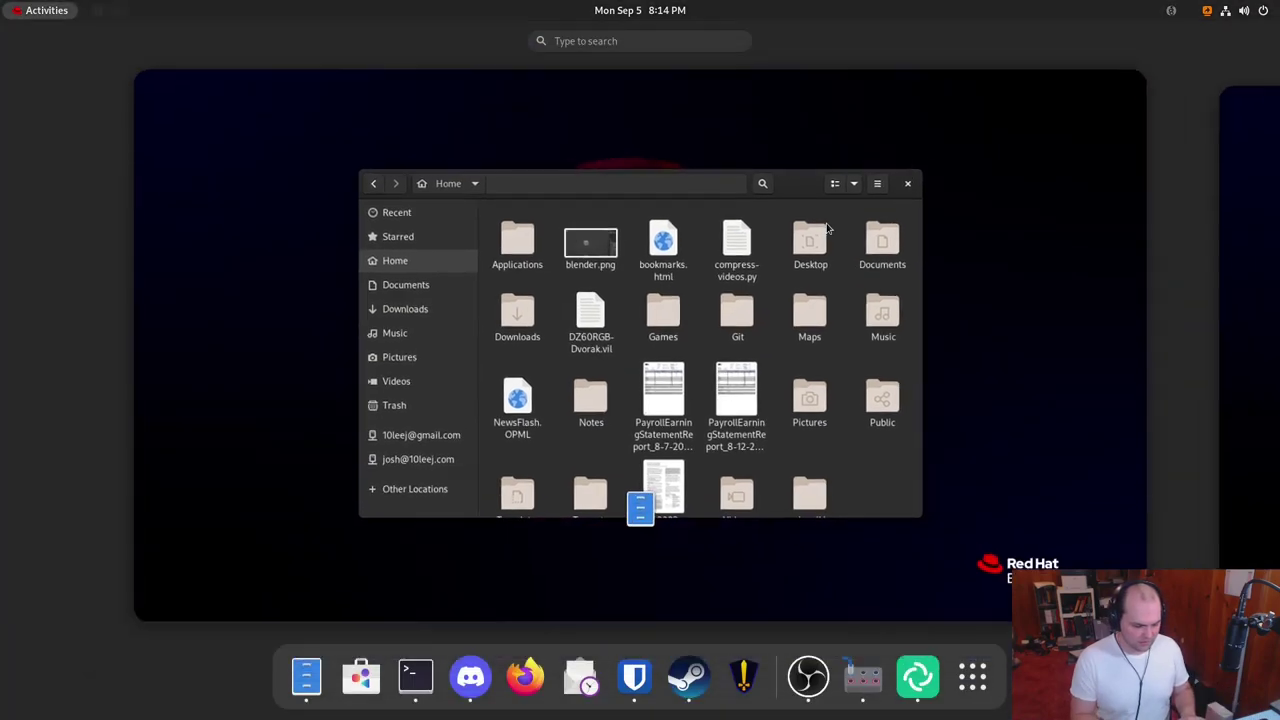
pyautogui.write('tweak')
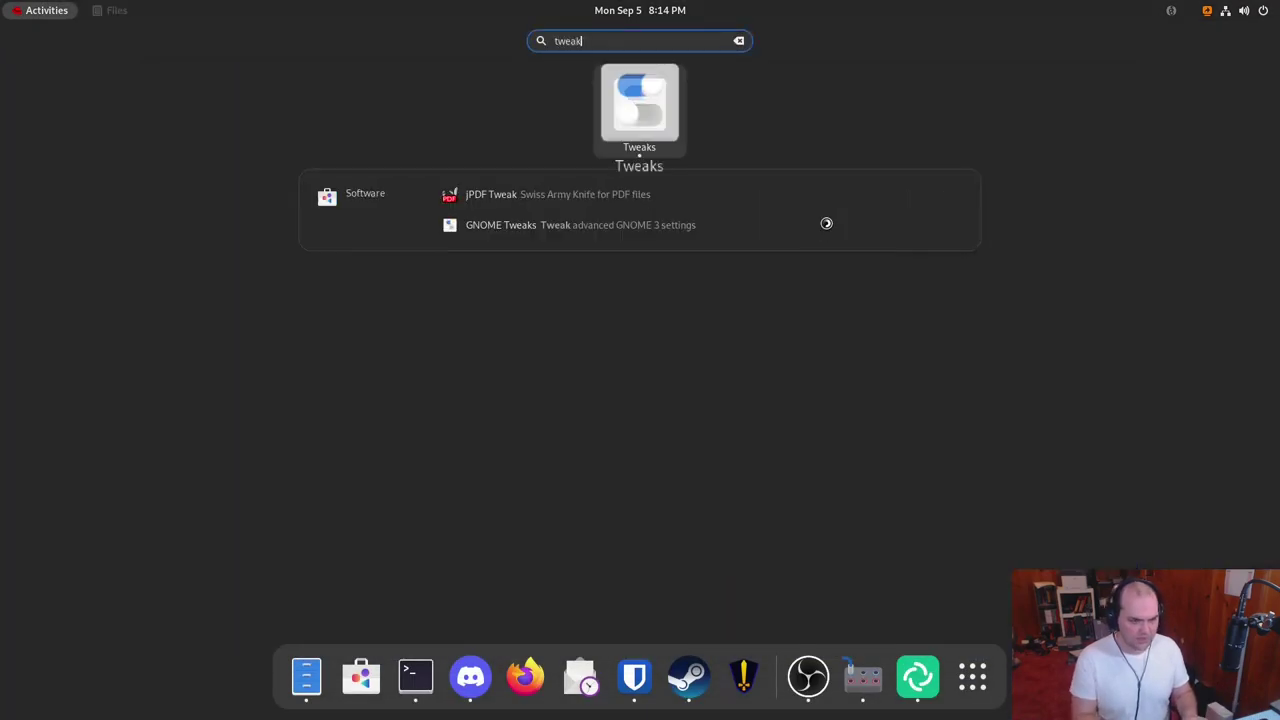
pyautogui.press('Return')
pyautogui.click(40, 92)
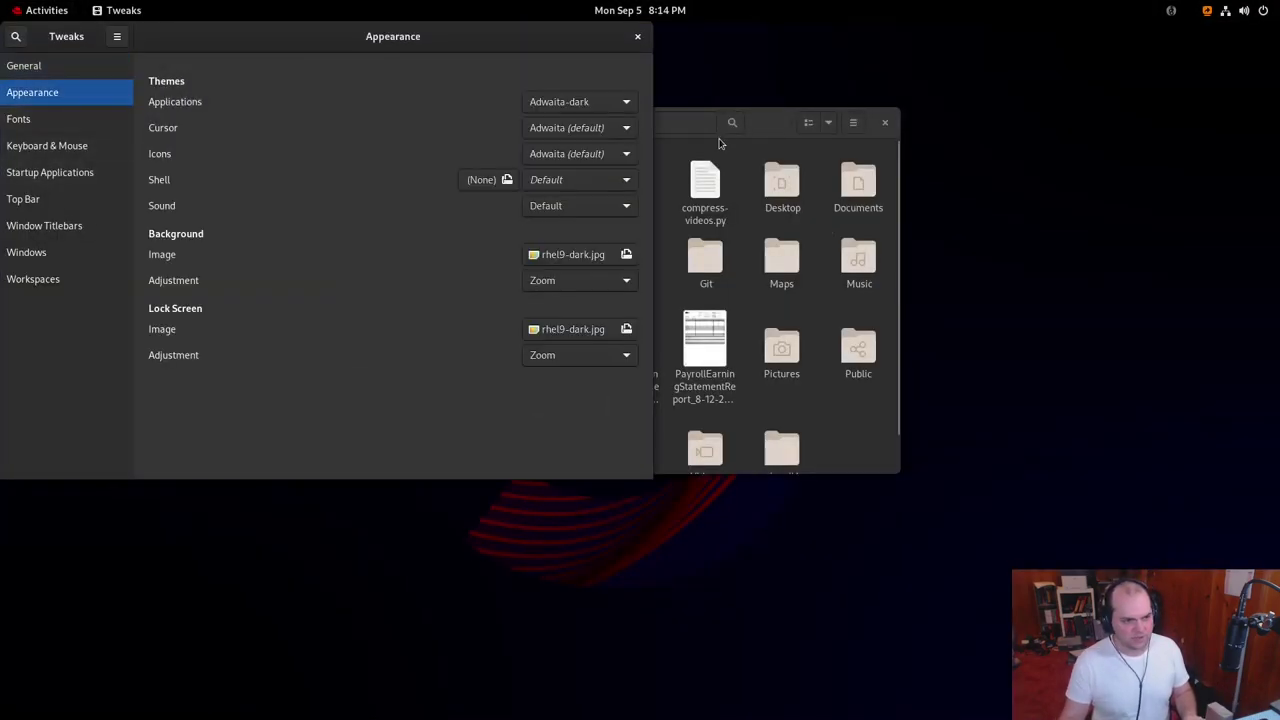
pyautogui.click(585, 101)
pyautogui.click(590, 84)
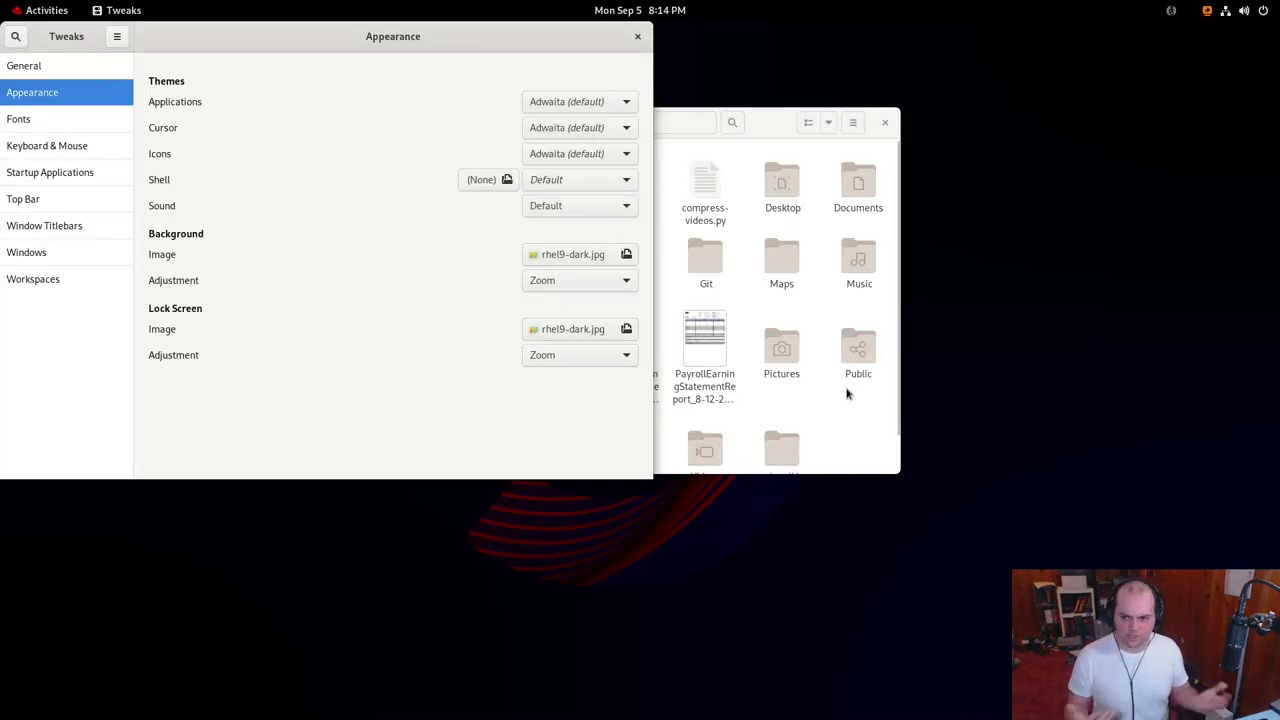
# Switch the applications theme back to Adwaita-dark and close Tweaks
pyautogui.click(614, 103)
pyautogui.click(612, 103)
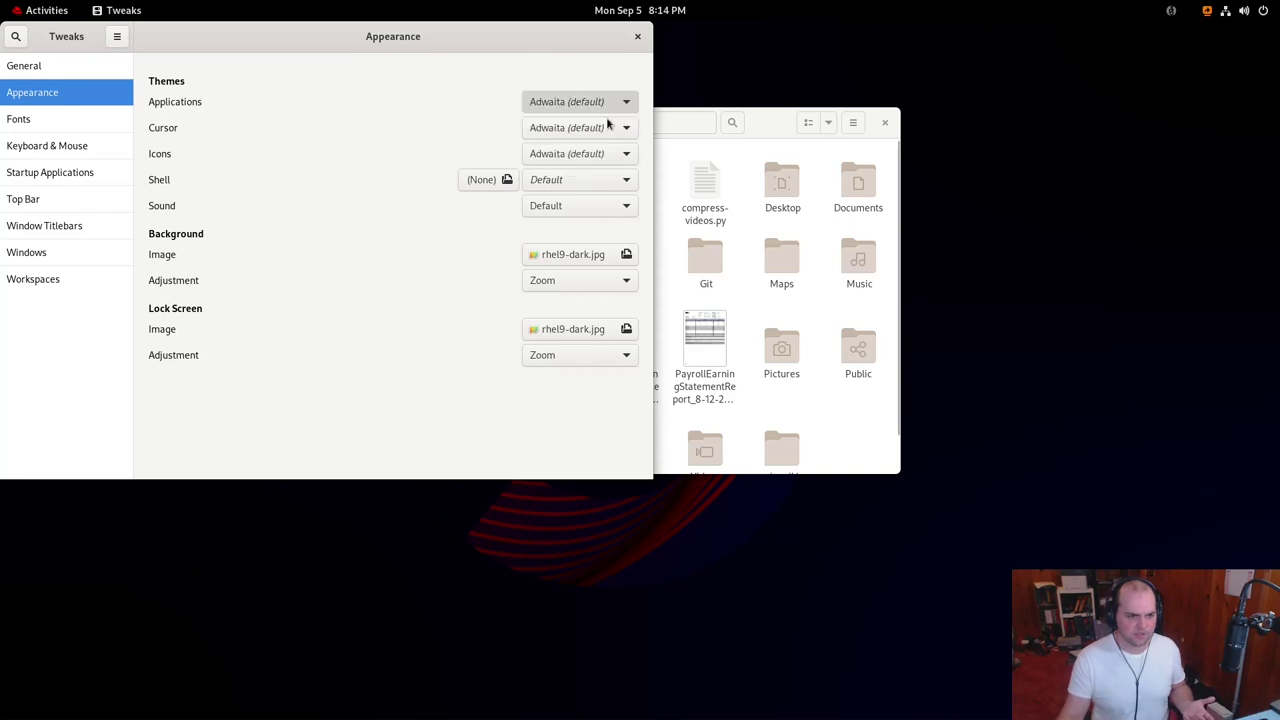
pyautogui.click(638, 36)
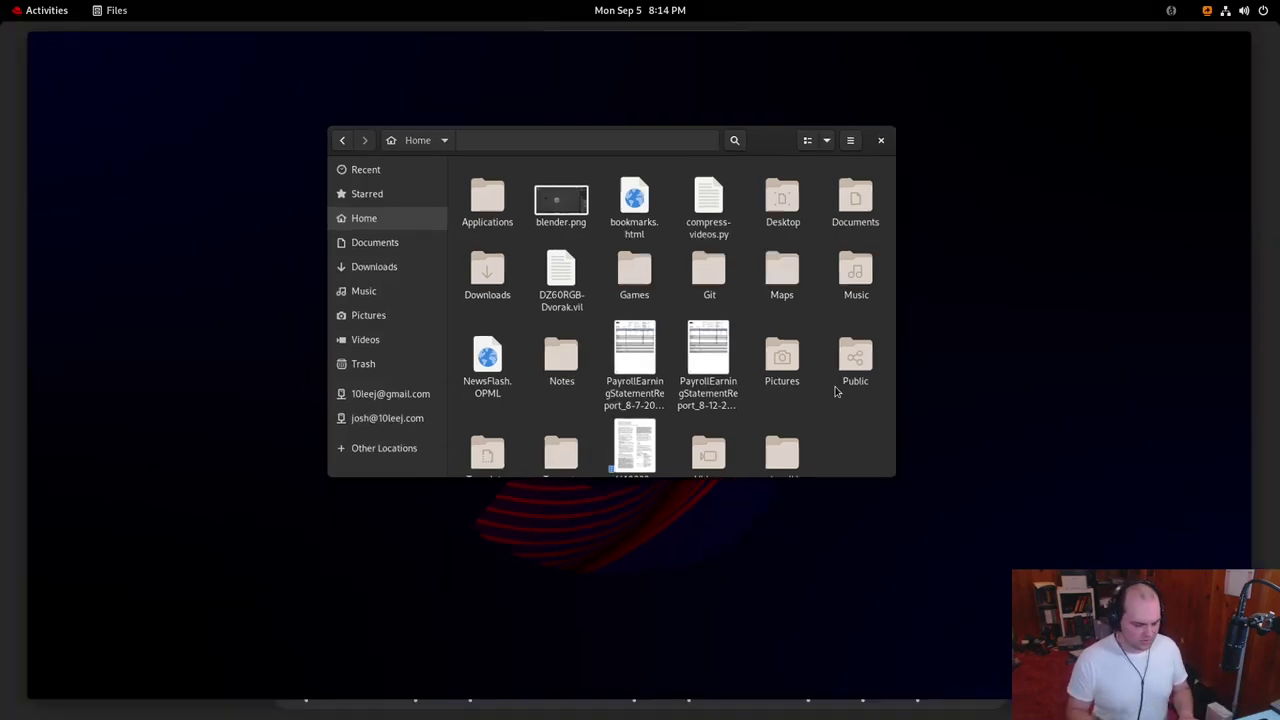
# Find and launch Settings to view its categories, and close both the Settings and Files windows
pyautogui.press('super')
pyautogui.write('sett')
pyautogui.press('Return')
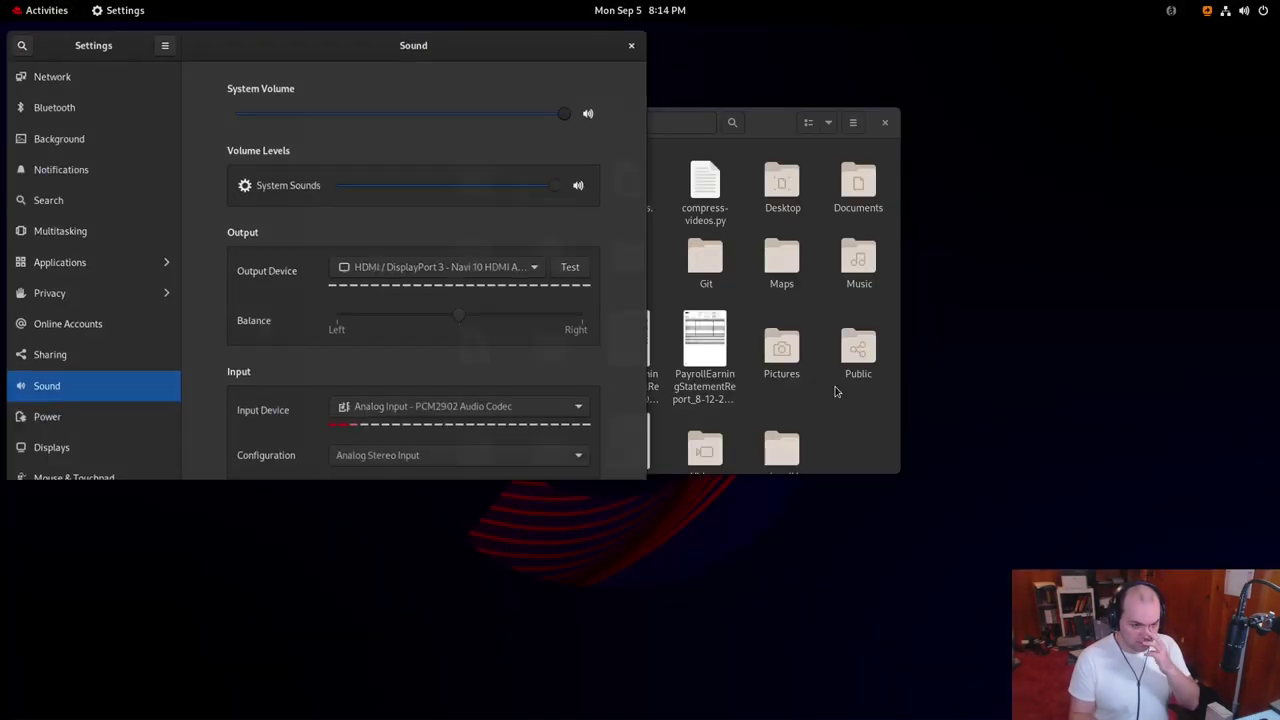
pyautogui.press('super+Down')
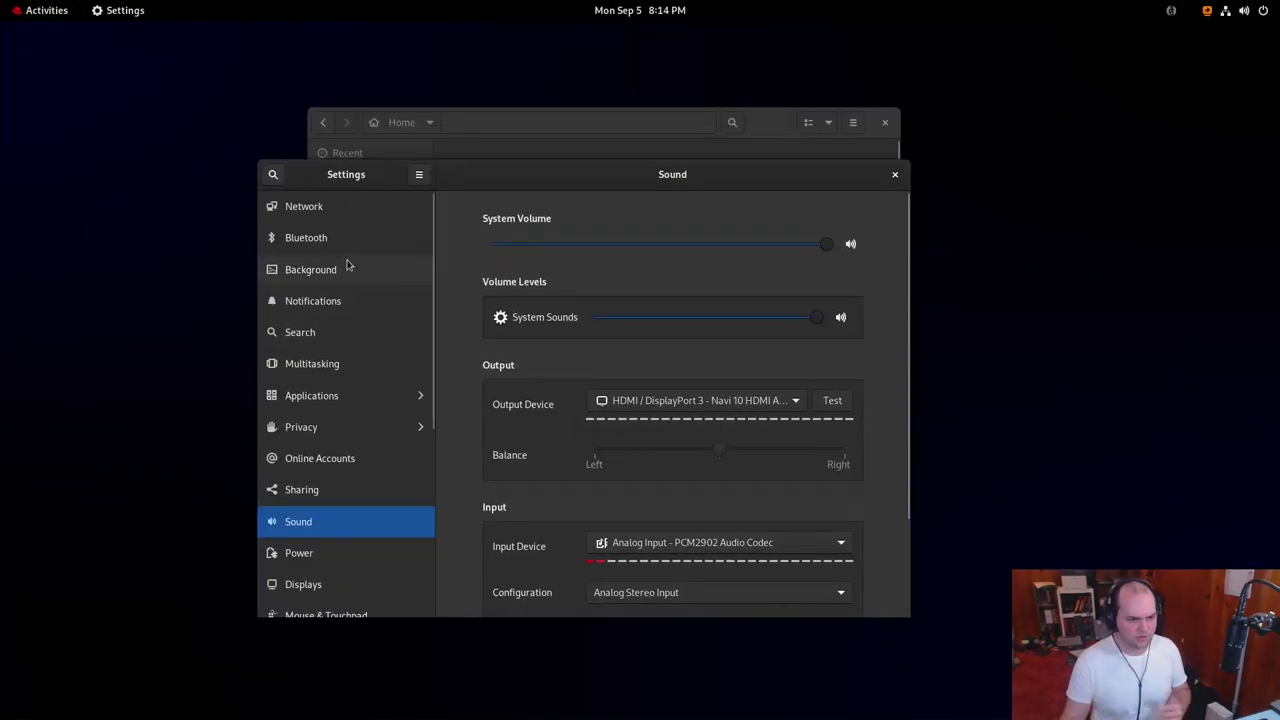
pyautogui.click(895, 174)
pyautogui.click(885, 123)
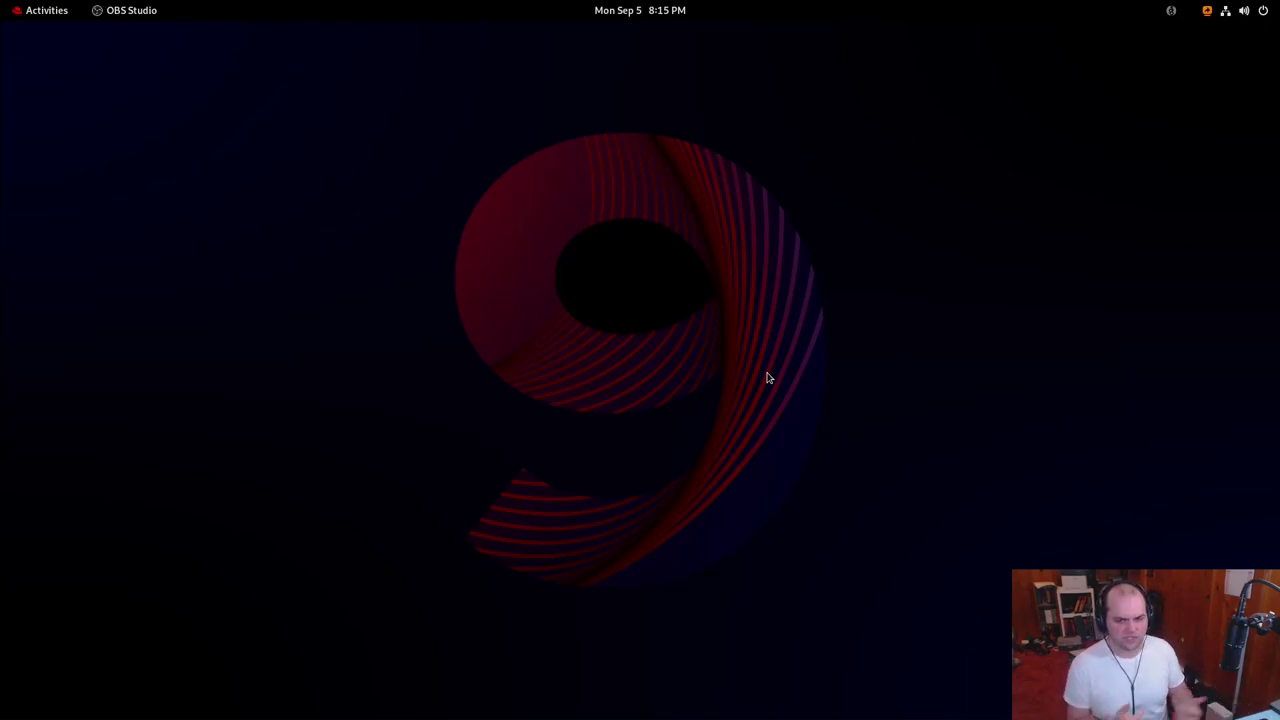
# Show the Activities overview with its workspaces and dash twice, returning to the desktop each time
pyautogui.press('super')
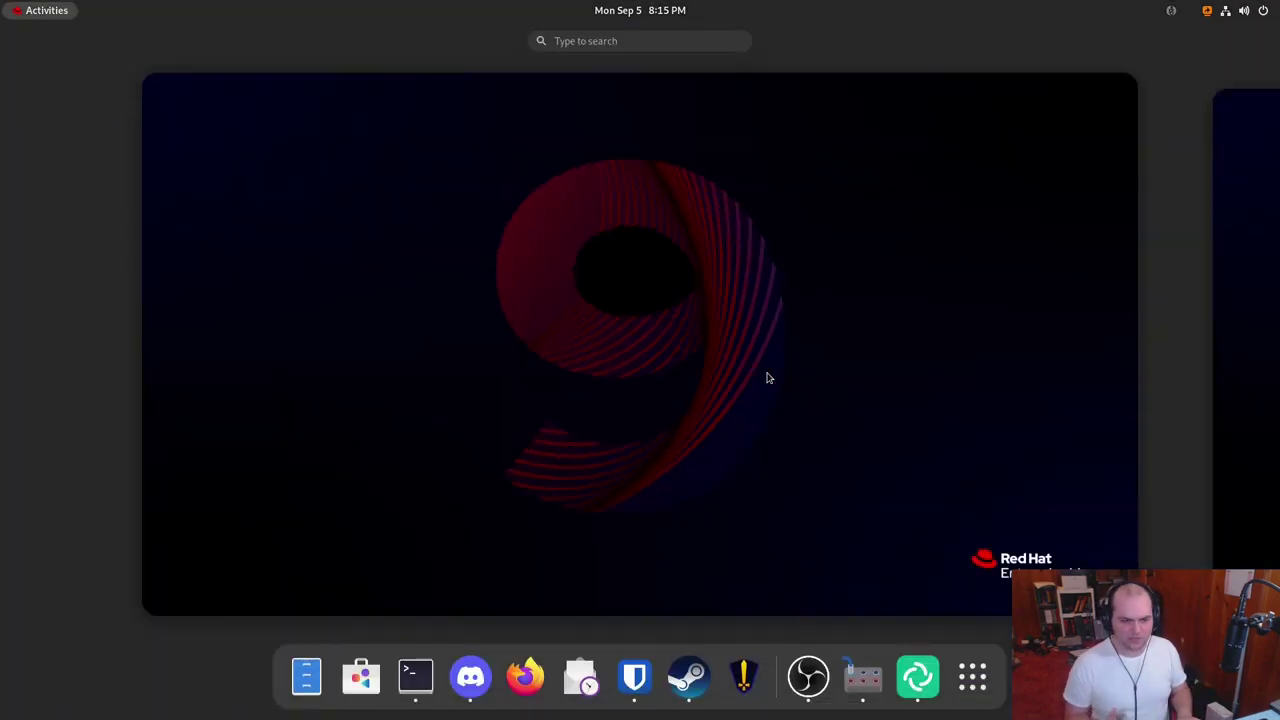
pyautogui.press('super')
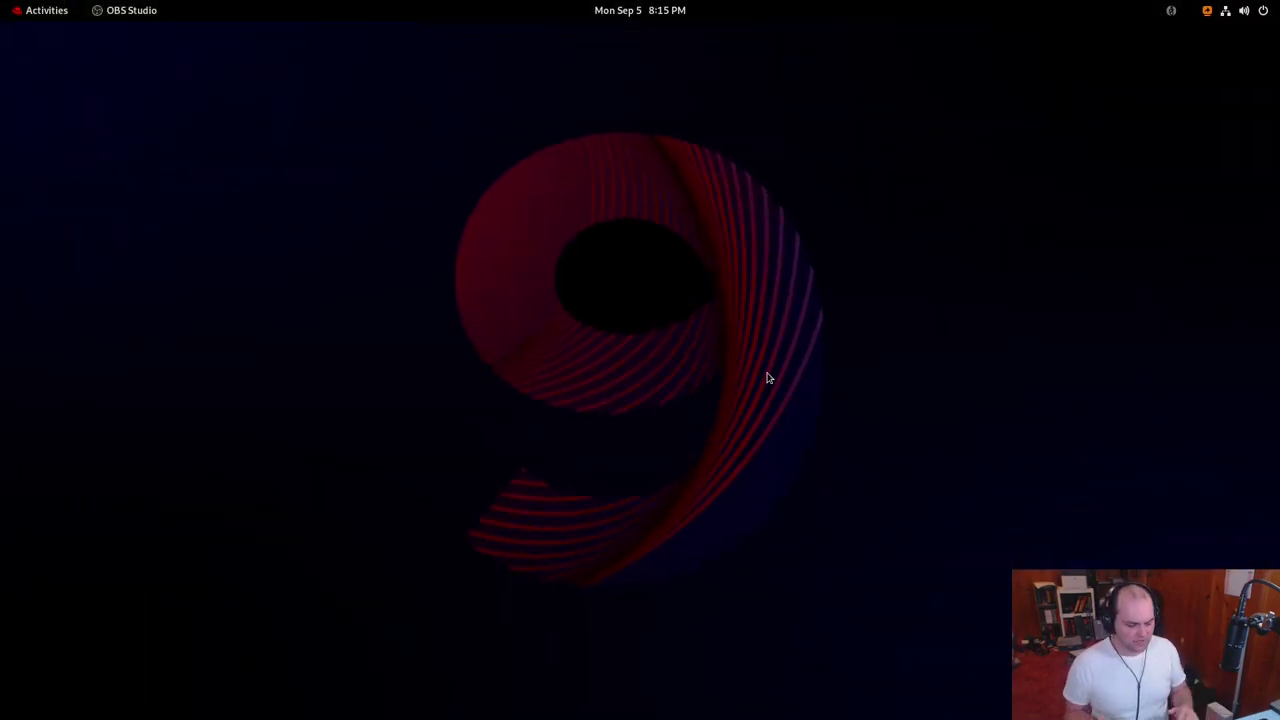
pyautogui.press('super')
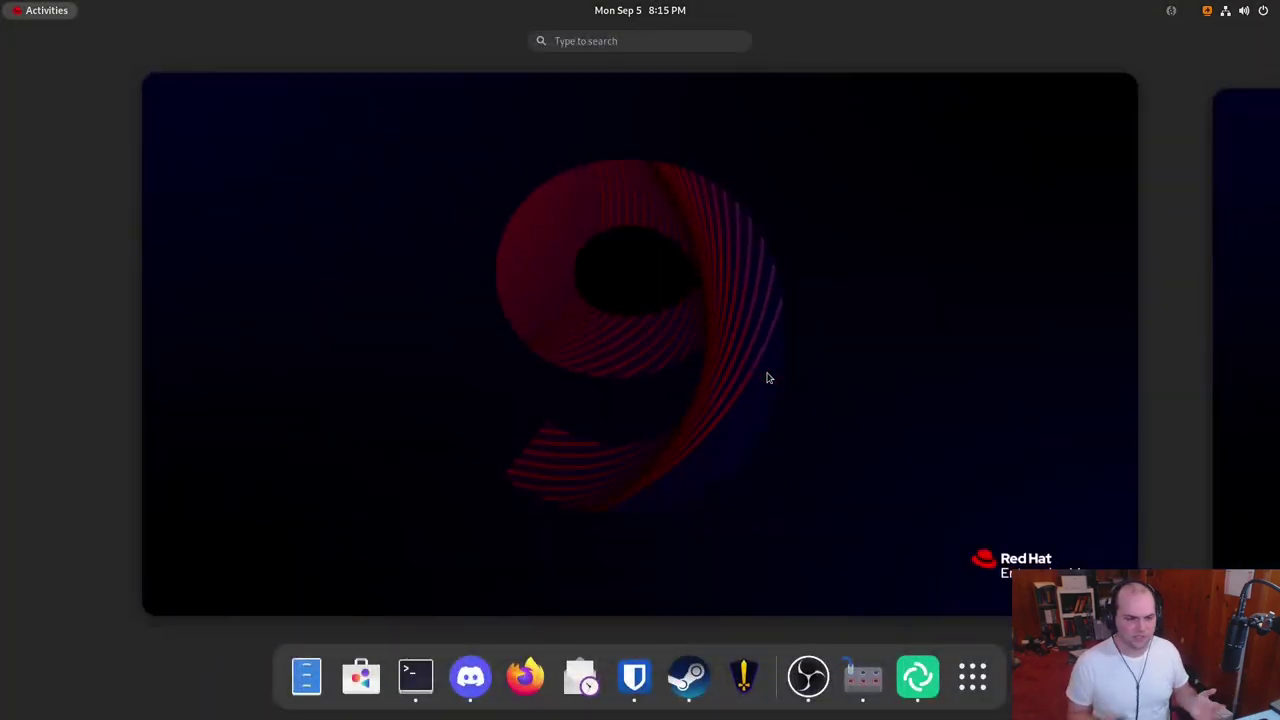
pyautogui.press('super')
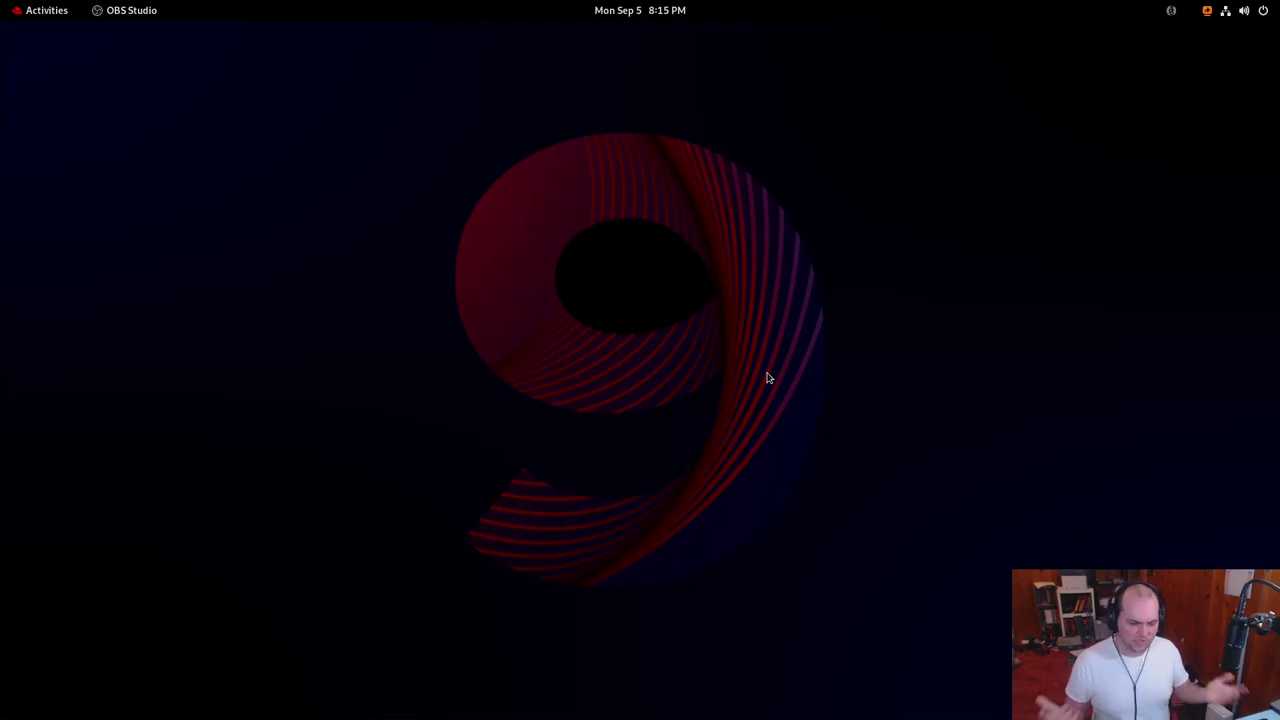
# Examine the grid of installed applications from the overview and return to the empty desktop
pyautogui.press('super+a')
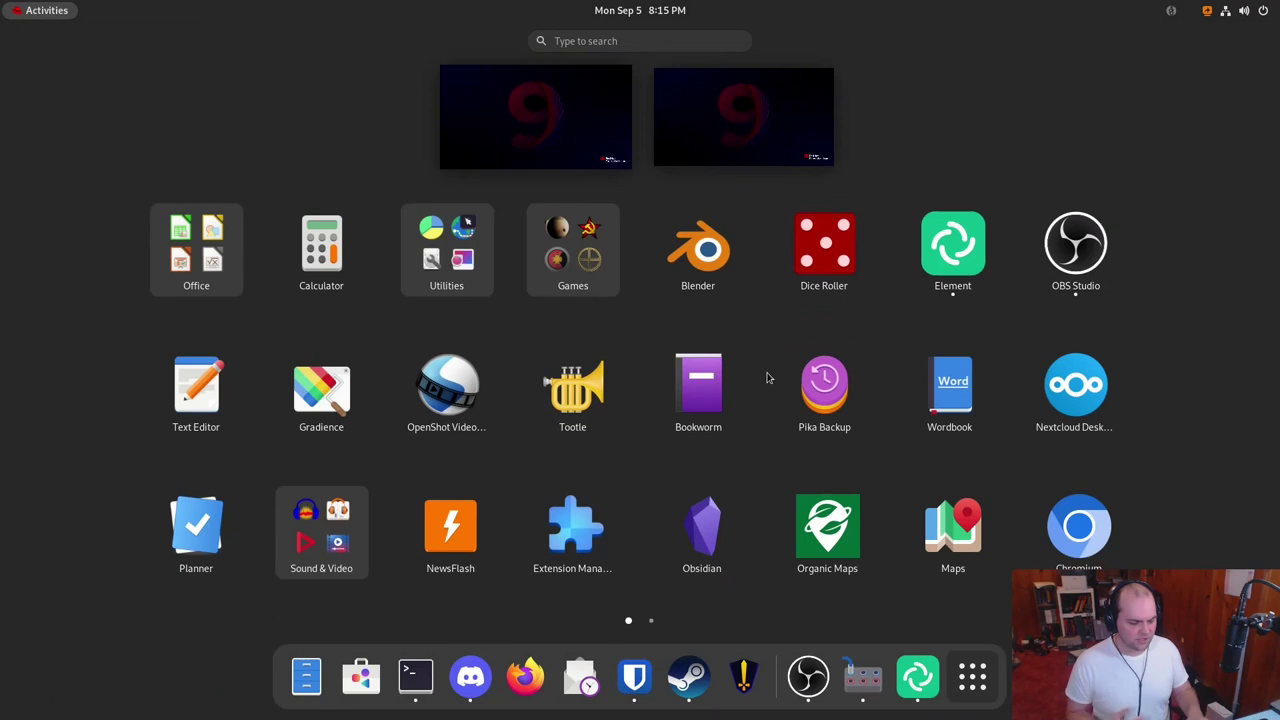
pyautogui.press('super+a')
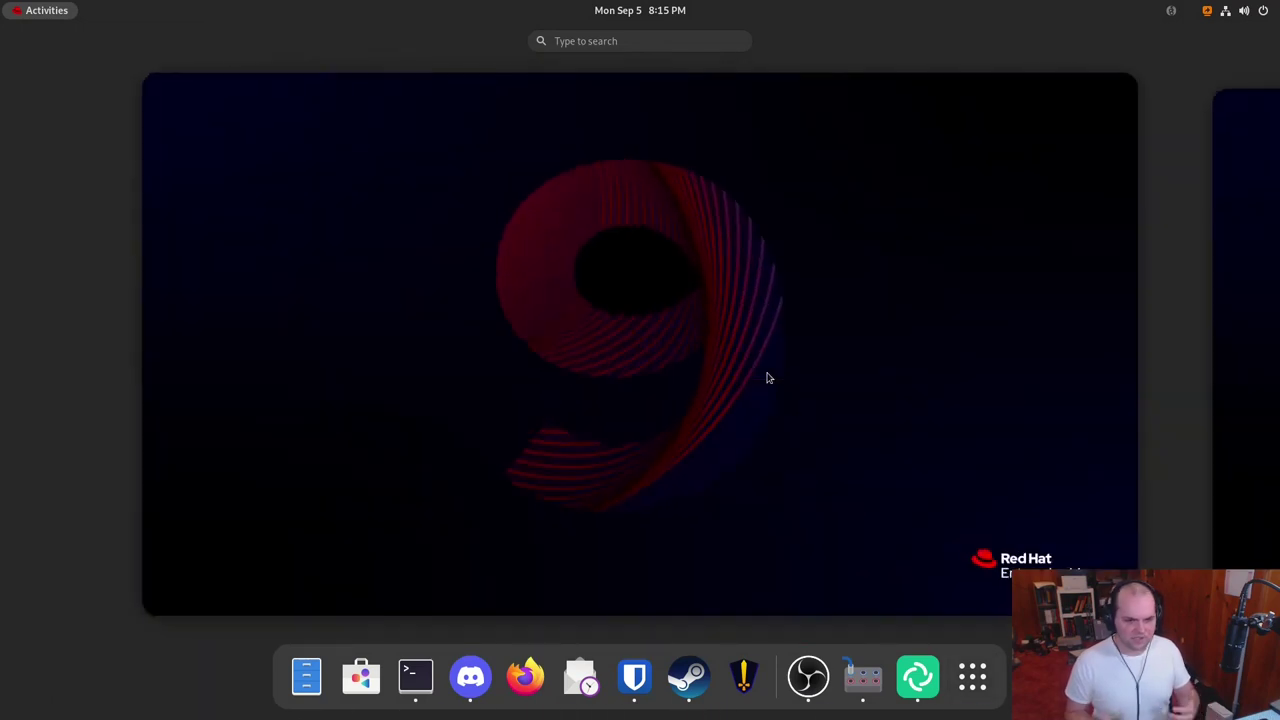
pyautogui.press('super')
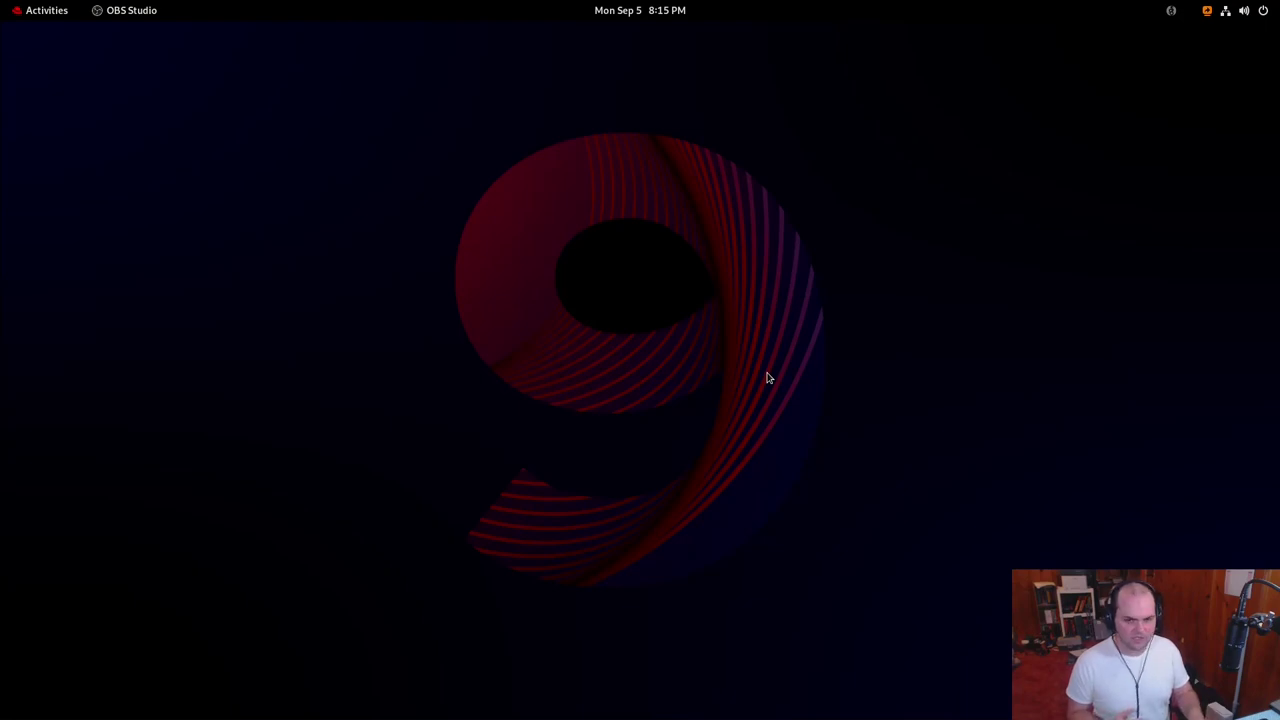
pyautogui.press('super')
pyautogui.press('super')
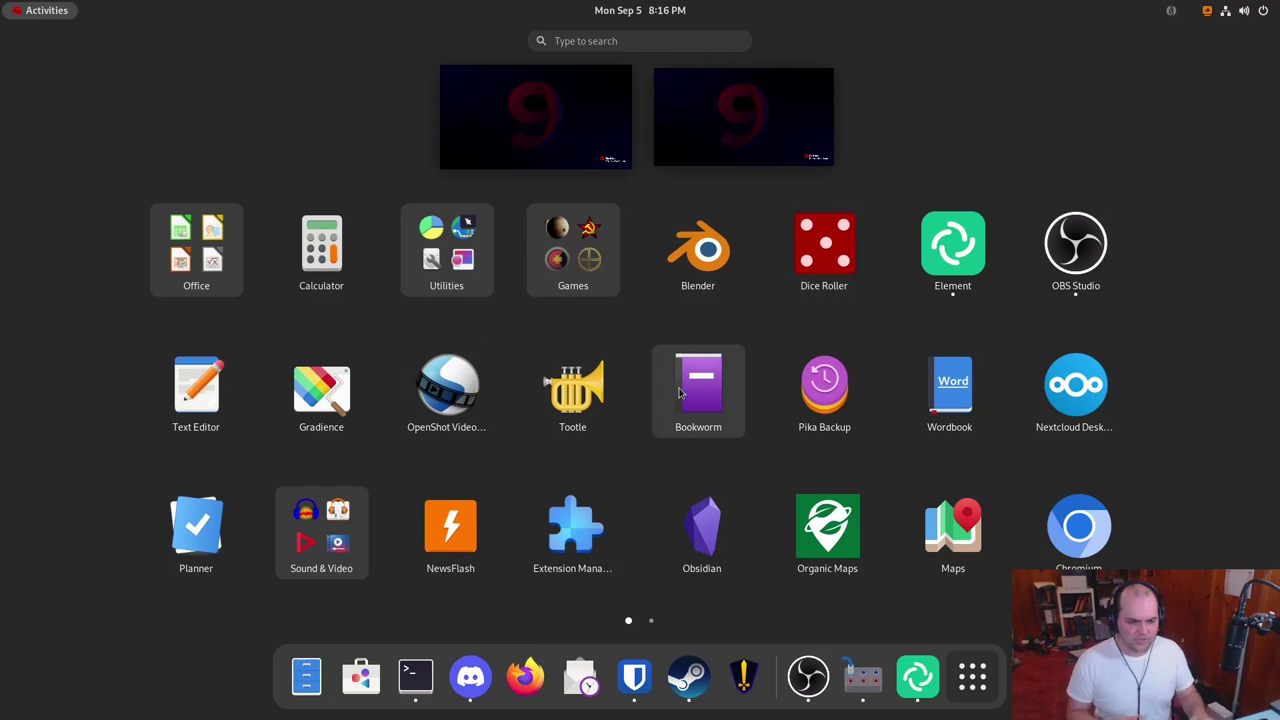
pyautogui.press('Escape')
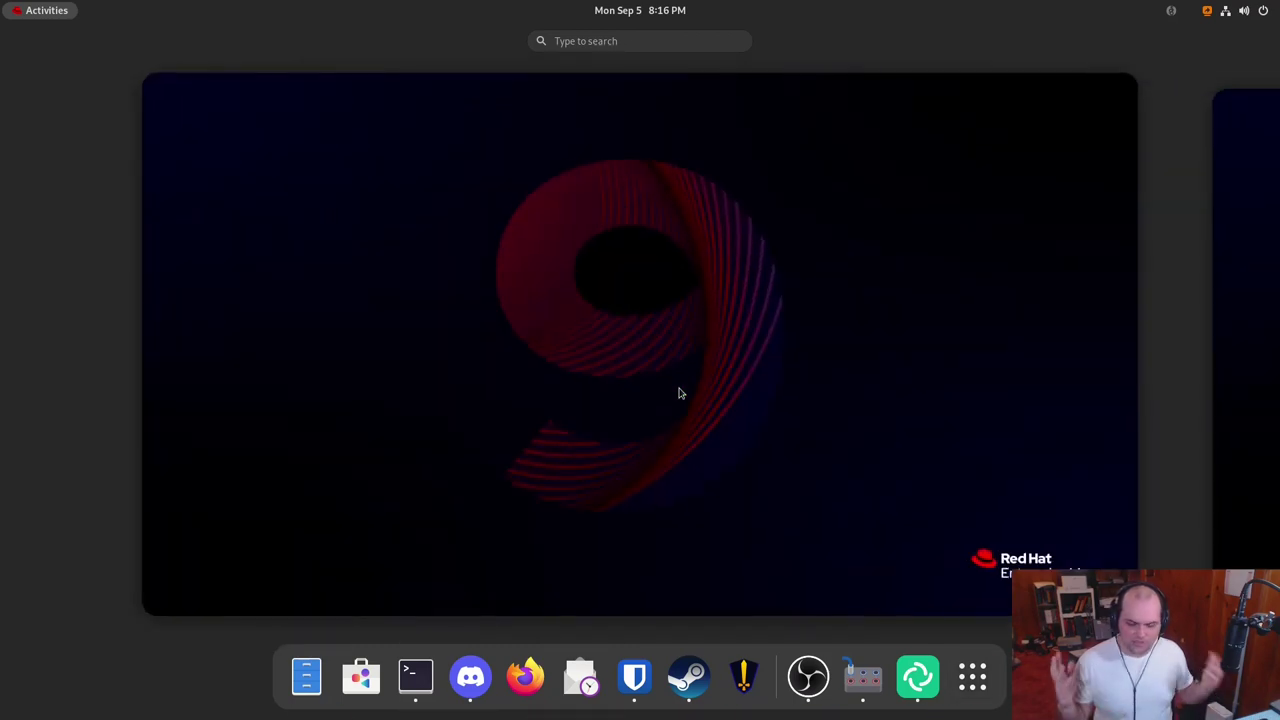
pyautogui.press('Escape')
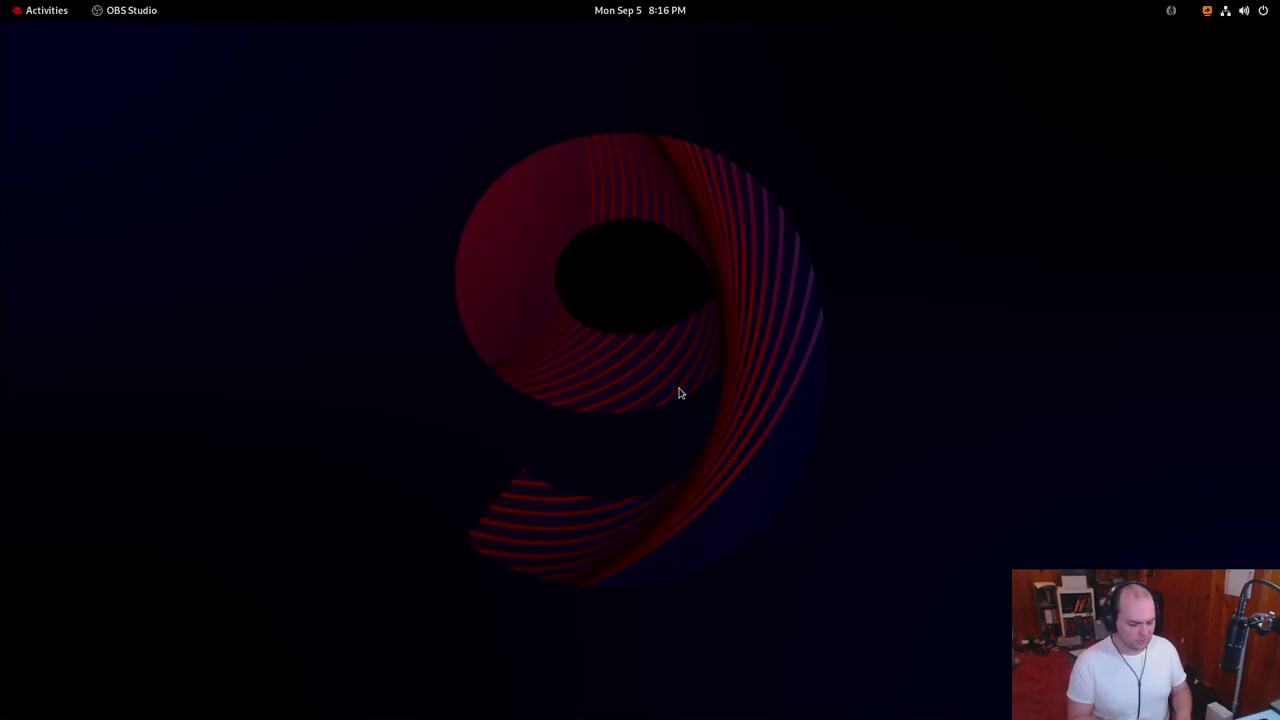
pyautogui.hotkey('alt', 'F2')
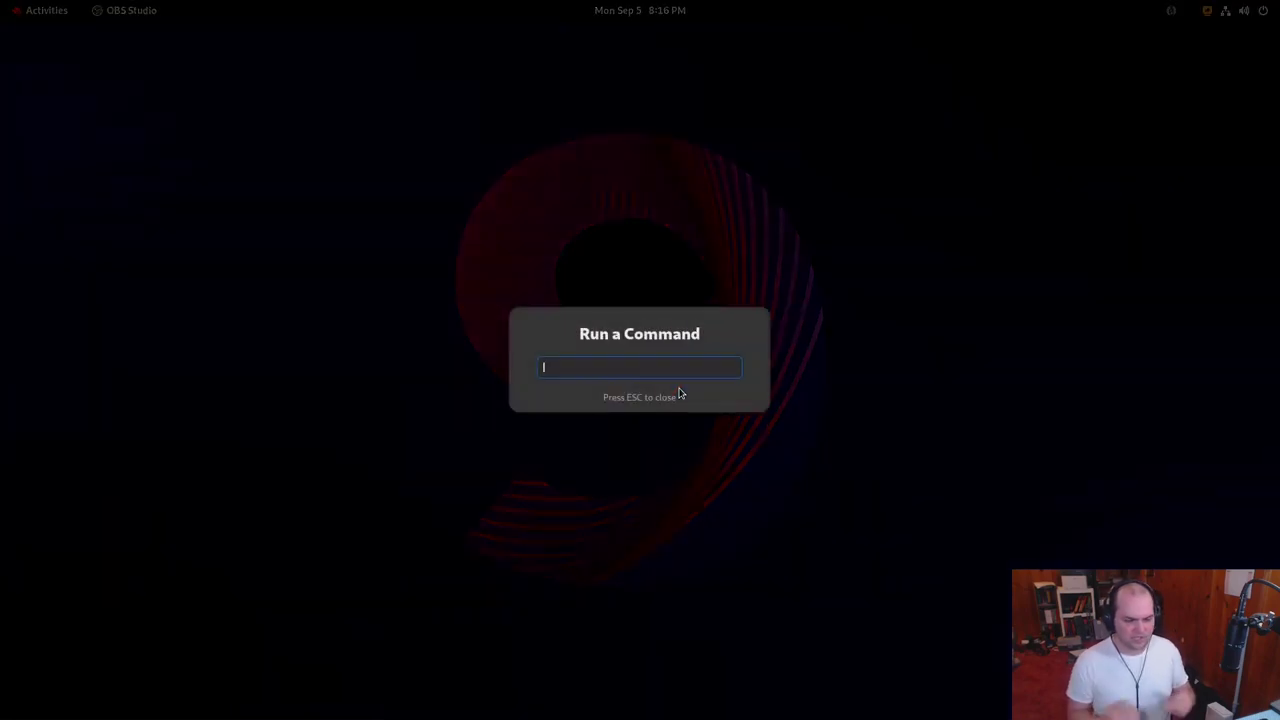
pyautogui.write('fire')
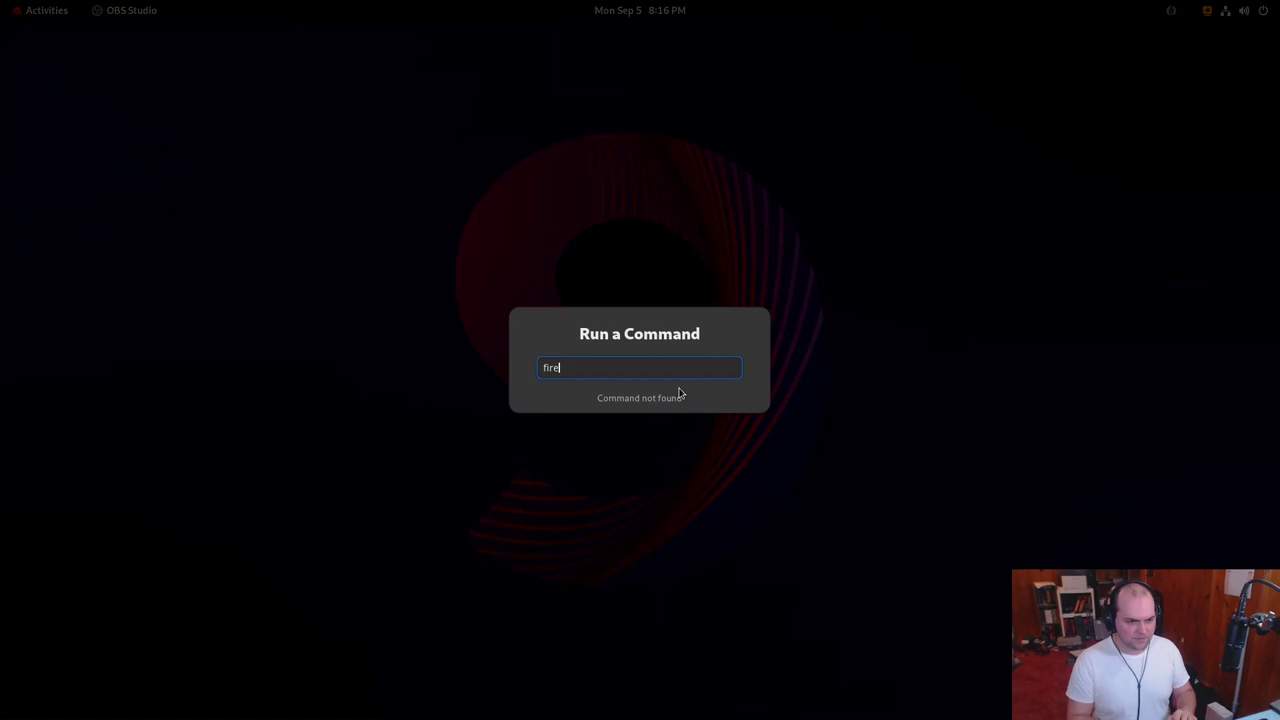
pyautogui.write('wall')
pyautogui.press('BackSpace')
pyautogui.press('BackSpace')
pyautogui.press('BackSpace')
pyautogui.press('BackSpace')
pyautogui.press('BackSpace')
pyautogui.press('BackSpace')
pyautogui.press('BackSpace')
pyautogui.press('BackSpace')
pyautogui.press('Escape')
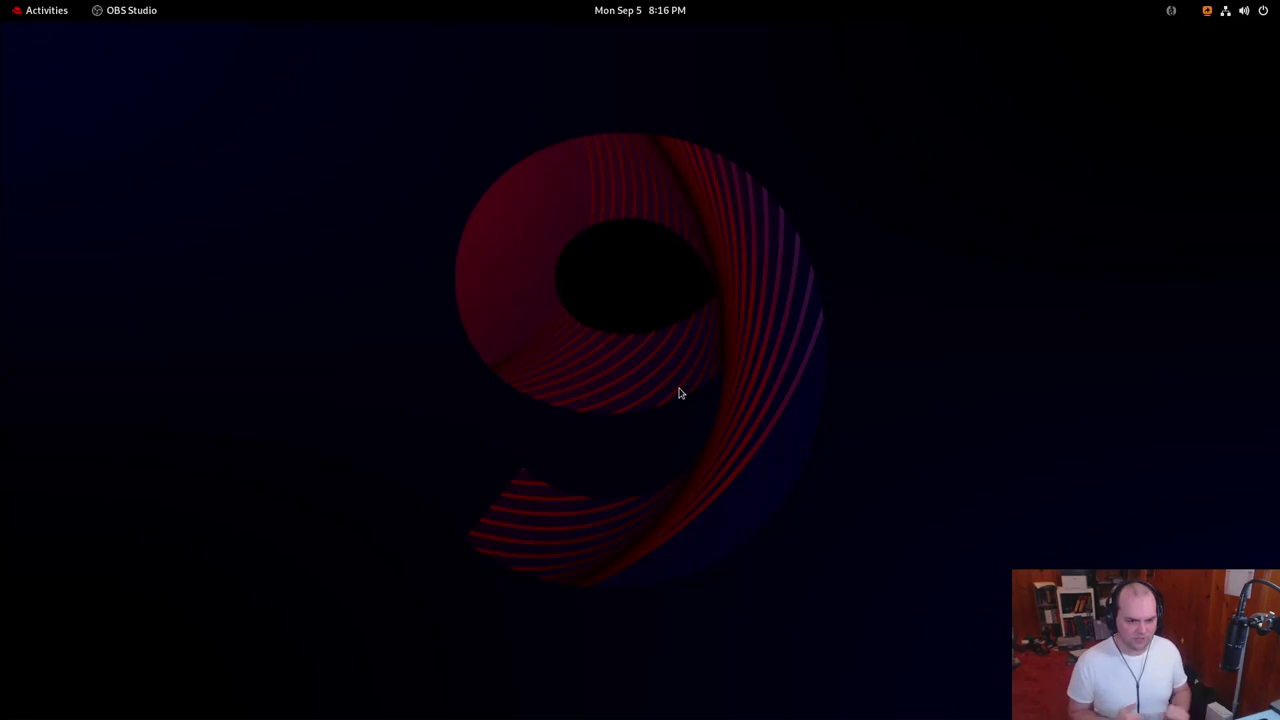
# Search the Activities overview for "fire" to view the matching results, and clear the search
pyautogui.press('super')
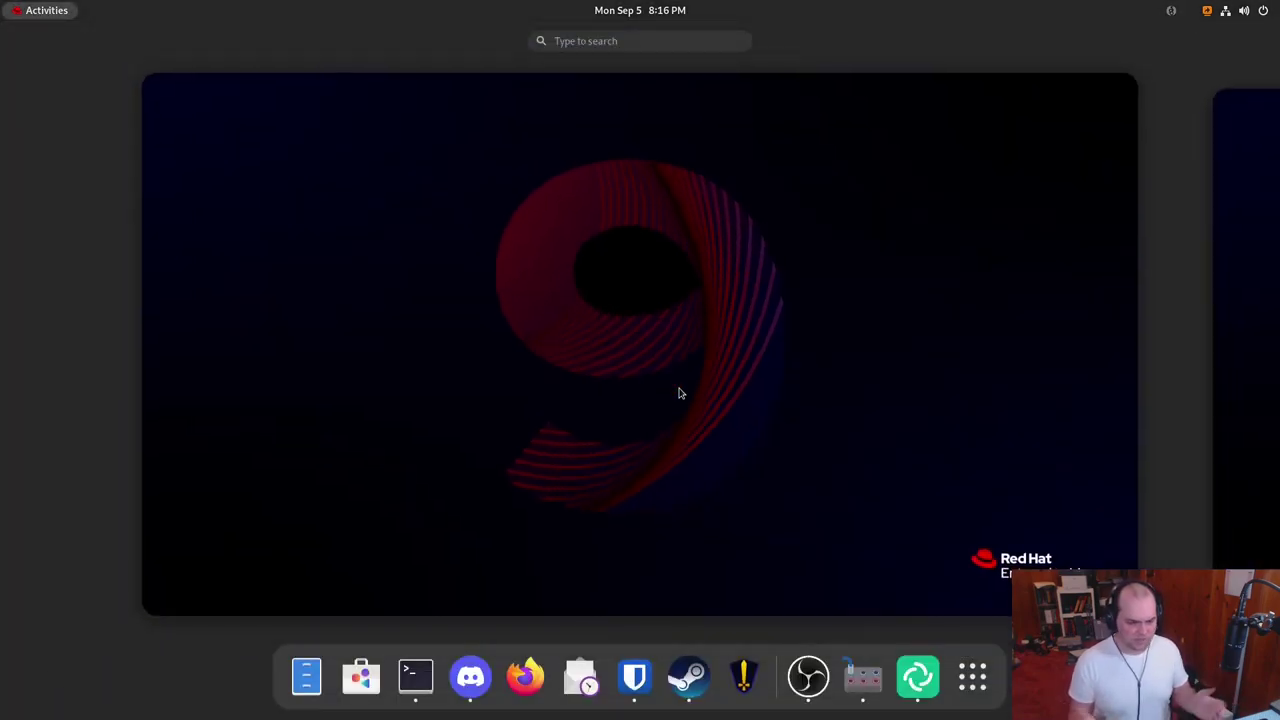
pyautogui.write('fire')
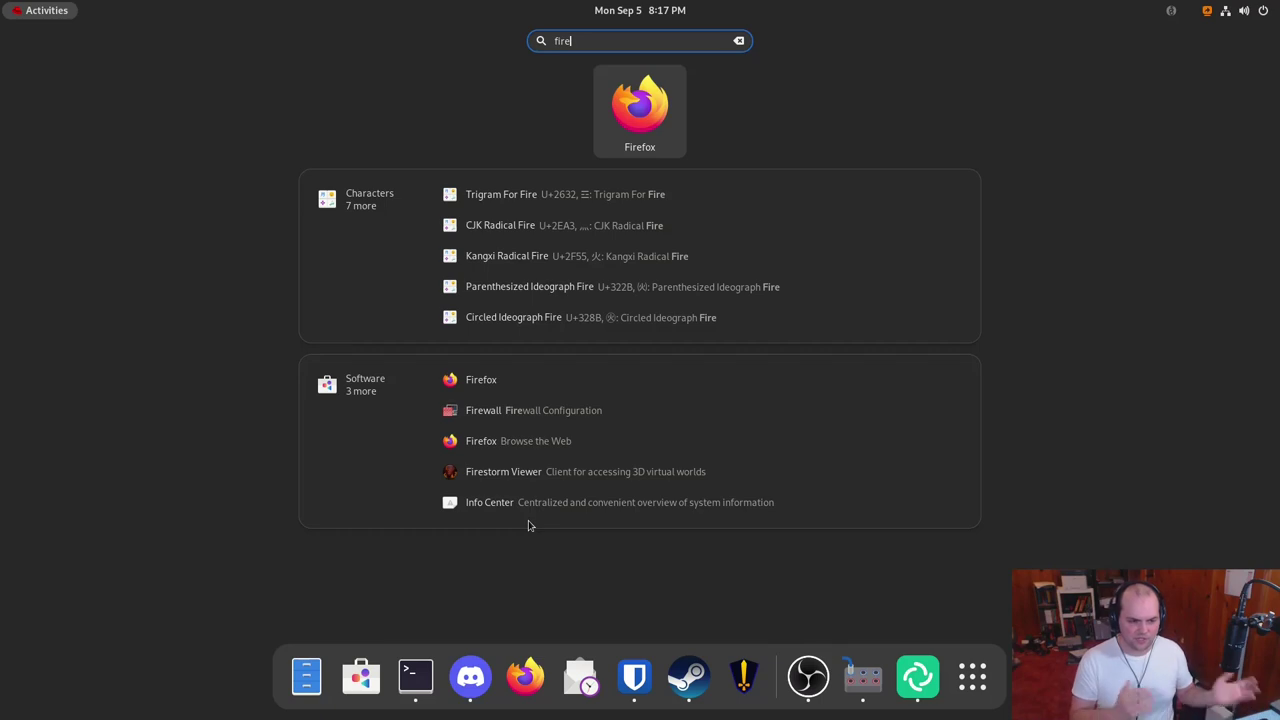
pyautogui.press('Escape')
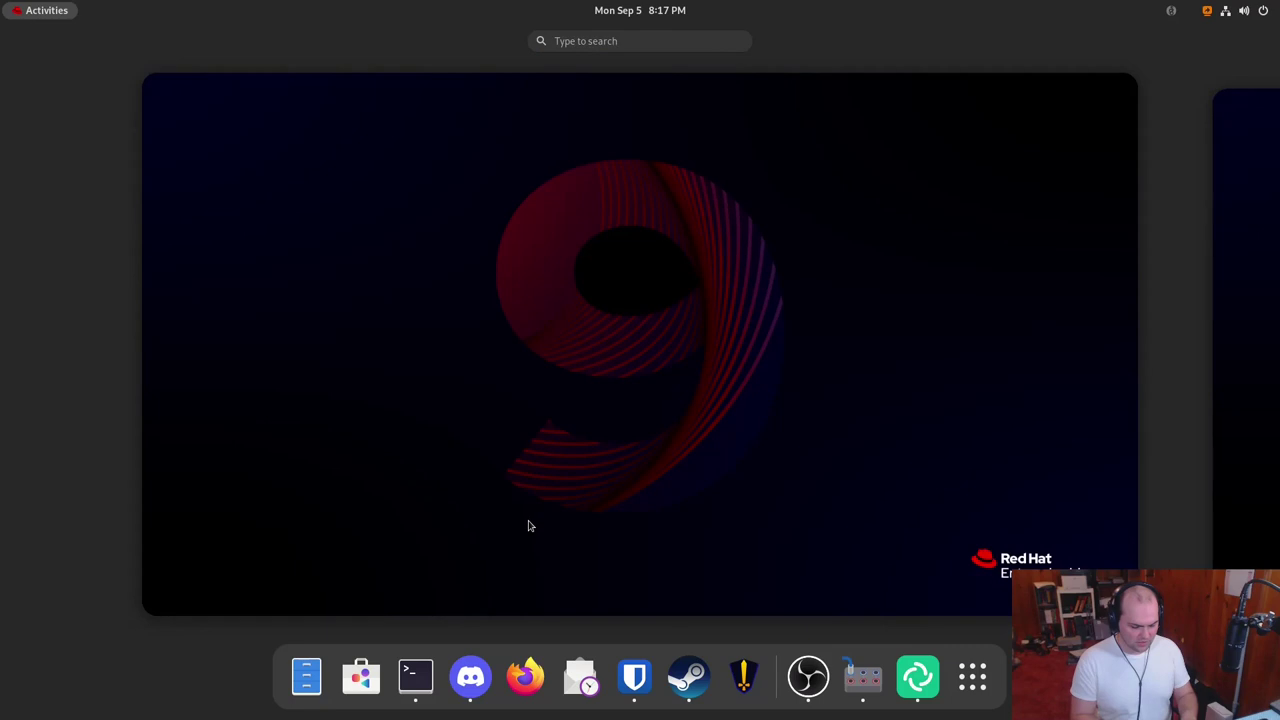
pyautogui.write('dmport')
pyautogui.press('BackSpace')
pyautogui.press('BackSpace')
pyautogui.press('BackSpace')
pyautogui.press('BackSpace')
pyautogui.press('BackSpace')
pyautogui.press('BackSpace')
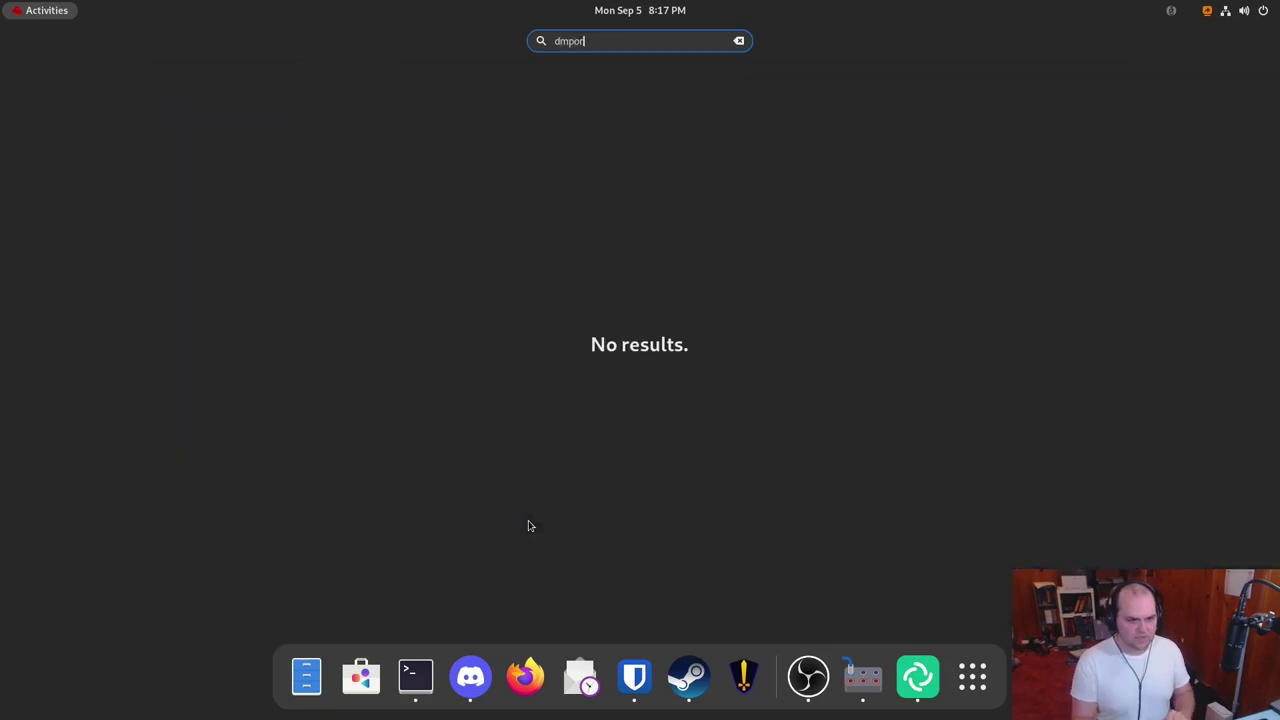
# Search the overview for "file" and launch the Files application
pyautogui.write('find')
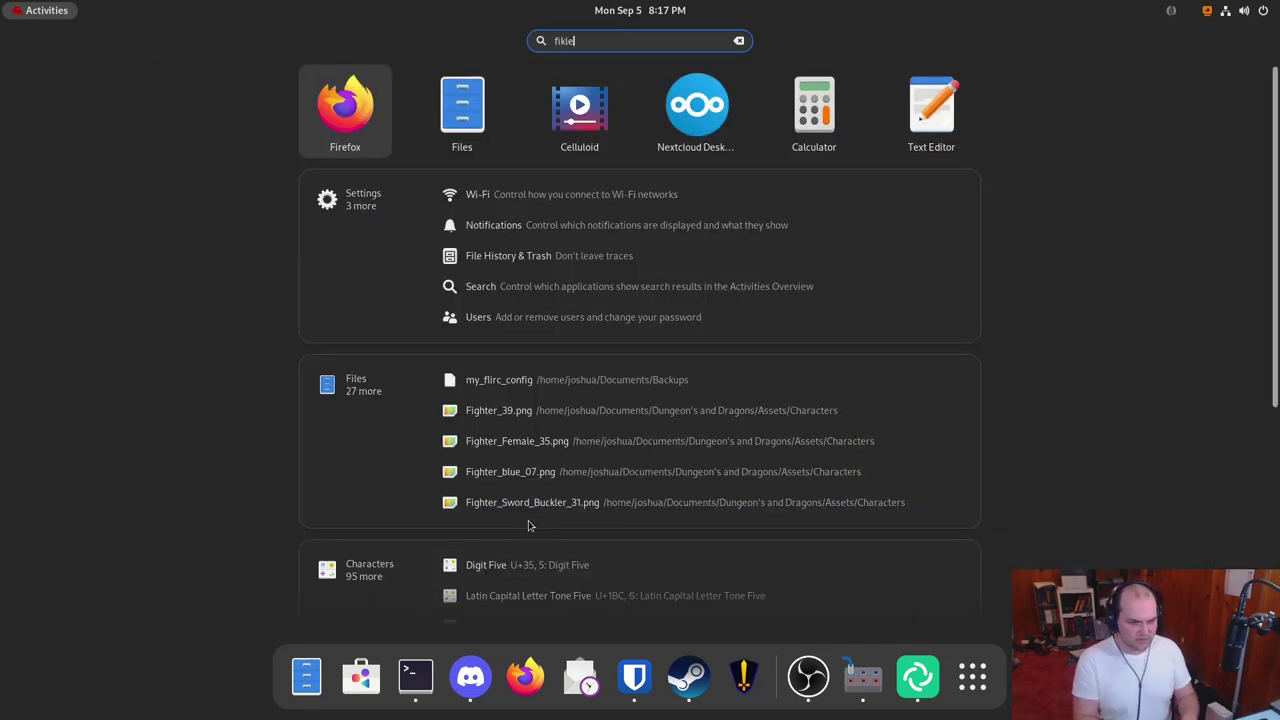
pyautogui.press('BackSpace')
pyautogui.press('BackSpace')
pyautogui.write('le')
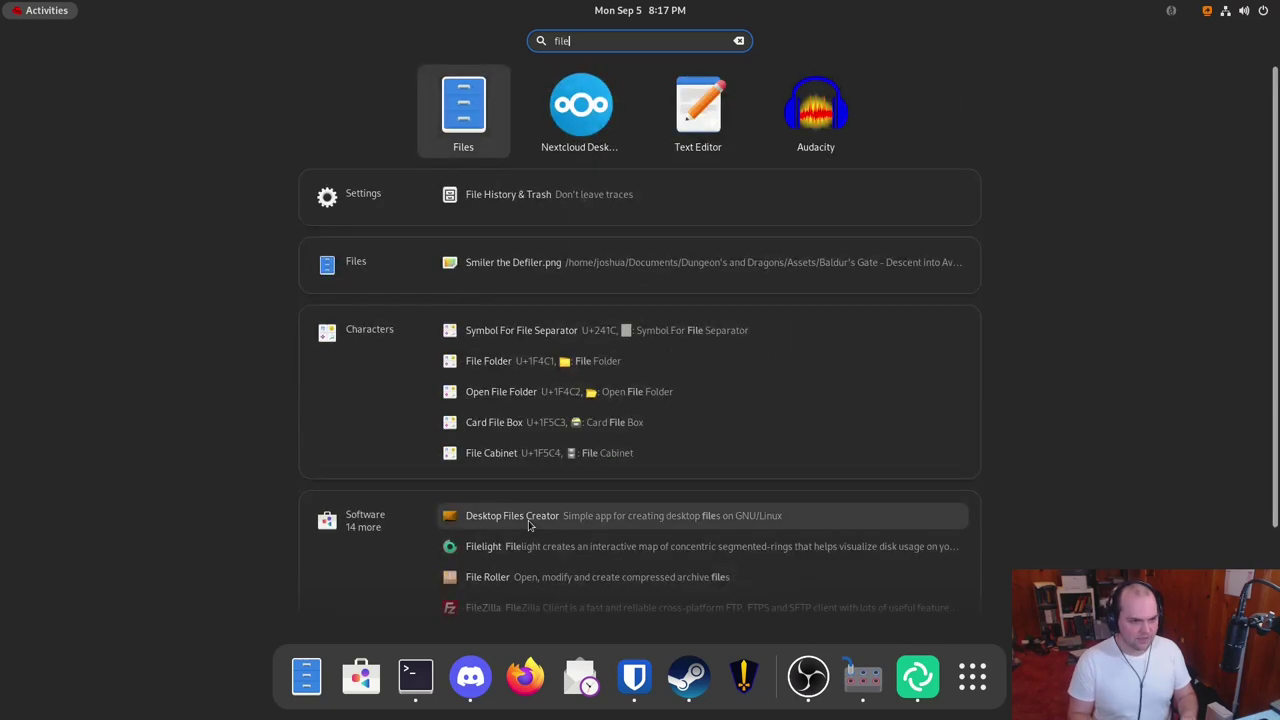
pyautogui.press('Return')
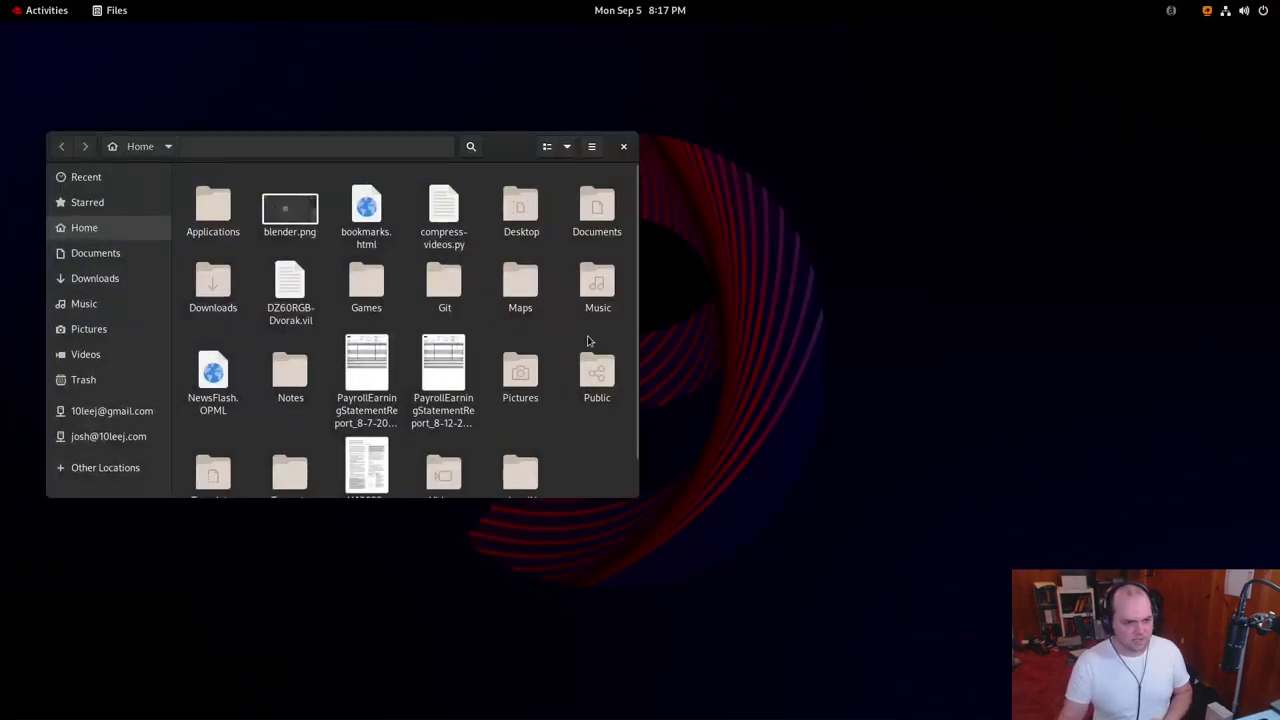
# Open the Art folder inside the home directory's Pictures folder
pyautogui.click(519, 380)
pyautogui.doubleClick(519, 380)
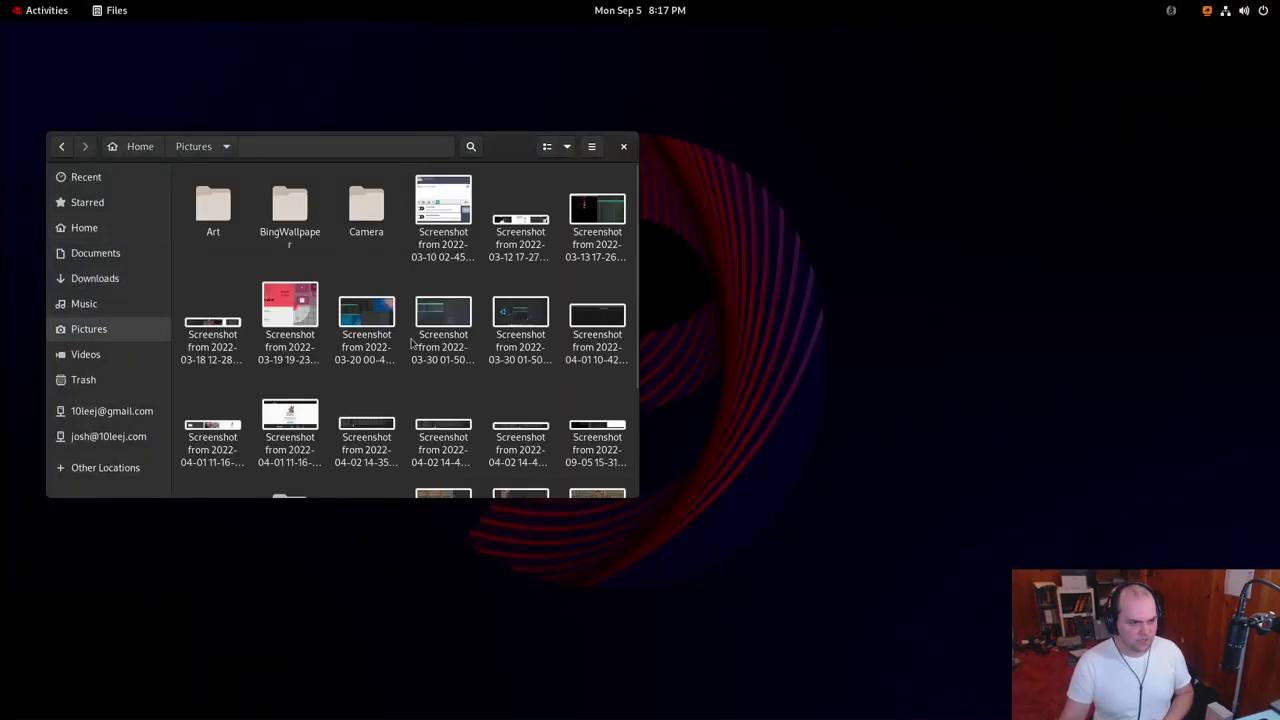
pyautogui.doubleClick(209, 205)
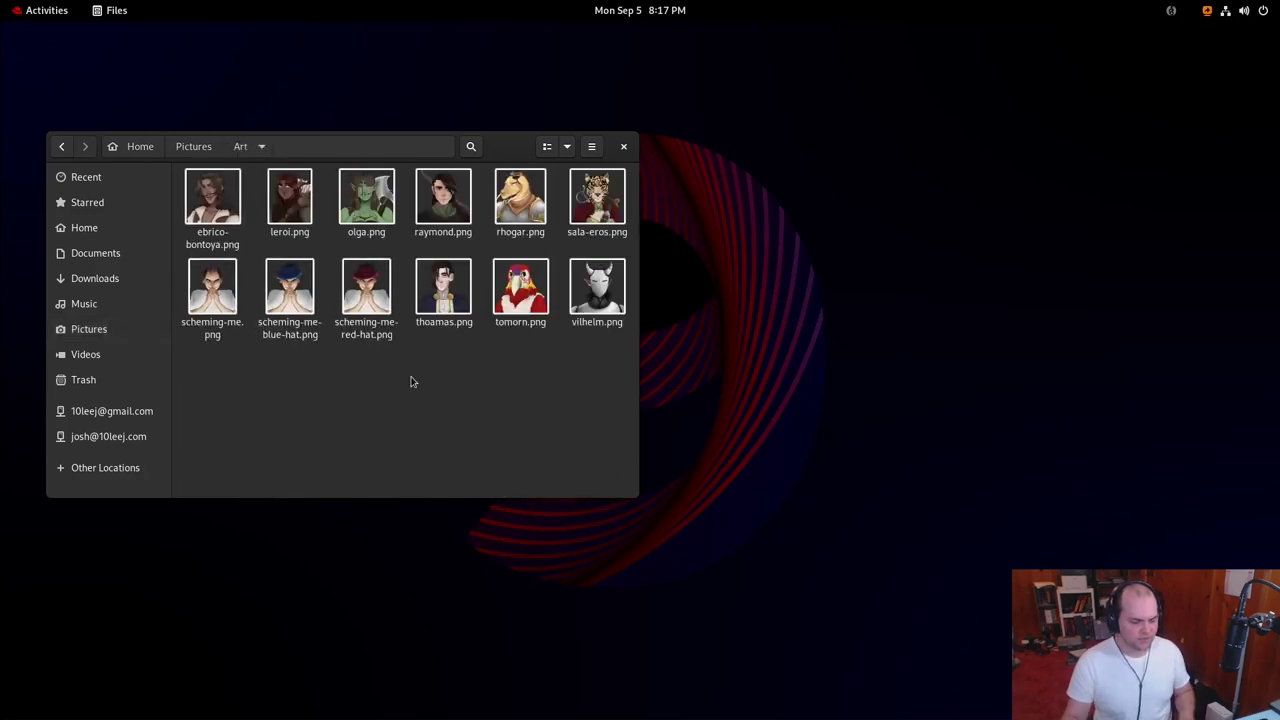
# View scheming-me.png from the Art folder in Image Viewer and close the viewer
pyautogui.press('super')
pyautogui.press('super')
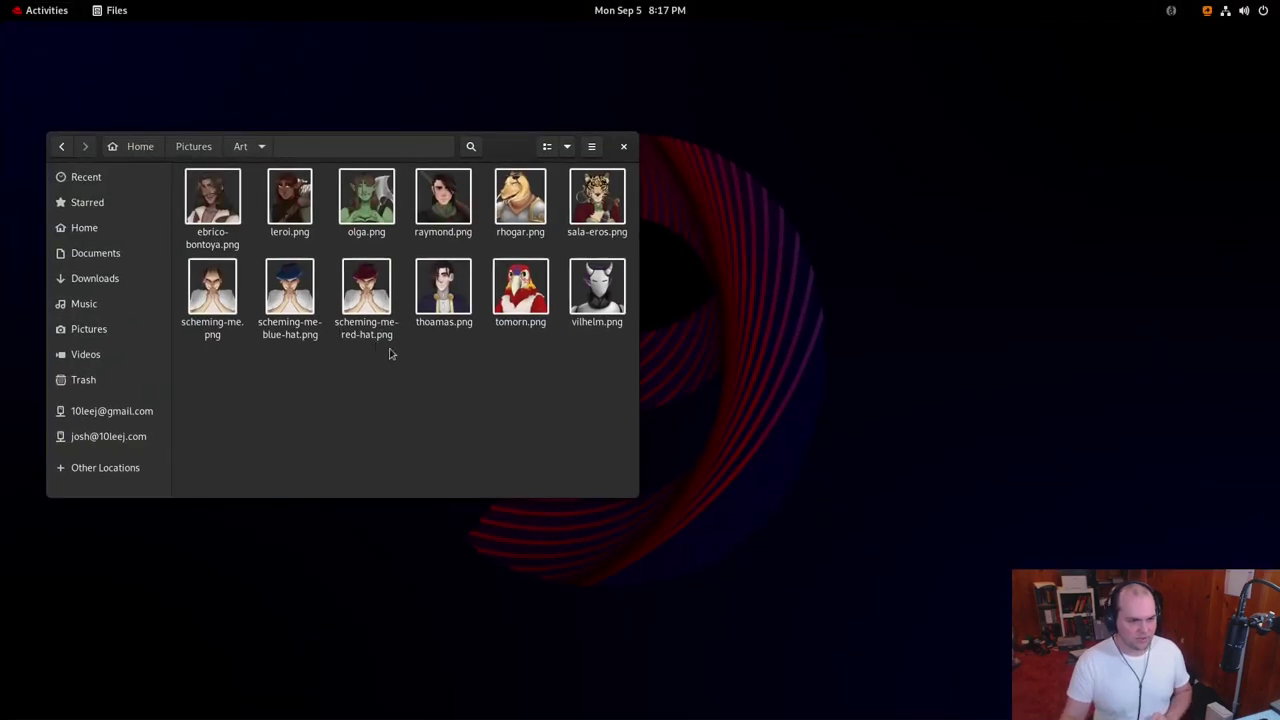
pyautogui.doubleClick(227, 287)
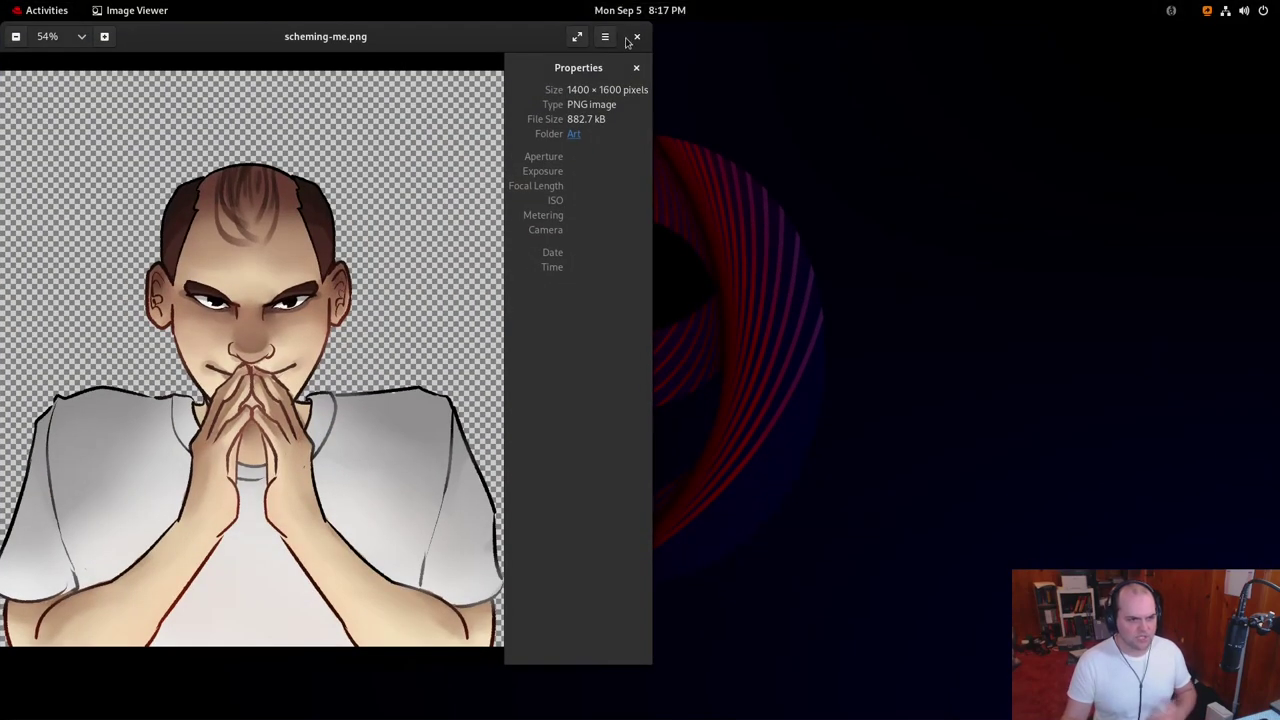
pyautogui.click(636, 37)
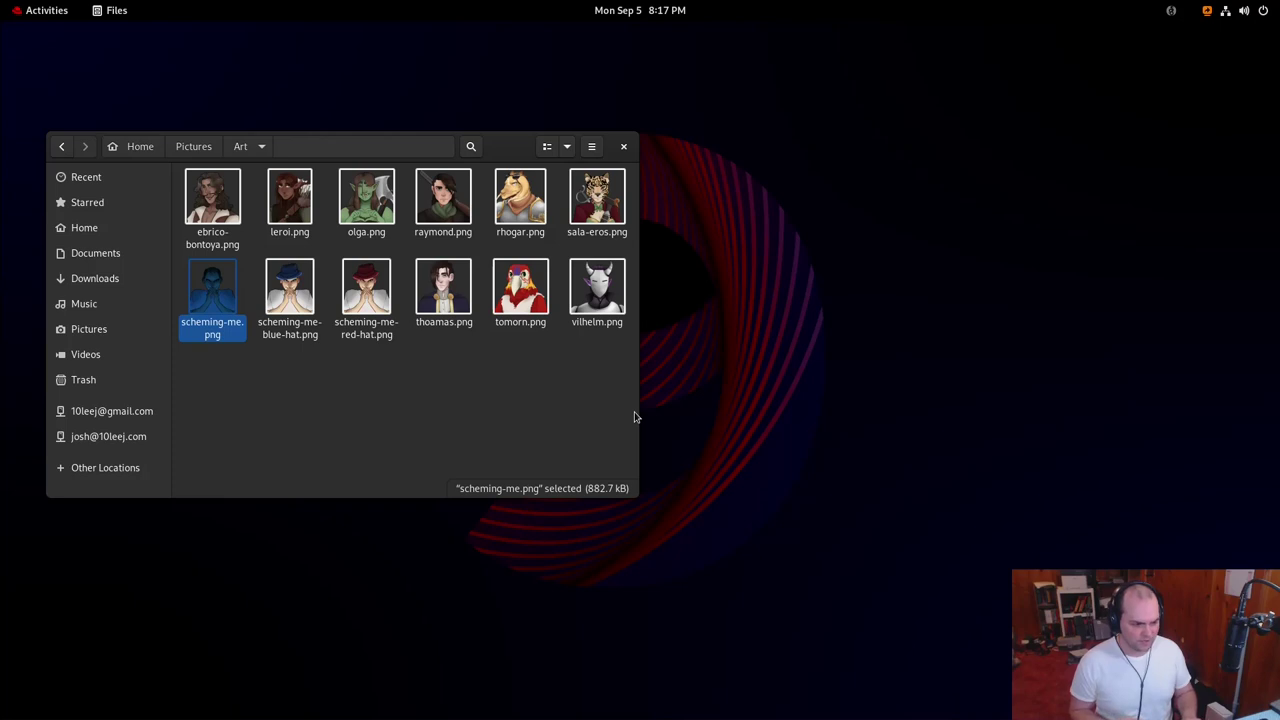
# Search the overview for "schem" and open the scheming-me.png file from the results
pyautogui.press('super')
pyautogui.write('sche')
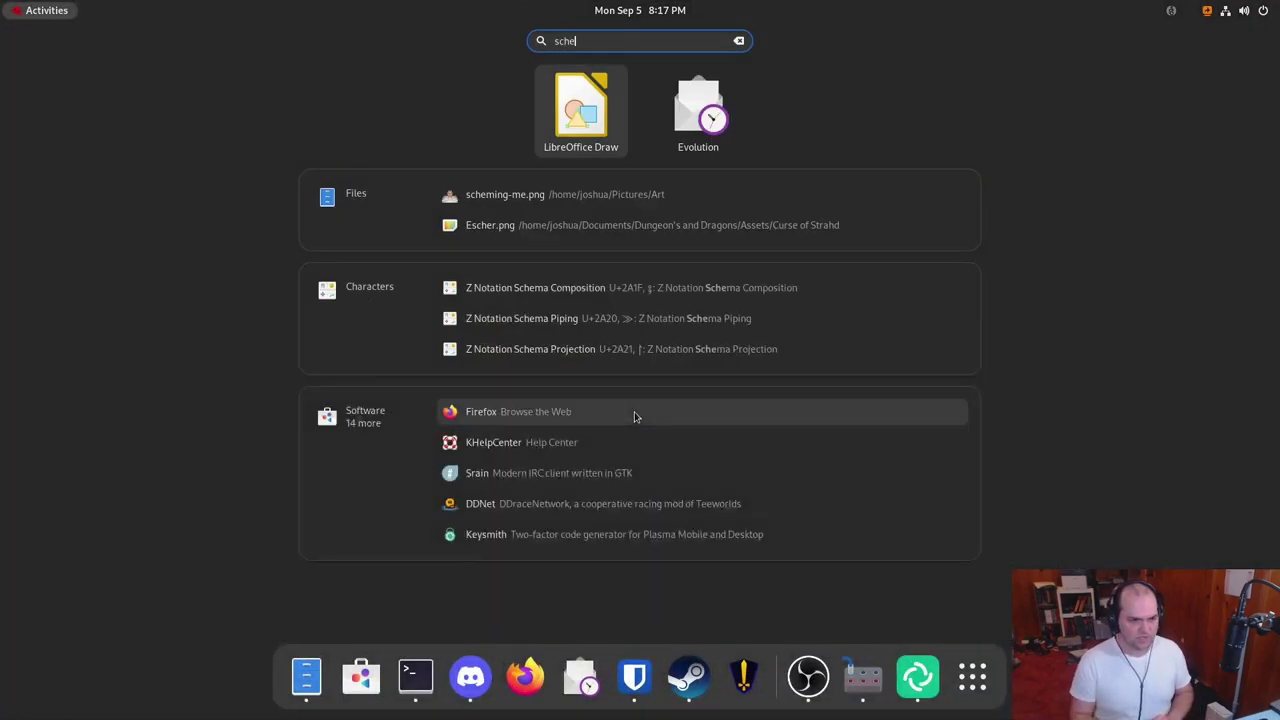
pyautogui.write('me')
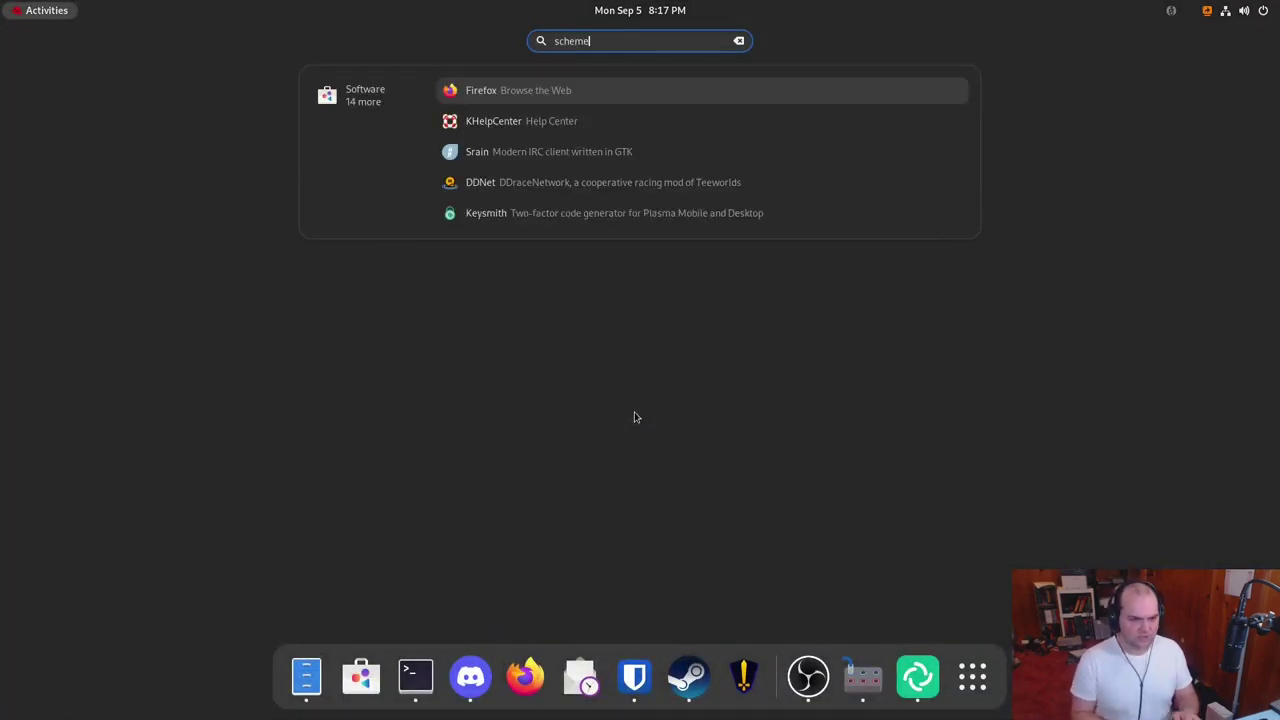
pyautogui.press('BackSpace')
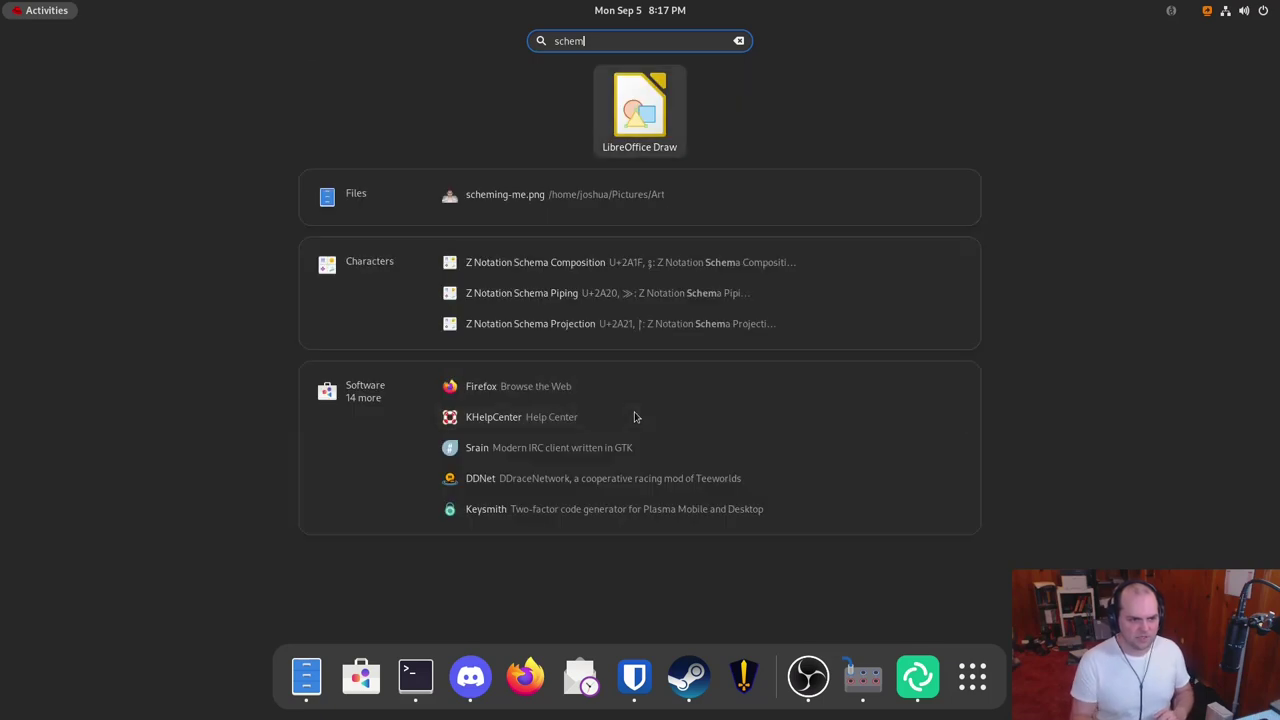
pyautogui.press('Down')
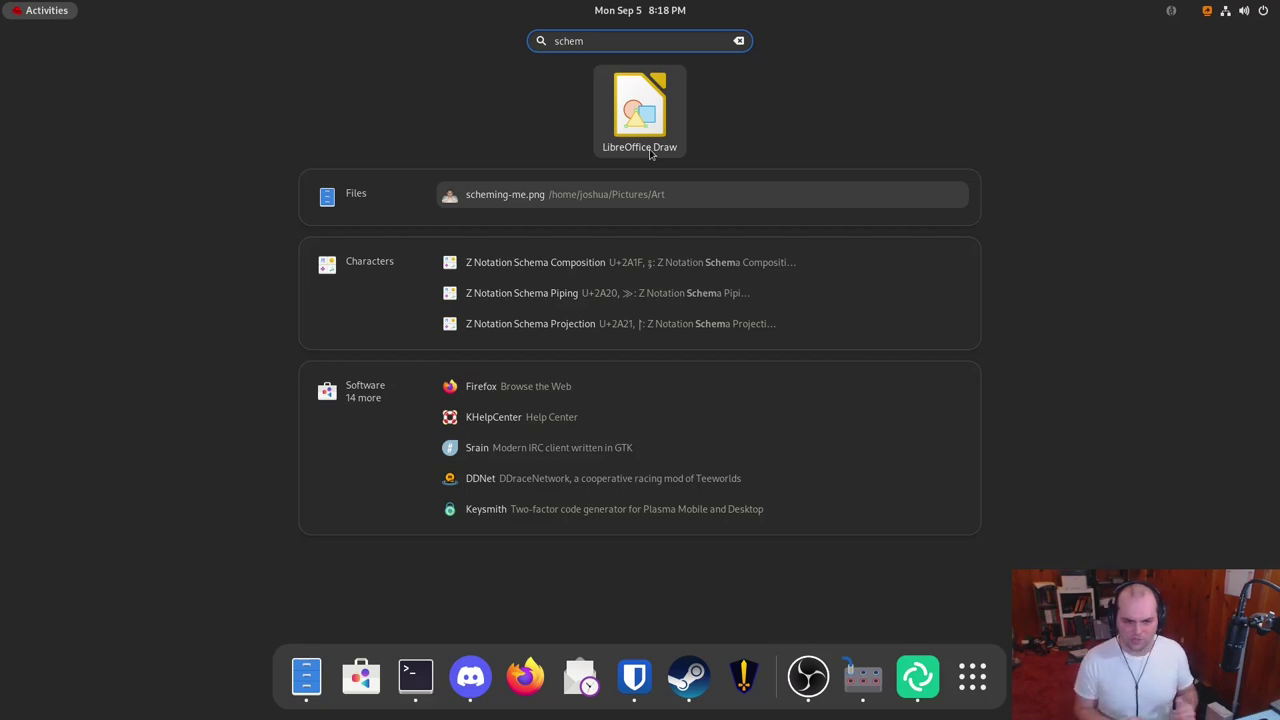
pyautogui.press('Return')
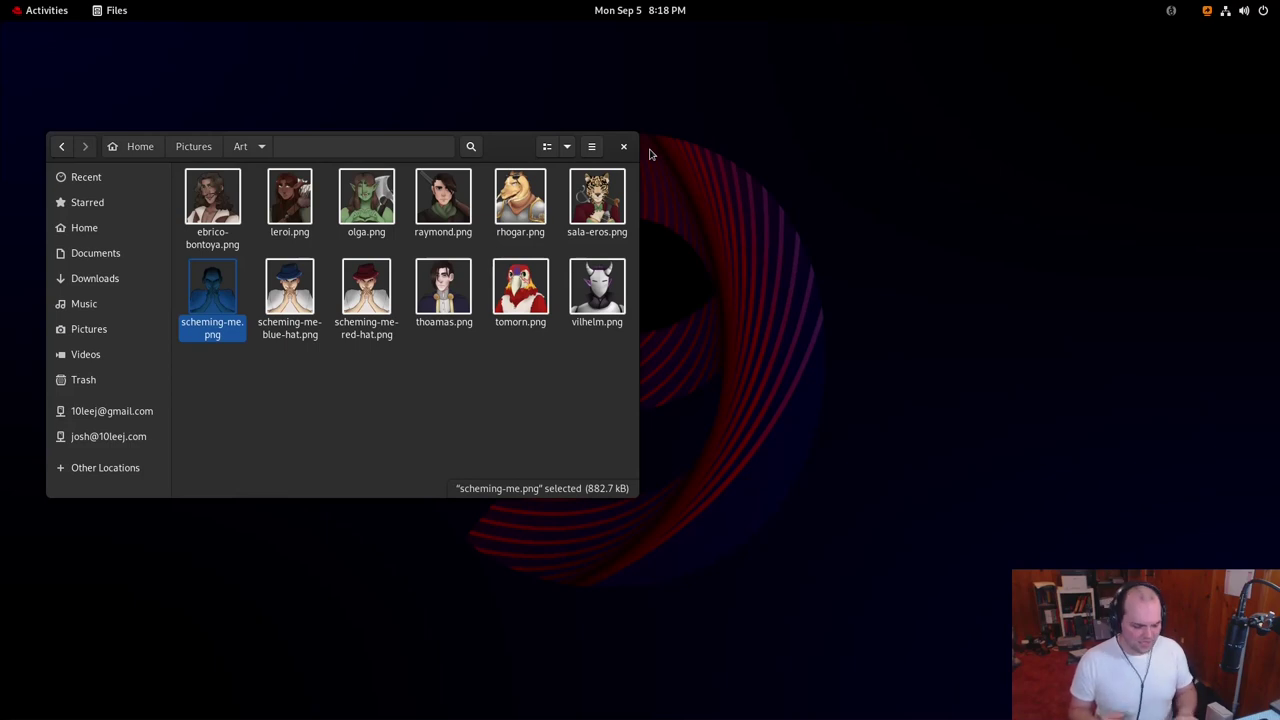
# Show the Activities overview with the Files window, return to the desktop and deselect scheming-me.png
pyautogui.press('super')
pyautogui.press('super')
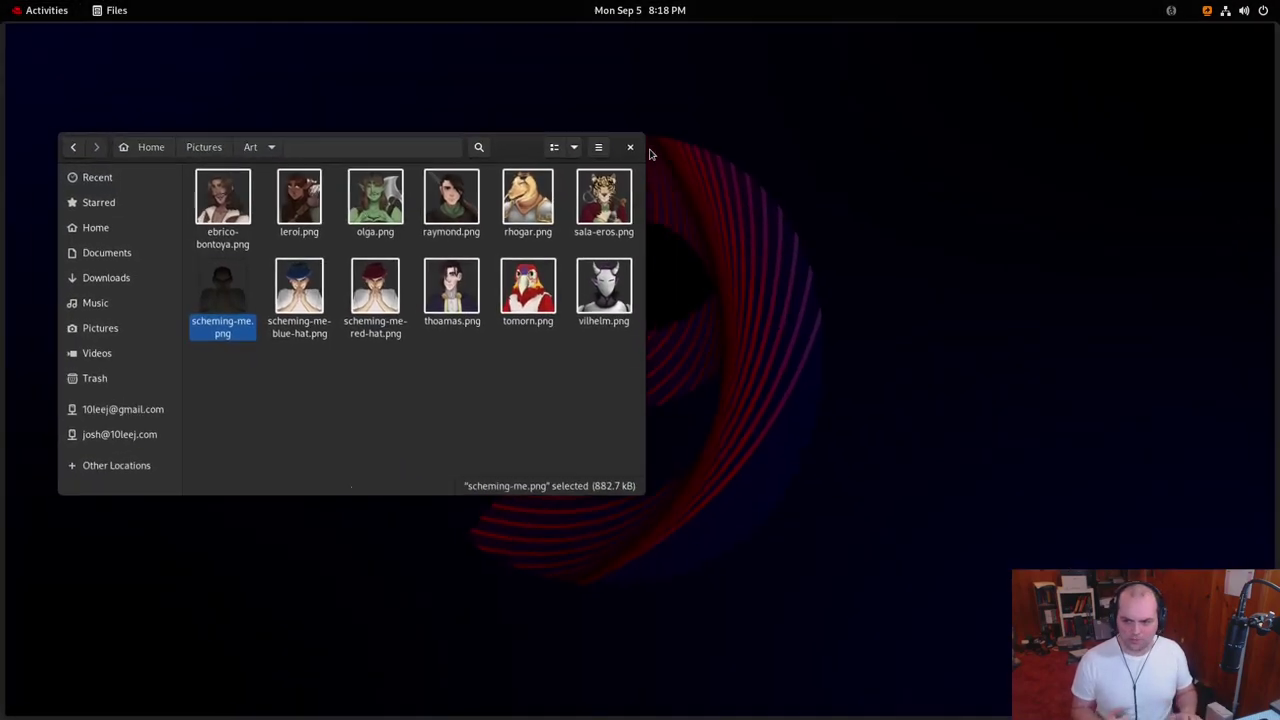
pyautogui.press('super')
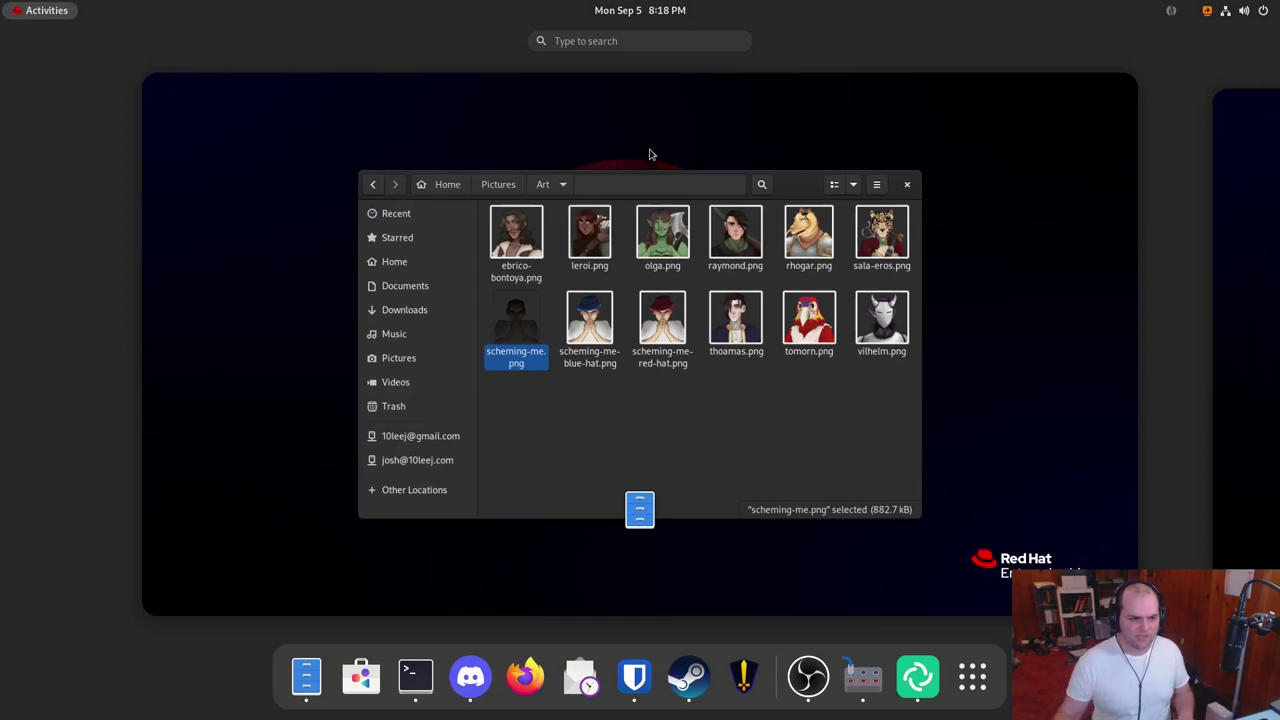
pyautogui.press('super')
pyautogui.click(500, 401)
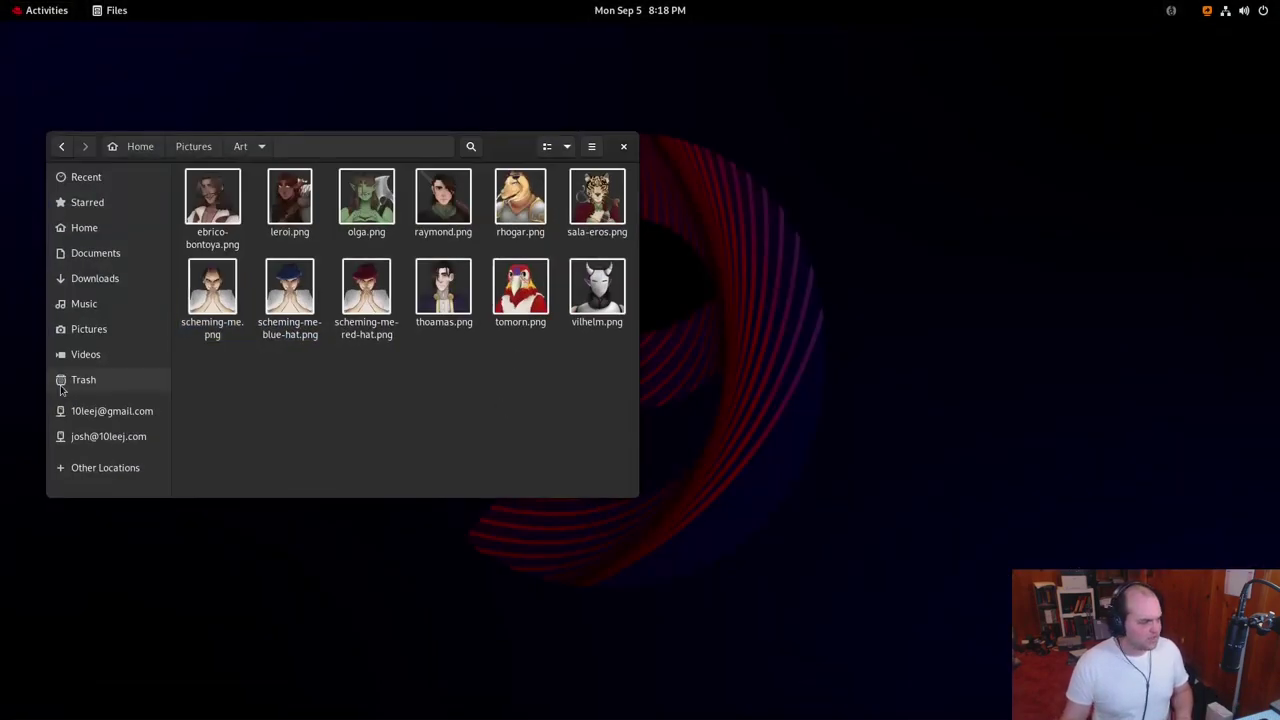
# Launch a new Terminal window from the dash in the overview
pyautogui.press('super')
pyautogui.rightClick(432, 683)
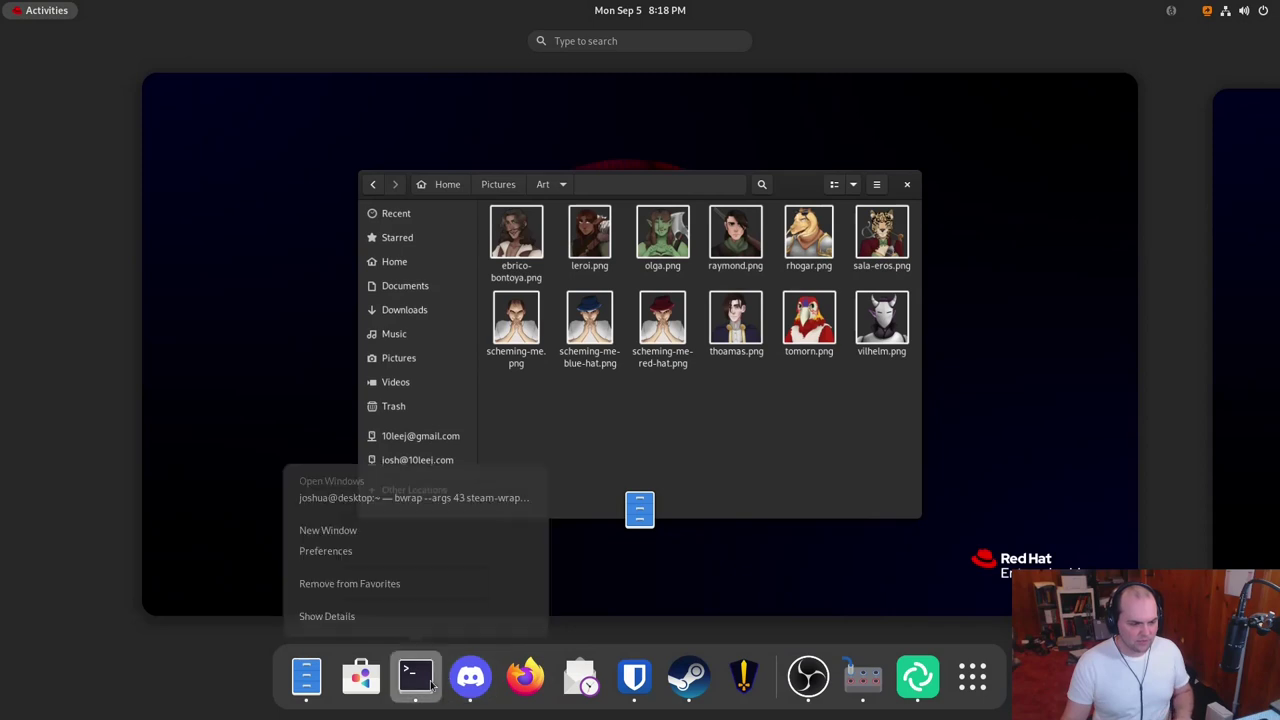
pyautogui.click(433, 530)
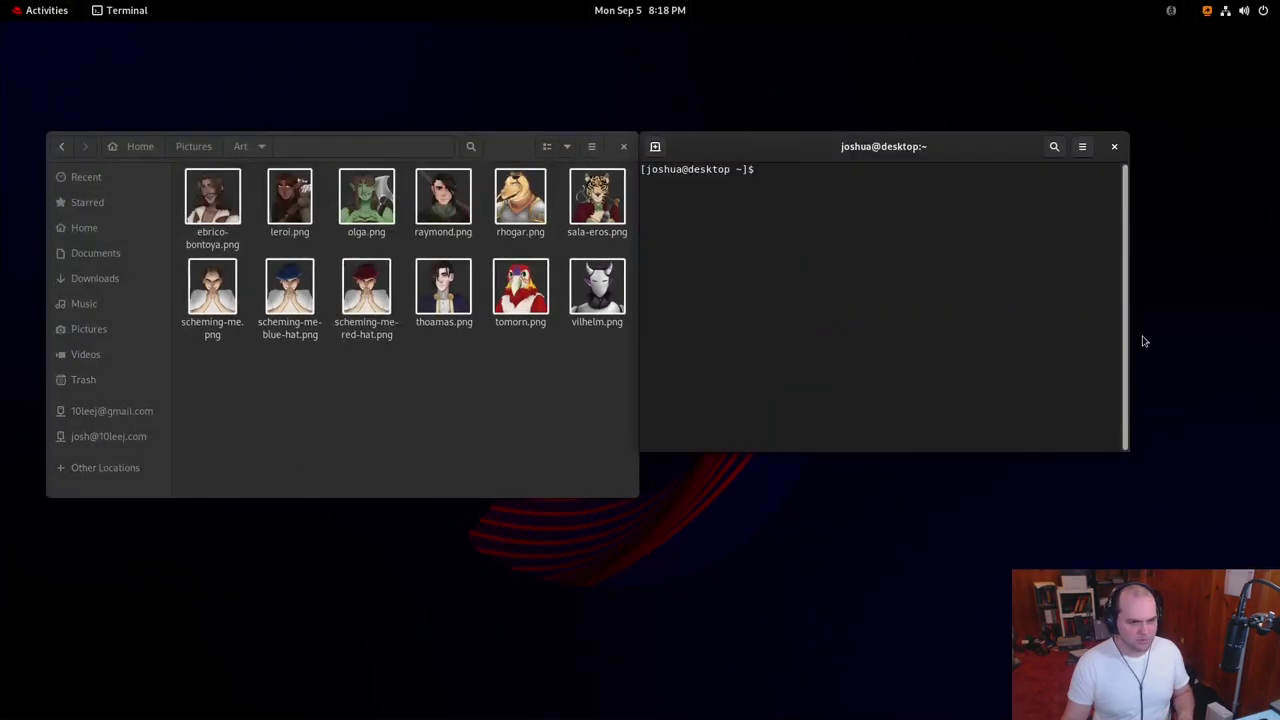
# Search the overview for "fi" and launch Celluloid from the application results
pyautogui.press('super')
pyautogui.write('fi')
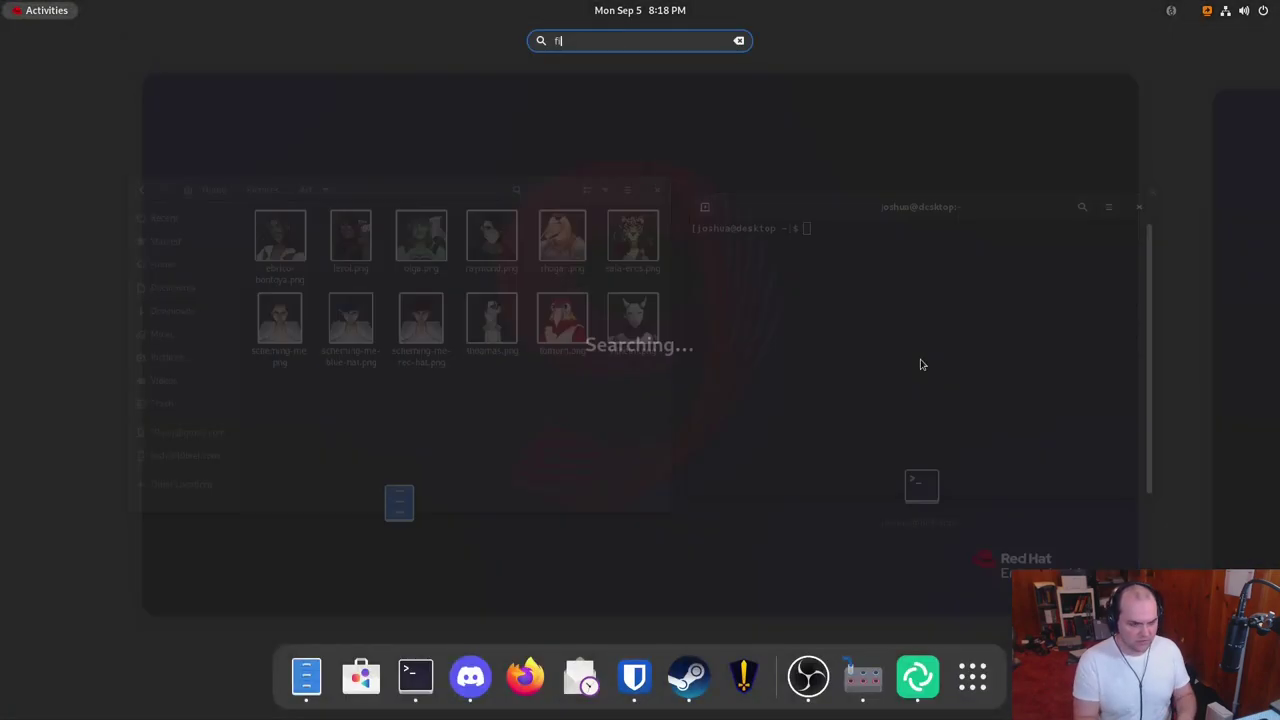
pyautogui.press('Right')
pyautogui.press('Right')
pyautogui.press('Return')
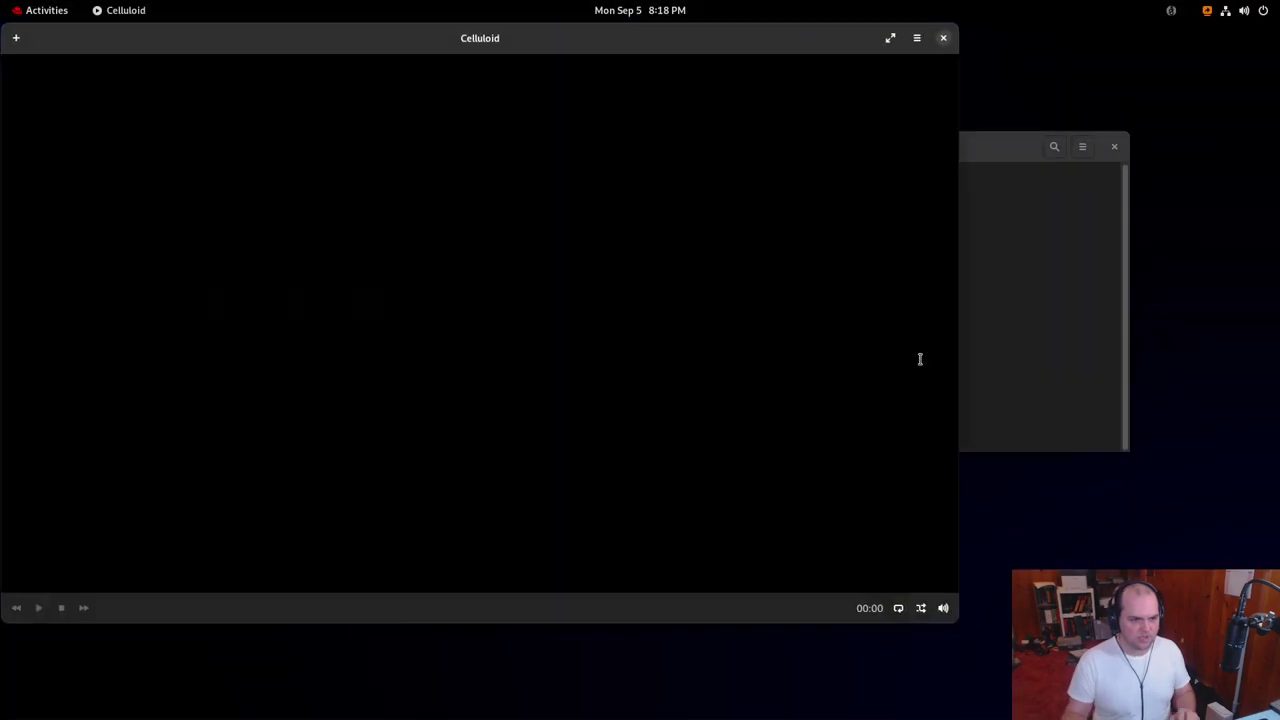
# Launch the Lollypop music player through the overview search
pyautogui.press('super')
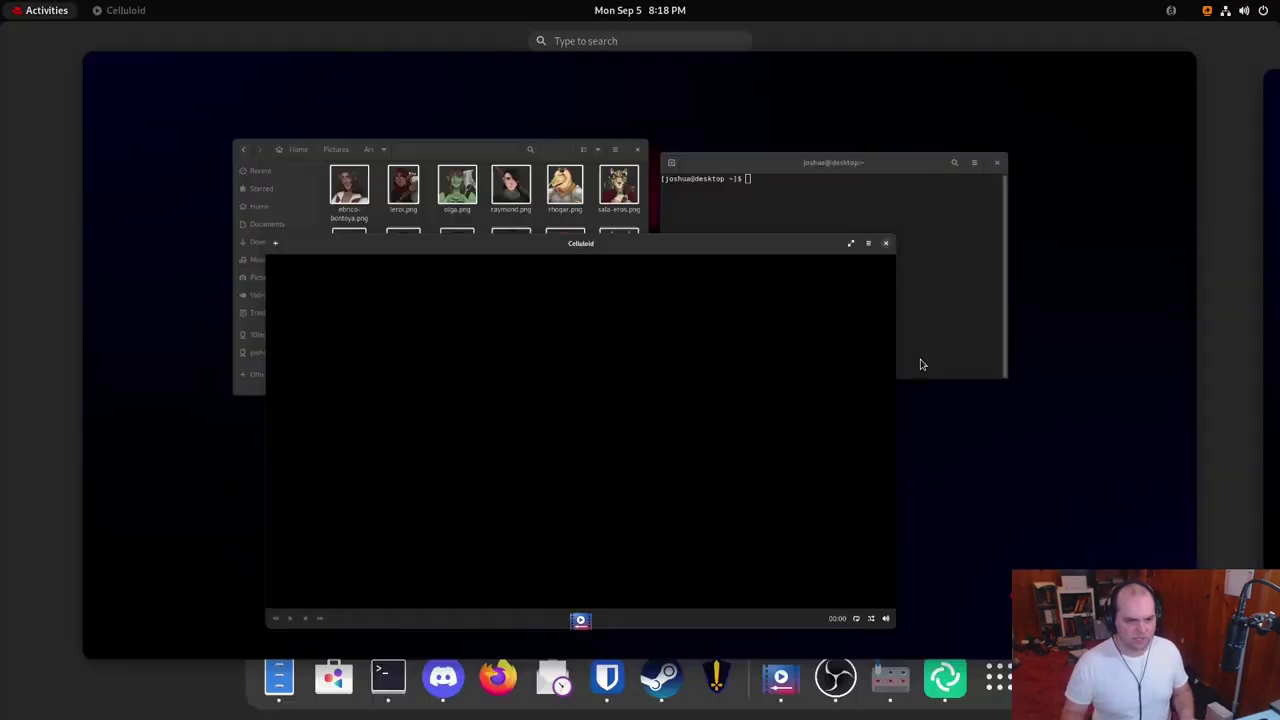
pyautogui.write('ce')
pyautogui.press('Return')
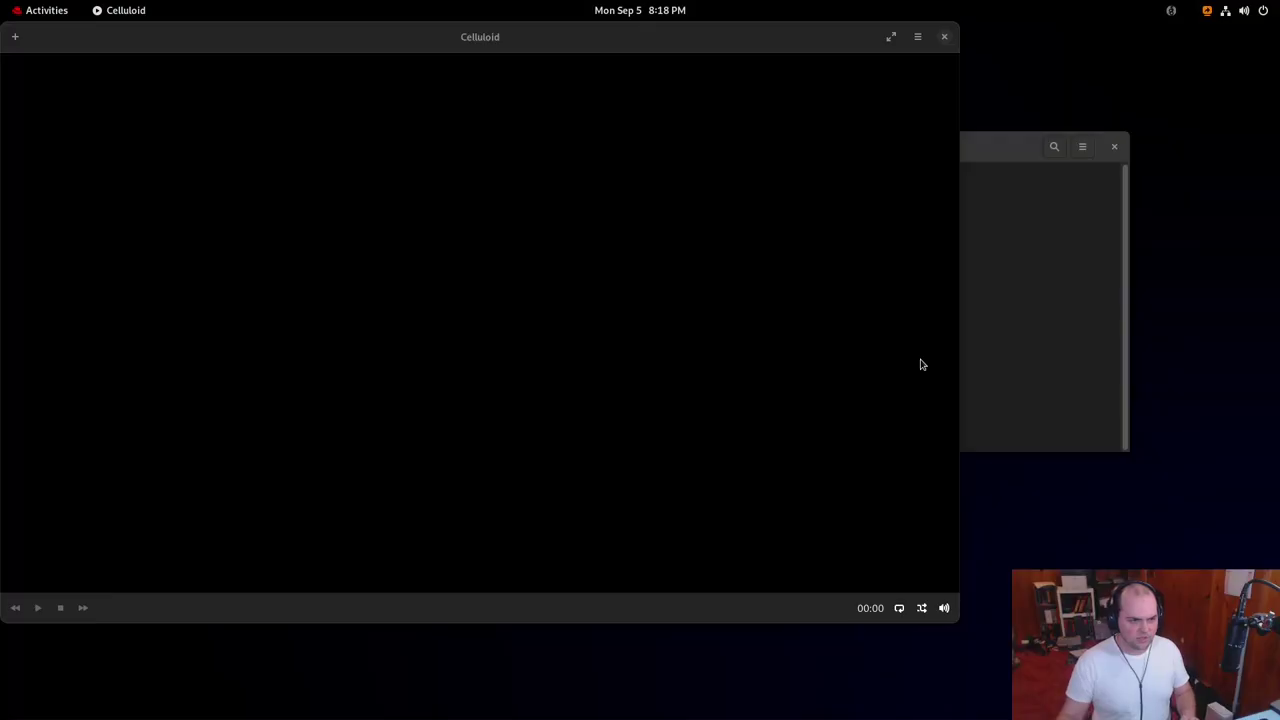
# Move the Lollypop window so it overlaps Celluloid's lower-right corner, and allow automatic download of album and artist artwork
pyautogui.moveTo(440, 329); pyautogui.dragTo(1053, 492)
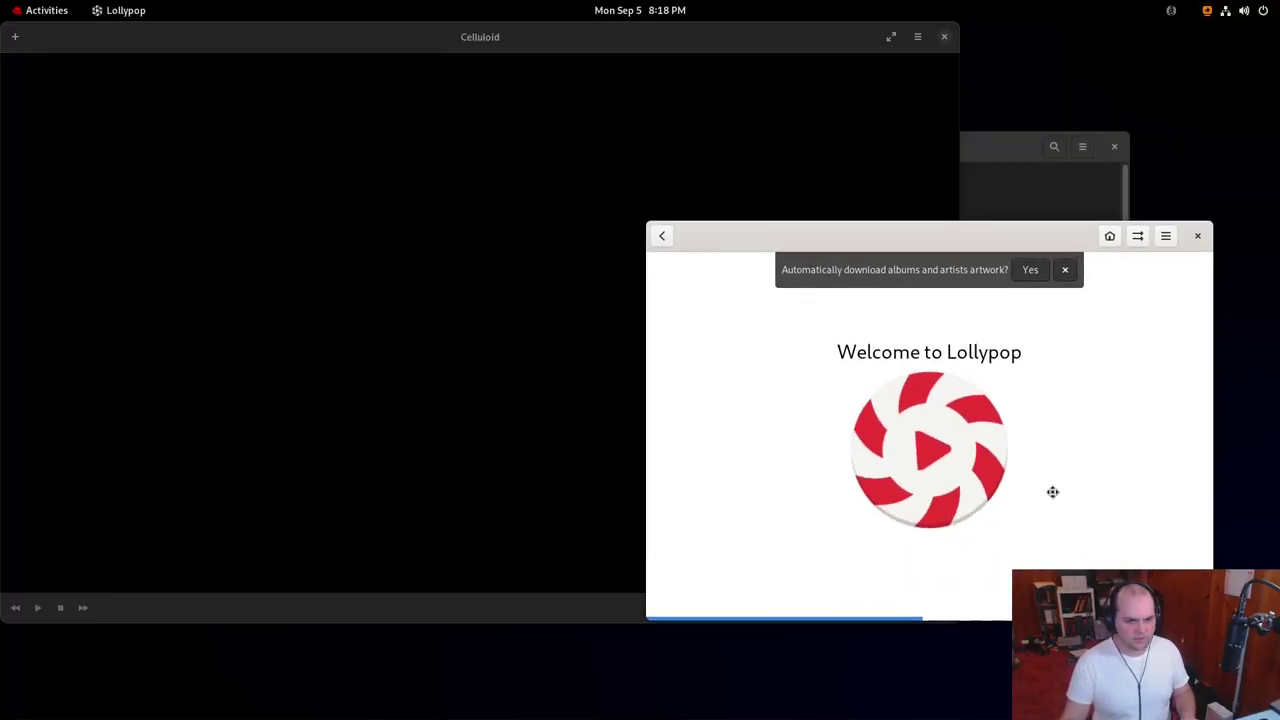
pyautogui.click(1029, 271)
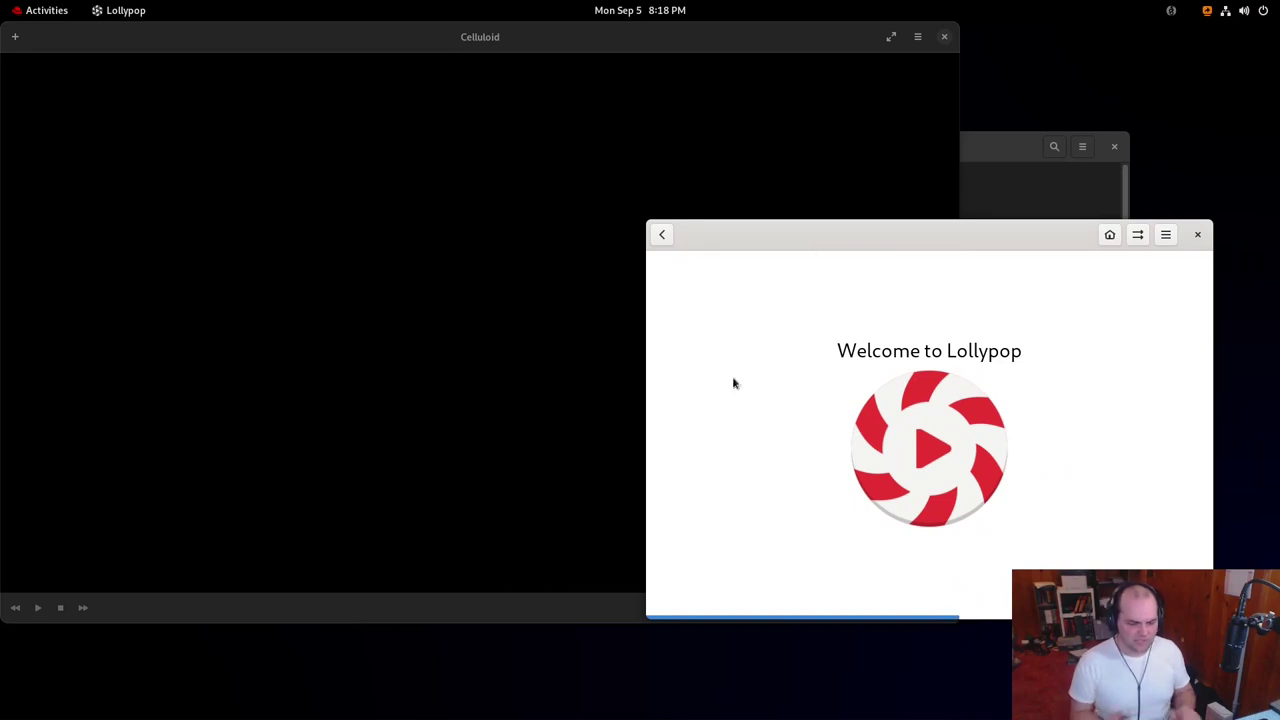
# Show all open windows in the Activities overview, switch to the Terminal window and return to the overview
pyautogui.press('super')
pyautogui.press('super')
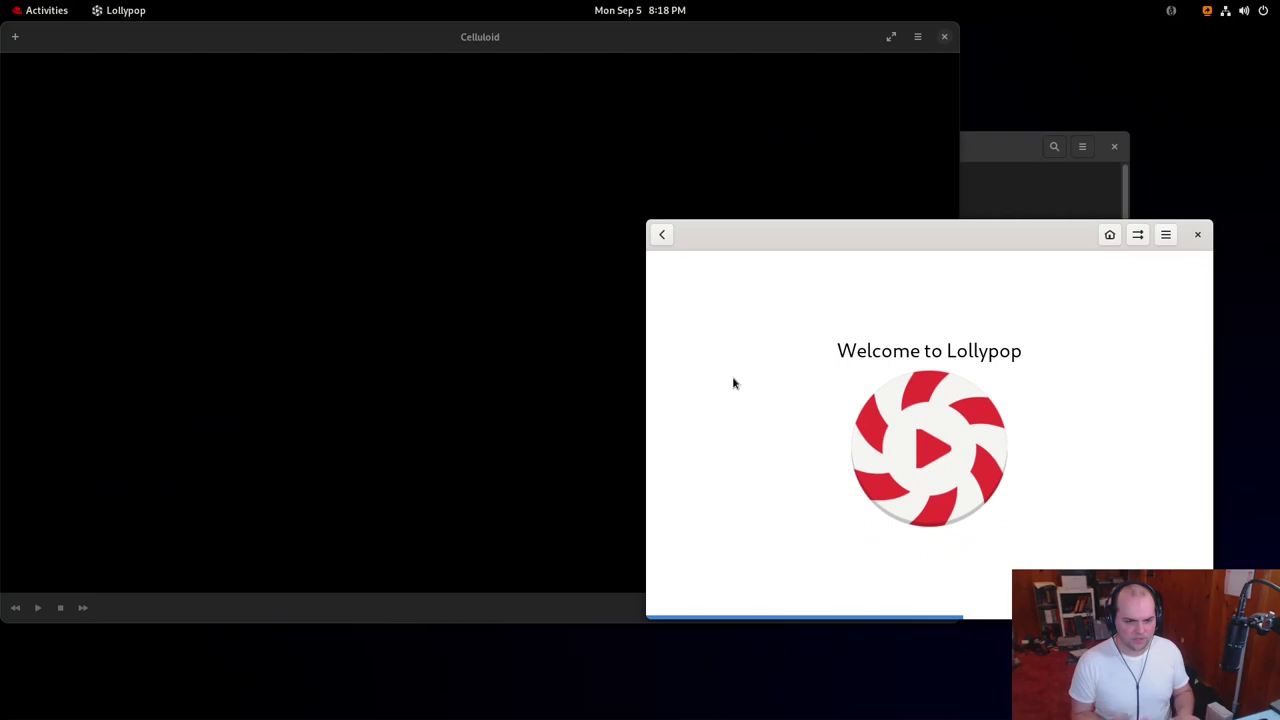
pyautogui.press('super')
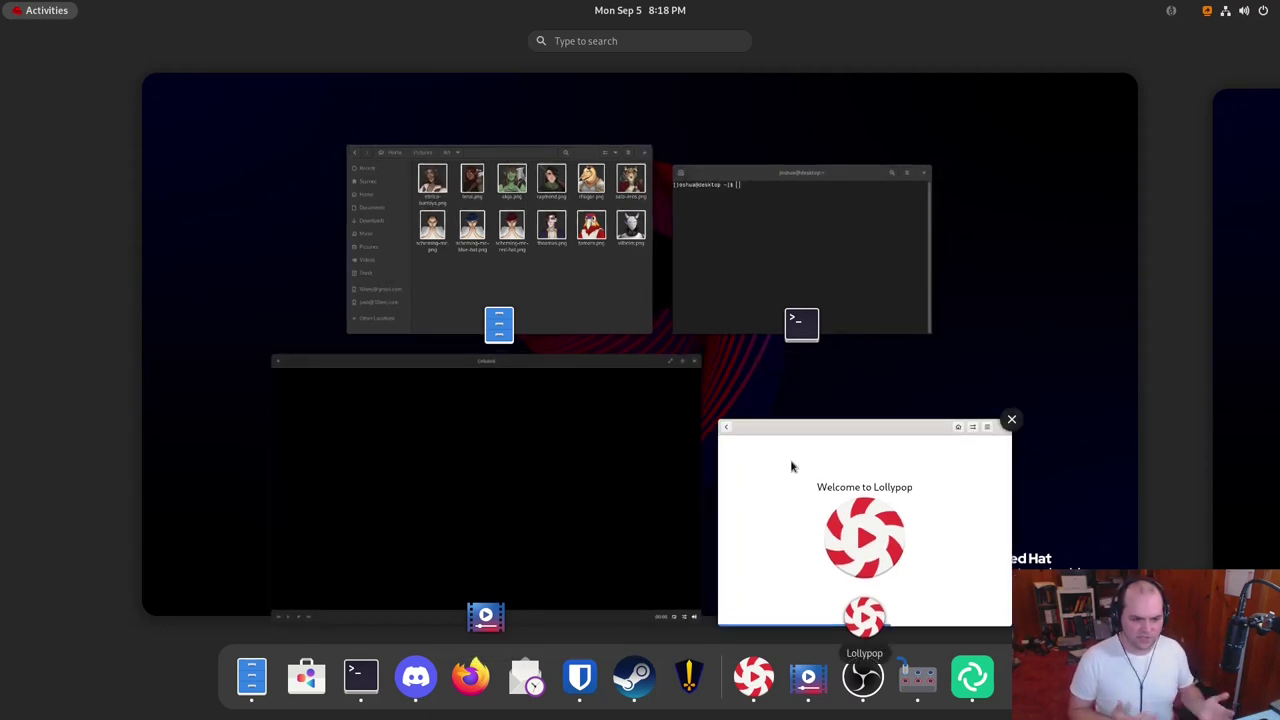
pyautogui.click(726, 265)
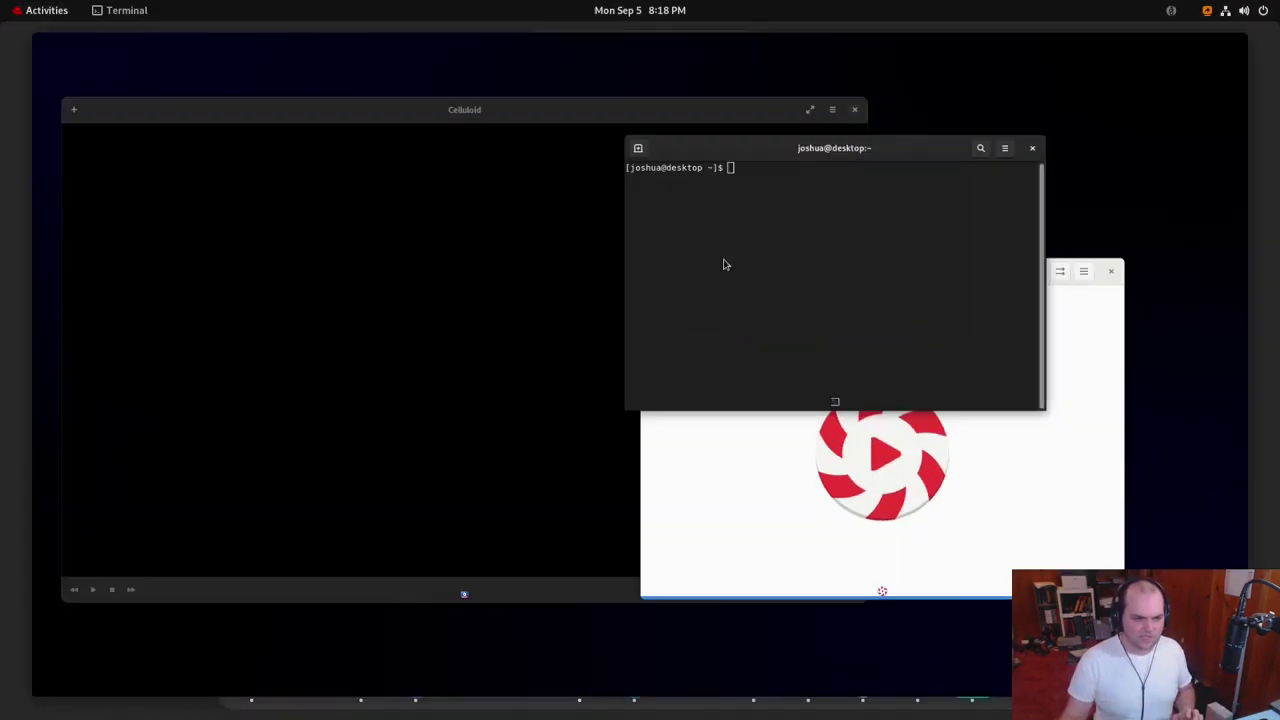
pyautogui.press('super')
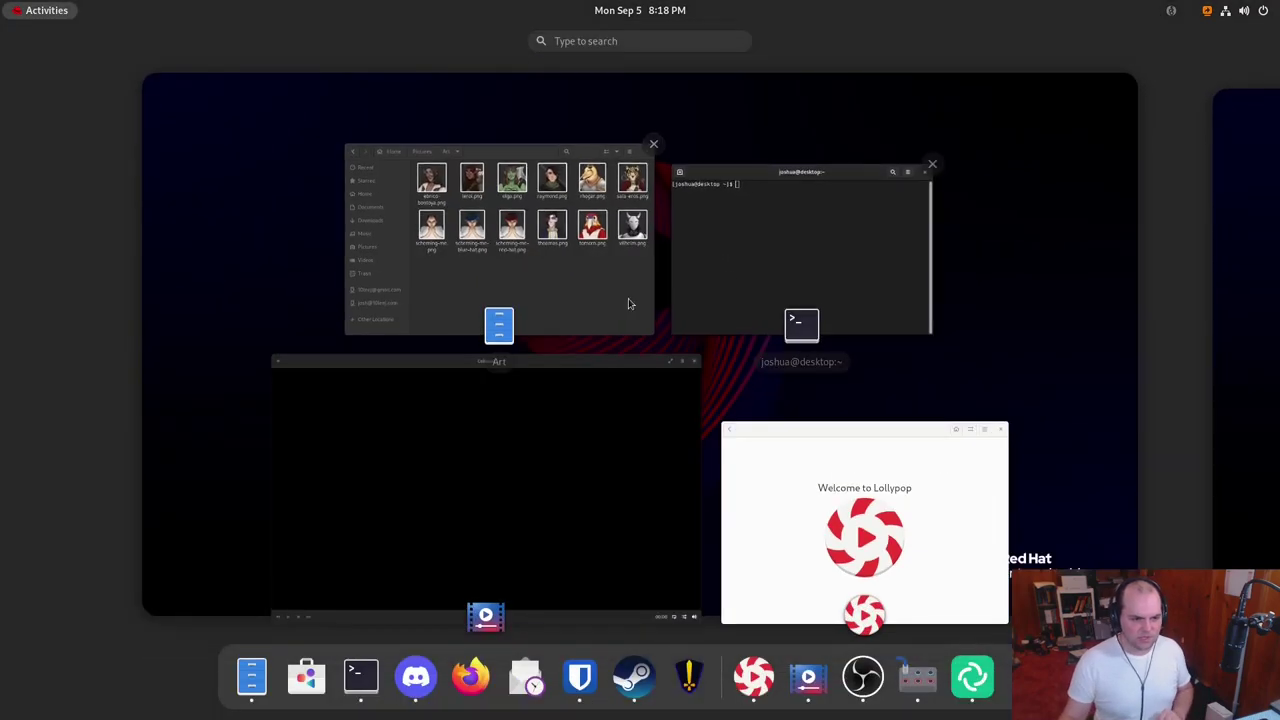
# Switch to the Files window showing the Art folder from the Activities overview
pyautogui.click(630, 303)
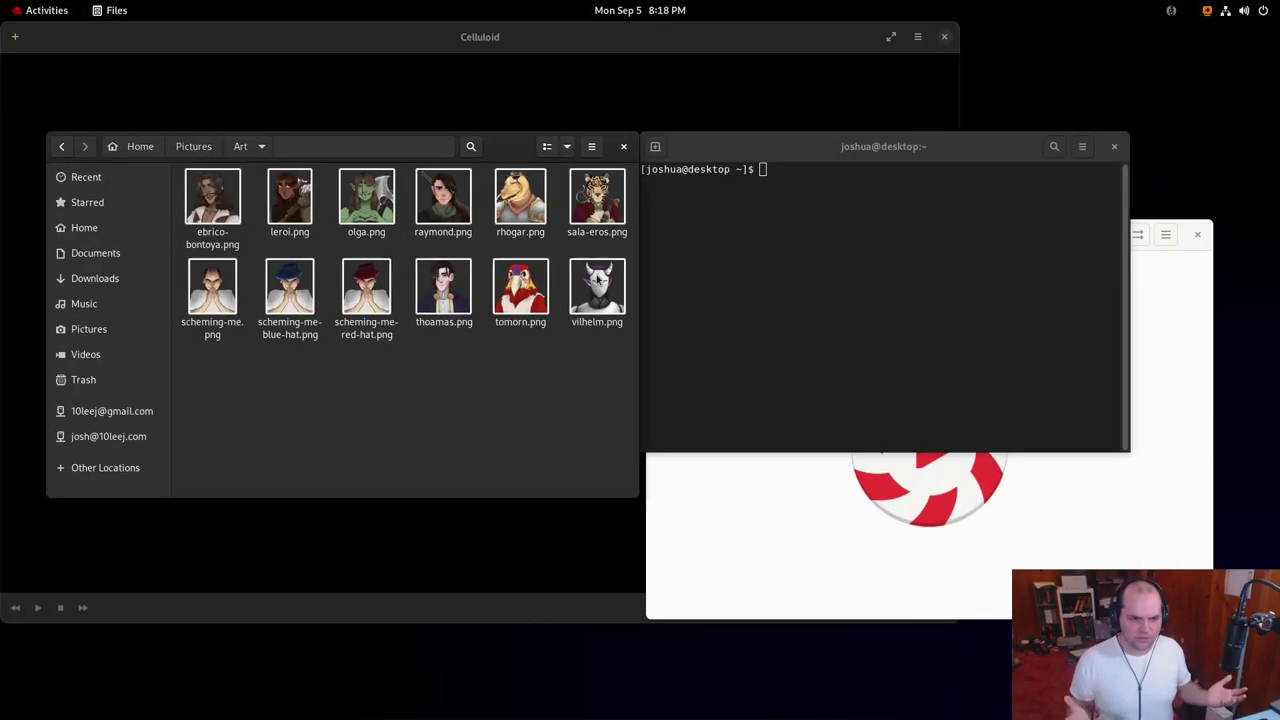
pyautogui.press('super')
pyautogui.write('2')
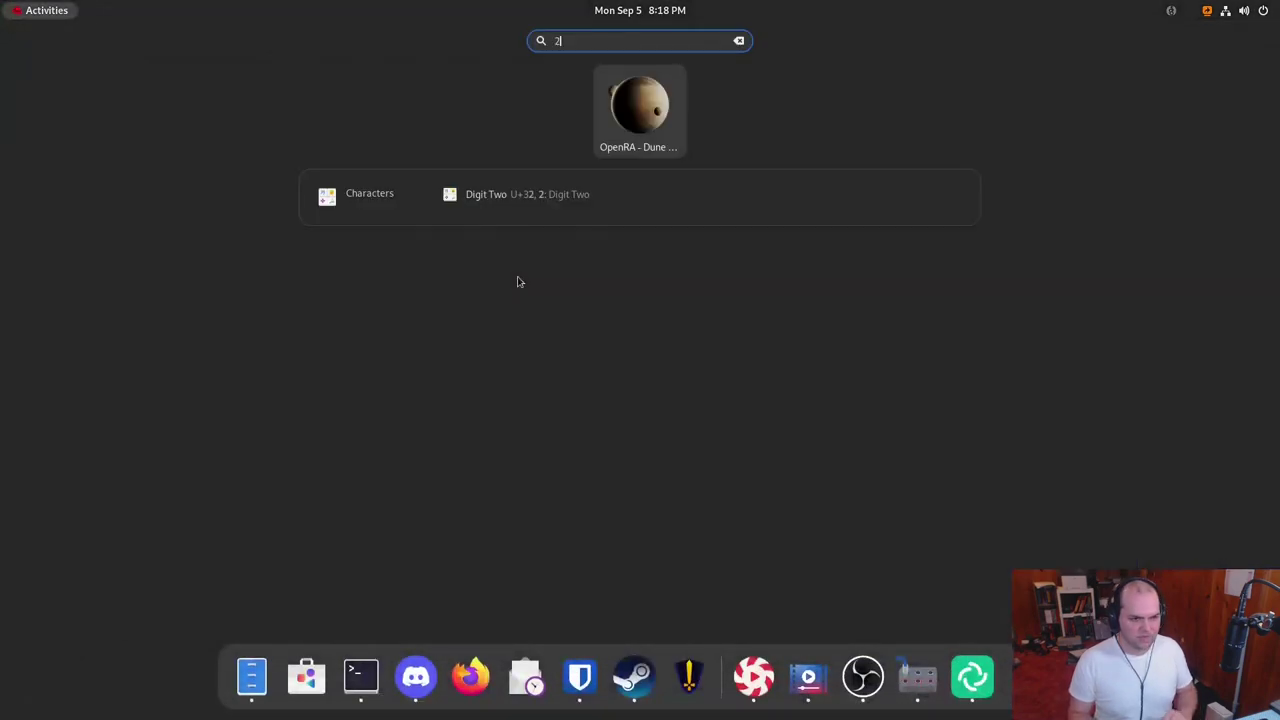
pyautogui.press('Escape')
pyautogui.press('Escape')
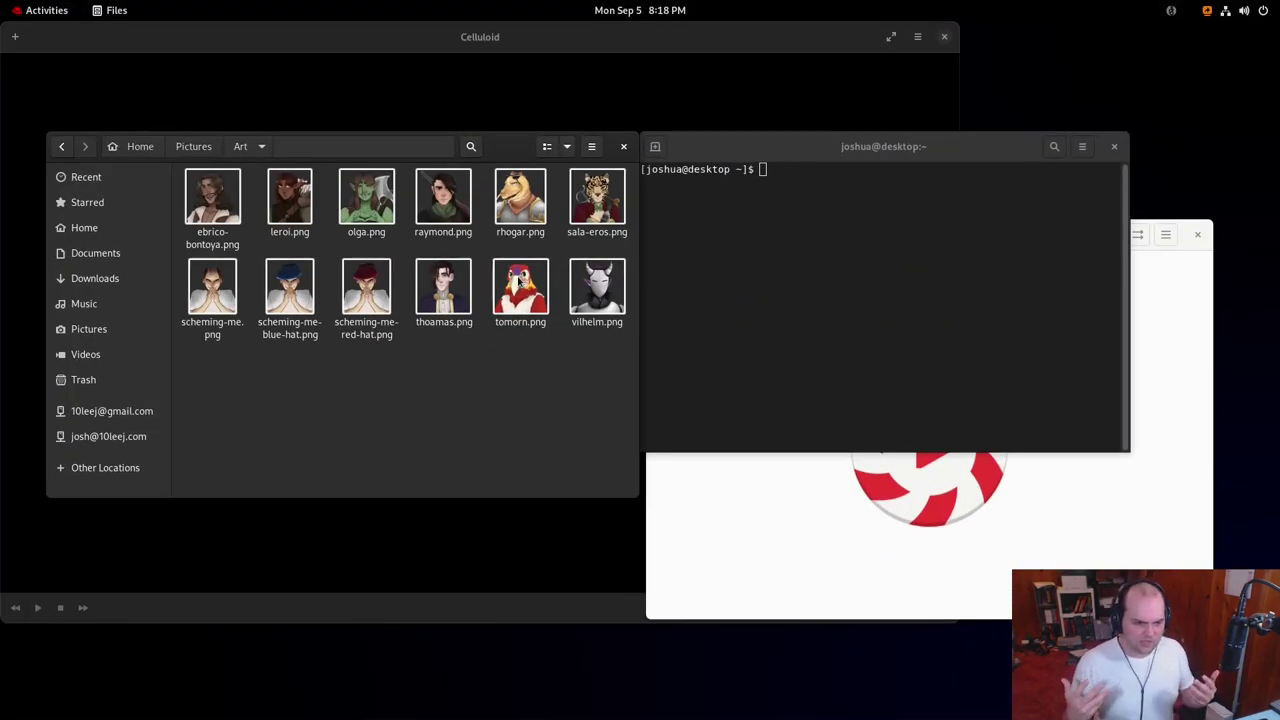
# Open two additional Terminal windows and run htop in the newest one
pyautogui.click(845, 300)
pyautogui.hotkey('ctrl', 'shift', 'n')
pyautogui.hotkey('ctrl', 'shift', 'n')
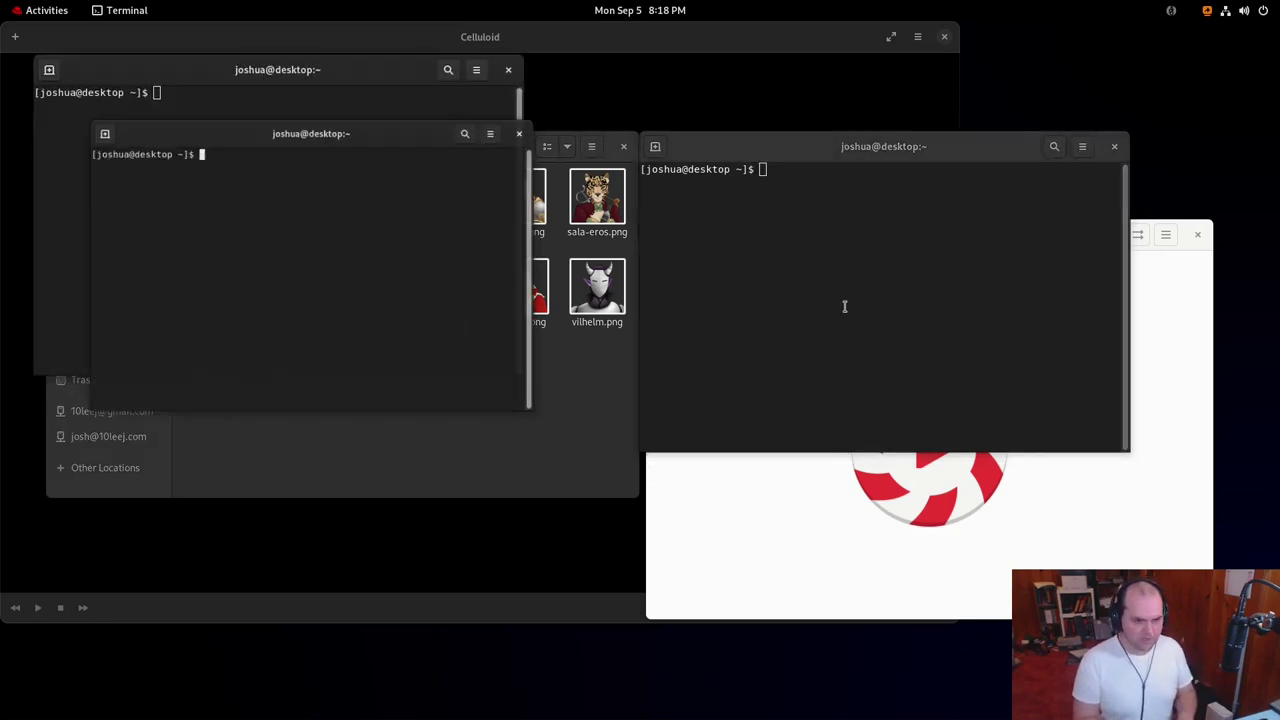
pyautogui.write('htop')
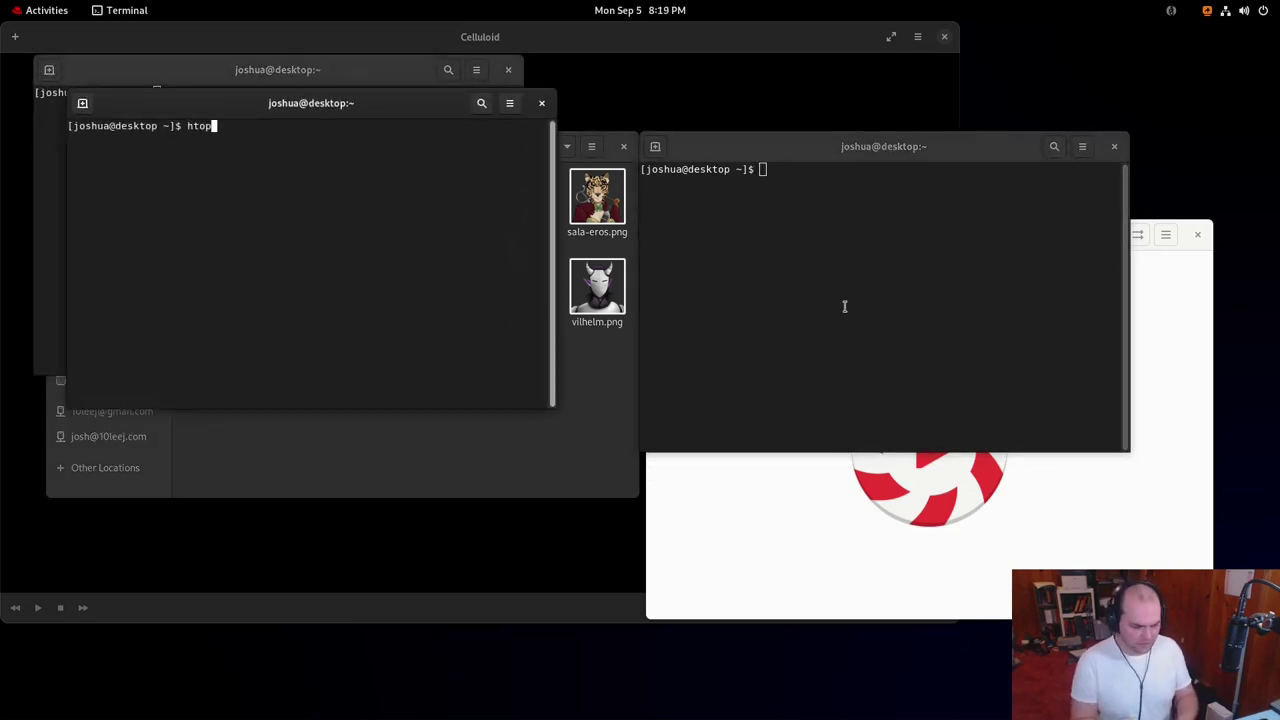
pyautogui.press('Return')
# Run "sudo iftop" in the Terminal window beside Files, entering the account password
pyautogui.hotkey('alt', 'Tab')
pyautogui.click(791, 254)
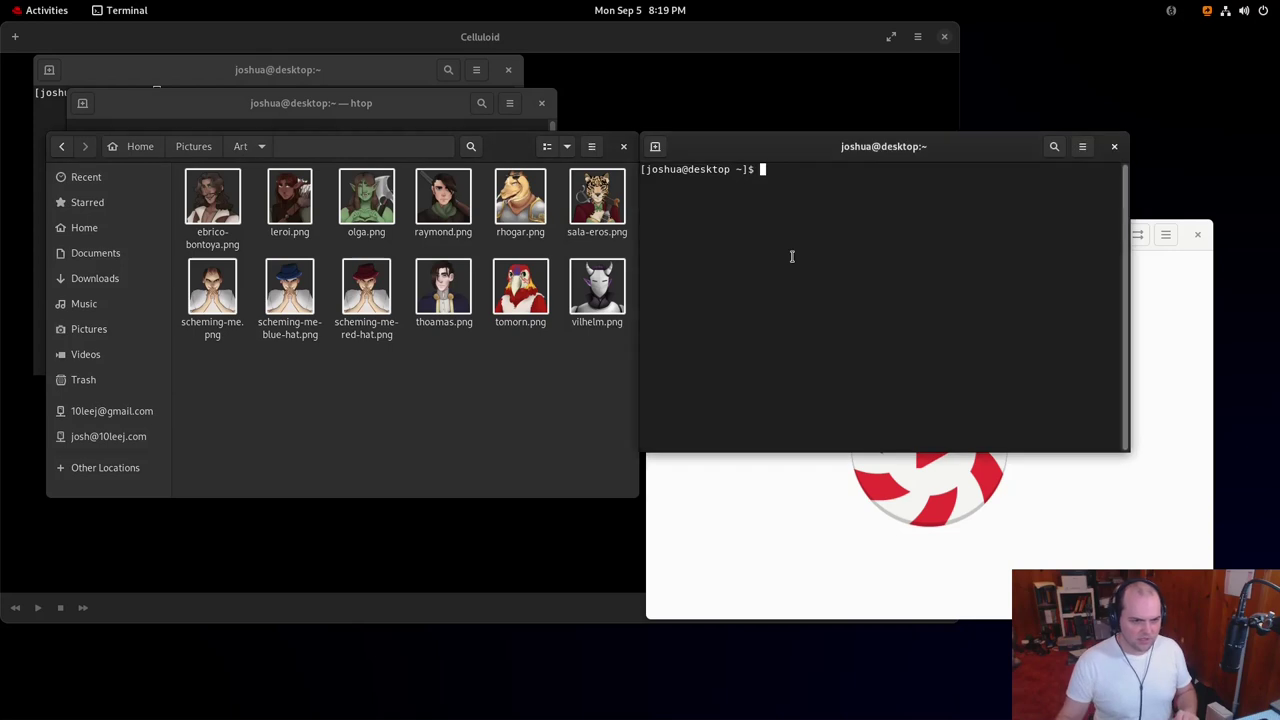
pyautogui.write('sudo iftop')
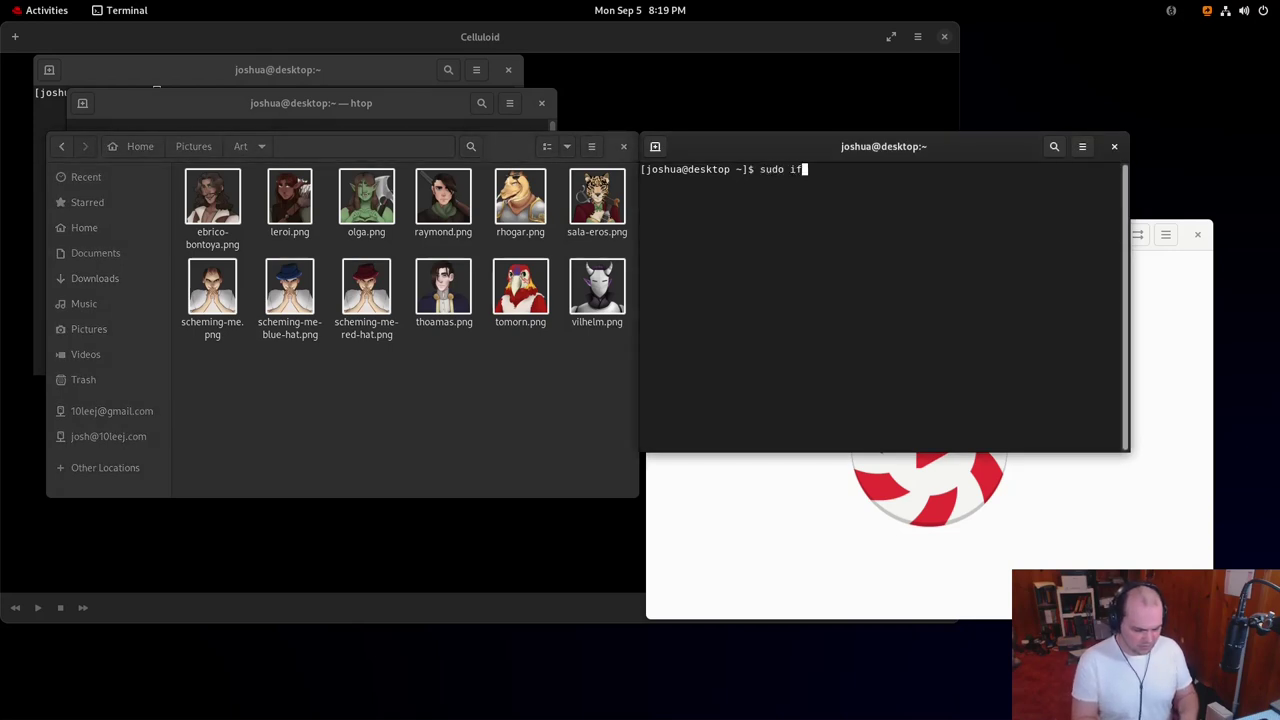
pyautogui.press('Return')
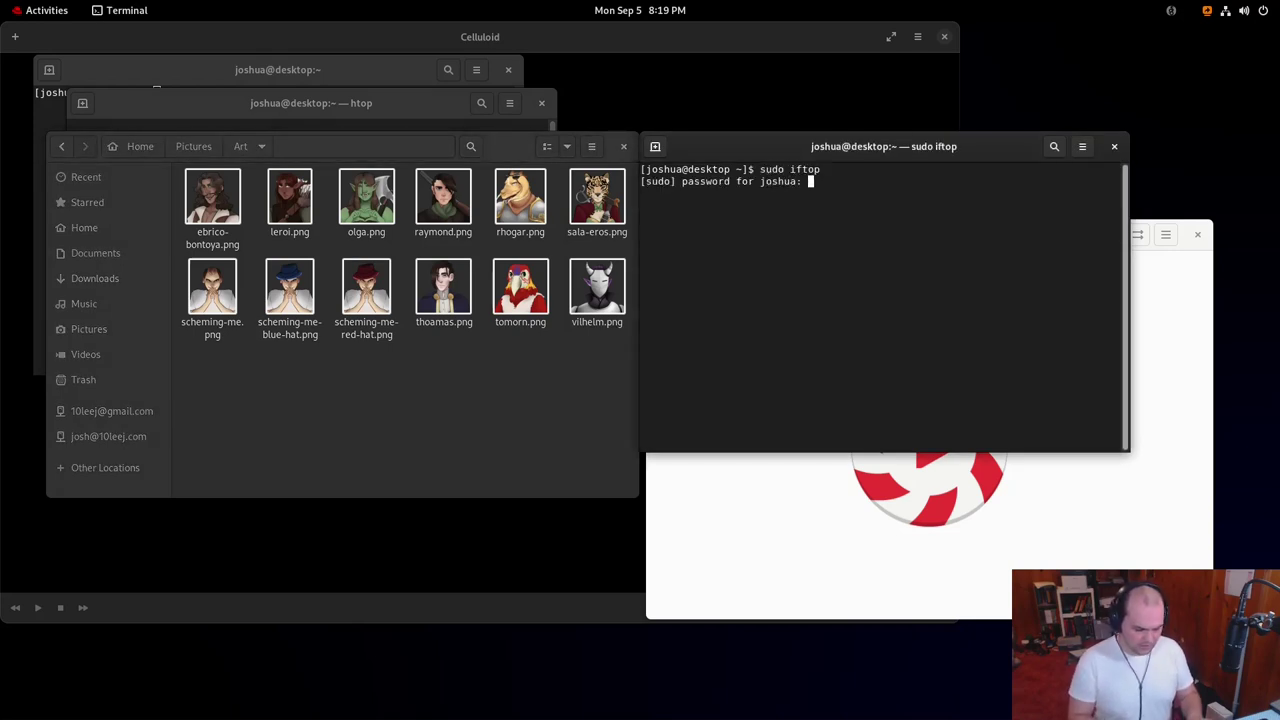
pyautogui.press('Return')
# Select the htop window from the overview and move it so it overlaps the lower corners of the Files and iftop windows
pyautogui.press('super')
pyautogui.click(663, 314)
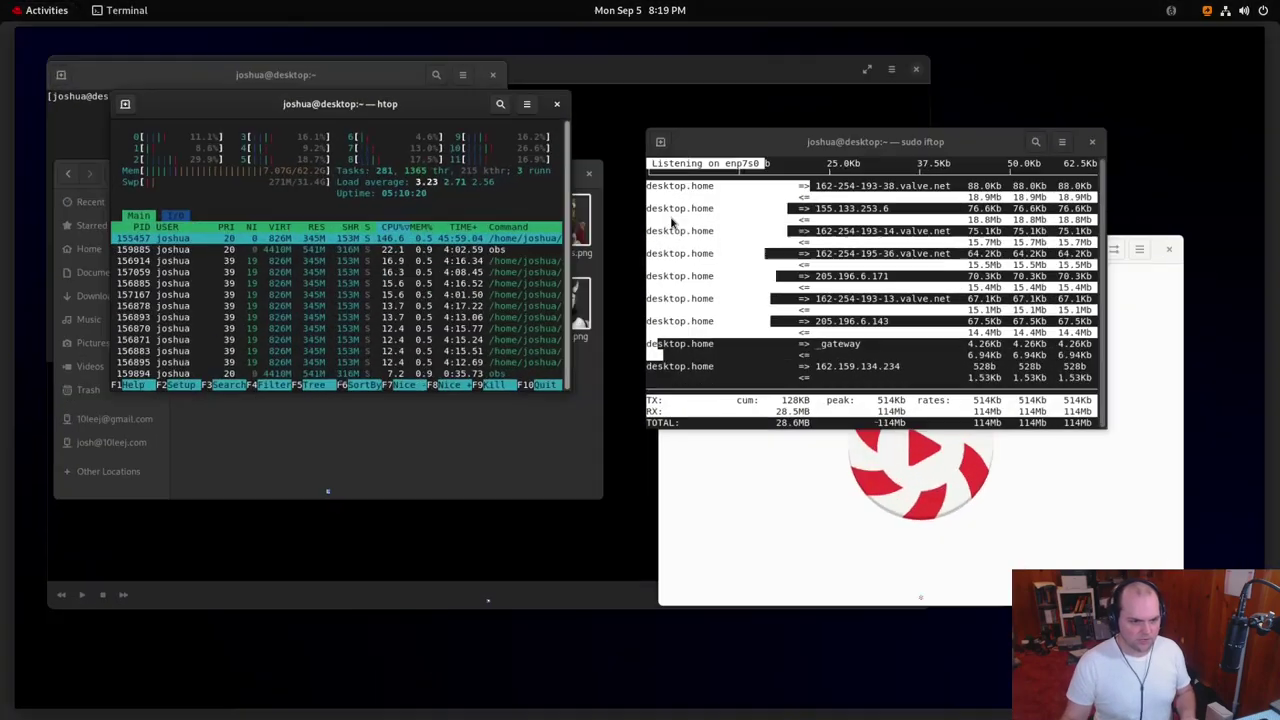
pyautogui.moveTo(340, 128); pyautogui.dragTo(673, 330)
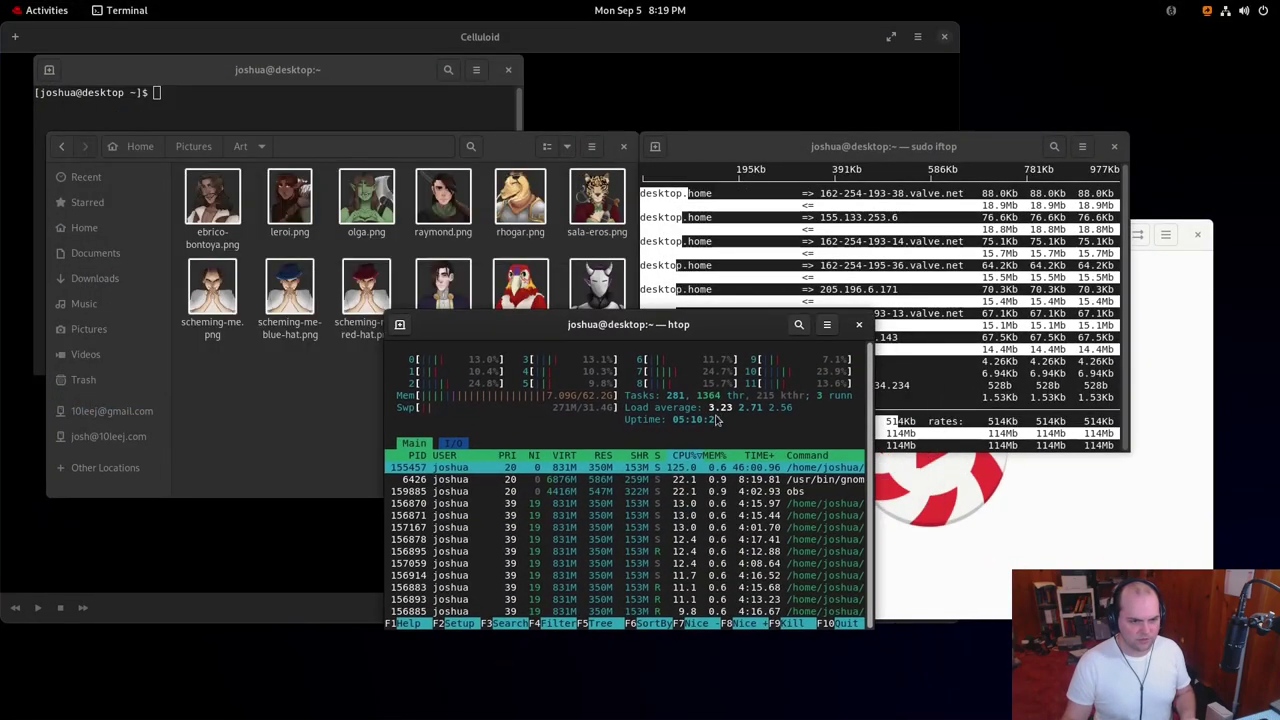
# Install neofetch with "sudo dnf install neofetch" in the unused Terminal window, entering the account password and accepting the transaction
pyautogui.click(368, 103)
pyautogui.write('sudo dnf install neofetch')
pyautogui.press('Return')
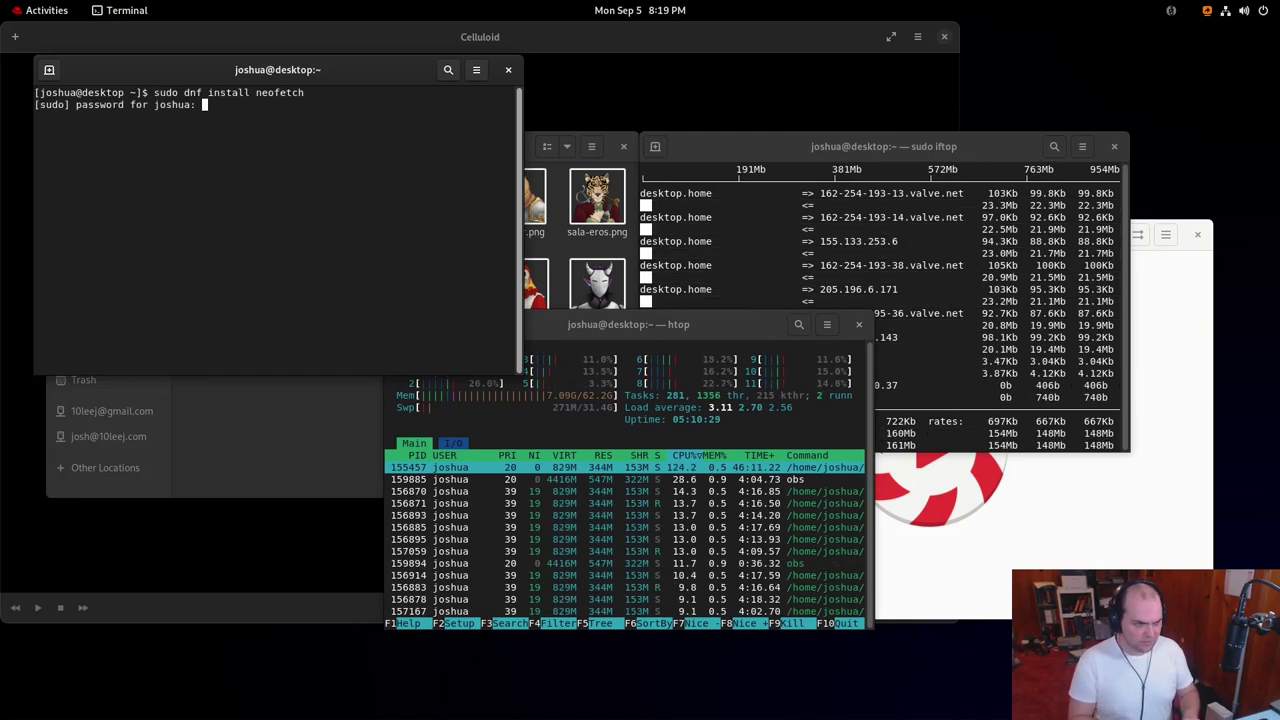
pyautogui.press('Return')
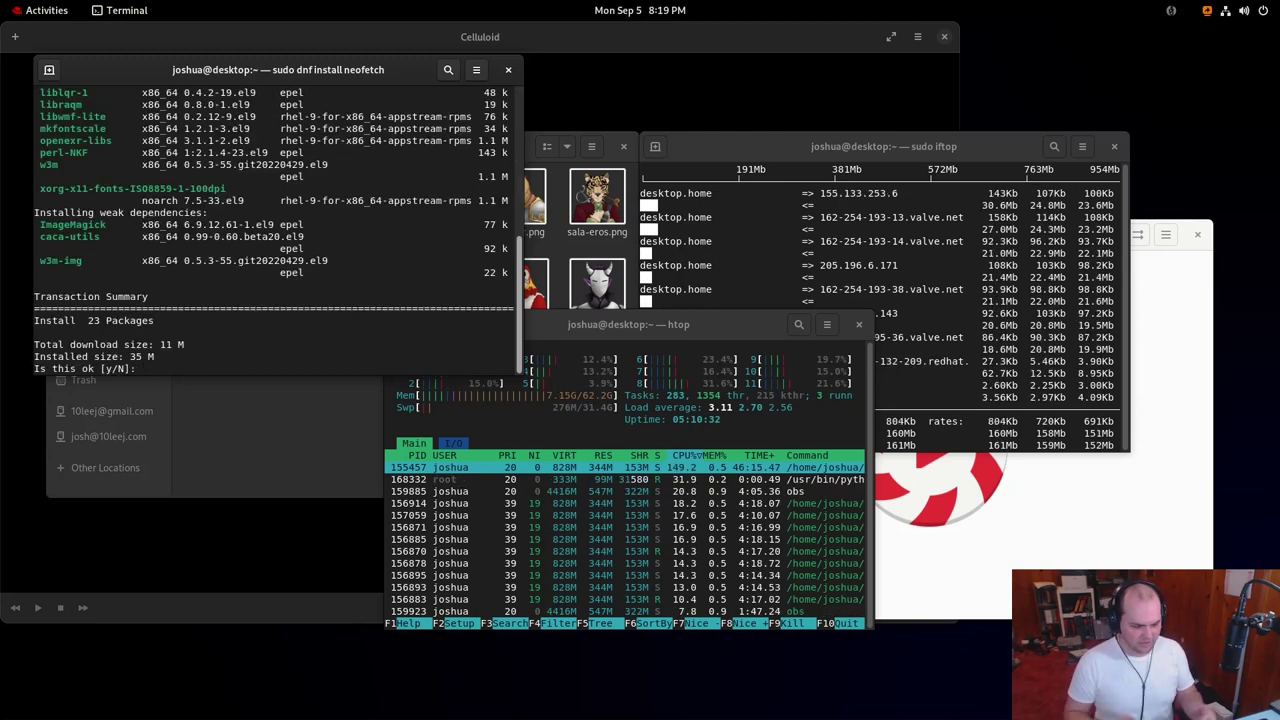
pyautogui.write('y')
pyautogui.press('Return')
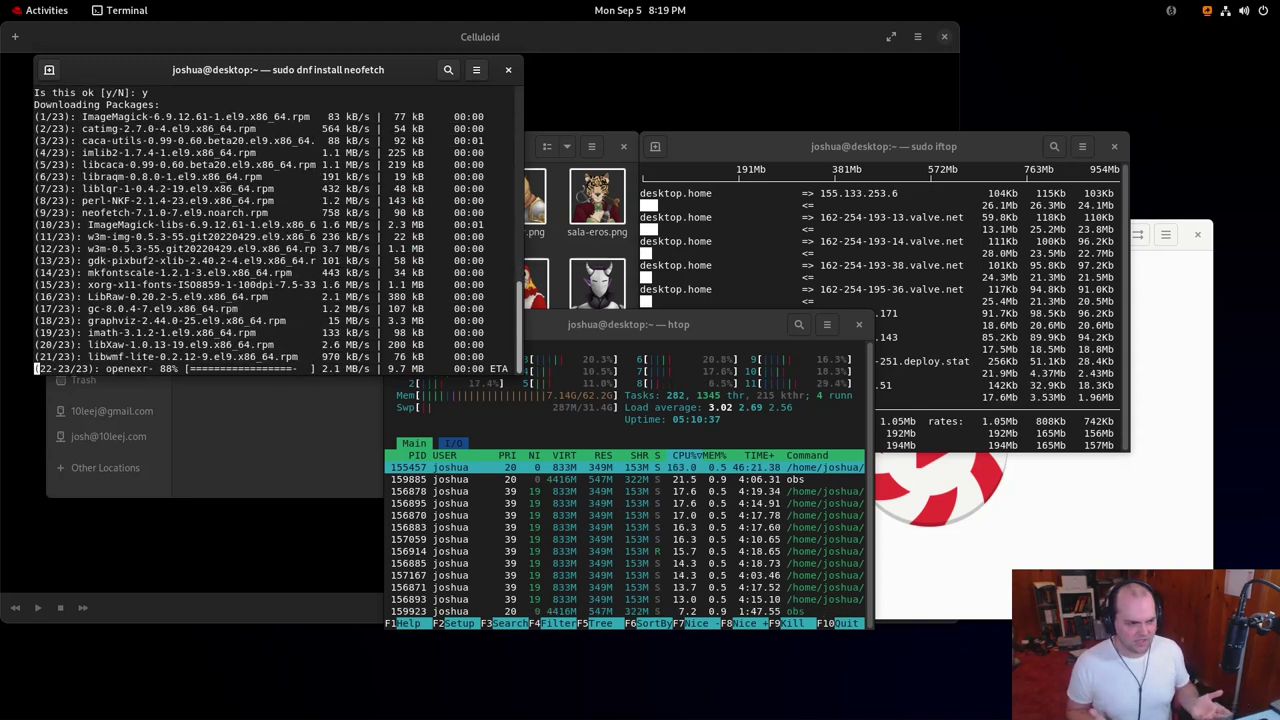
# Run neofetch and enlarge its Terminal window to fit the system summary
pyautogui.write('neofetch')
pyautogui.press('Return')
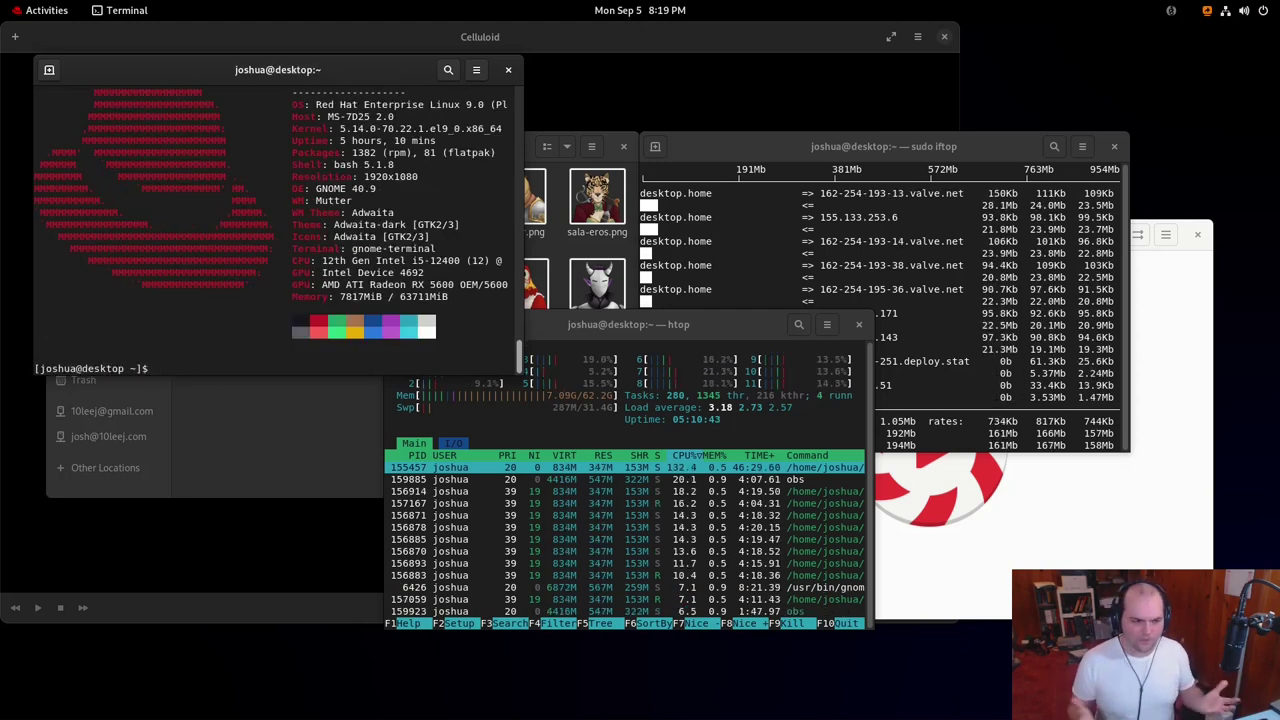
pyautogui.moveTo(519, 374); pyautogui.dragTo(583, 447)
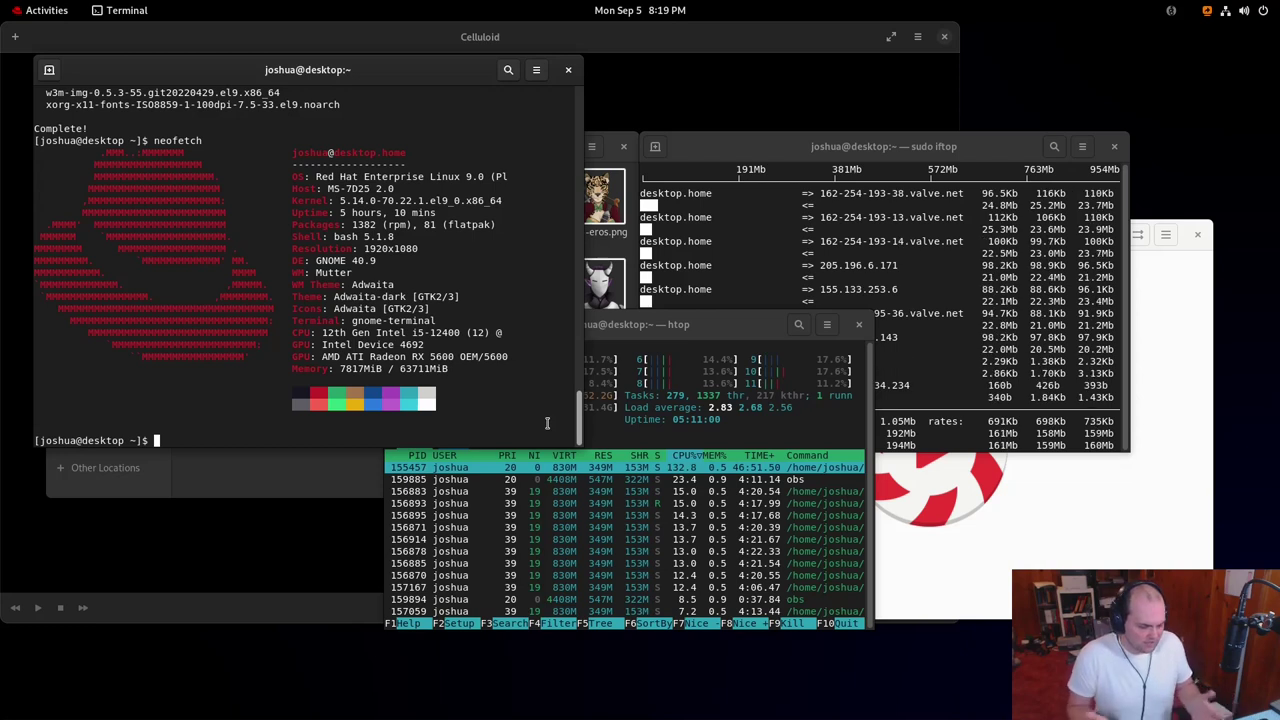
# Cycle through all open applications in the application switcher and switch to Files
pyautogui.hotkey('alt', 'Tab')
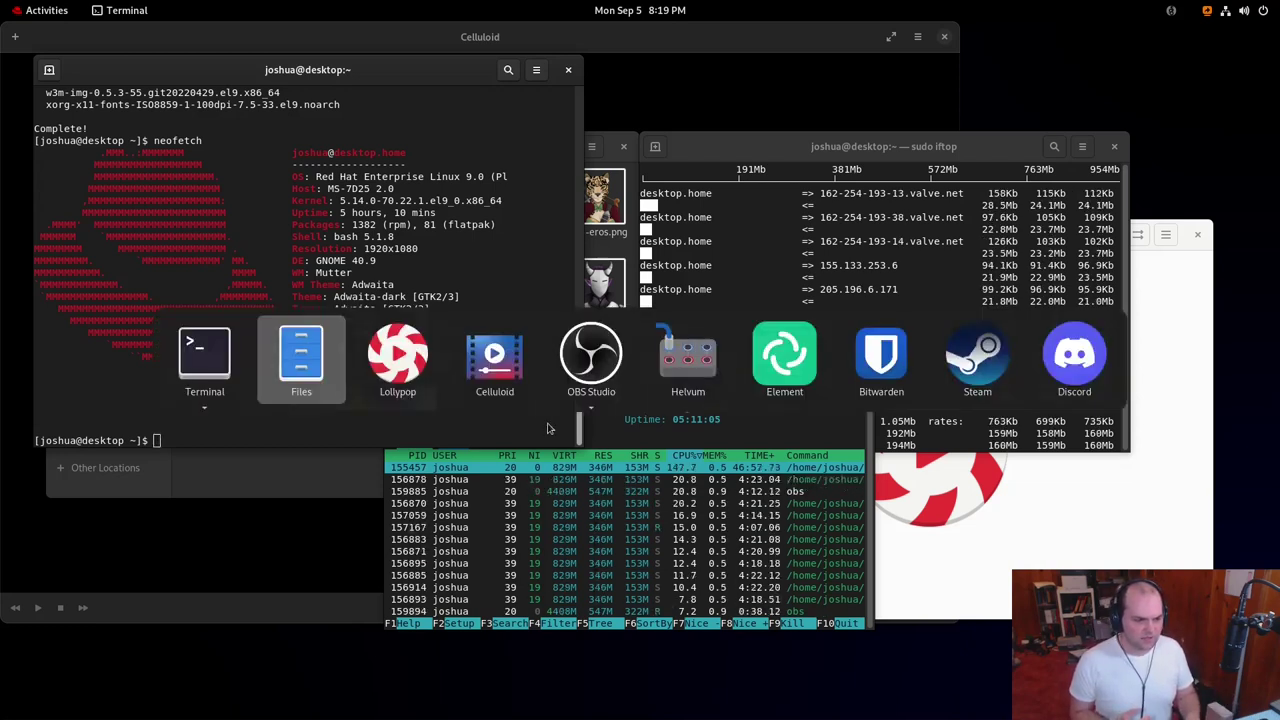
pyautogui.hotkey('alt', 'Tab')
pyautogui.hotkey('alt', 'shift', 'Tab')
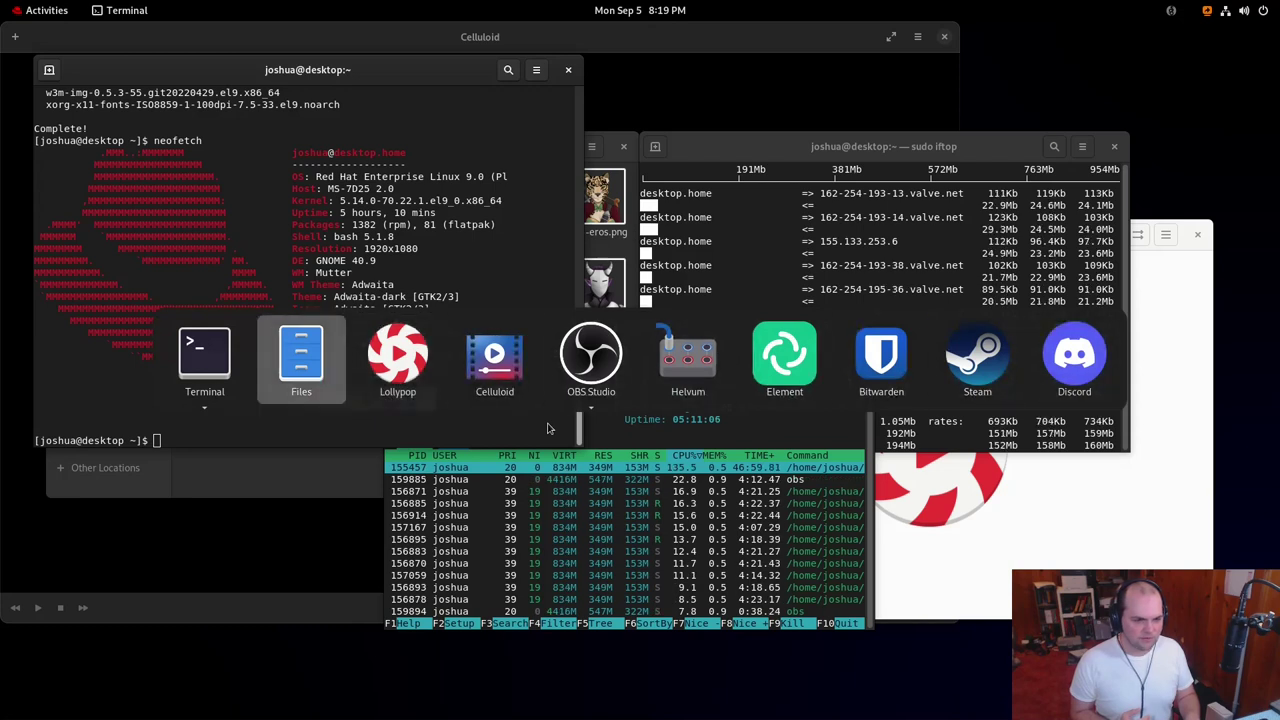
pyautogui.hotkey('alt', 'Tab')
pyautogui.hotkey('alt', 'Tab')
pyautogui.hotkey('alt', 'Tab')
pyautogui.hotkey('alt', 'Tab')
pyautogui.hotkey('alt', 'Tab')
pyautogui.hotkey('alt', 'Tab')
pyautogui.hotkey('alt', 'Tab')
pyautogui.hotkey('alt', 'Tab')
pyautogui.hotkey('alt', 'Tab')
pyautogui.hotkey('alt', 'Tab')
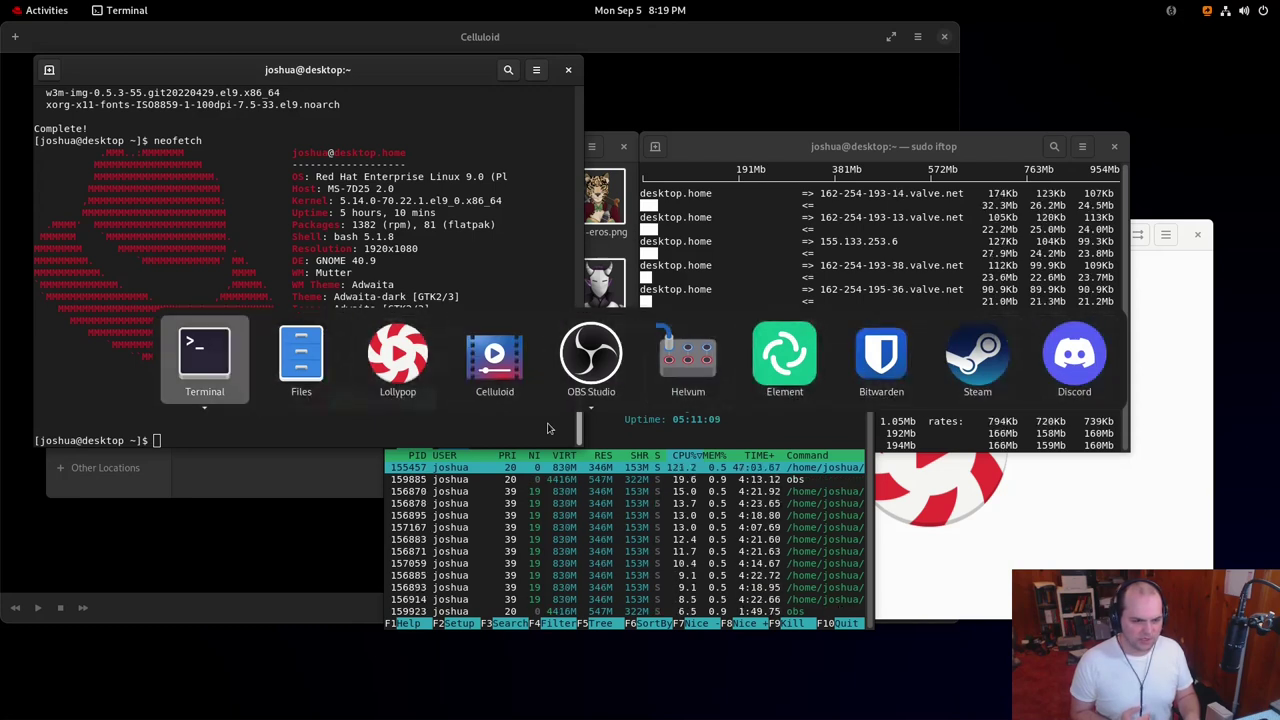
pyautogui.hotkey('alt', 'Tab')
pyautogui.hotkey('alt', 'Tab')
pyautogui.hotkey('alt', 'Tab')
pyautogui.hotkey('alt', 'Tab')
pyautogui.hotkey('alt', 'Tab')
pyautogui.hotkey('alt', 'Tab')
pyautogui.hotkey('alt', 'Tab')
pyautogui.hotkey('alt', 'Tab')
pyautogui.hotkey('alt', 'Tab')
pyautogui.hotkey('alt', 'Tab')
pyautogui.hotkey('alt', 'Tab')
pyautogui.hotkey('alt', 'Tab')
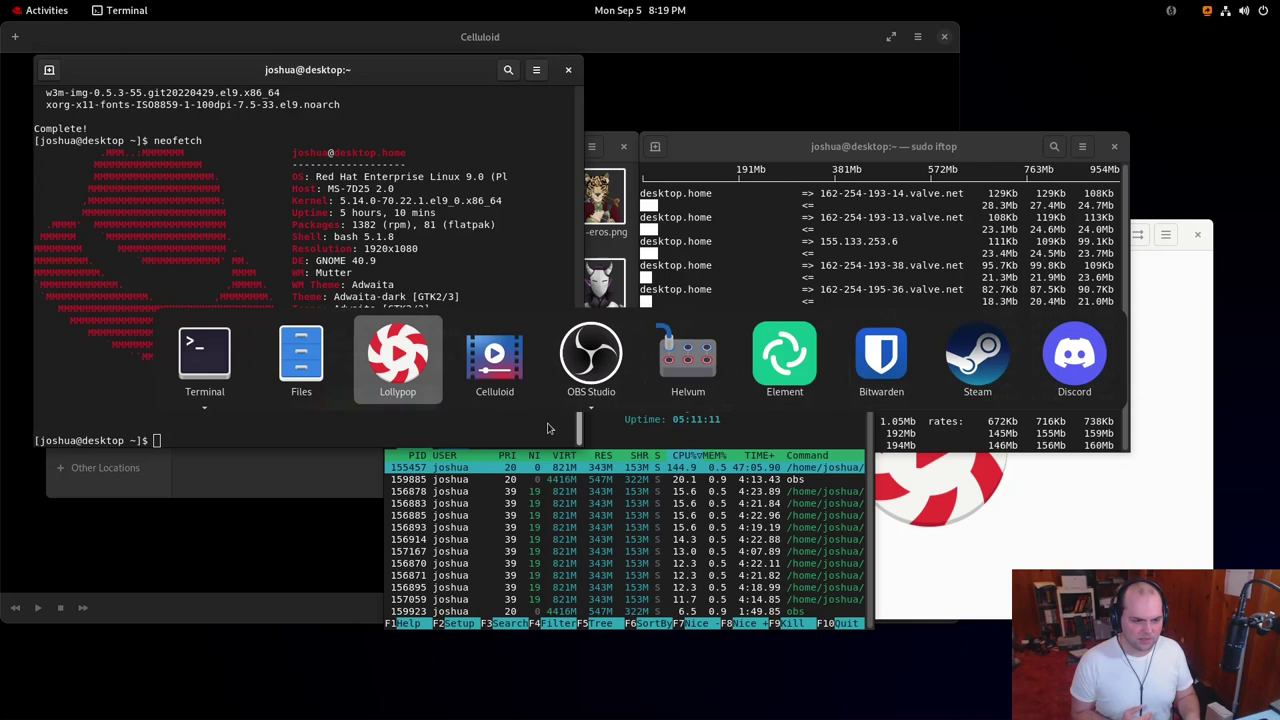
pyautogui.hotkey('alt', 'Tab')
pyautogui.hotkey('alt', 'Tab')
pyautogui.hotkey('alt', 'Tab')
pyautogui.hotkey('alt', 'Tab')
pyautogui.hotkey('alt', 'Tab')
pyautogui.hotkey('alt', 'Tab')
pyautogui.hotkey('alt', 'Tab')
pyautogui.hotkey('alt', 'Tab')
pyautogui.hotkey('alt', 'Tab')
pyautogui.hotkey('alt', 'Tab')
pyautogui.hotkey('alt', 'Tab')
pyautogui.hotkey('alt', 'Tab')
pyautogui.hotkey('alt', 'Tab')
pyautogui.hotkey('alt', 'Tab')
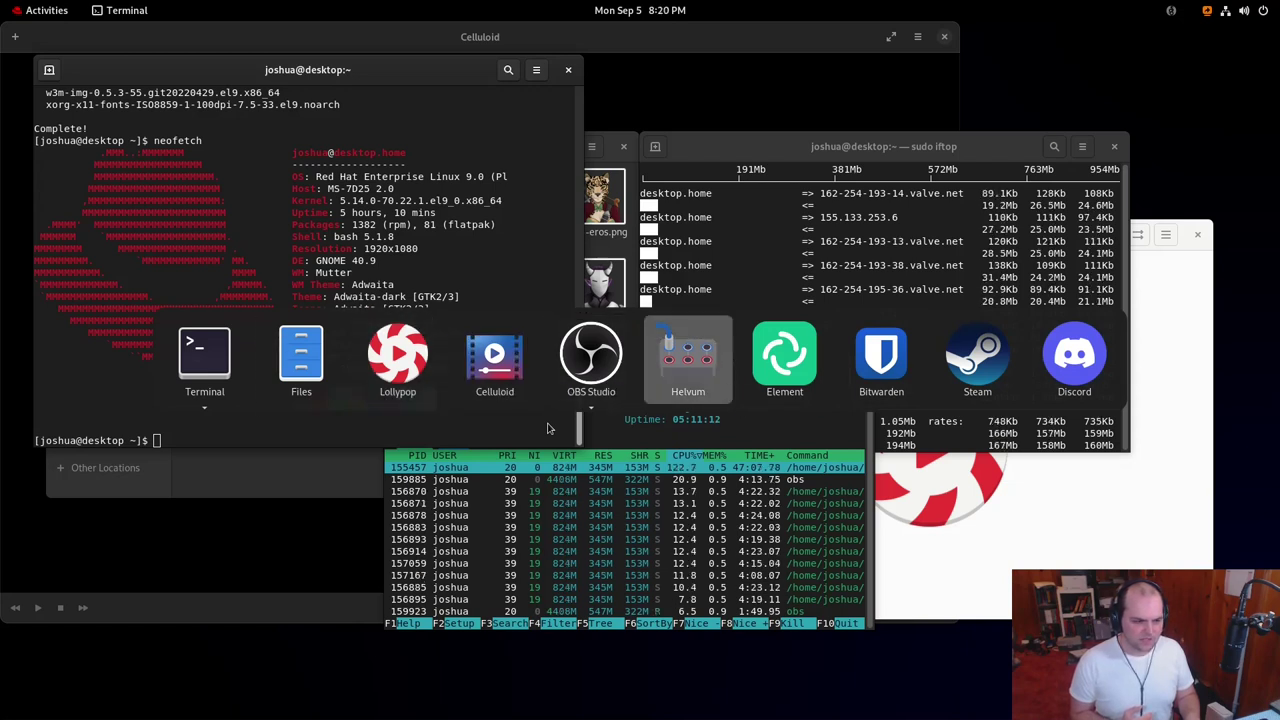
pyautogui.hotkey('alt', 'Tab')
pyautogui.hotkey('alt', 'Tab')
pyautogui.hotkey('alt', 'Tab')
pyautogui.hotkey('alt', 'Tab')
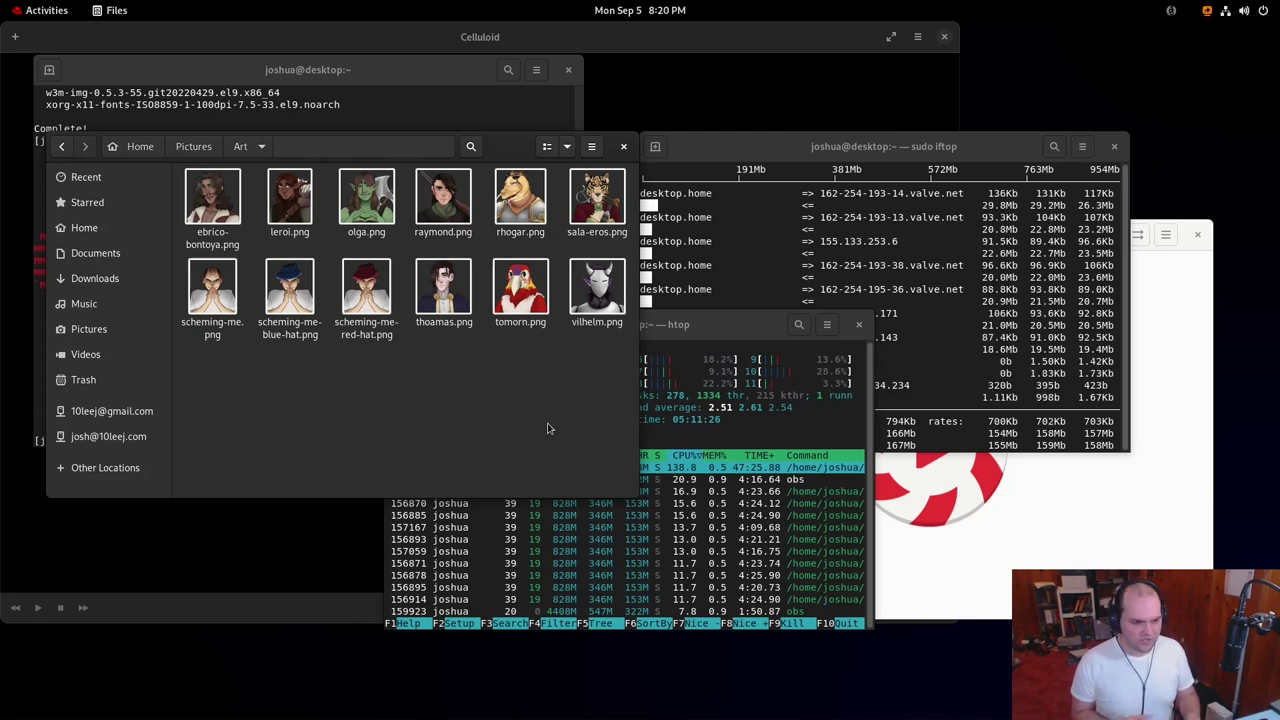
# Cycle through the application switcher from Files, stopping on Terminal to show previews of its windows
pyautogui.hotkey('alt', 'Tab')
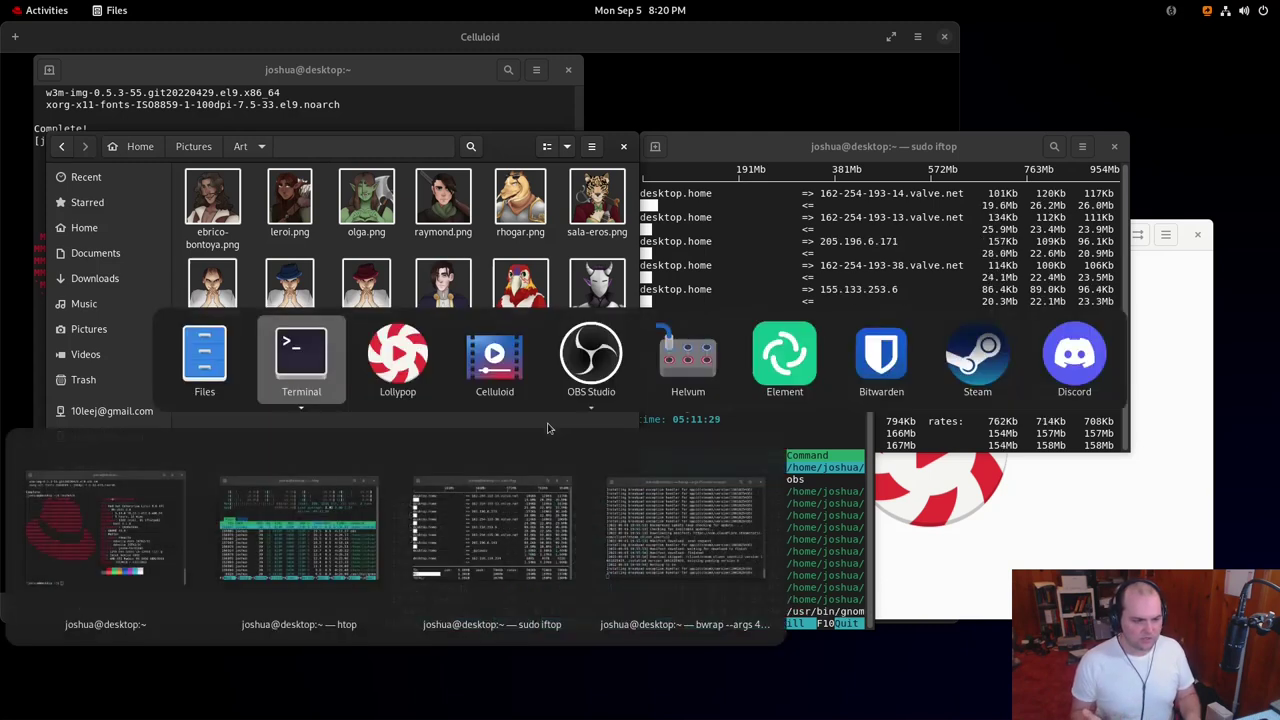
pyautogui.hotkey('alt', 'Tab')
pyautogui.hotkey('alt', 'Tab')
pyautogui.hotkey('alt', 'Tab')
pyautogui.hotkey('alt', 'Tab')
pyautogui.hotkey('alt', 'Tab')
pyautogui.hotkey('alt', 'Tab')
pyautogui.hotkey('alt', 'Tab')
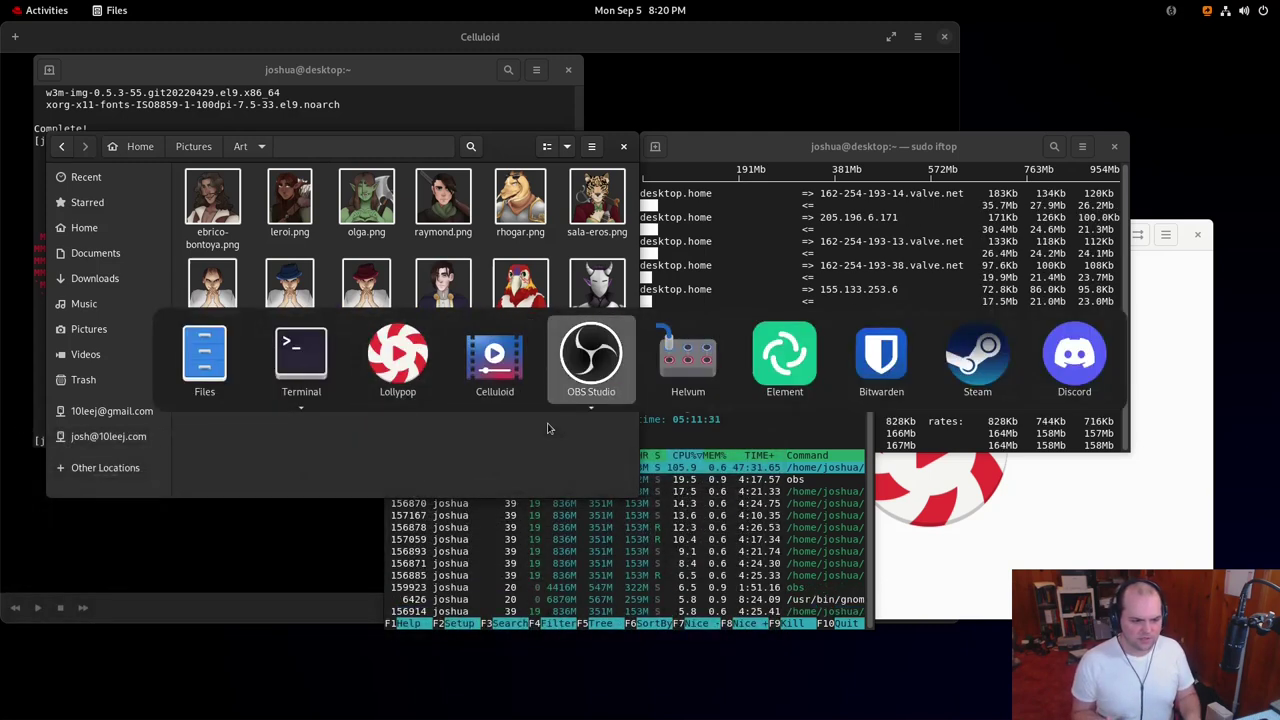
pyautogui.hotkey('alt', 'Tab')
pyautogui.hotkey('alt', 'Tab')
pyautogui.hotkey('alt', 'Tab')
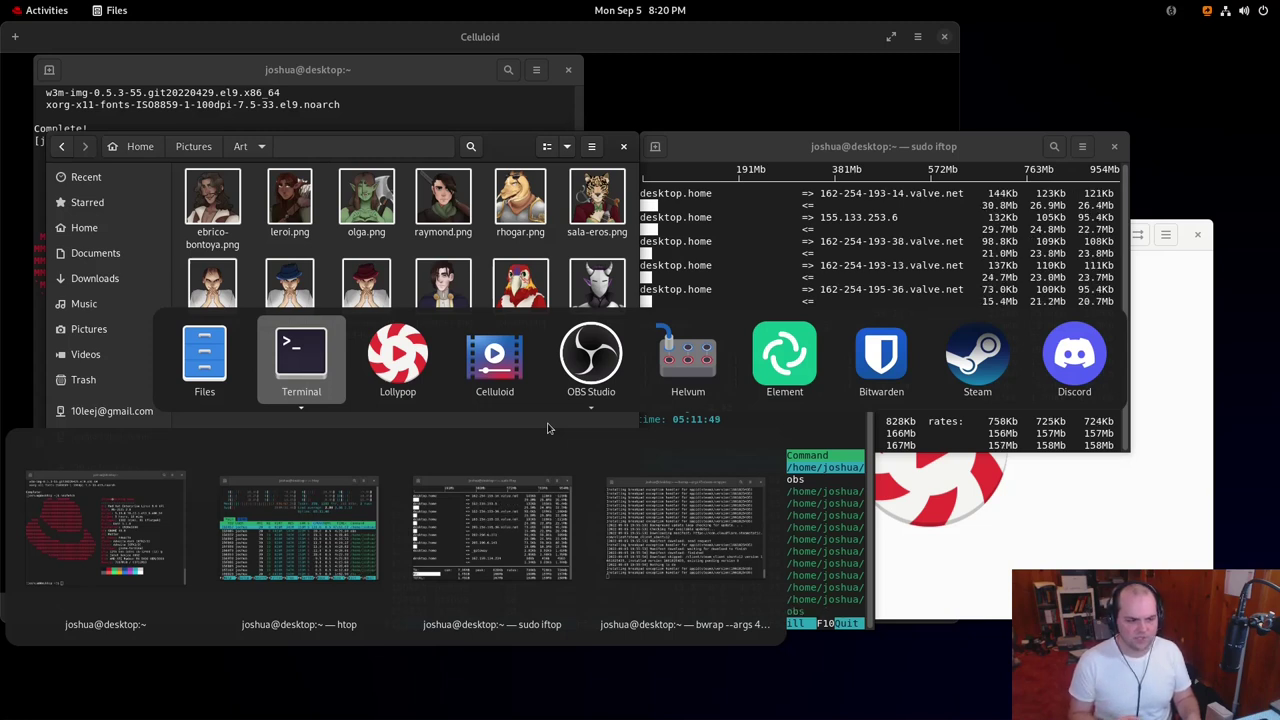
# Step through the individual Terminal windows in the switcher and bring the neofetch window to the front
pyautogui.hotkey('alt', '`')
pyautogui.hotkey('alt', '`')
pyautogui.hotkey('alt', '`')
pyautogui.hotkey('alt', '`')
pyautogui.hotkey('alt', '`')
pyautogui.hotkey('alt', '`')
pyautogui.hotkey('alt', '`')
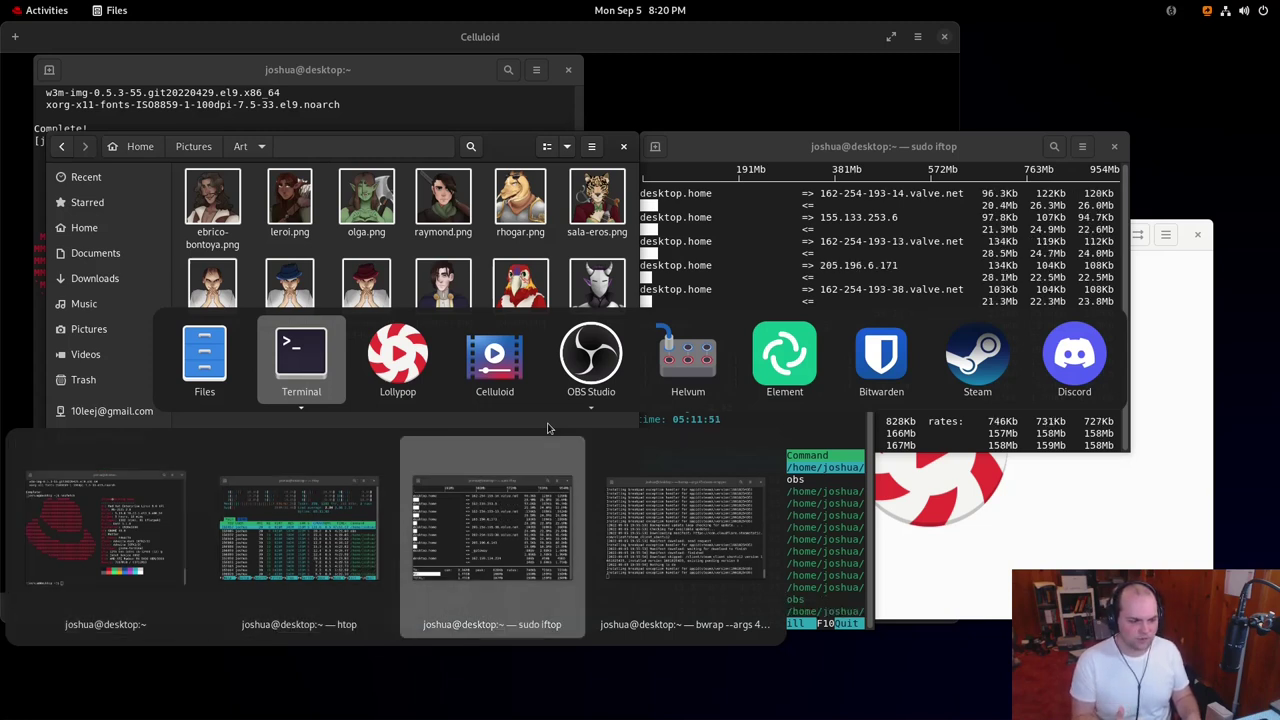
pyautogui.hotkey('alt', '`')
pyautogui.hotkey('alt', '`')
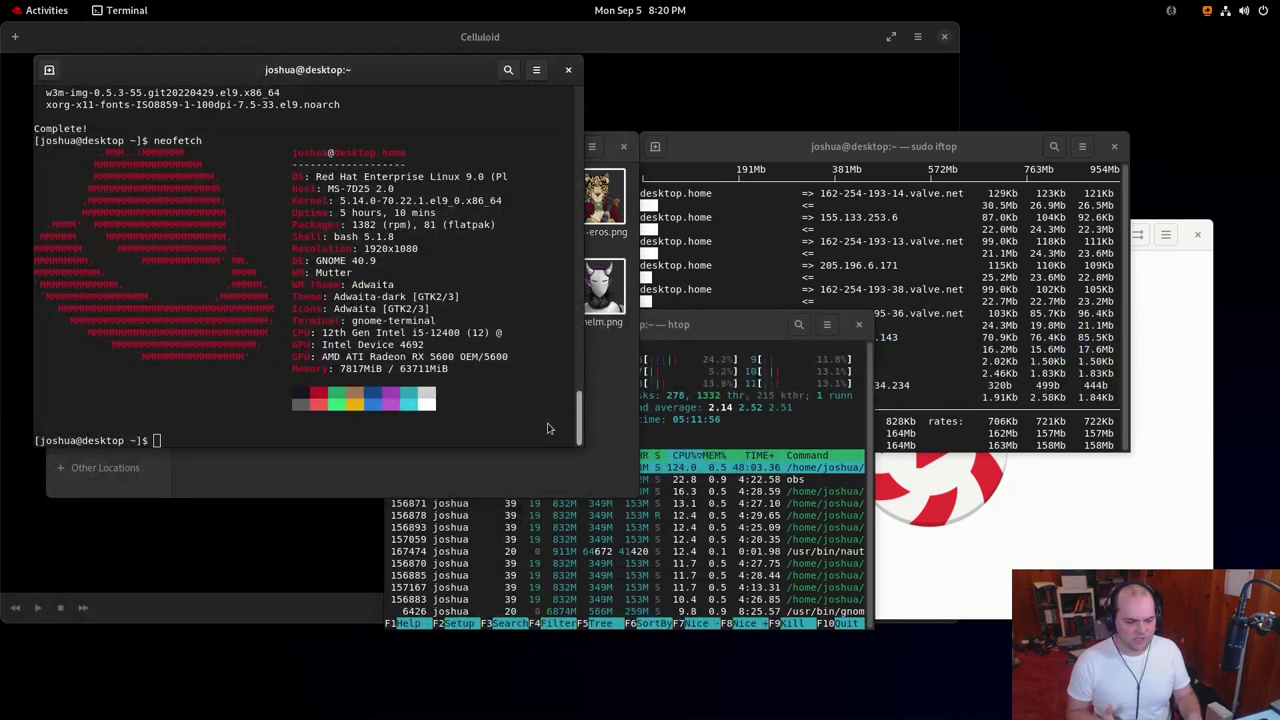
# Cycle directly between the Terminal windows and bring the htop window to the front
pyautogui.hotkey('alt', '`')
pyautogui.hotkey('alt', '`')
pyautogui.hotkey('alt', '`')
pyautogui.hotkey('alt', '`')
pyautogui.hotkey('alt', '`')
pyautogui.hotkey('alt', '`')
pyautogui.hotkey('alt', '`')
pyautogui.hotkey('alt', '`')
pyautogui.hotkey('alt', '`')
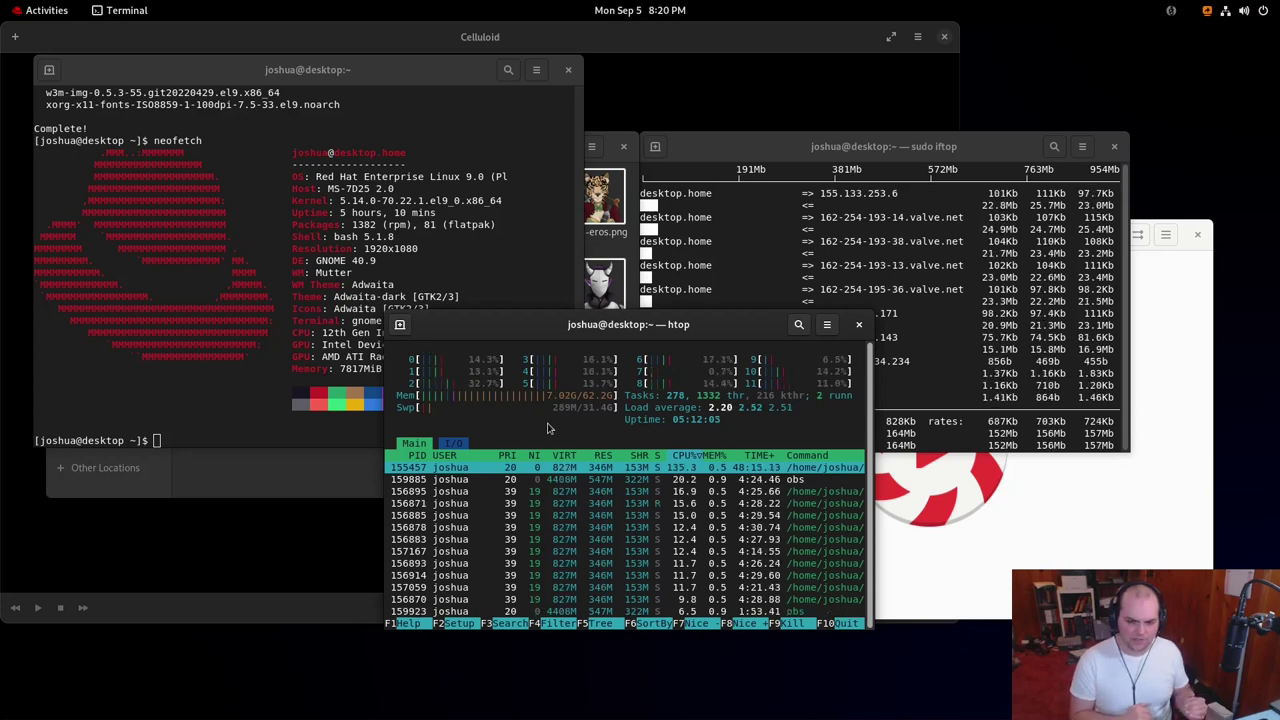
# Alternate between switching applications and switching Terminal windows, finishing on the neofetch window
pyautogui.hotkey('alt', 'Tab')
pyautogui.hotkey('alt', '`')
pyautogui.hotkey('alt', '`')
pyautogui.hotkey('alt', '`')
pyautogui.hotkey('alt', '`')
pyautogui.hotkey('alt', '`')
pyautogui.hotkey('alt', 'Tab')
pyautogui.hotkey('alt', '`')
pyautogui.hotkey('alt', '`')
pyautogui.hotkey('alt', '`')
pyautogui.hotkey('alt', '`')
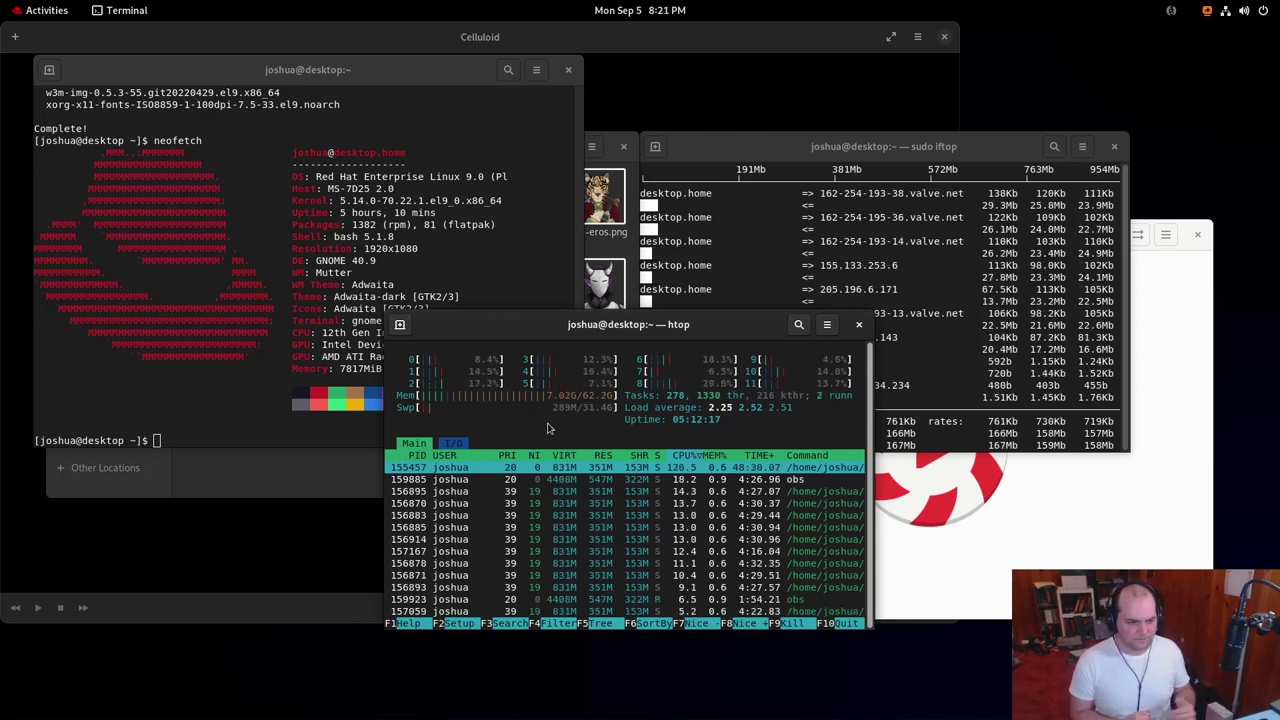
pyautogui.hotkey('alt', '`')
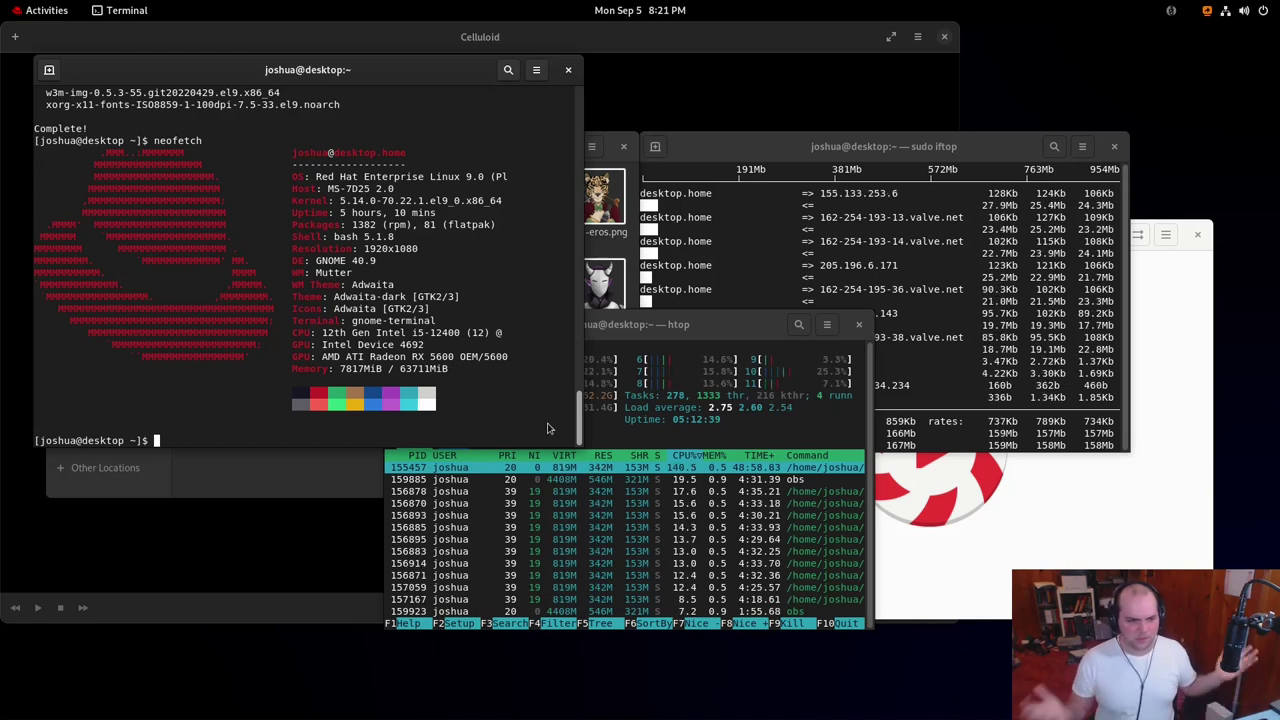
# Cycle through the application switcher, including the OBS Studio window previews, and return to the neofetch Terminal window
pyautogui.hotkey('alt', 'Tab')
pyautogui.hotkey('alt', 'Tab')
pyautogui.hotkey('alt', 'Tab')
pyautogui.hotkey('alt', 'Tab')
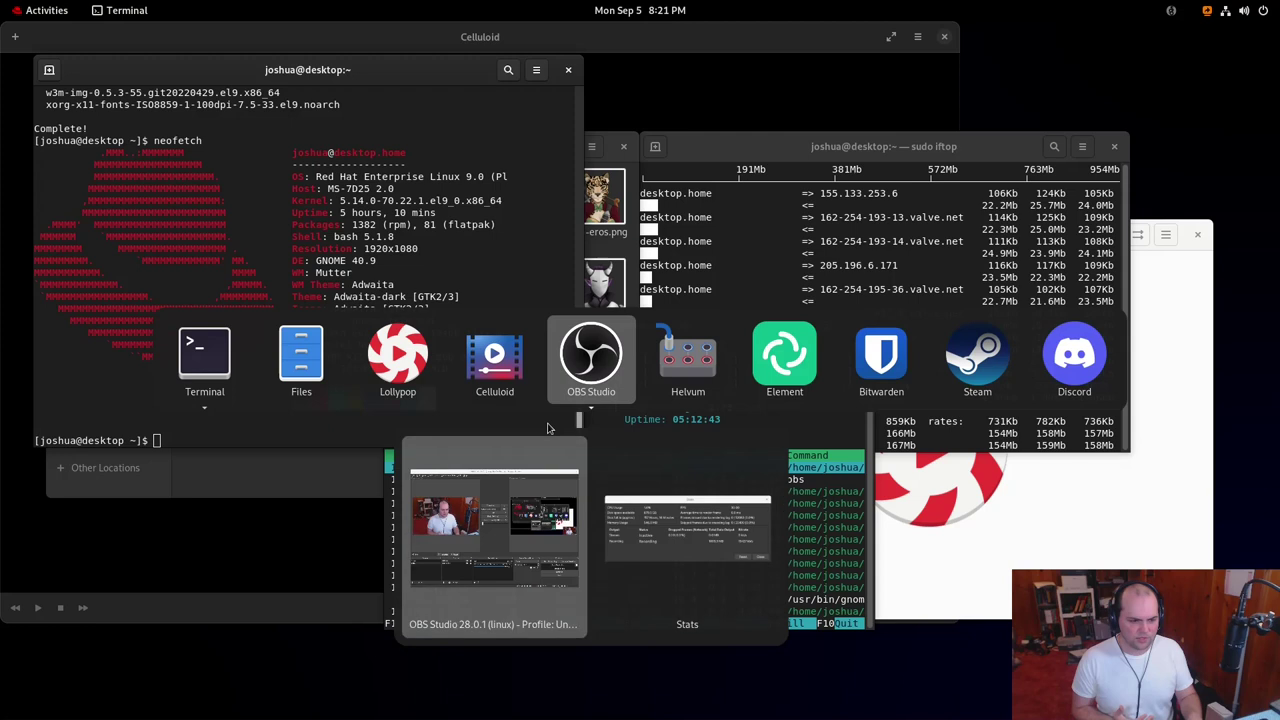
pyautogui.hotkey('alt', 'Tab')
pyautogui.hotkey('alt', 'Tab')
pyautogui.hotkey('alt', 'Tab')
pyautogui.hotkey('alt', 'Tab')
pyautogui.hotkey('alt', 'Tab')
pyautogui.hotkey('alt', 'Tab')
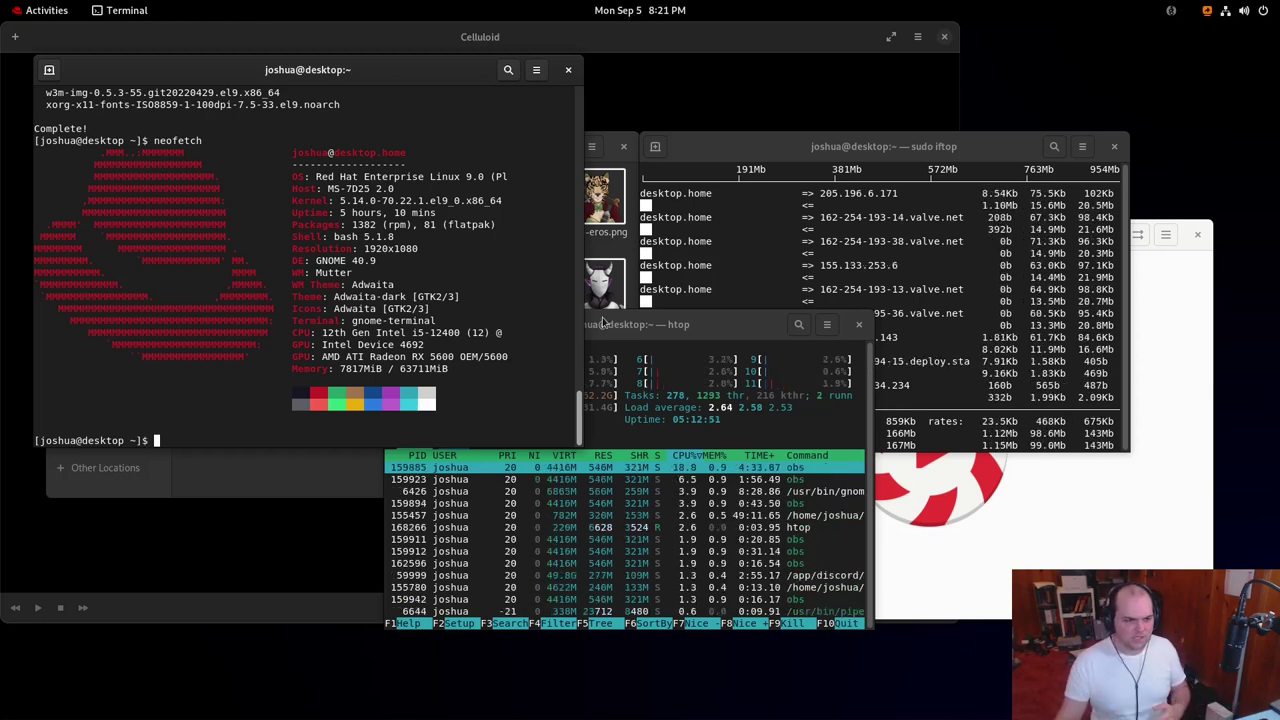
# Move the neofetch Terminal window to the centre of the desktop and close its shell session
pyautogui.moveTo(412, 78); pyautogui.dragTo(712, 181)
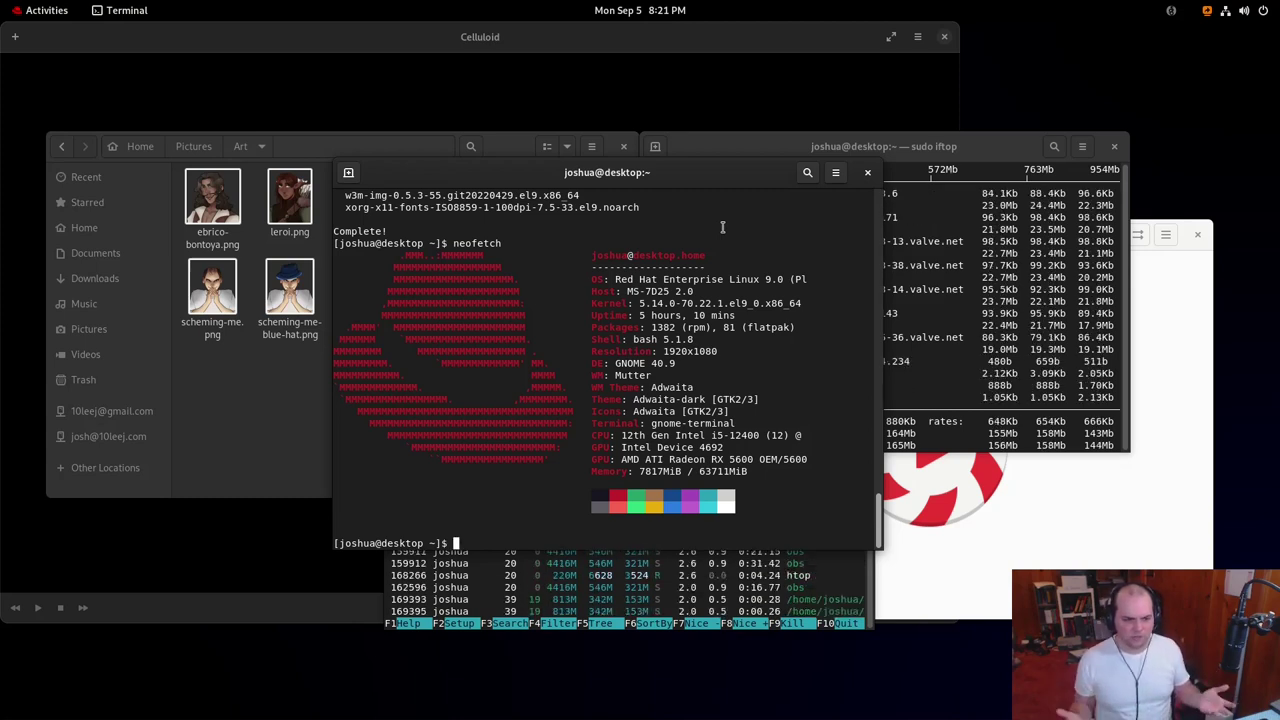
pyautogui.hotkey('ctrl', 'd')
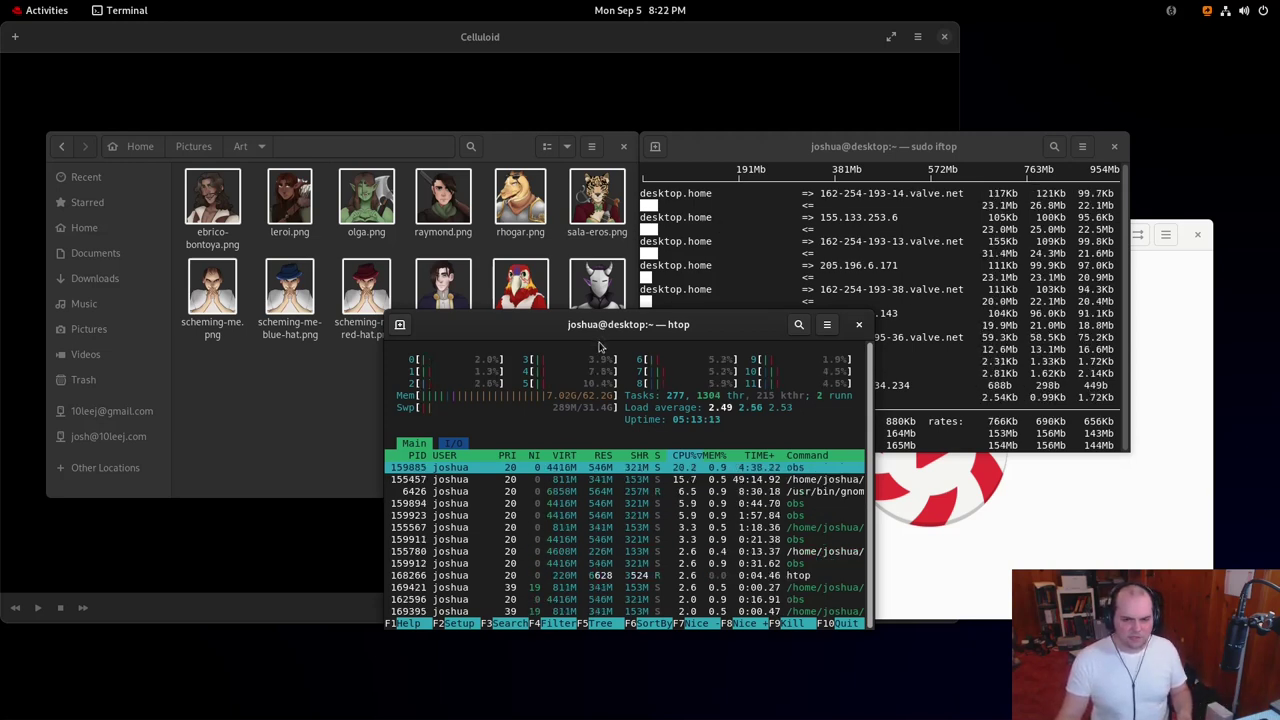
# Show the empty second workspace in the Activities overview and return to the workspace with the open windows
pyautogui.press('super+d')
pyautogui.press('super')
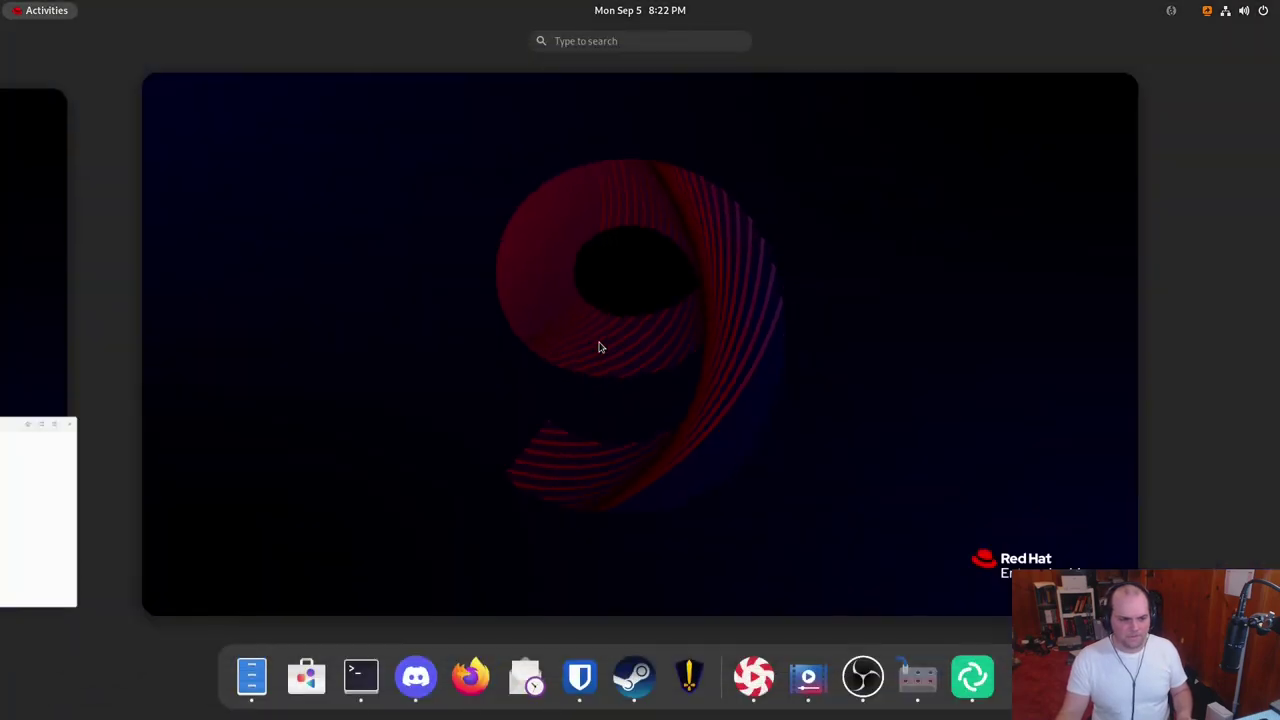
pyautogui.press('super')
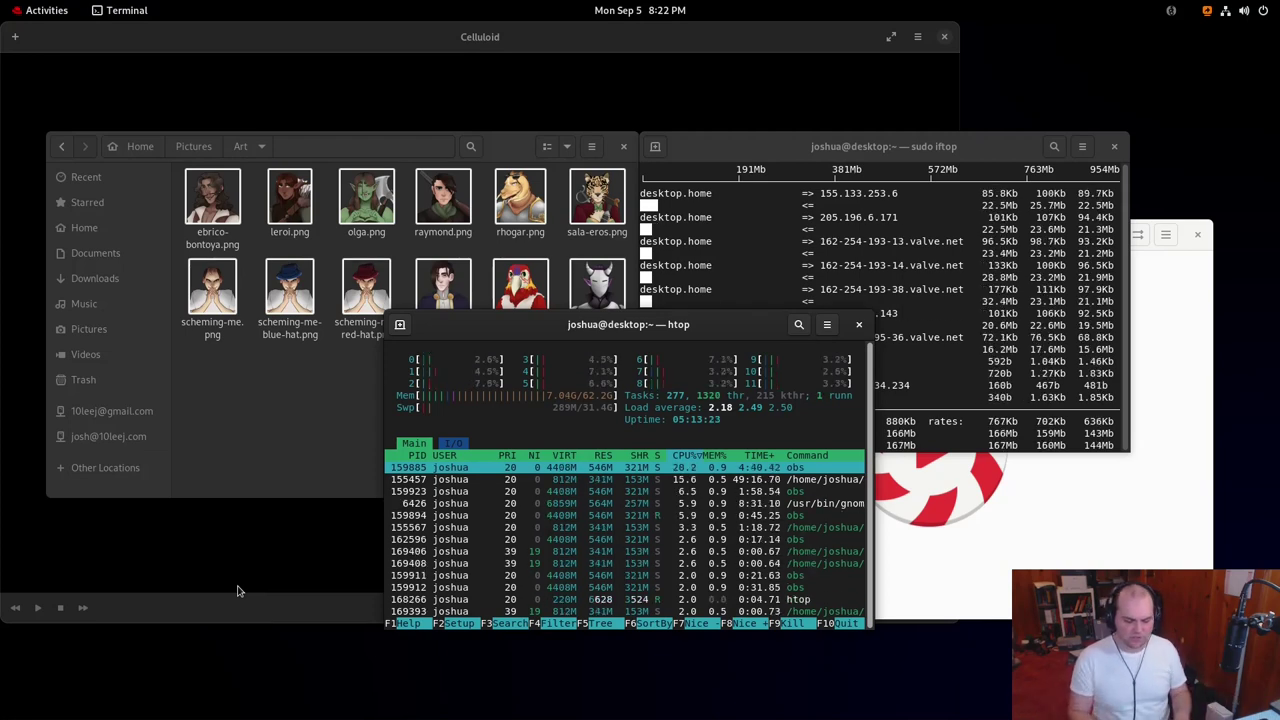
# Switch back and forth between the first workspace and the empty second workspace, finishing on the one with the open windows
pyautogui.hotkey('ctrl', 'alt', 'Right')
pyautogui.hotkey('ctrl', 'alt', 'Left')
pyautogui.hotkey('ctrl', 'alt', 'Right')
pyautogui.hotkey('ctrl', 'alt', 'Left')
pyautogui.hotkey('ctrl', 'alt', 'Right')
pyautogui.hotkey('ctrl', 'alt', 'Left')
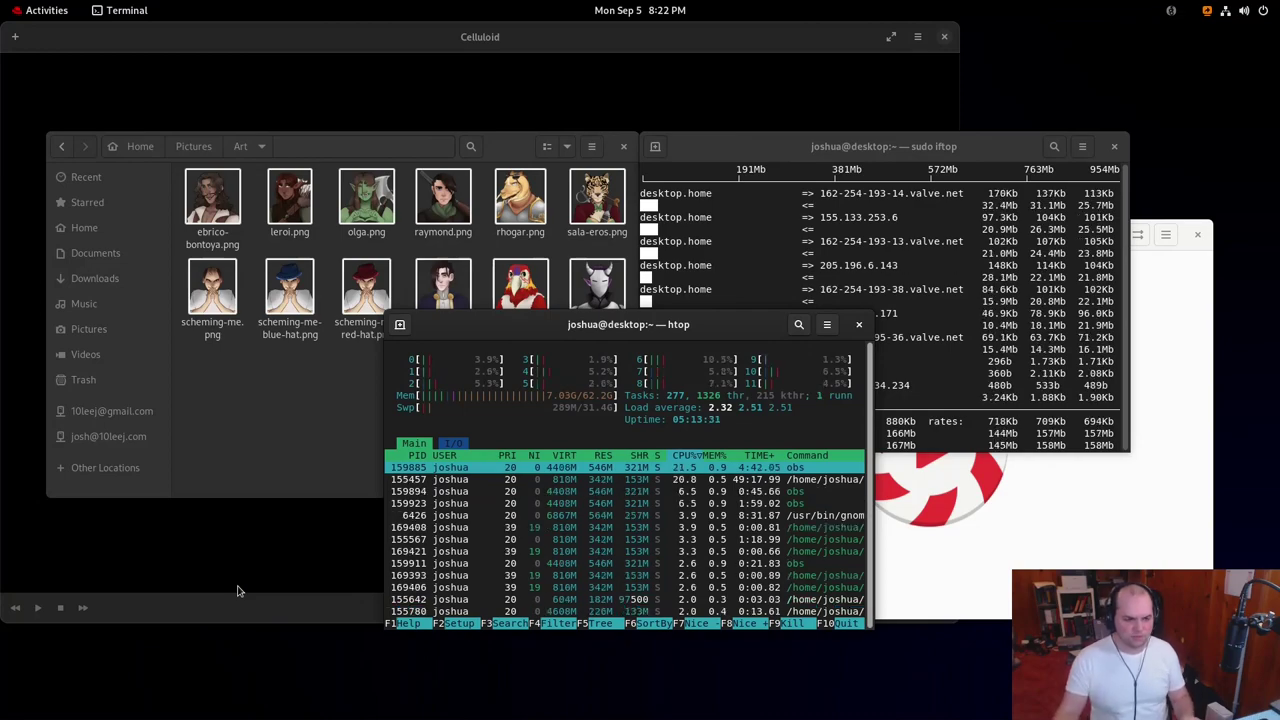
pyautogui.press('super')
pyautogui.press('super')
pyautogui.hotkey('ctrl', 'alt', 'Right')
pyautogui.hotkey('ctrl', 'alt', 'Left')
pyautogui.hotkey('ctrl', 'alt', 'Right')
pyautogui.hotkey('ctrl', 'alt', 'Left')
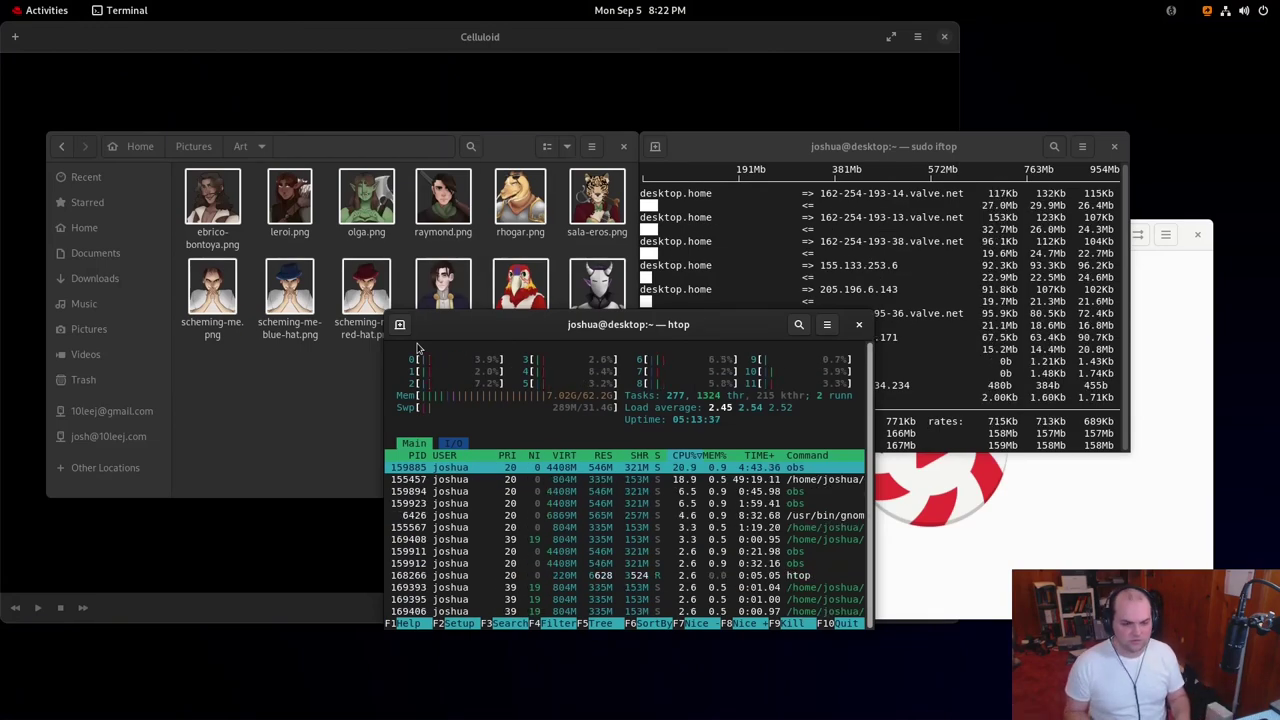
# Move the iftop, Celluloid, Files and Lollypop windows onto separate workspaces in the Activities overview, then return to htop on the first workspace
pyautogui.press('super')
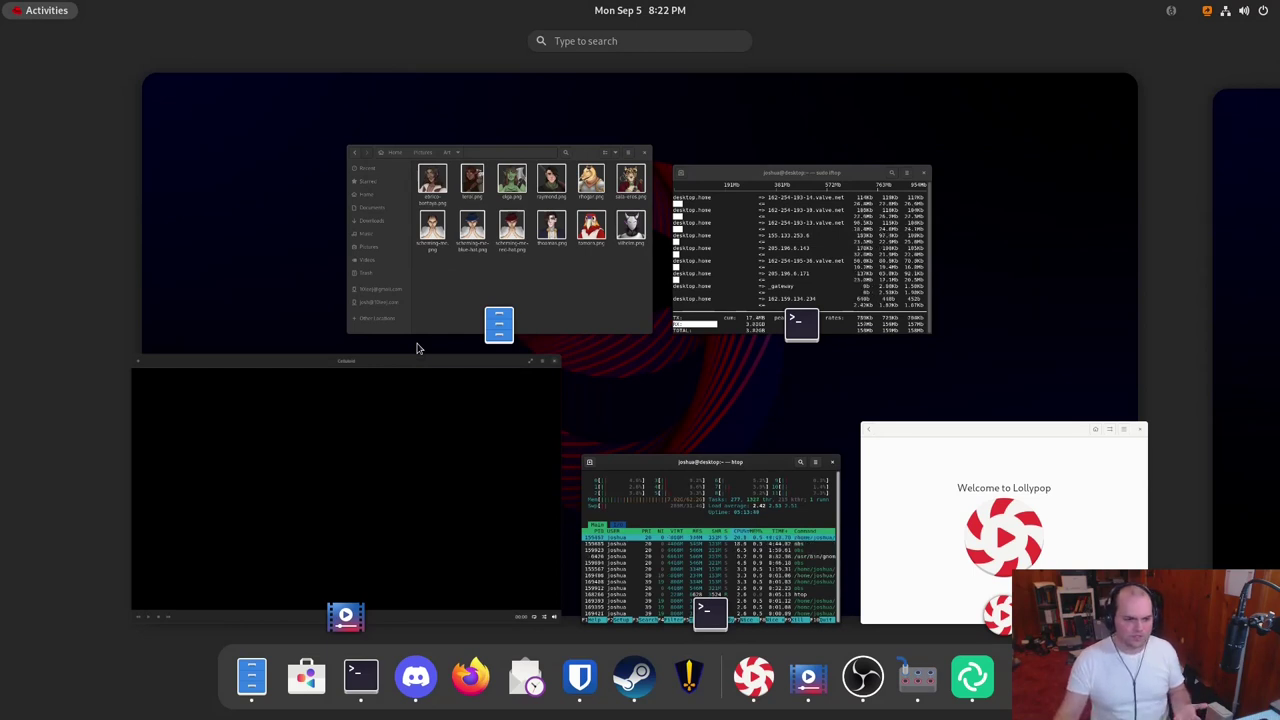
pyautogui.scroll(-1, 418, 348)
pyautogui.scroll(1, 418, 348)
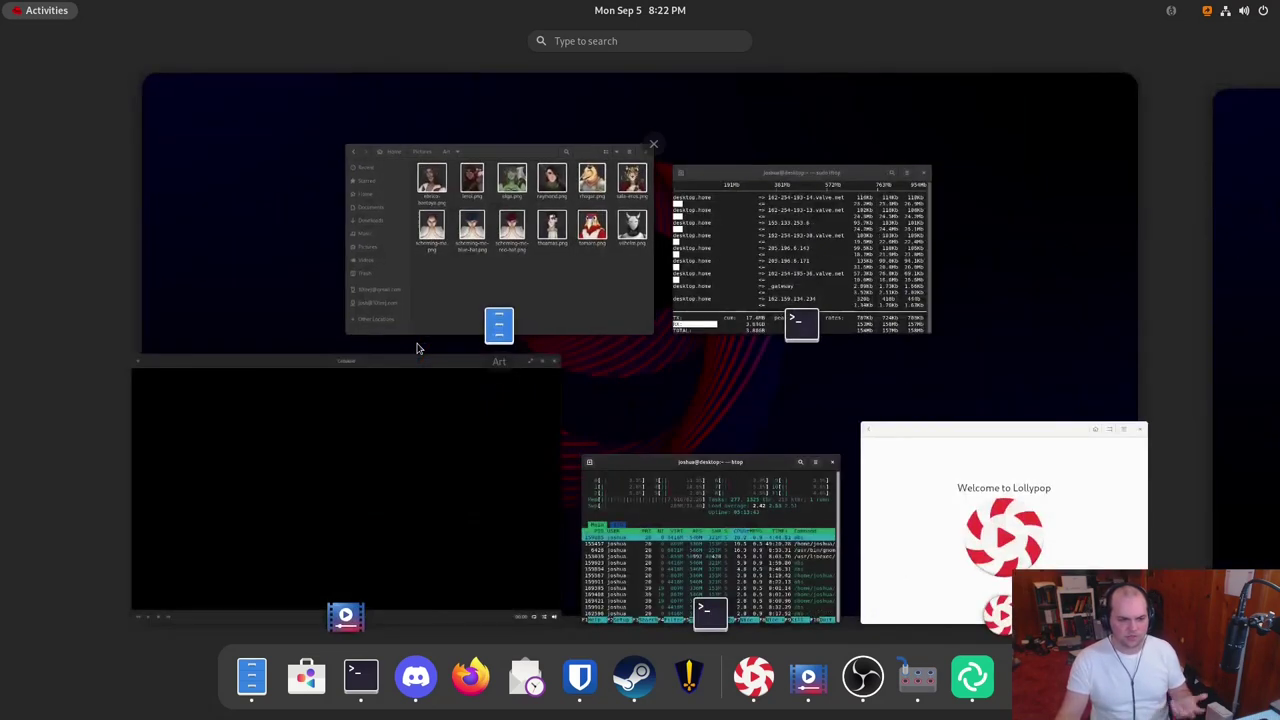
pyautogui.click(935, 162)
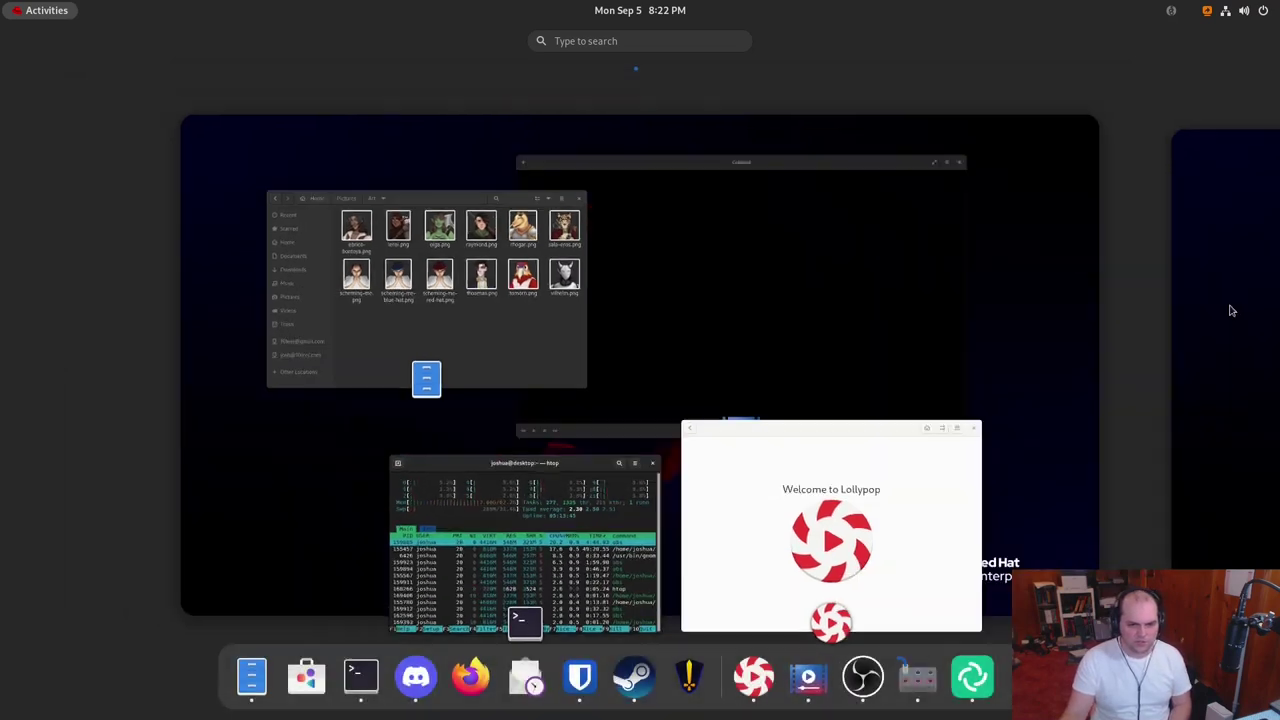
pyautogui.moveTo(662, 319); pyautogui.dragTo(690, 80)
pyautogui.moveTo(480, 250); pyautogui.dragTo(718, 82)
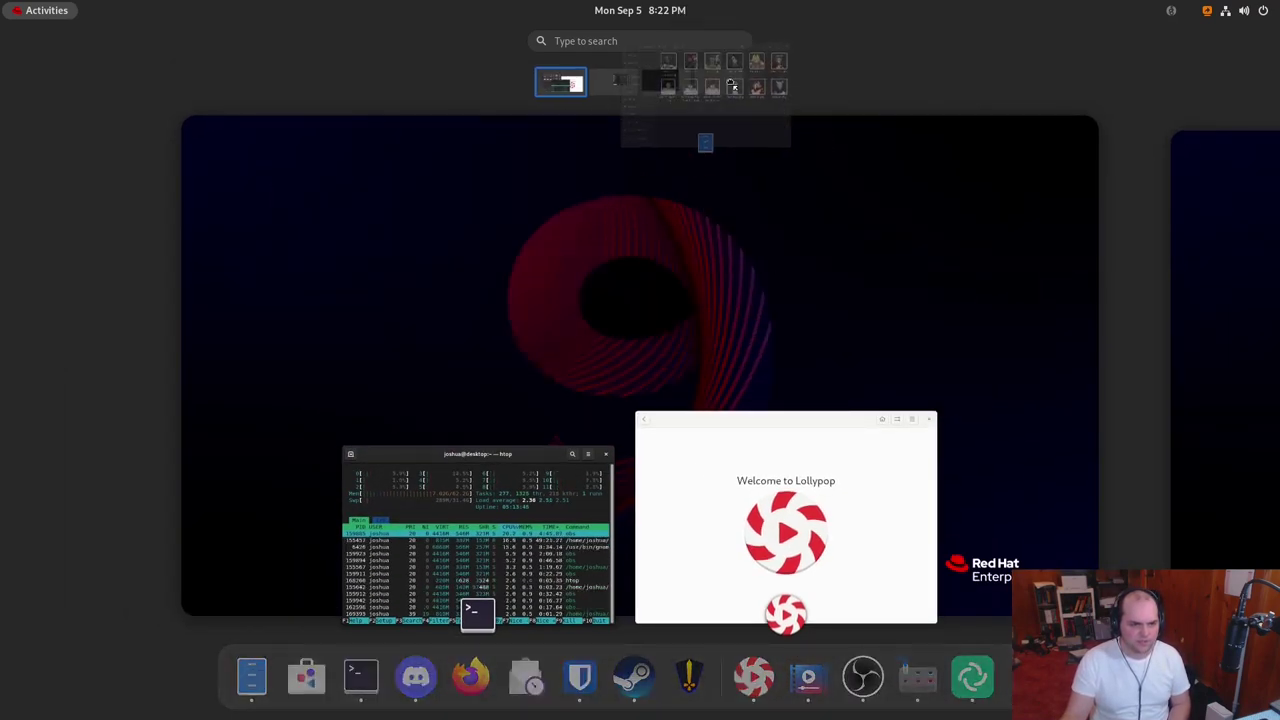
pyautogui.moveTo(731, 449); pyautogui.dragTo(736, 80)
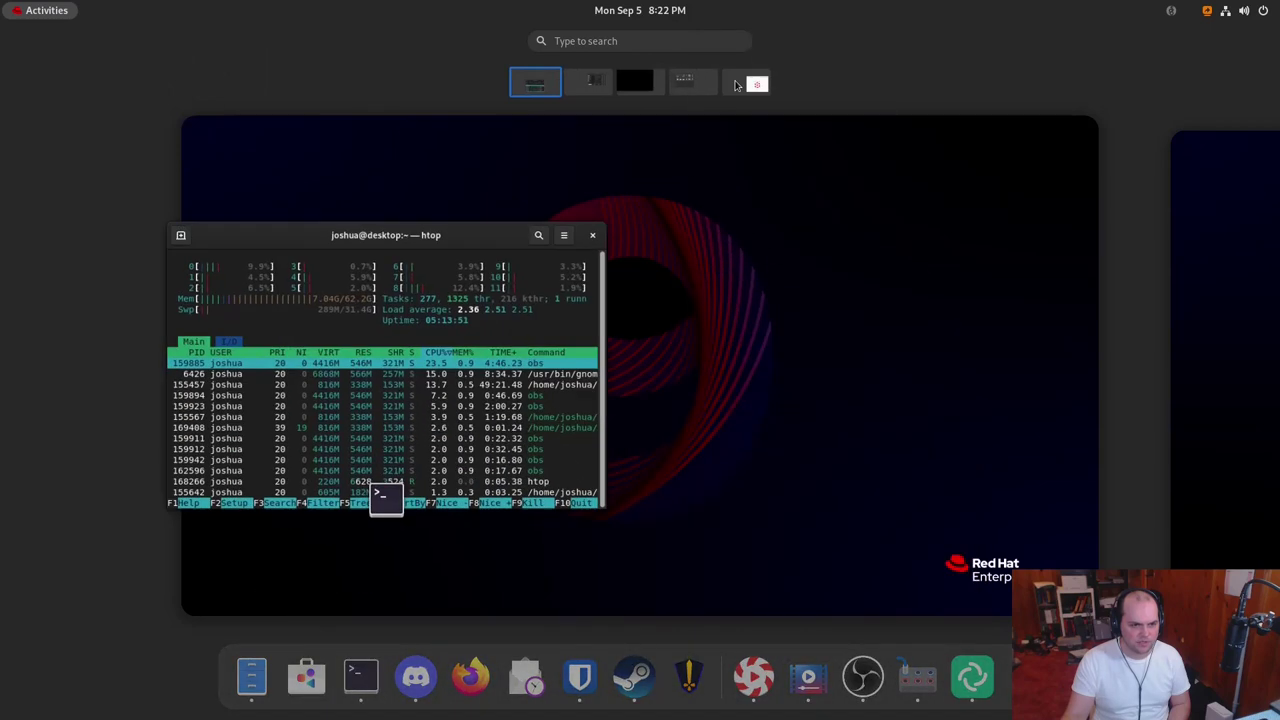
pyautogui.click(628, 206)
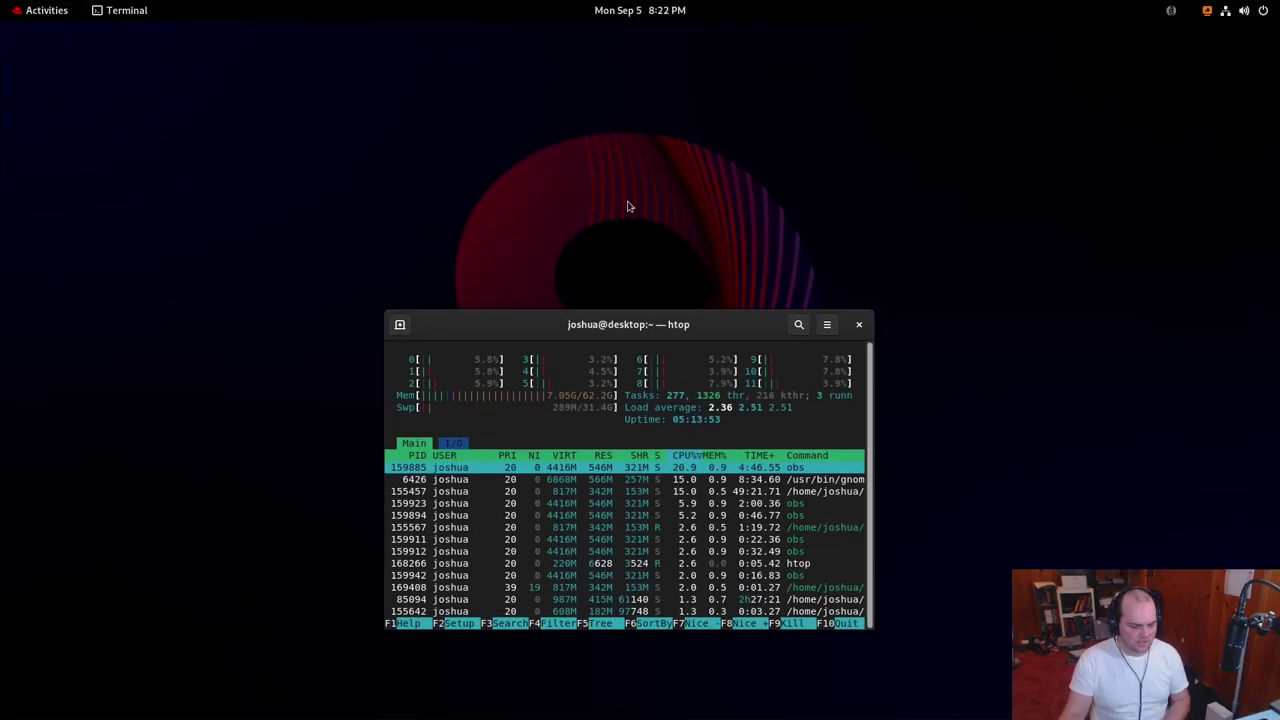
# Switch applications across workspaces between Lollypop and the htop Terminal, finishing on the iftop Terminal window
pyautogui.hotkey('alt', 'Tab')
pyautogui.hotkey('alt', 'Tab')
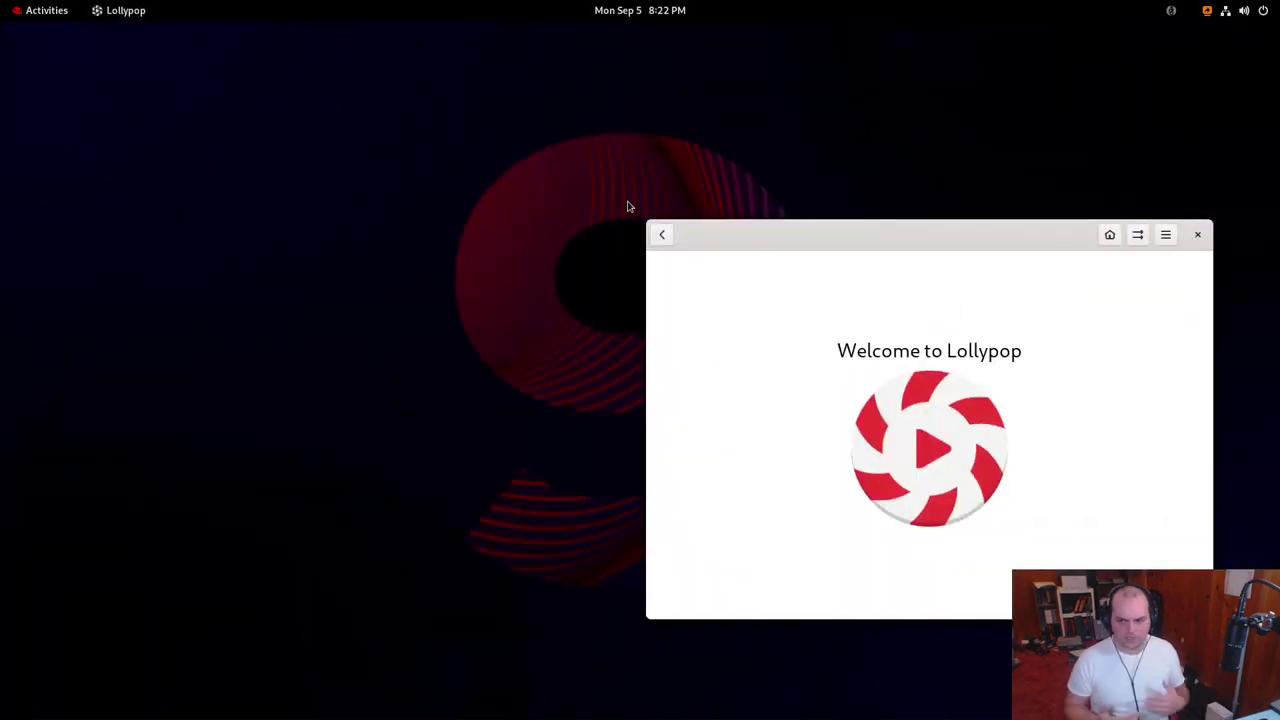
pyautogui.hotkey('alt', 'Tab')
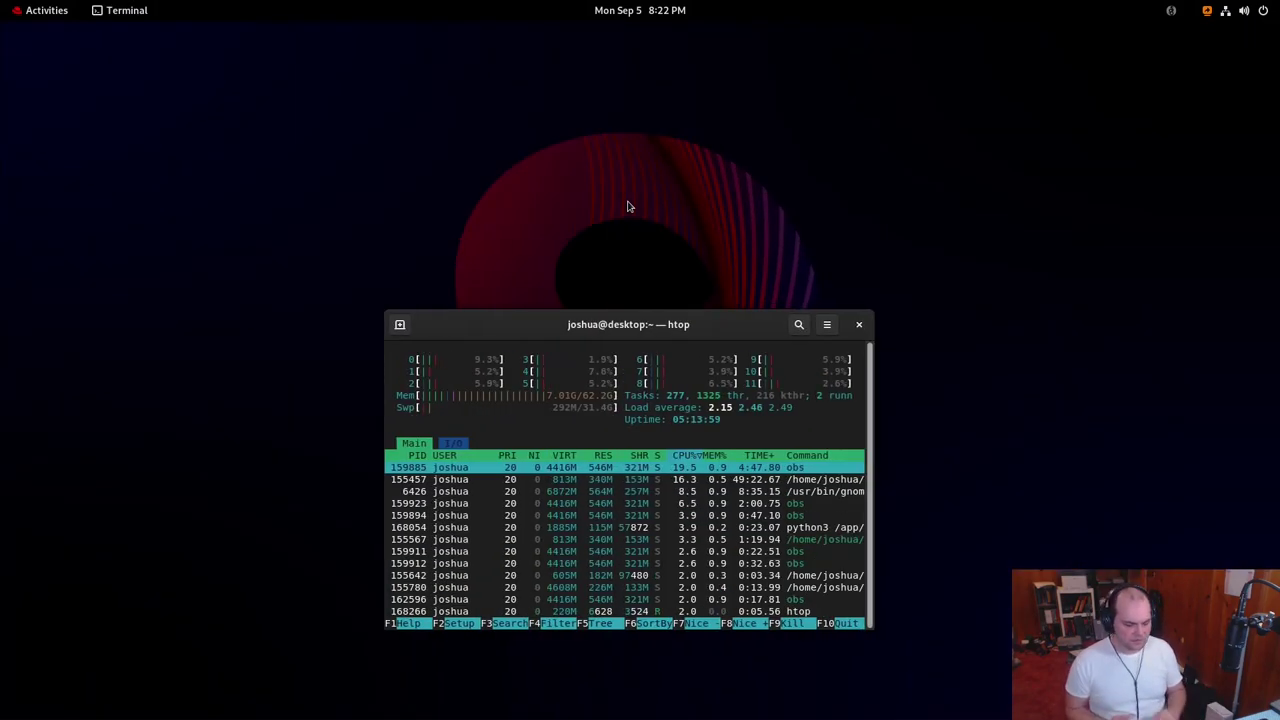
pyautogui.hotkey('alt', 'Tab')
pyautogui.hotkey('alt', '`')
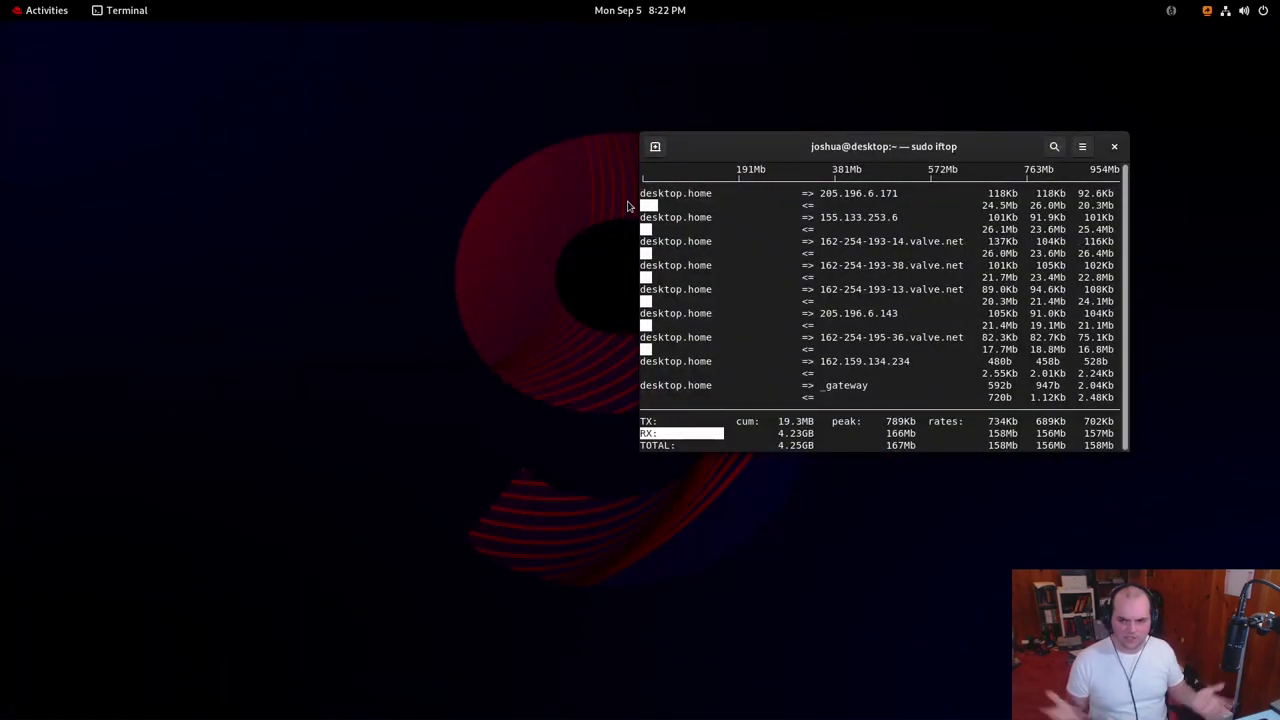
# Browse through the separate workspaces in the Activities overview and return to the htop workspace
pyautogui.press('super')
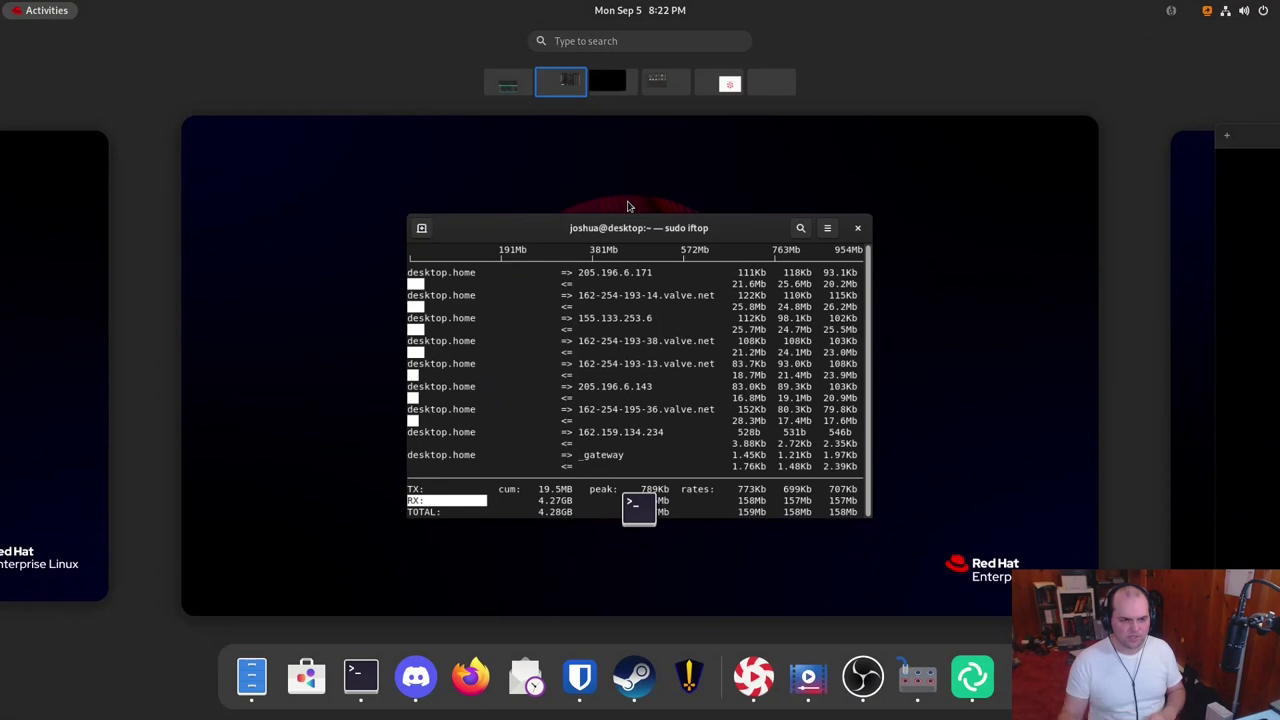
pyautogui.scroll(-4, 634, 320)
pyautogui.scroll(5, 600, 330)
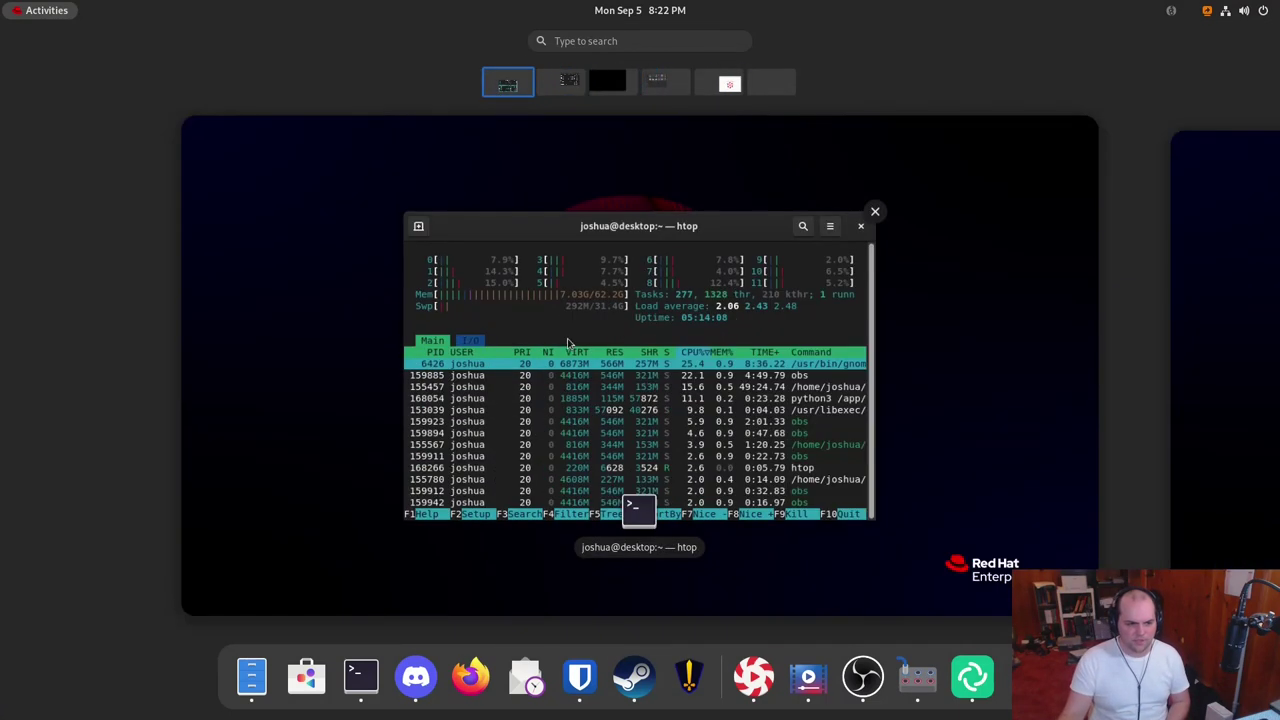
pyautogui.click(567, 343)
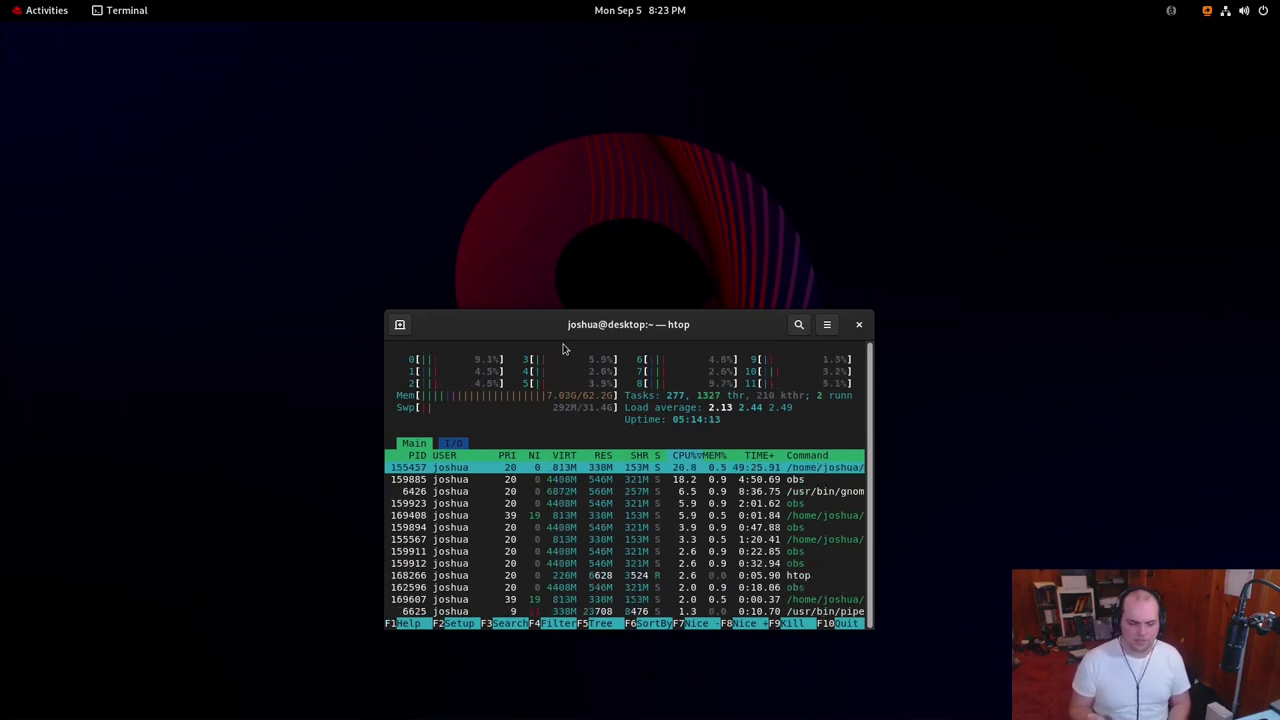
# Search for "tweak" in the overview and open Tweaks on the htop workspace
pyautogui.press('super')
pyautogui.write('tweak')
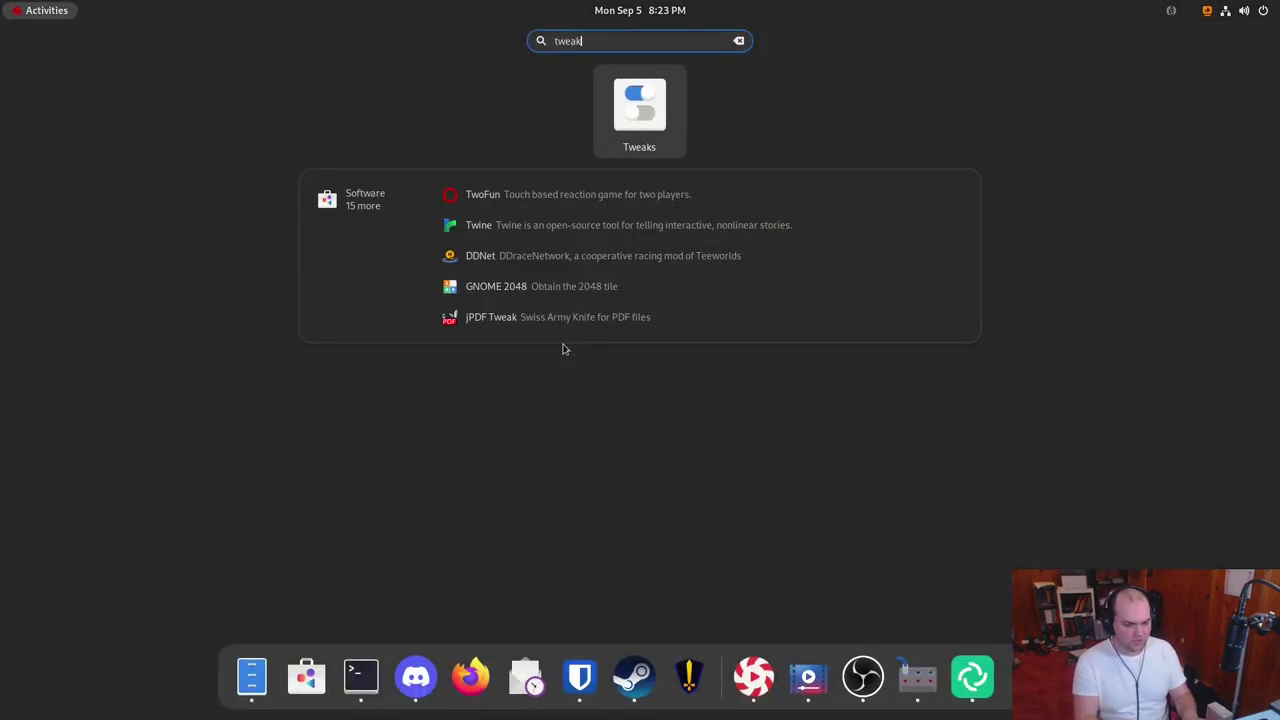
pyautogui.press('Return')
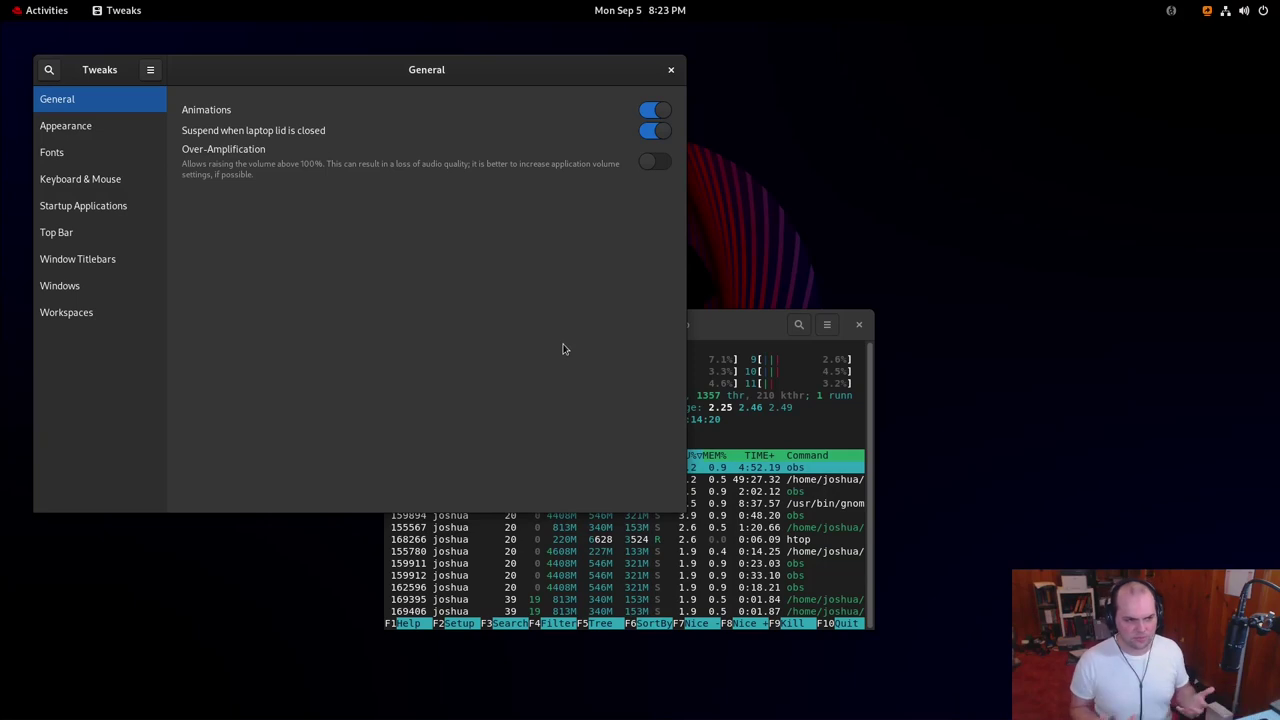
# Step forward and back through the workspaces in the Activities overview and return to the one holding Tweaks and htop
pyautogui.press('super')
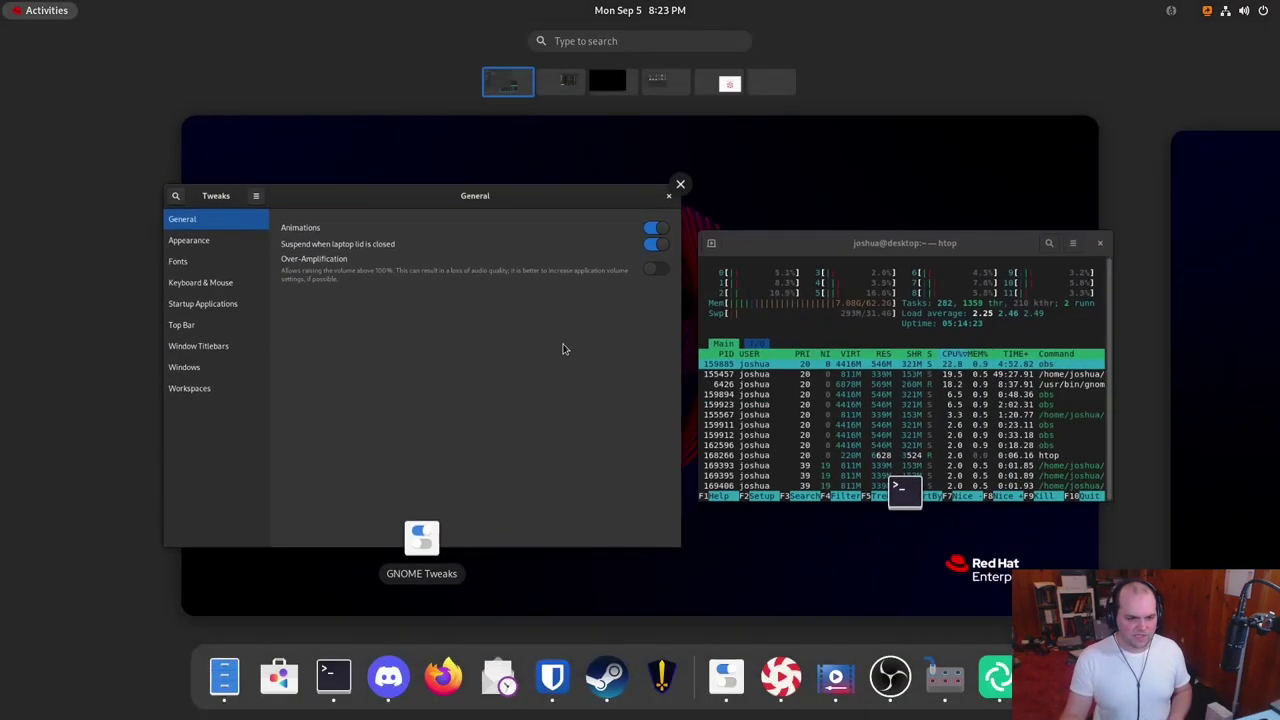
pyautogui.press('super+Page_Down')
pyautogui.press('super+Page_Down')
pyautogui.press('super+Page_Down')
pyautogui.press('super+Page_Up')
pyautogui.press('super+Page_Up')
pyautogui.press('super+Page_Up')
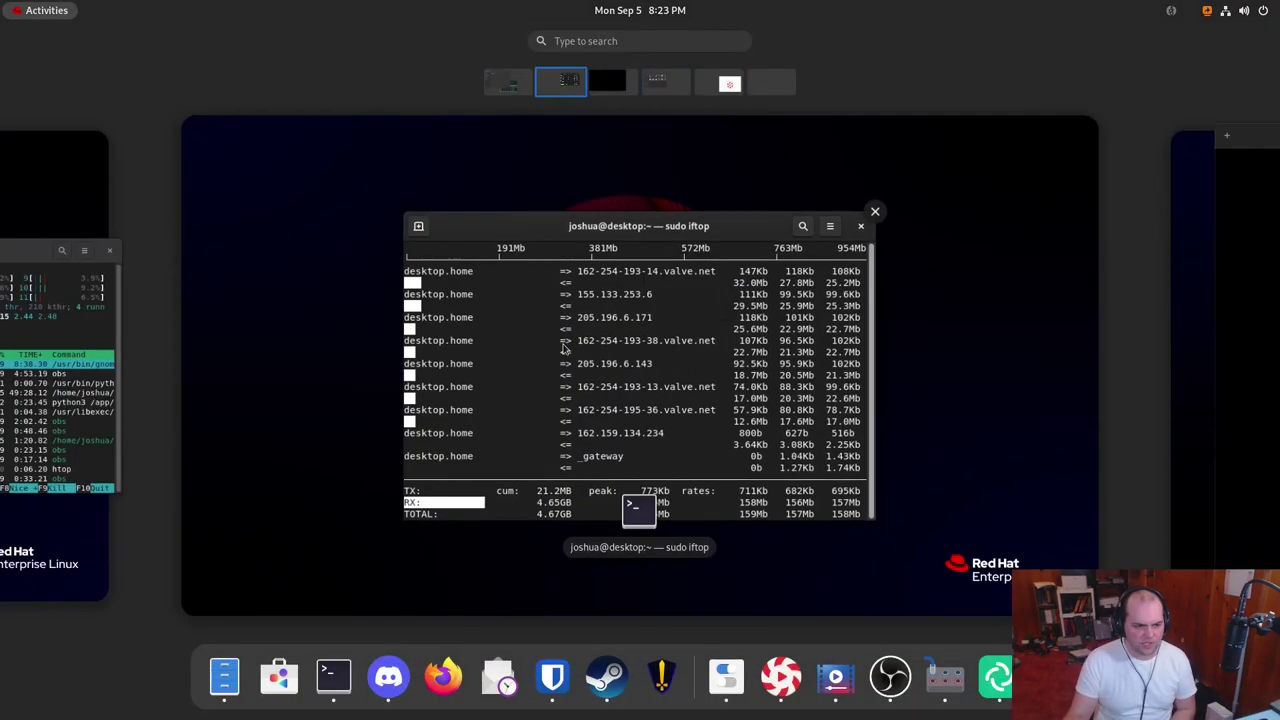
pyautogui.click(550, 349)
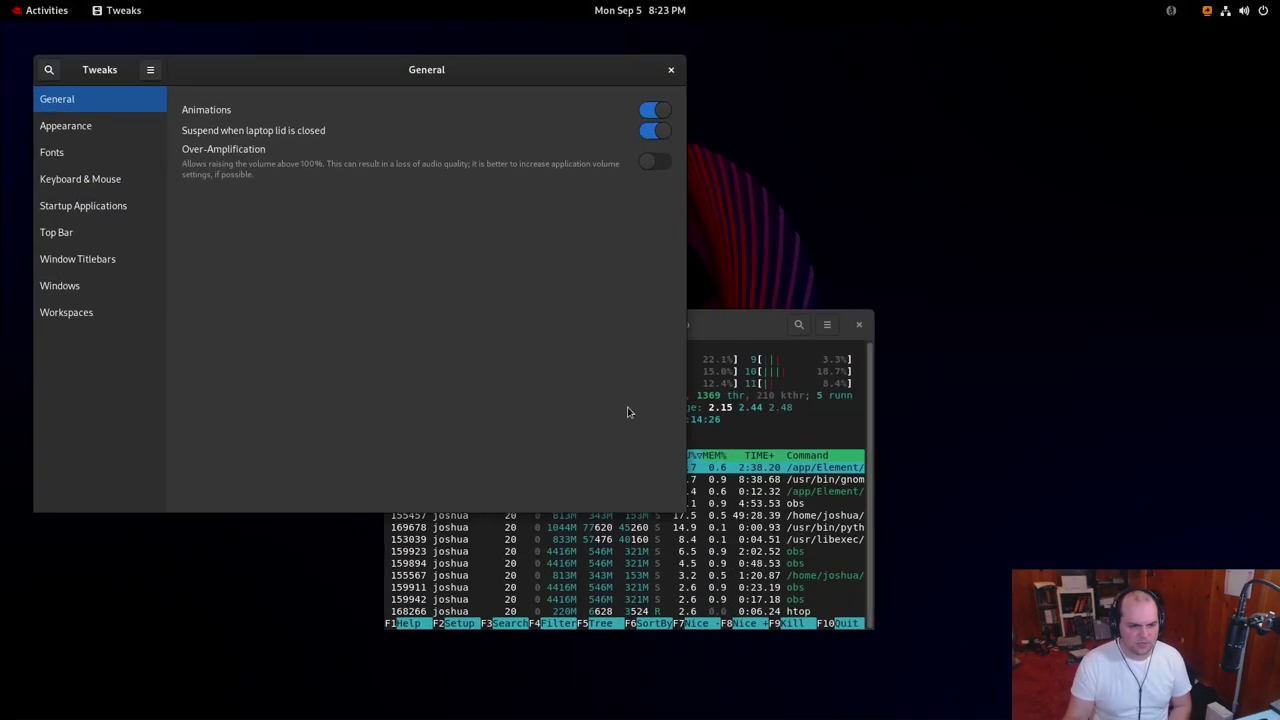
# Move the htop Terminal window up so it overlaps Tweaks, and close Tweaks
pyautogui.click(737, 330)
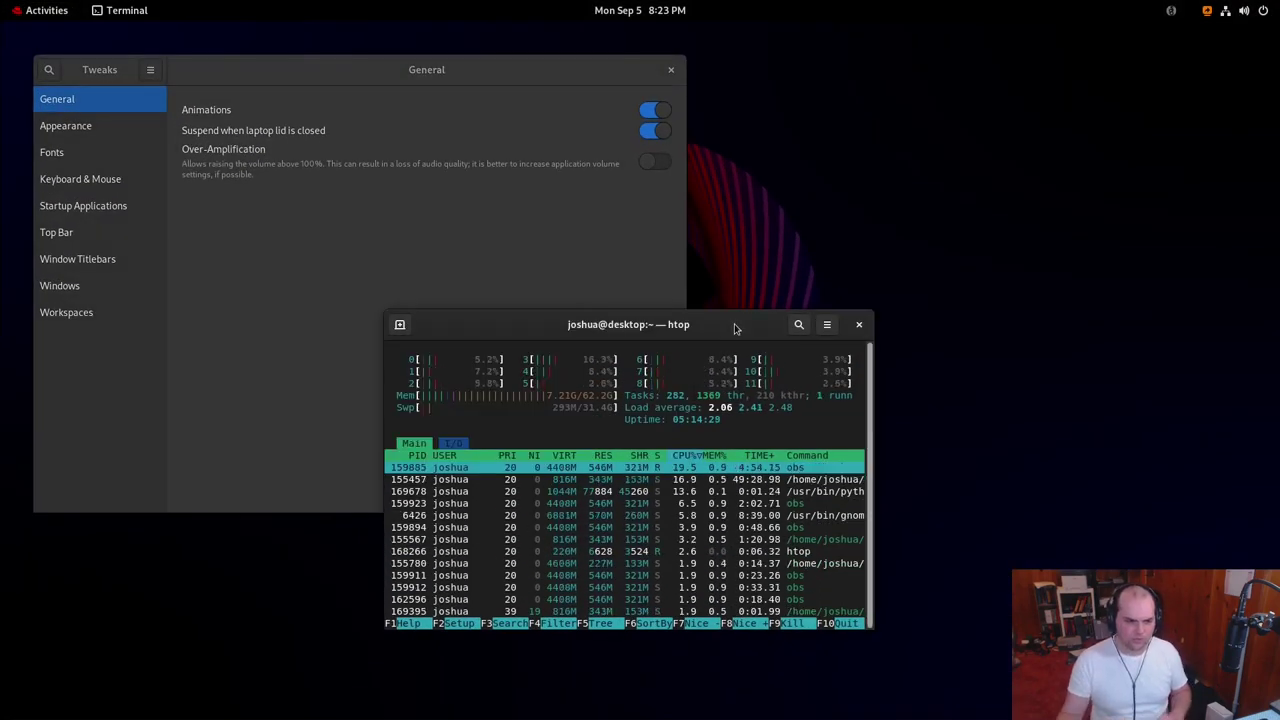
pyautogui.moveTo(735, 328); pyautogui.dragTo(697, 194)
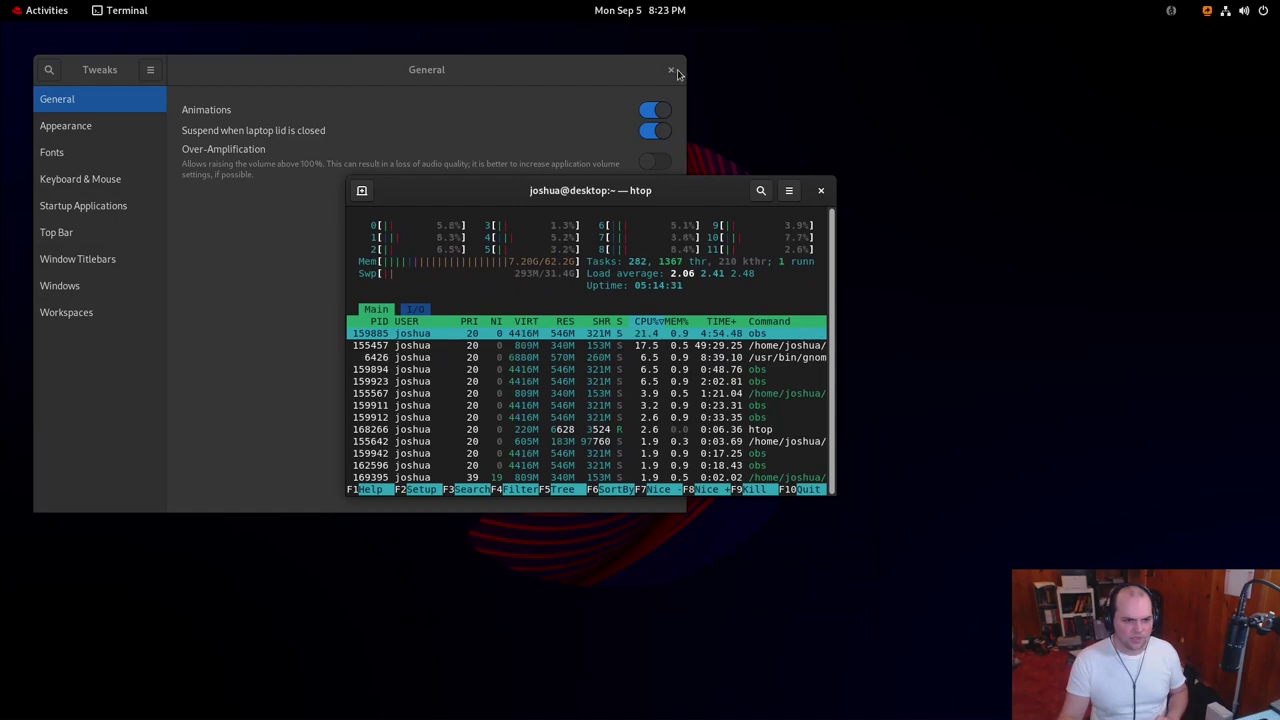
pyautogui.click(671, 70)
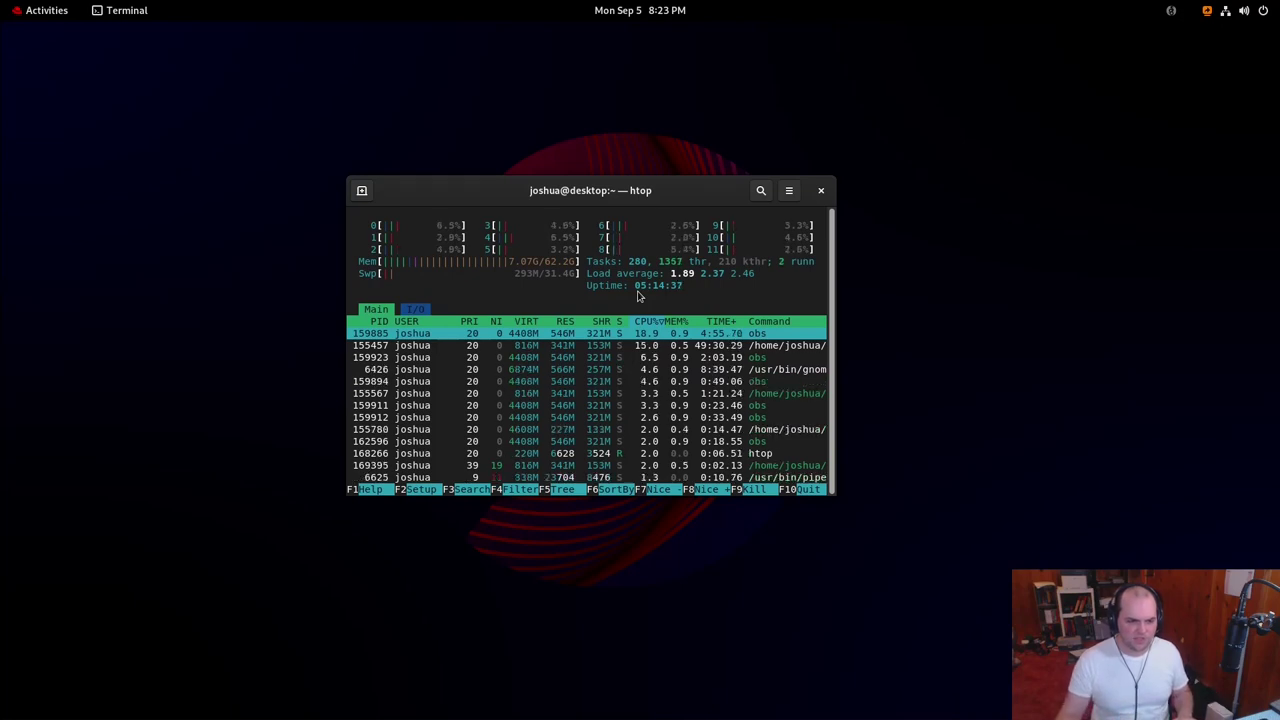
# Close the Celluloid window from its workspace in the Activities overview and return to the iftop workspace
pyautogui.hotkey('ctrl', 'alt', 'Right')
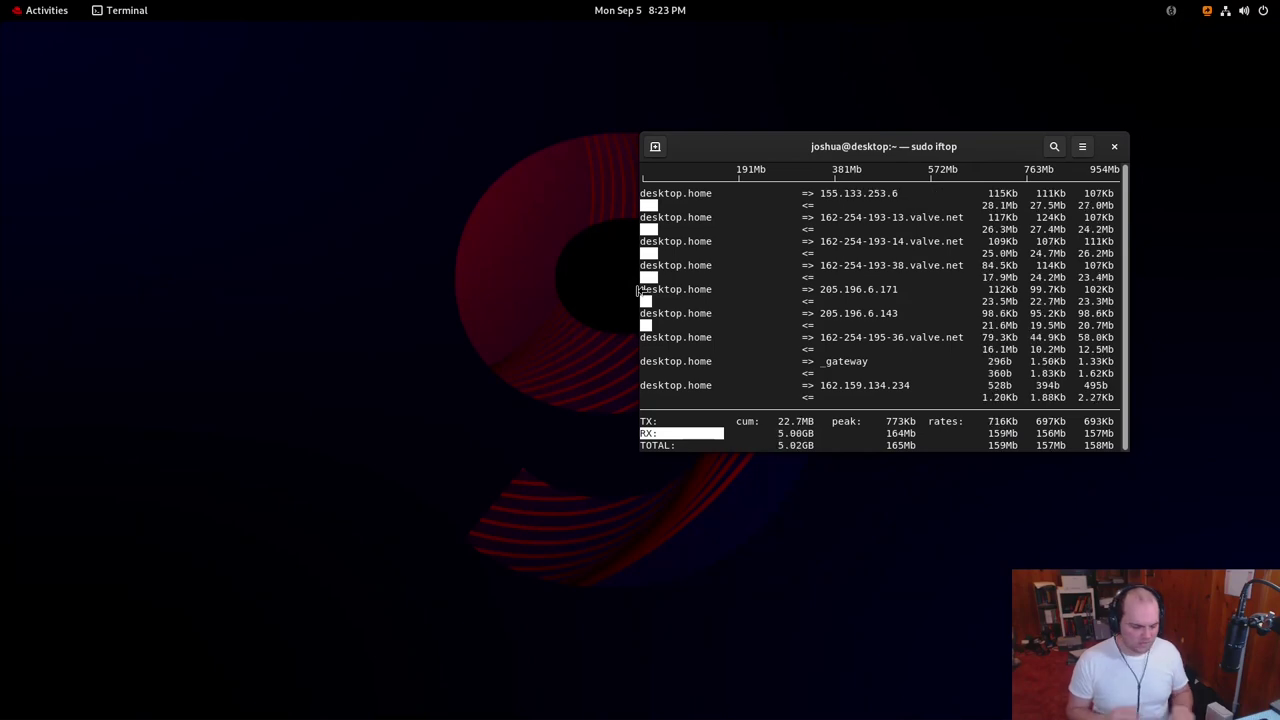
pyautogui.press('super')
pyautogui.hotkey('ctrl', 'alt', 'Right')
pyautogui.scroll(-2, 629, 319)
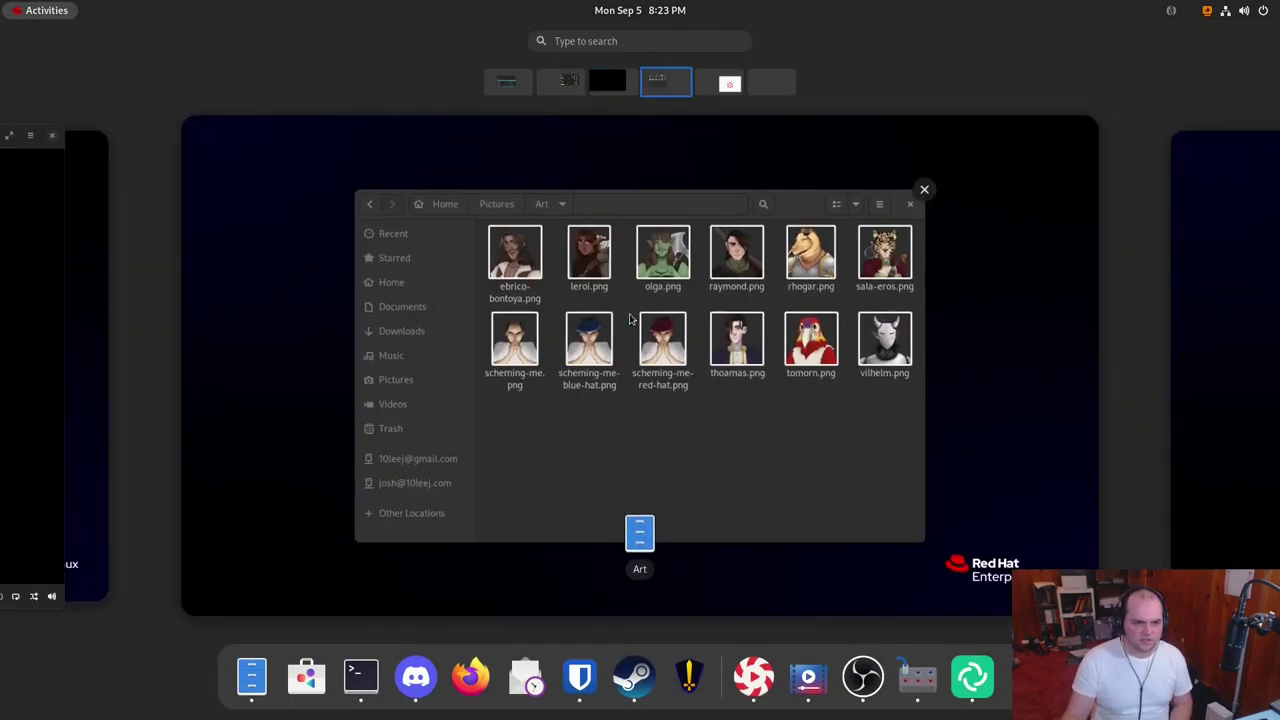
pyautogui.scroll(3, 629, 318)
pyautogui.scroll(-1, 629, 318)
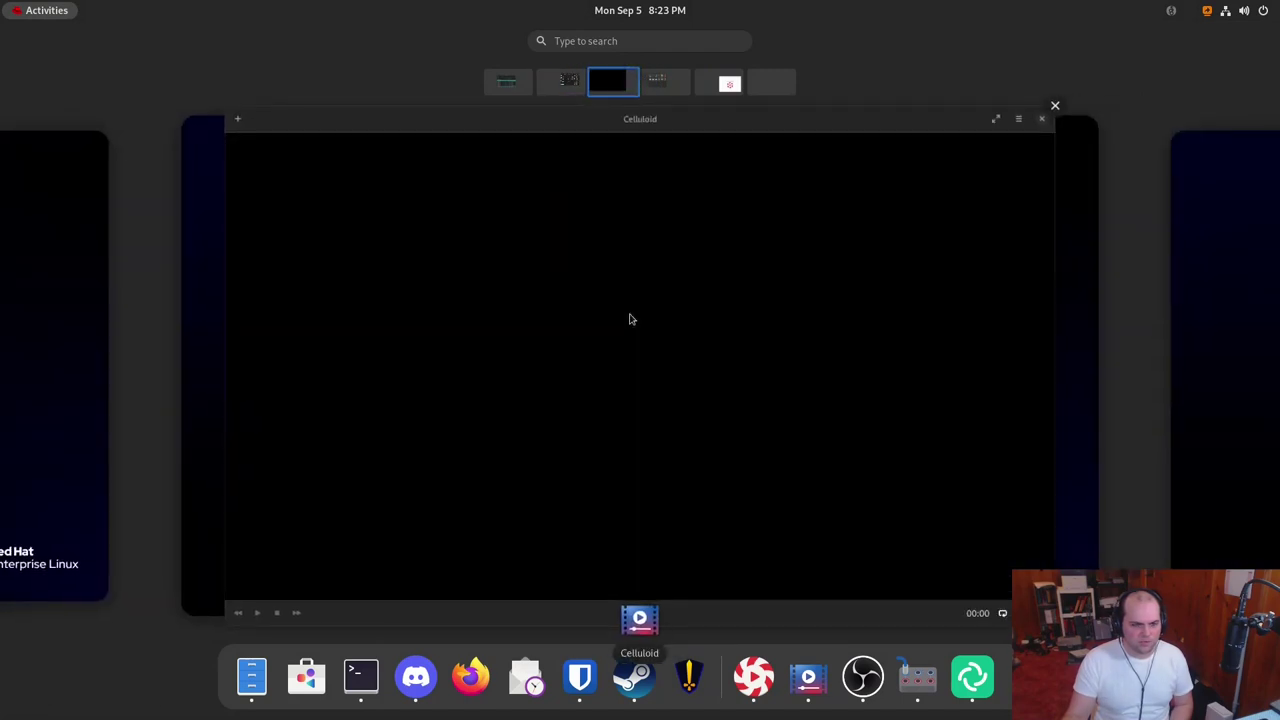
pyautogui.click(1054, 108)
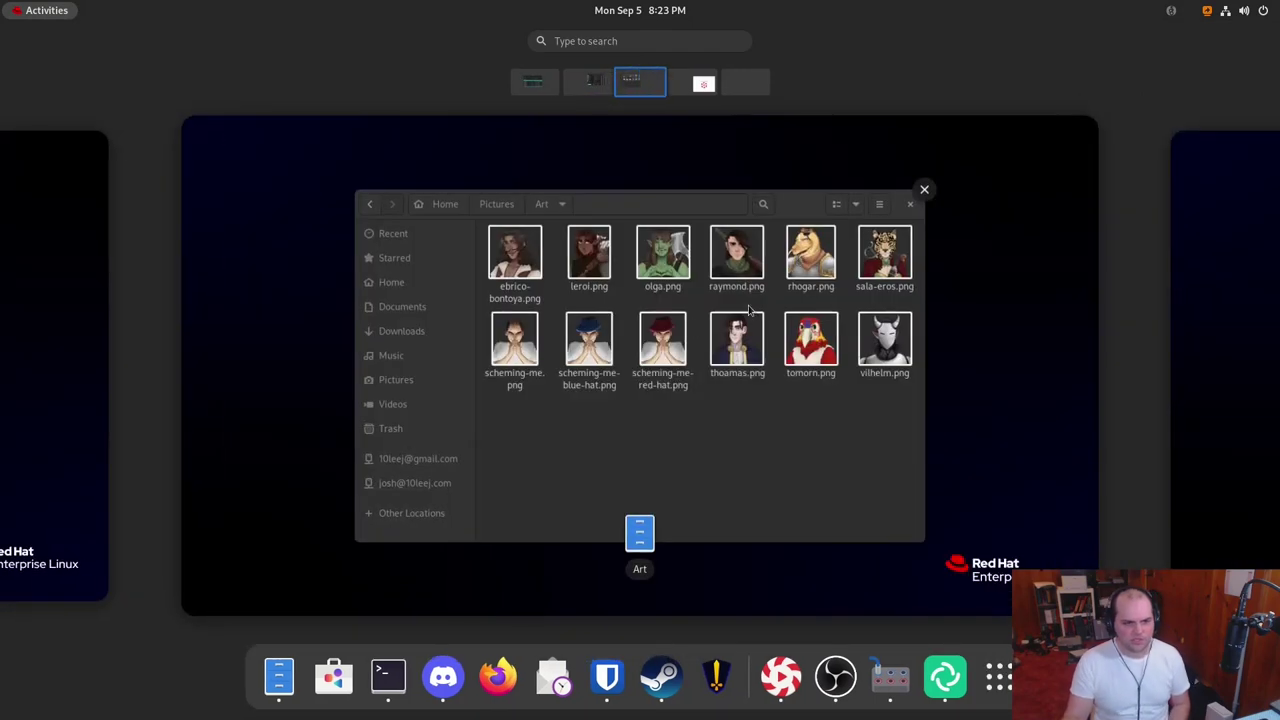
pyautogui.scroll(1, 688, 332)
pyautogui.click(686, 334)
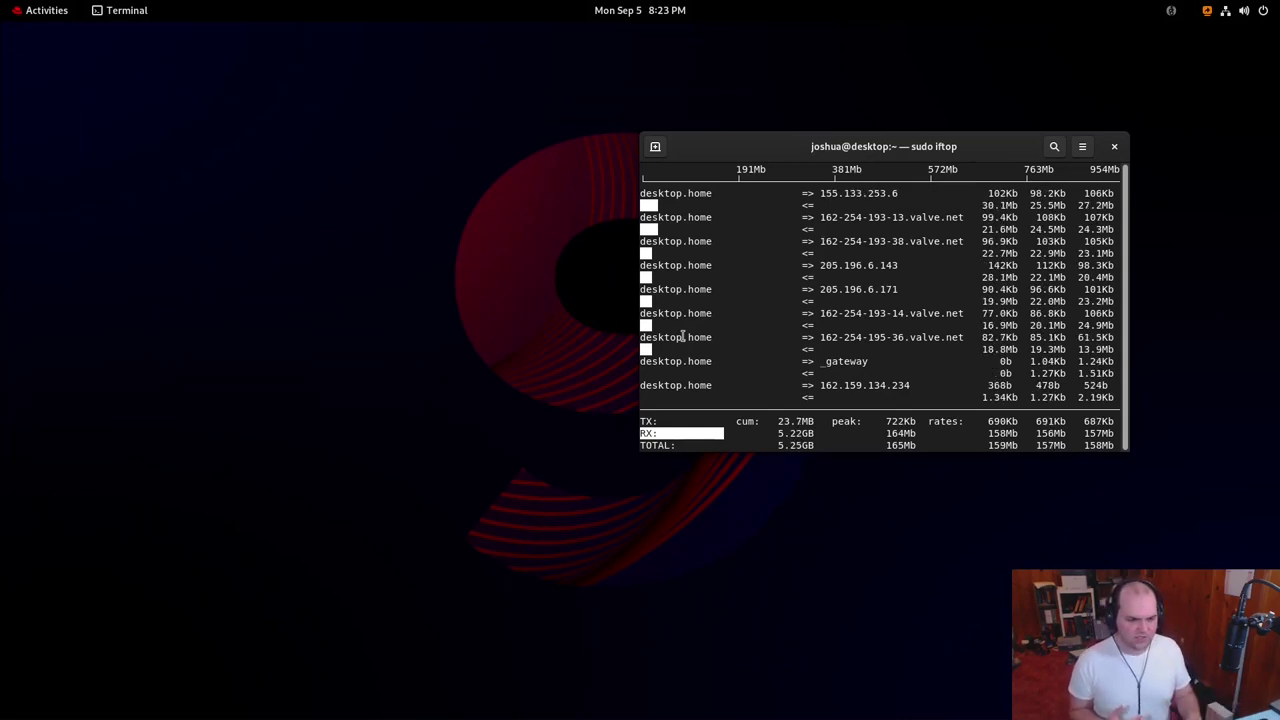
# Cycle through the running applications in the switcher back to Terminal, and switch to its htop window
pyautogui.hotkey('alt', 'Tab')
pyautogui.hotkey('alt', 'Tab')
pyautogui.hotkey('alt', 'Tab')
pyautogui.hotkey('alt', 'Tab')
pyautogui.hotkey('alt', 'Tab')
pyautogui.hotkey('alt', 'Tab')
pyautogui.hotkey('alt', 'Tab')
pyautogui.hotkey('alt', 'Tab')
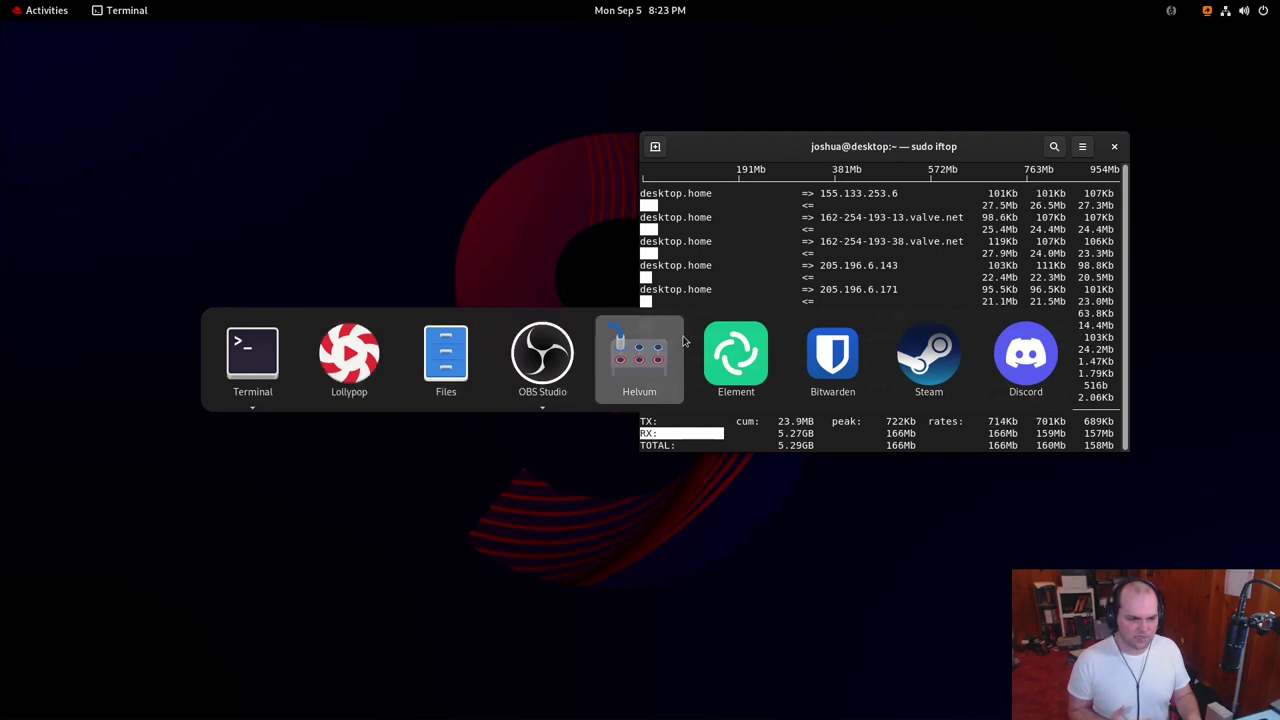
pyautogui.hotkey('alt', 'Tab')
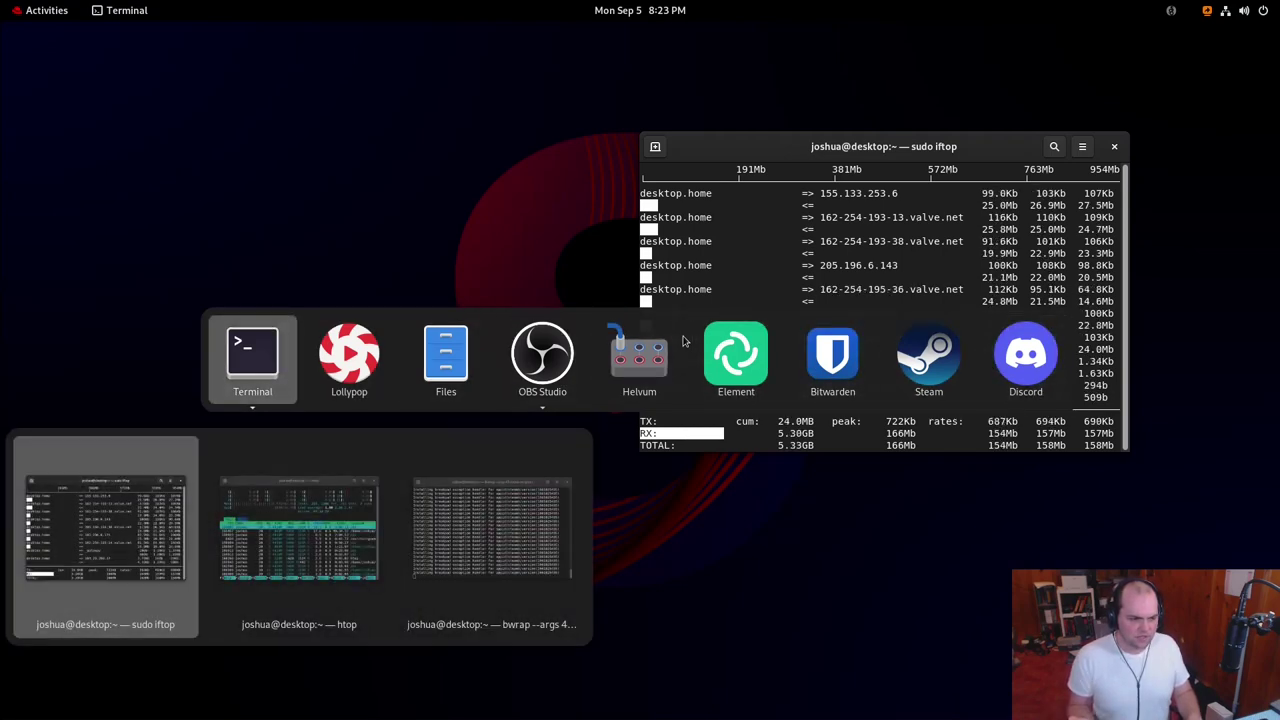
pyautogui.hotkey('alt', '`')
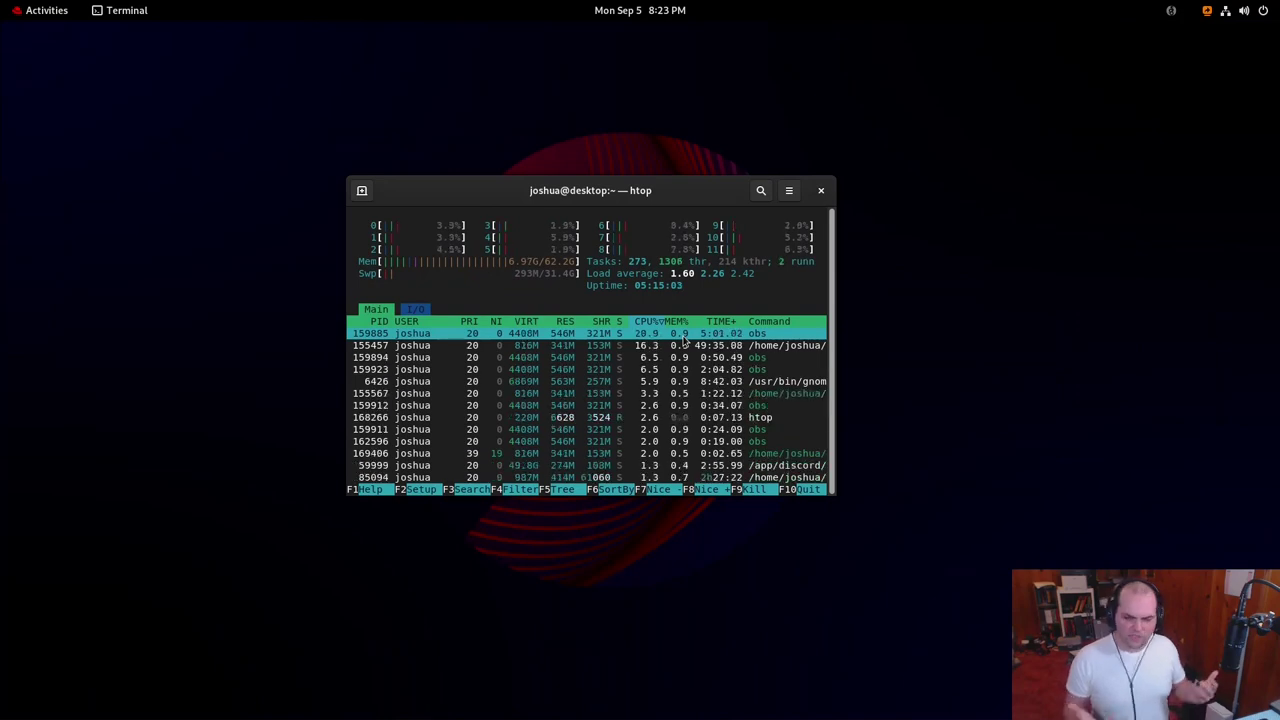
# Show the remaining workspaces in the Activities overview, moving between htop, iftop and Files, and return to the htop desktop
pyautogui.press('super')
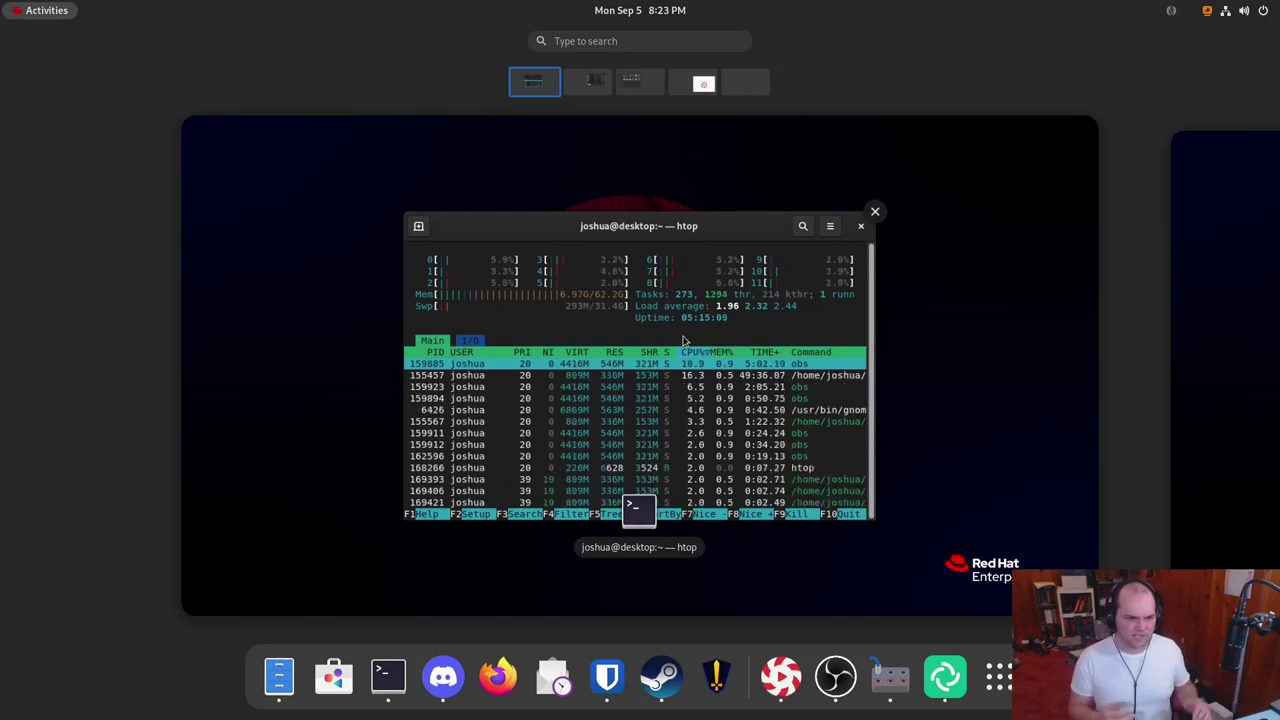
pyautogui.press('super')
pyautogui.press('super')
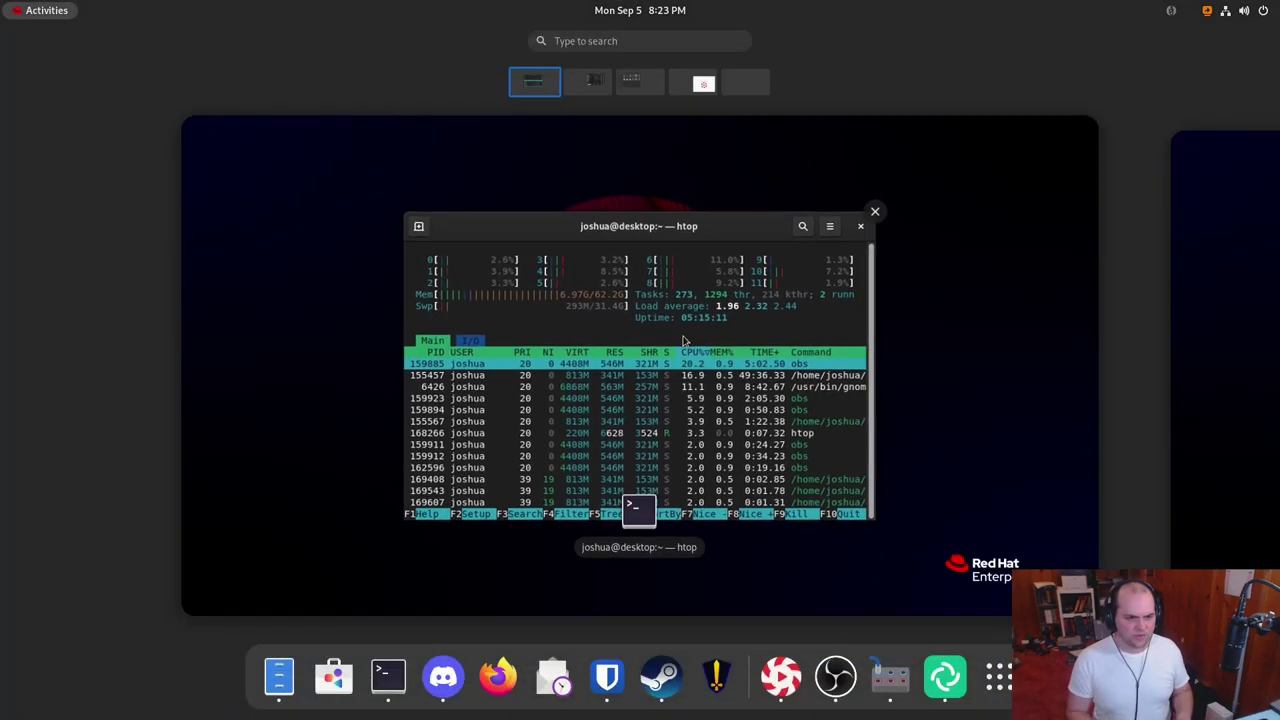
pyautogui.scroll(-3, 684, 341)
pyautogui.scroll(3, 684, 341)
pyautogui.scroll(-3, 684, 341)
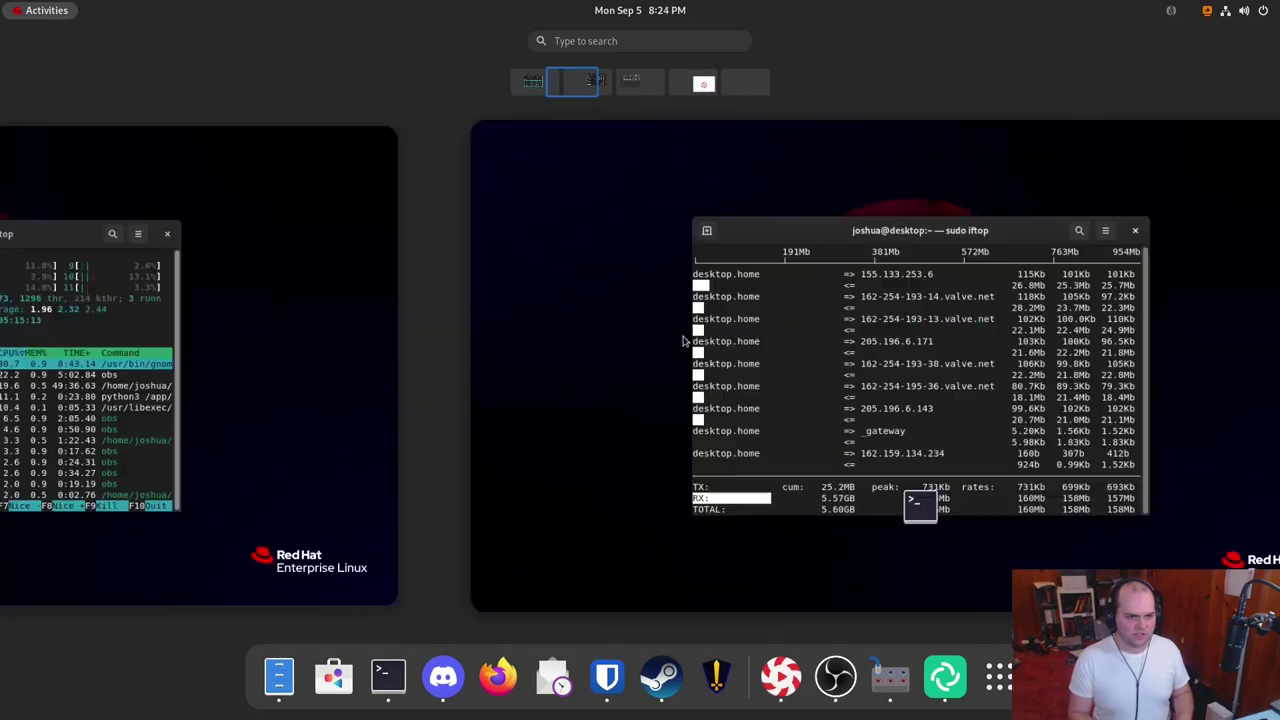
pyautogui.scroll(3, 684, 341)
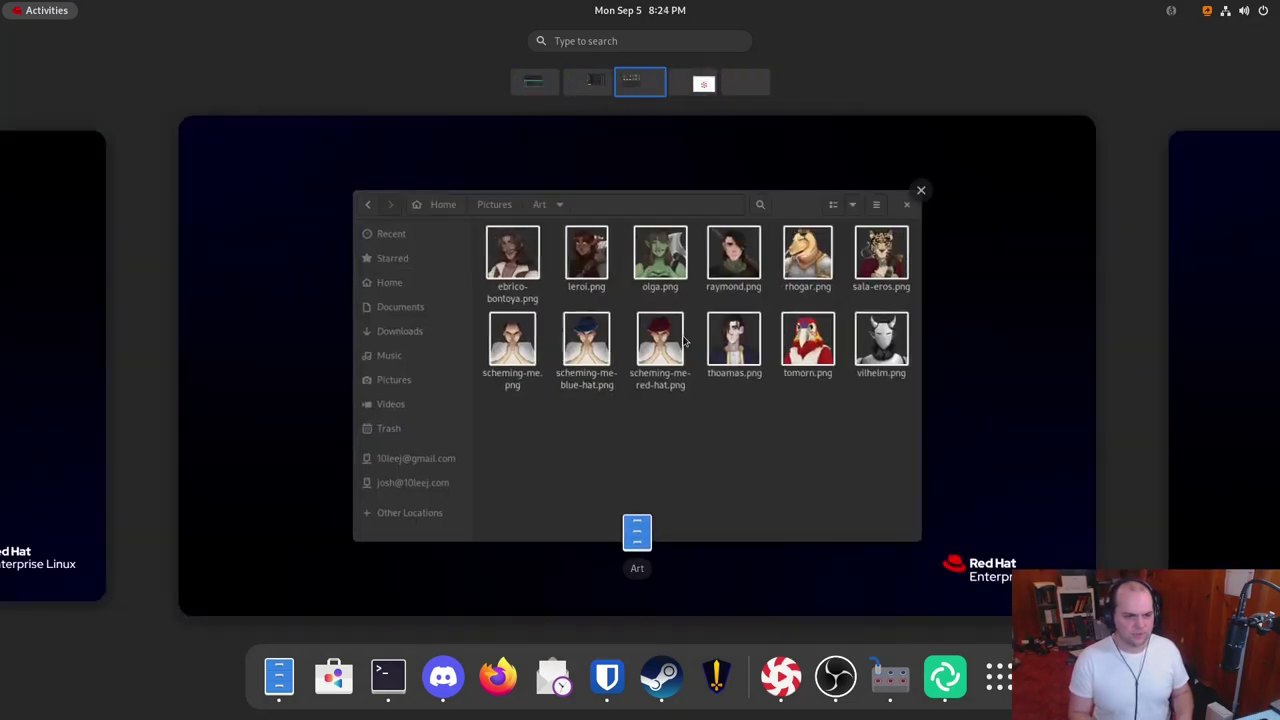
pyautogui.press('super')
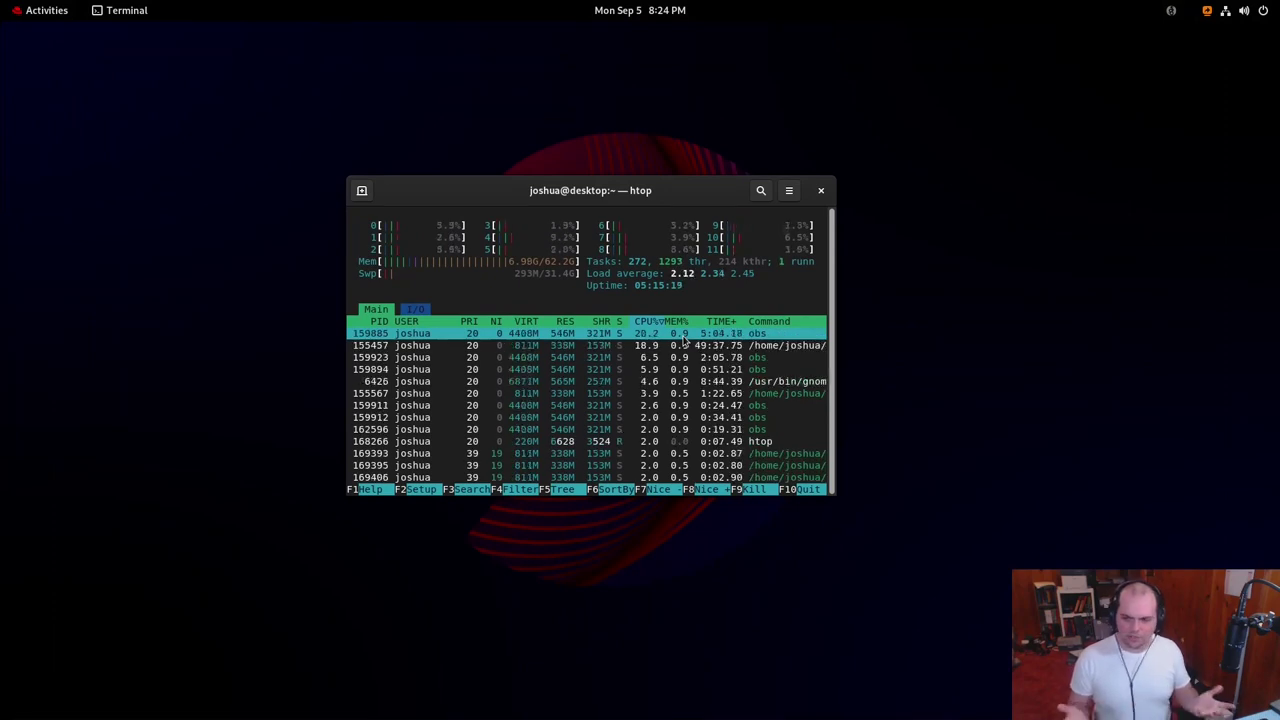
# Gather the htop, iftop, Files and Lollypop windows onto the first workspace in the Activities overview
pyautogui.press('super')
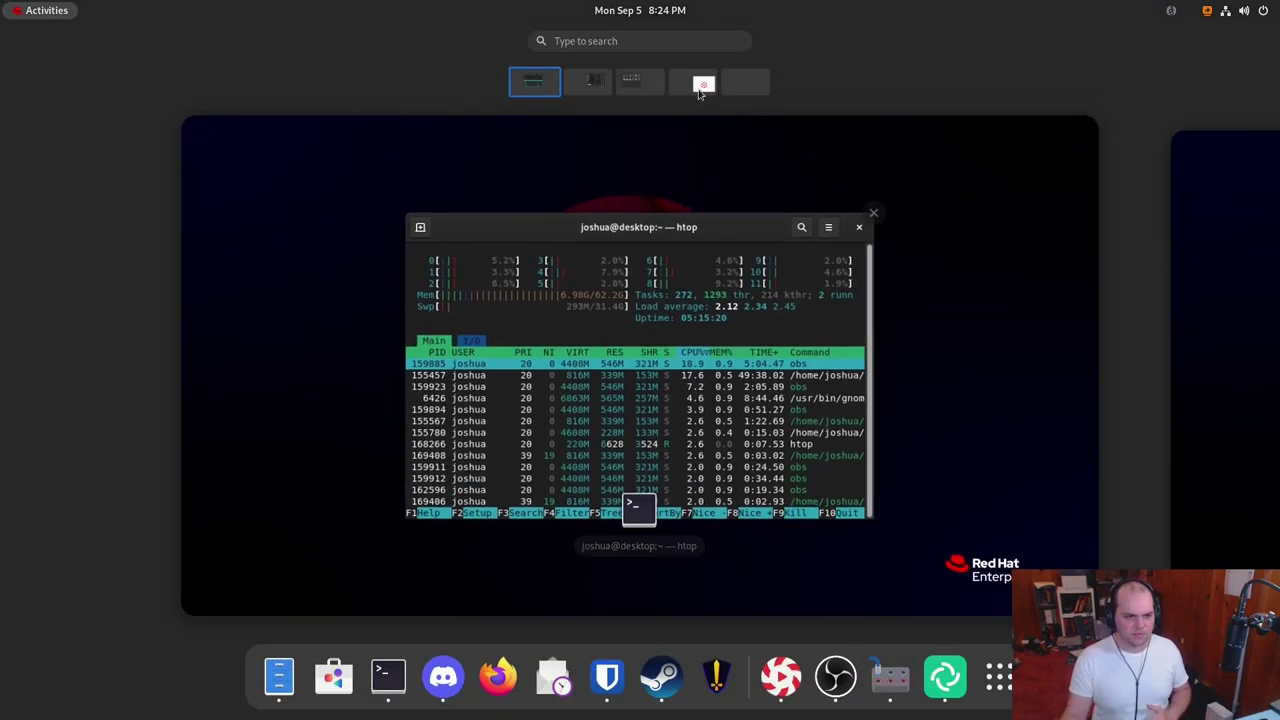
pyautogui.moveTo(658, 215); pyautogui.dragTo(600, 126)
pyautogui.click(667, 86)
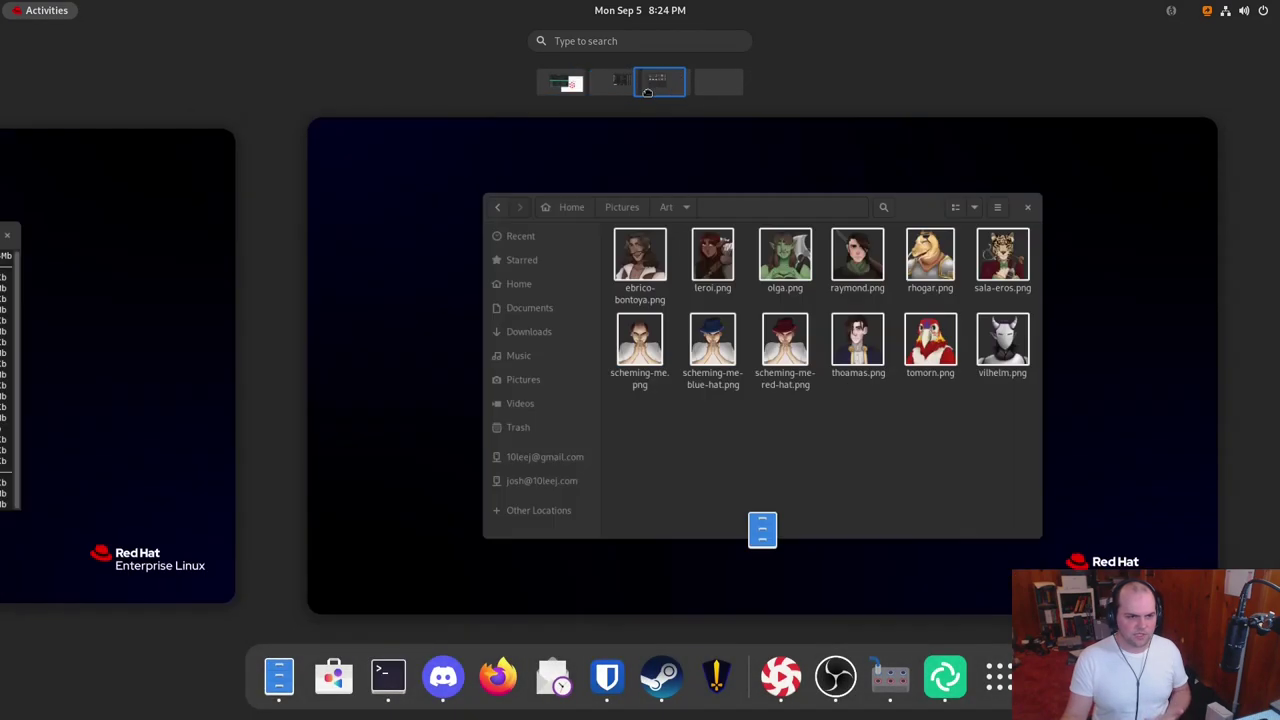
pyautogui.moveTo(667, 86); pyautogui.dragTo(589, 86)
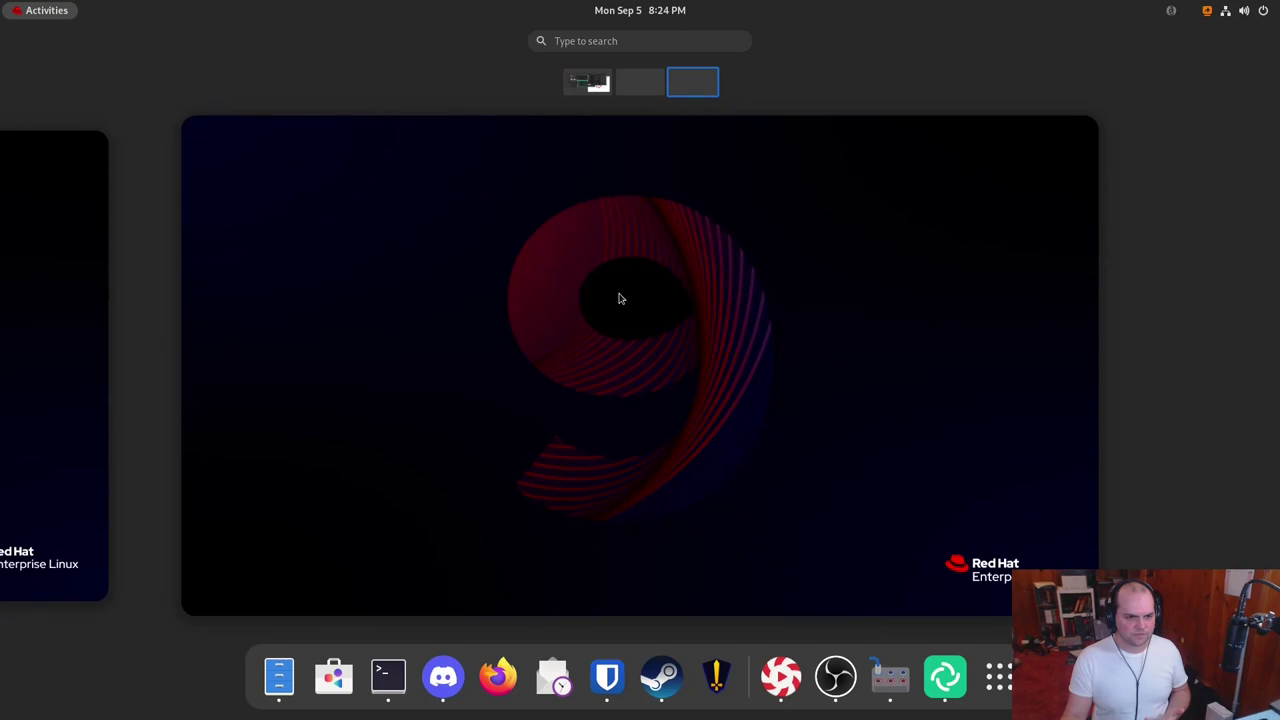
pyautogui.scroll(1, 617, 451)
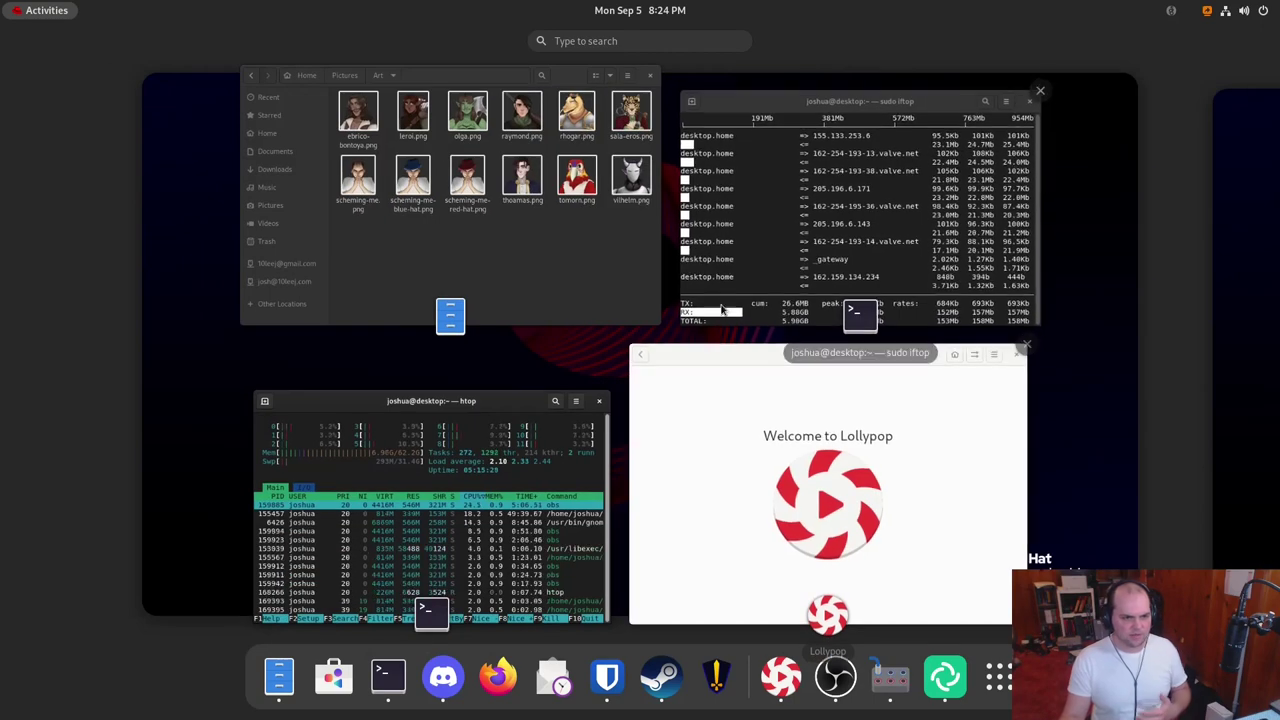
pyautogui.scroll(-1, 722, 215)
pyautogui.scroll(1, 642, 251)
# Move the iftop, htop and Files windows onto separate workspaces of their own, and browse through the resulting workspaces
pyautogui.moveTo(830, 220); pyautogui.dragTo(1190, 280)
pyautogui.scroll(-1, 597, 327)
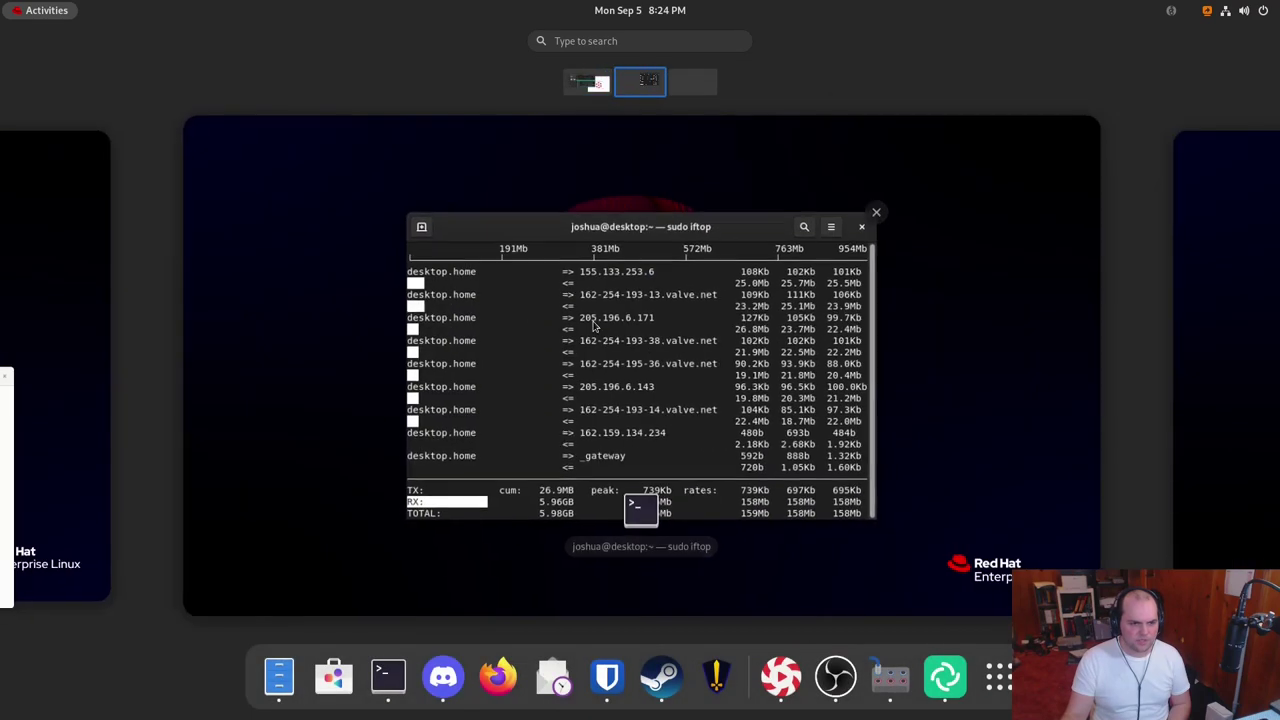
pyautogui.moveTo(533, 383); pyautogui.dragTo(640, 403)
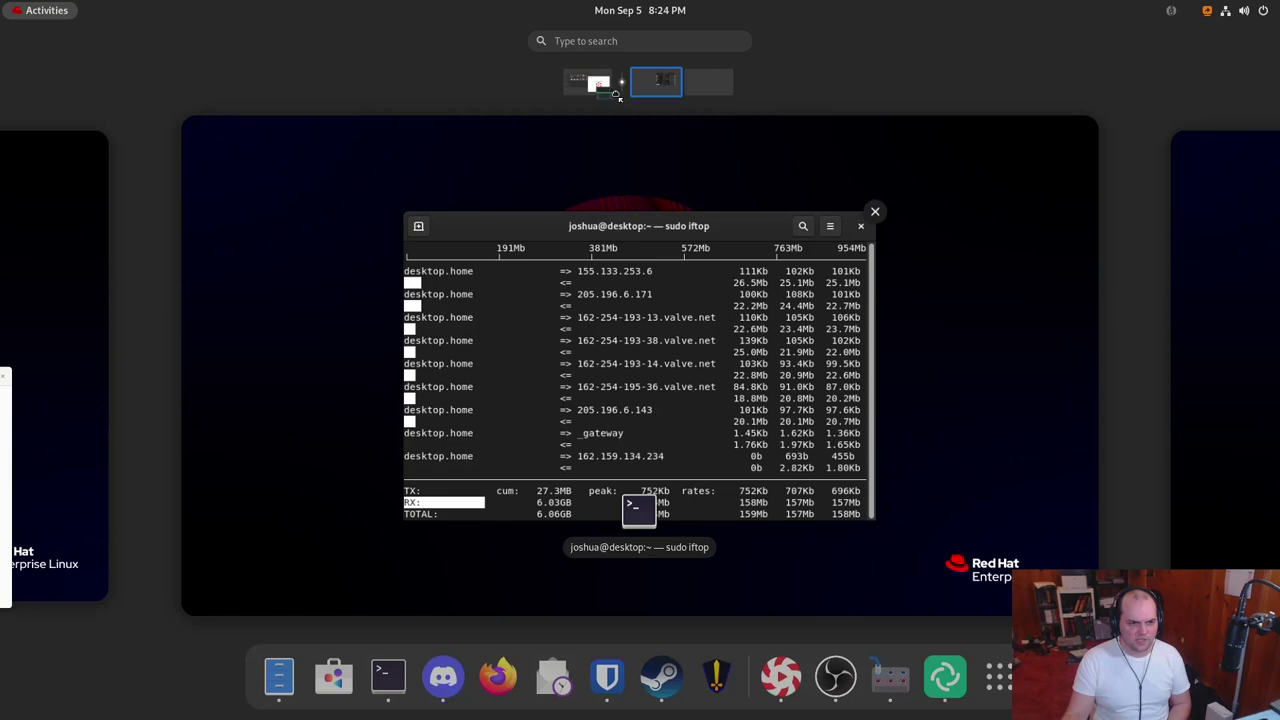
pyautogui.moveTo(578, 80); pyautogui.dragTo(722, 86)
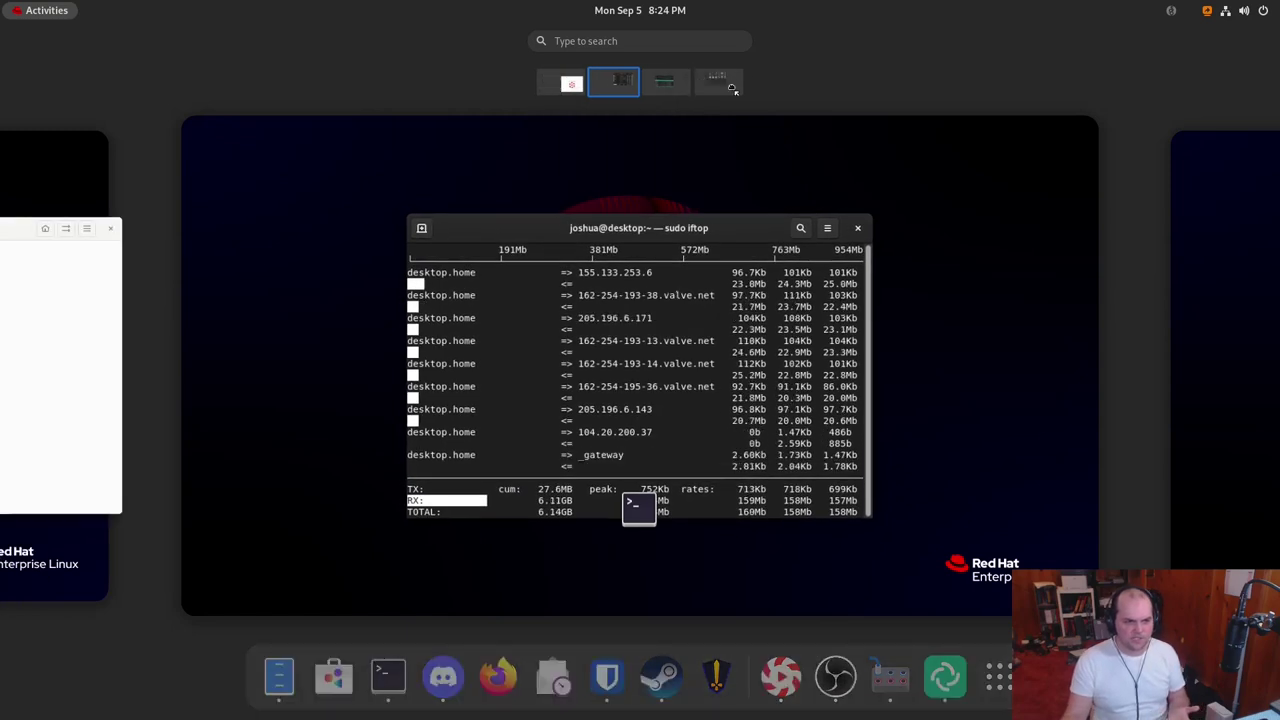
pyautogui.scroll(-3, 649, 145)
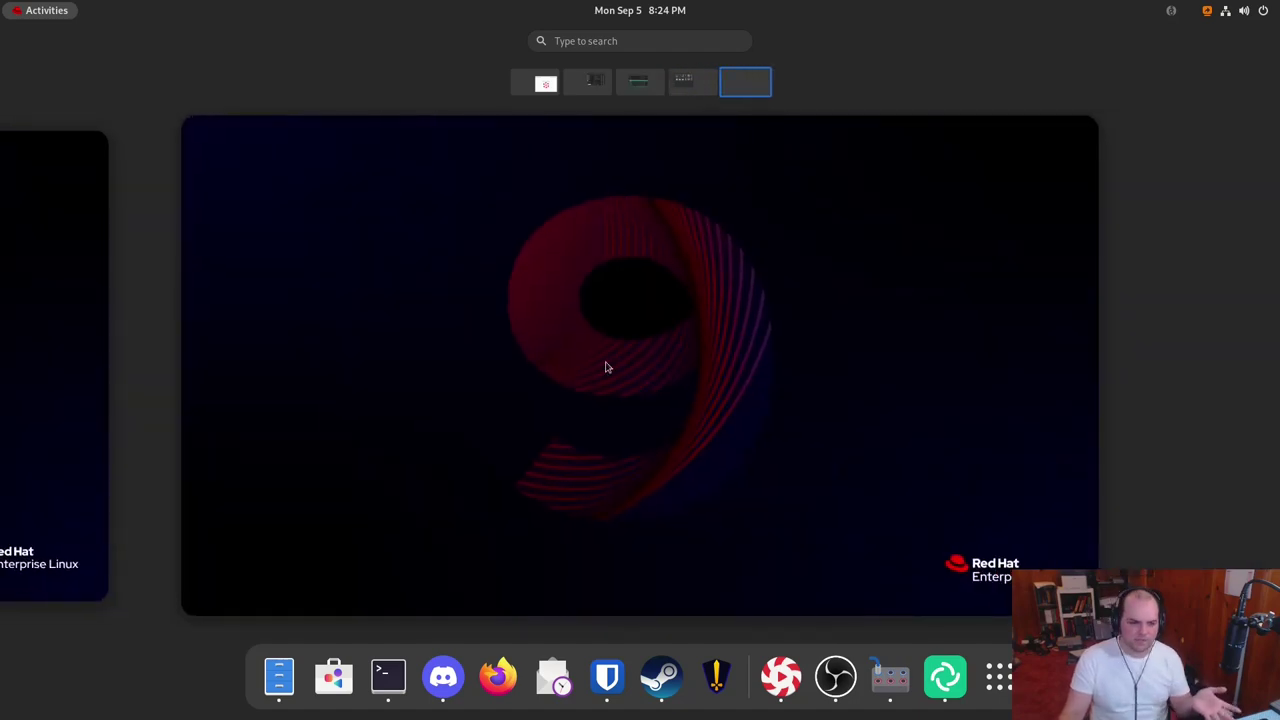
pyautogui.scroll(3, 605, 367)
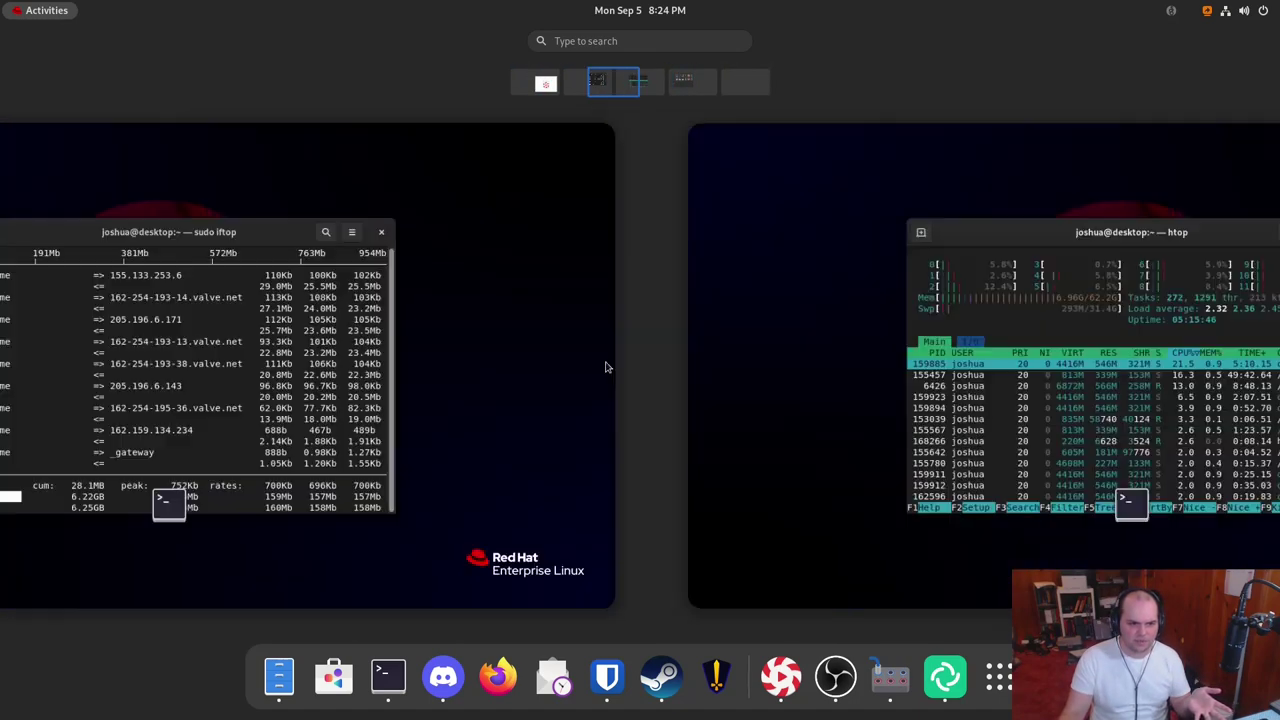
pyautogui.scroll(-1, 605, 367)
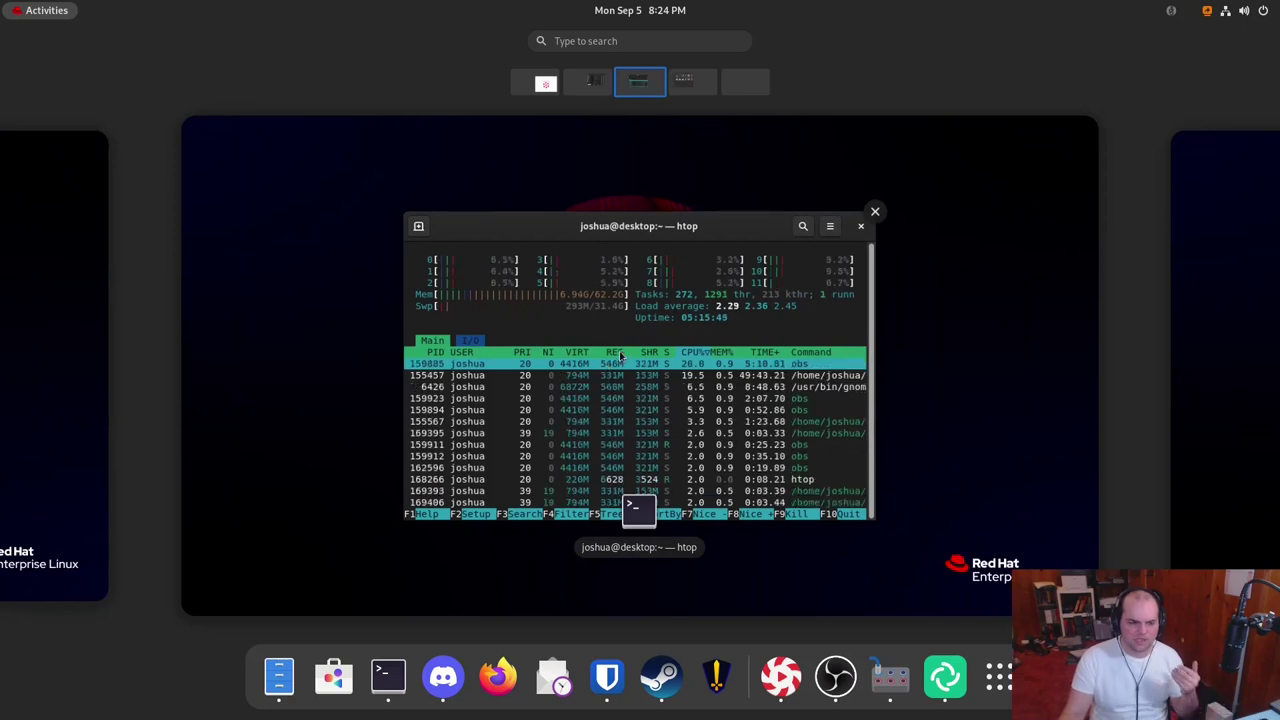
# Switch to the Lollypop desktop, return the music player to its category list, and close its window
pyautogui.scroll(1, 620, 355)
pyautogui.click(634, 306)
pyautogui.moveTo(974, 250); pyautogui.dragTo(581, 247)
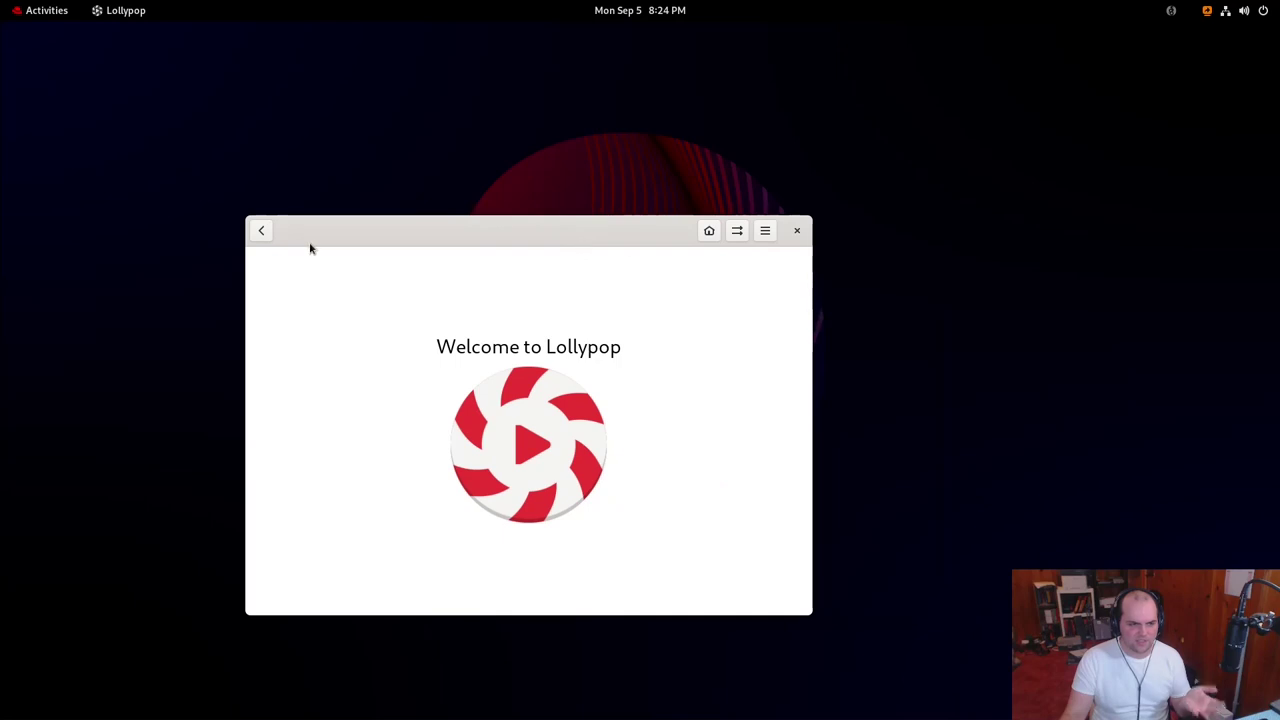
pyautogui.click(261, 231)
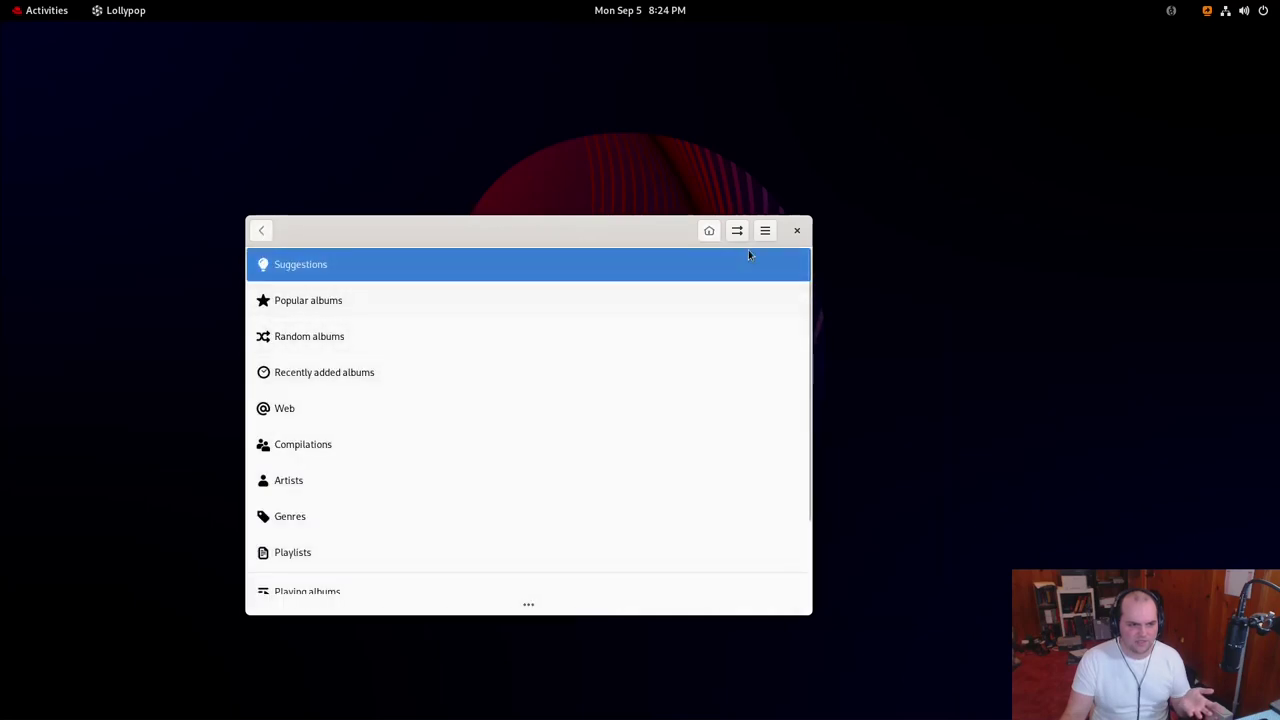
pyautogui.click(797, 230)
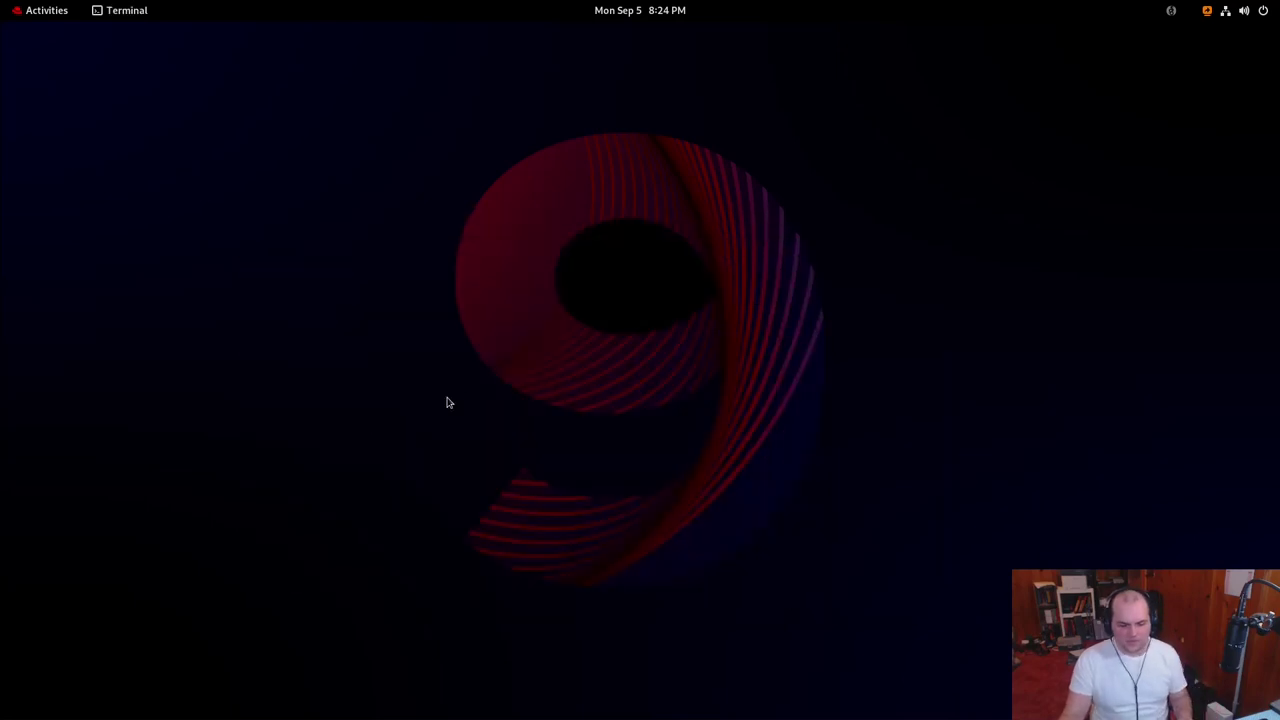
# Move through the remaining desktops, return to the iftop one, and briefly show the Activities overview
pyautogui.press('super+Page_Down')
pyautogui.press('super+Page_Down')
pyautogui.press('super+Page_Down')
pyautogui.press('super+Page_Down')
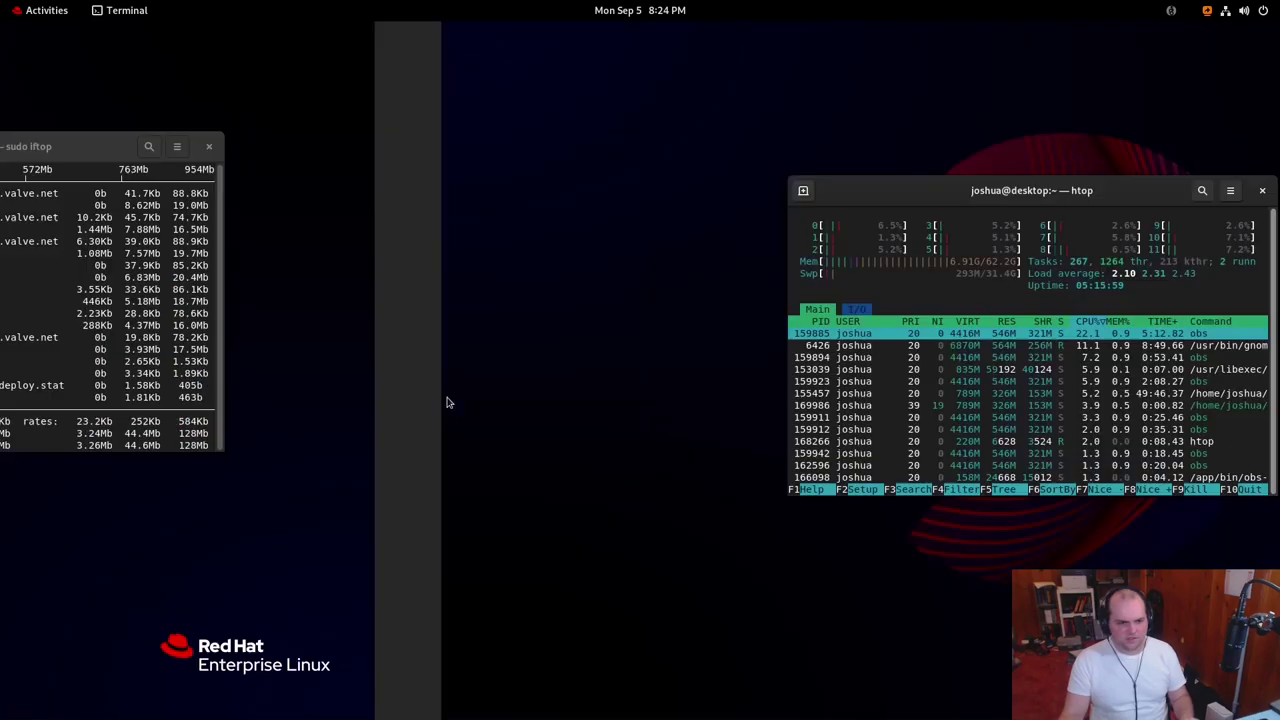
pyautogui.press('super+Page_Up')
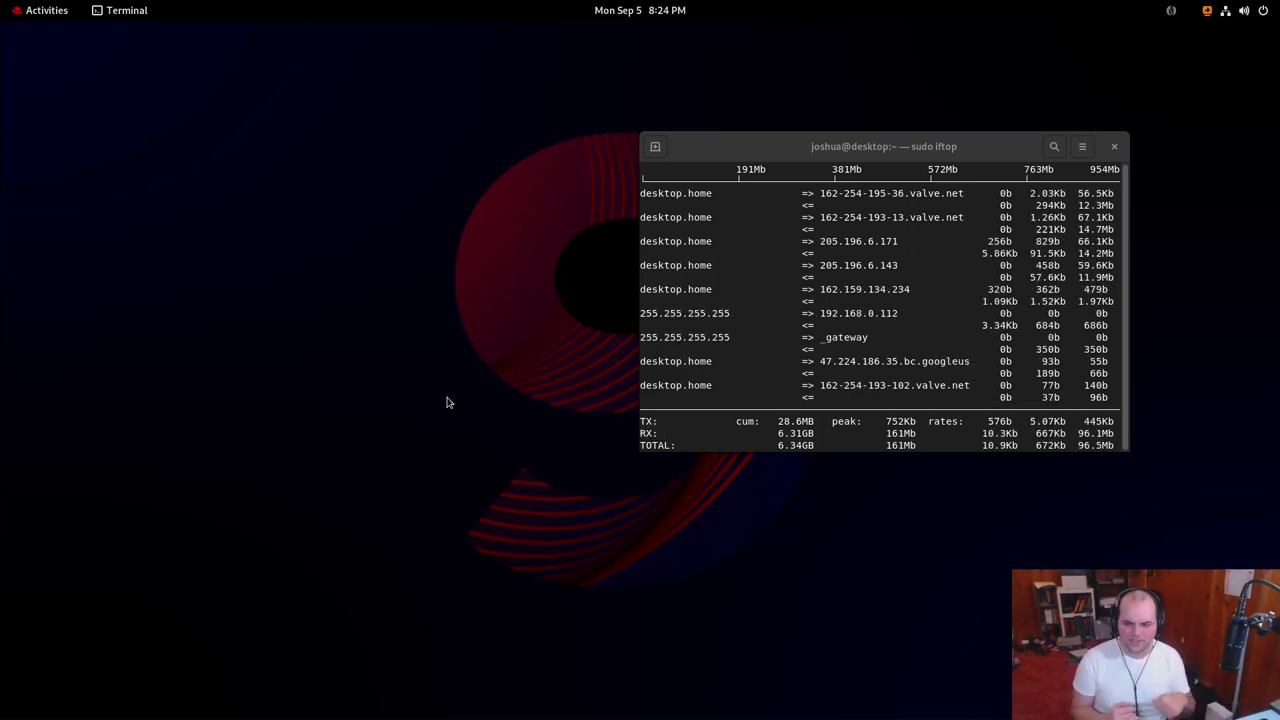
pyautogui.press('super')
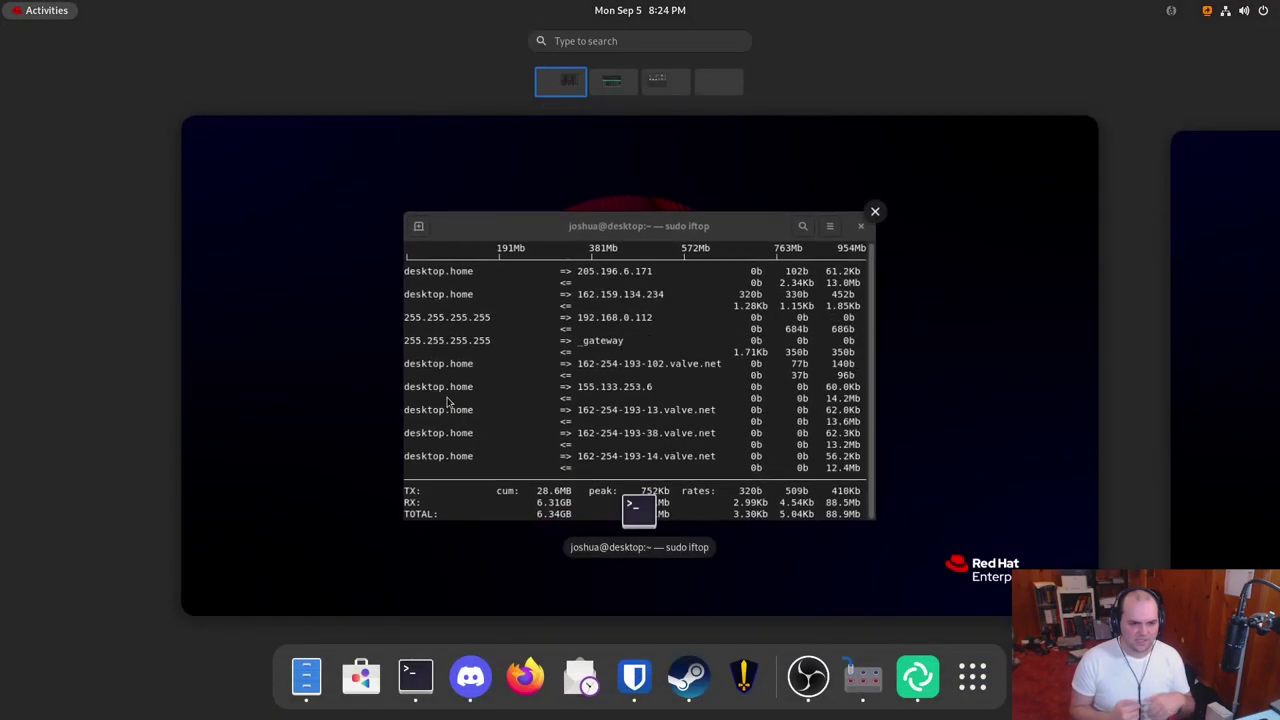
pyautogui.press('super')
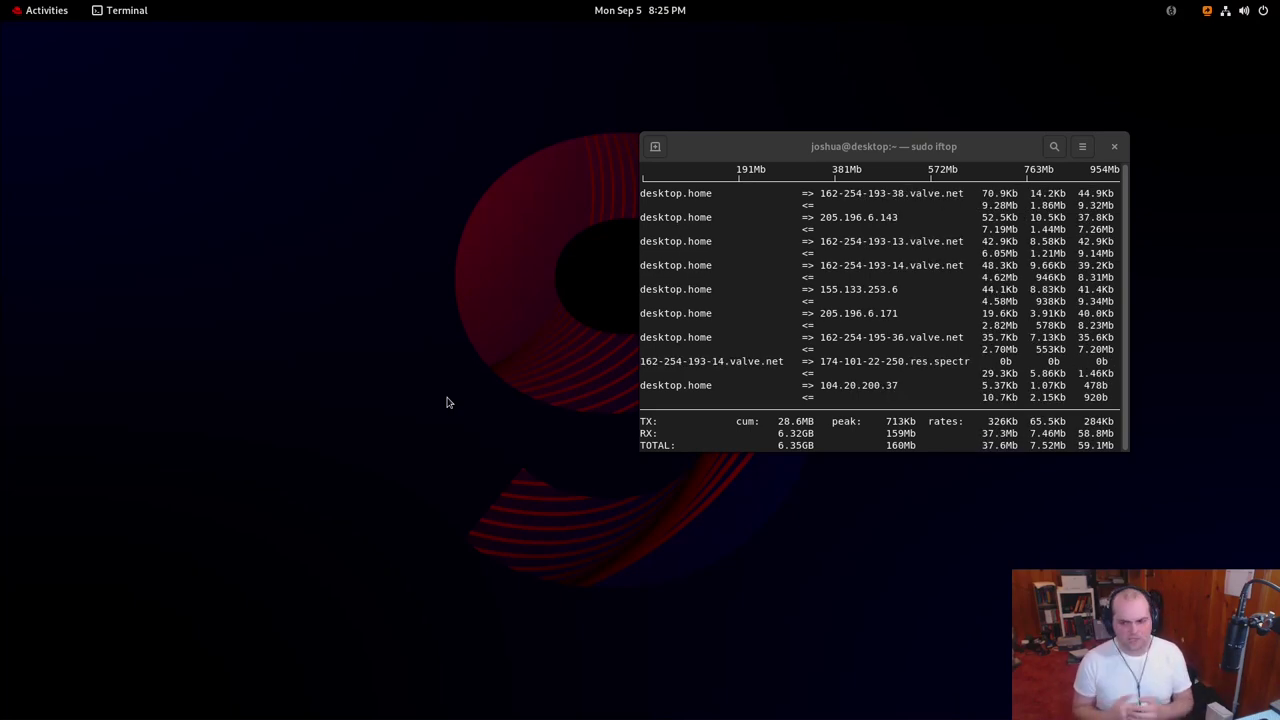
# Switch to the browser and read through the GNOME Human Interface Guidelines home page
pyautogui.hotkey('alt', 'Tab')
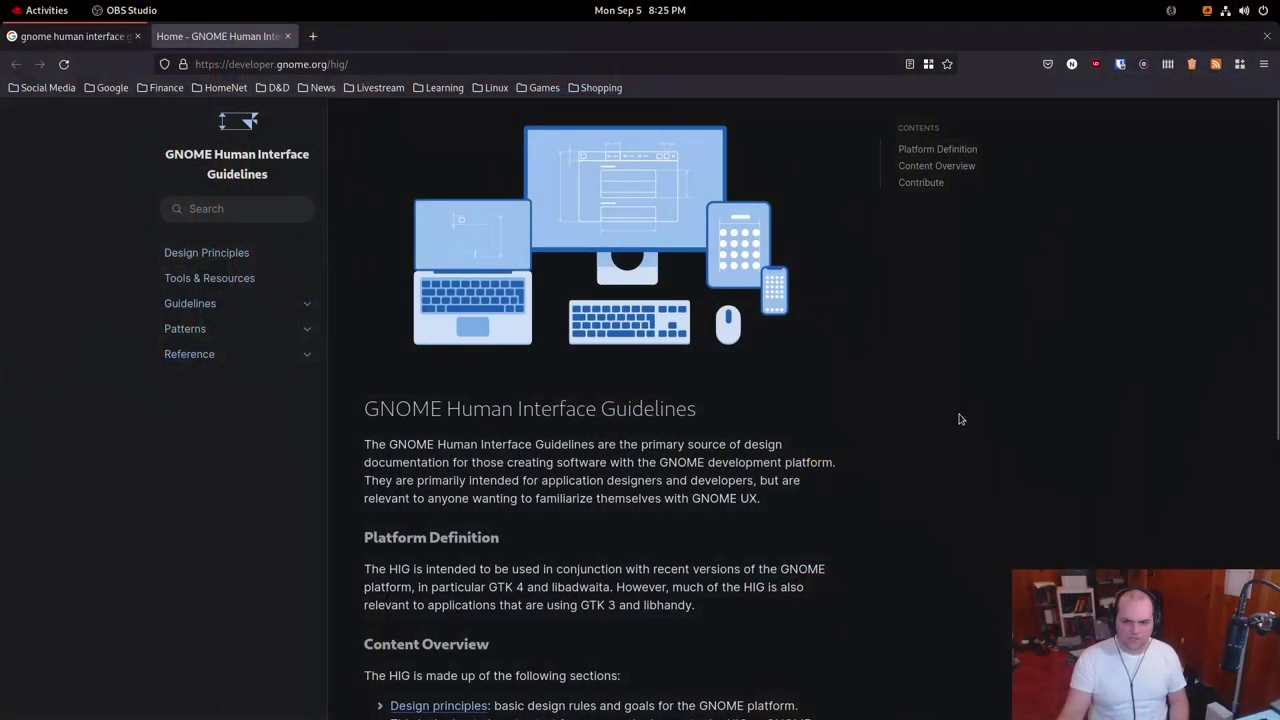
pyautogui.scroll(-6, 943, 443)
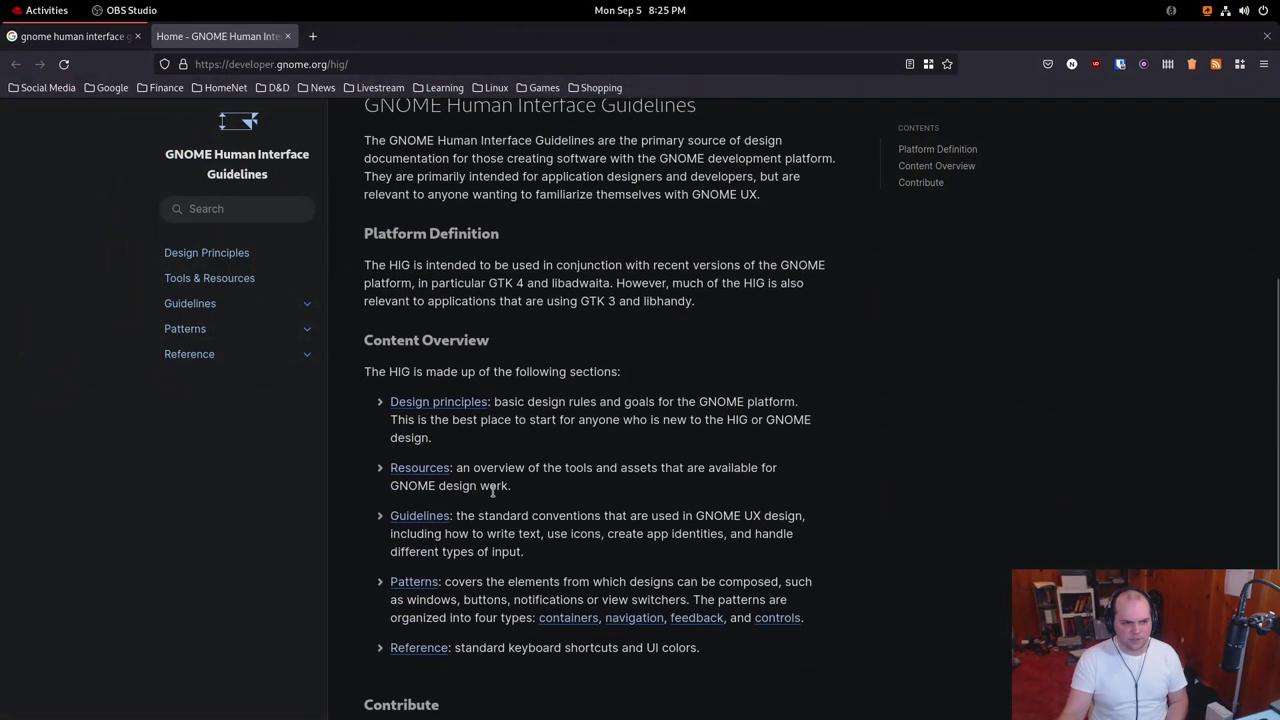
pyautogui.scroll(-3, 493, 491)
pyautogui.scroll(8, 493, 497)
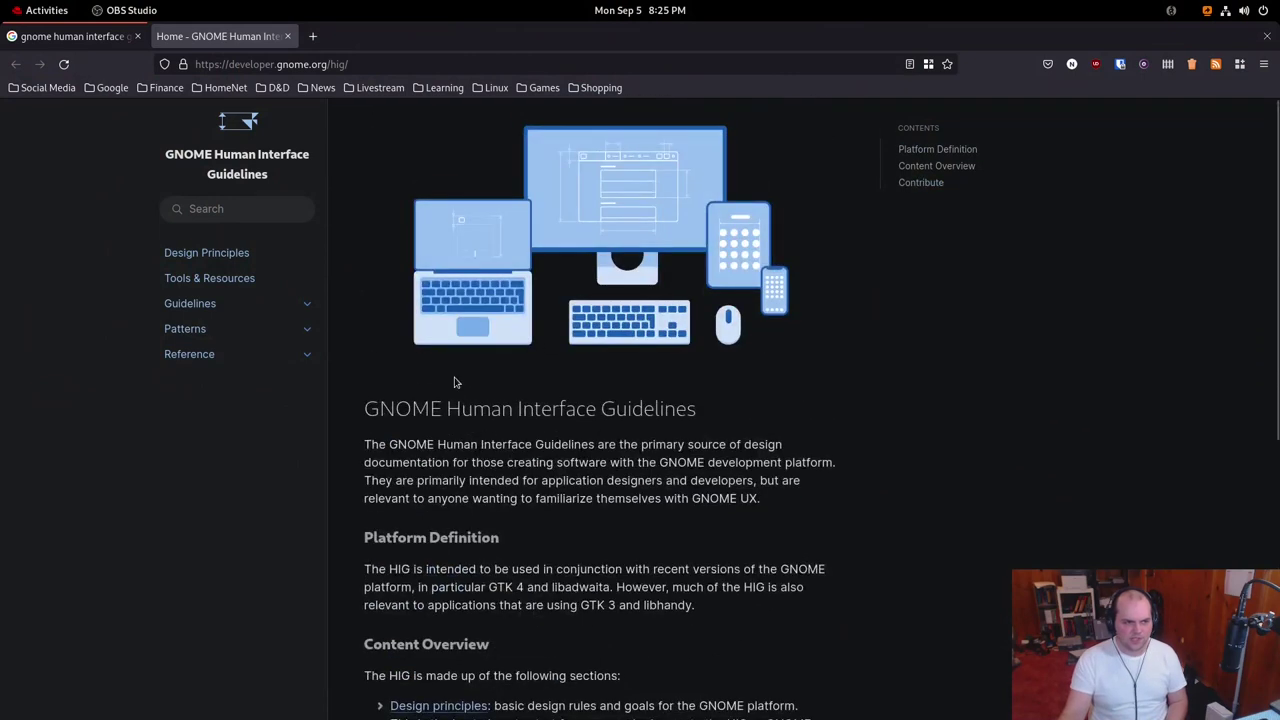
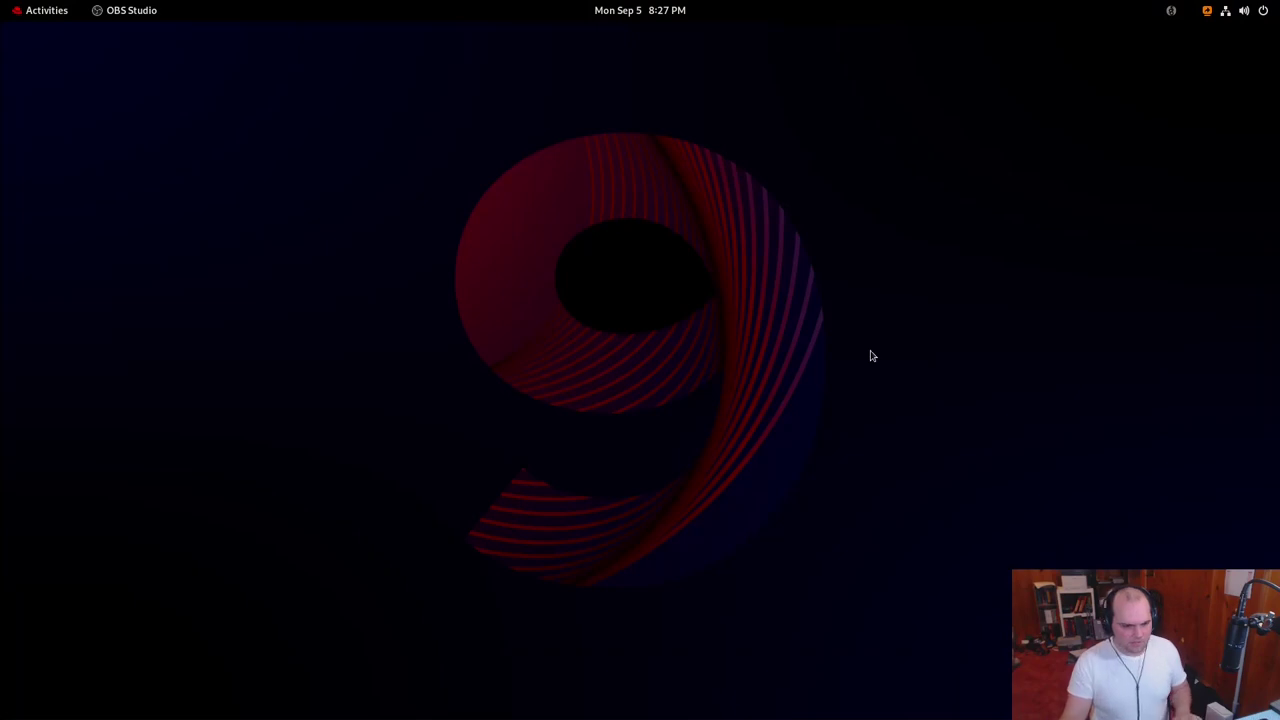
# Launch Extension Manager from the overview search and show the extensions available for installation
pyautogui.press('super')
pyautogui.write('exten')
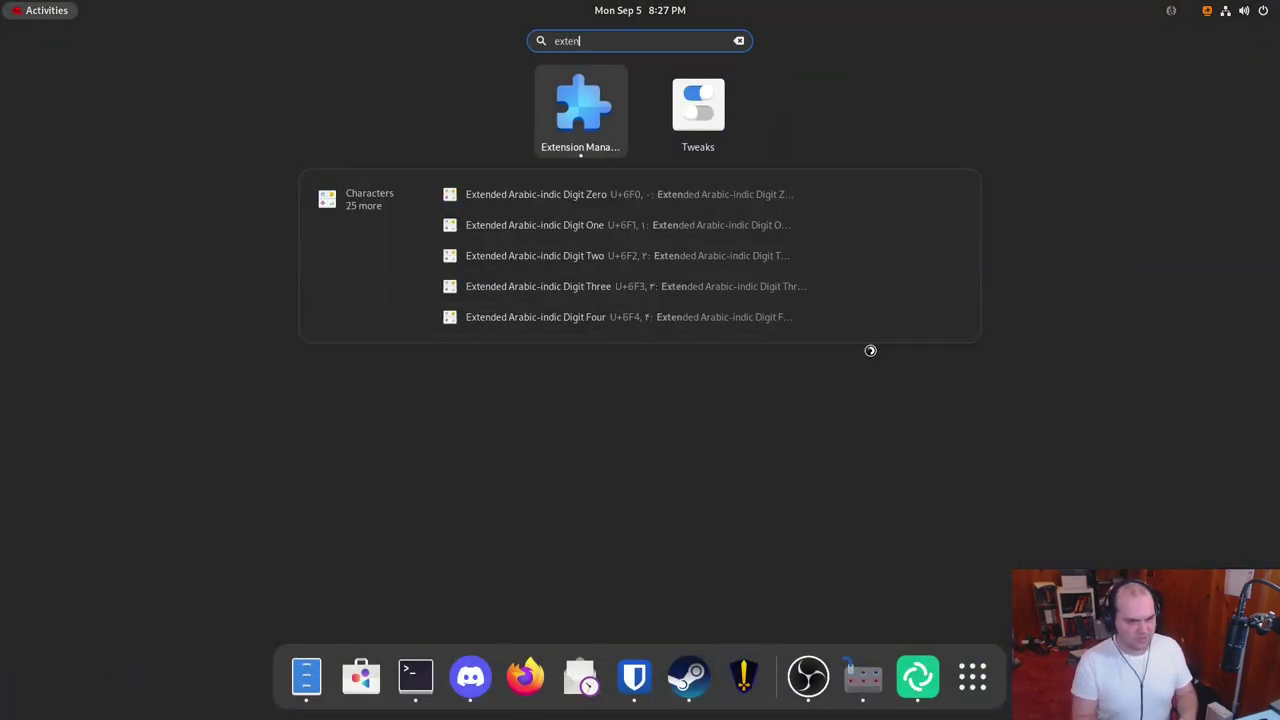
pyautogui.press('Return')
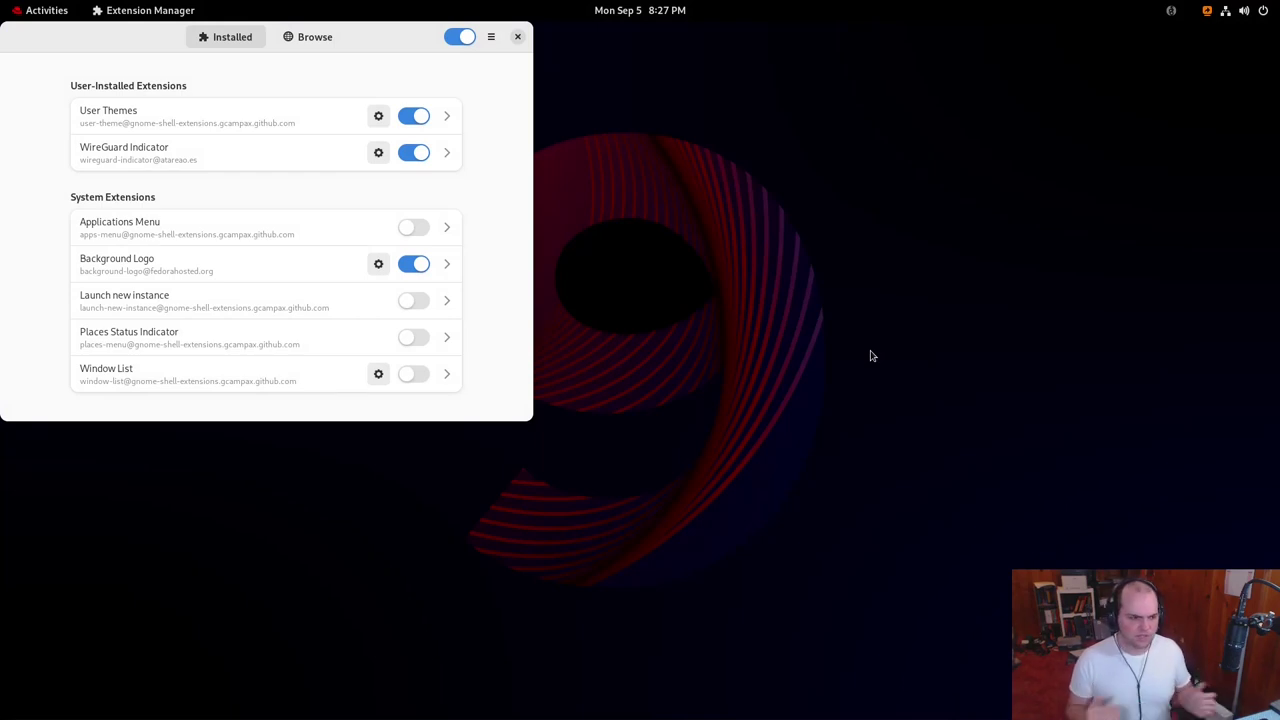
pyautogui.click(316, 44)
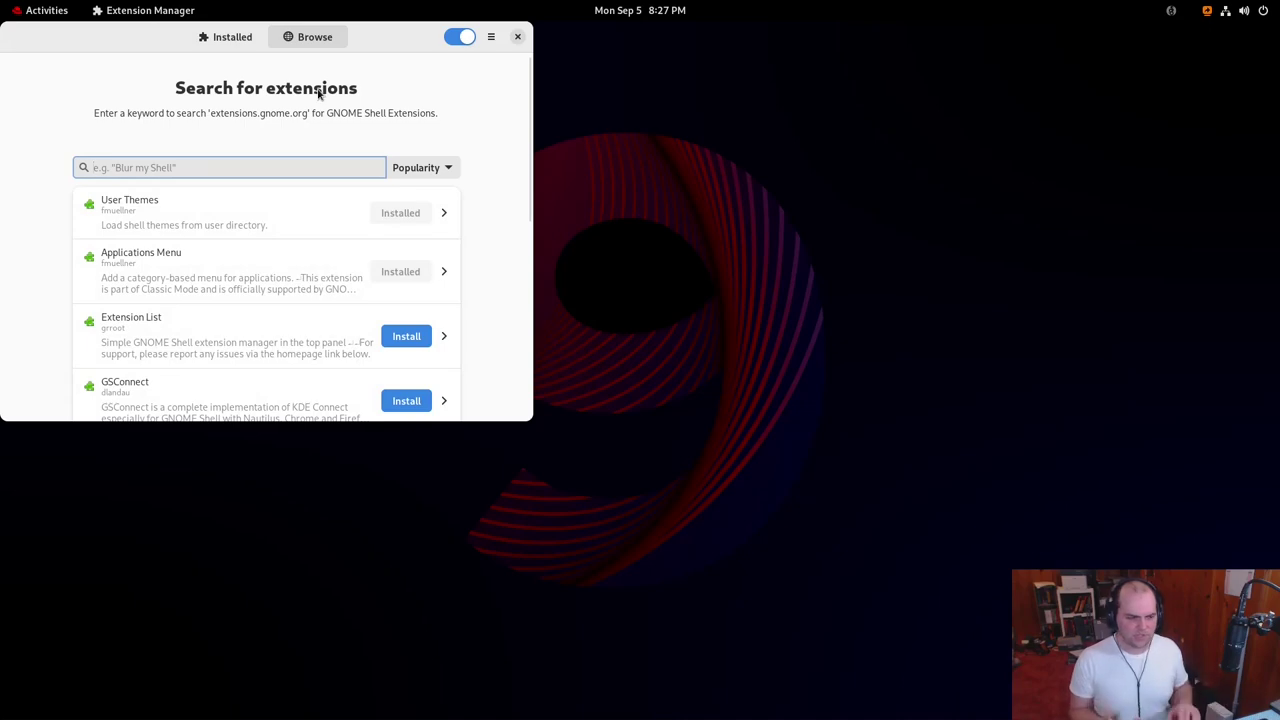
# Launch Firefox, open extensions.gnome.org and look over its list of GNOME Shell extensions
pyautogui.press('super')
pyautogui.write('fire')
pyautogui.press('Return')
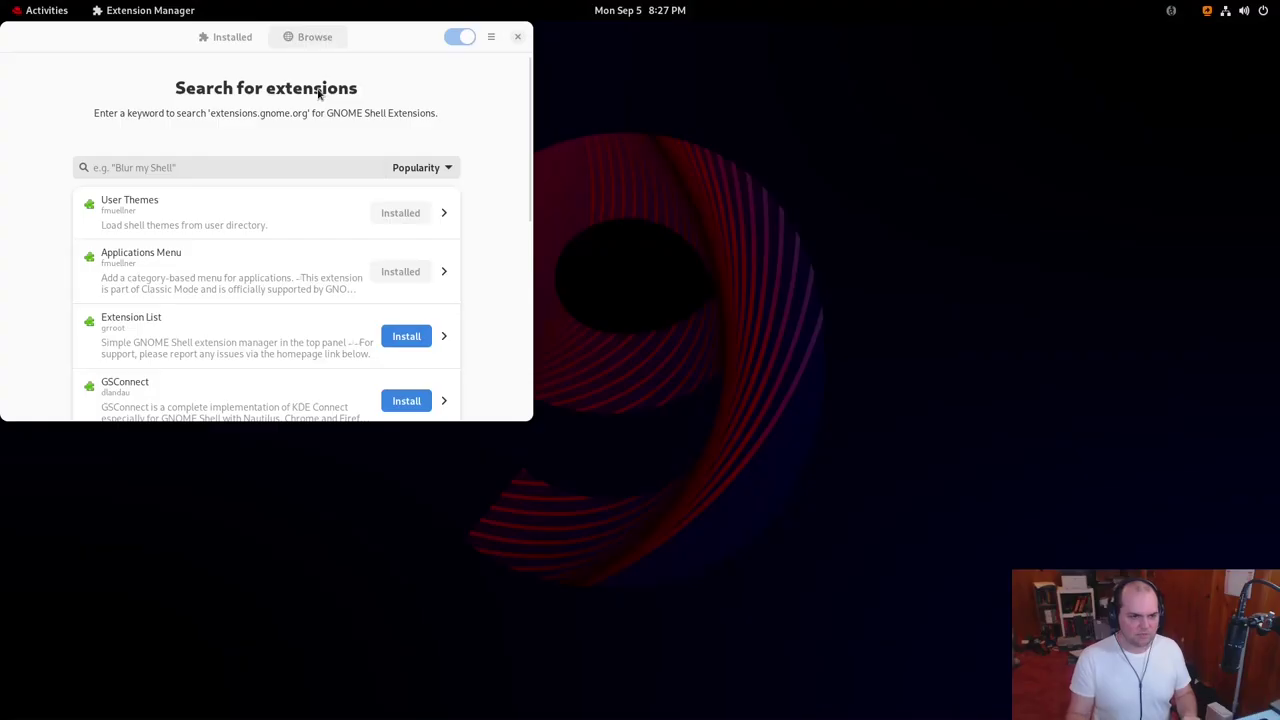
pyautogui.write('exte')
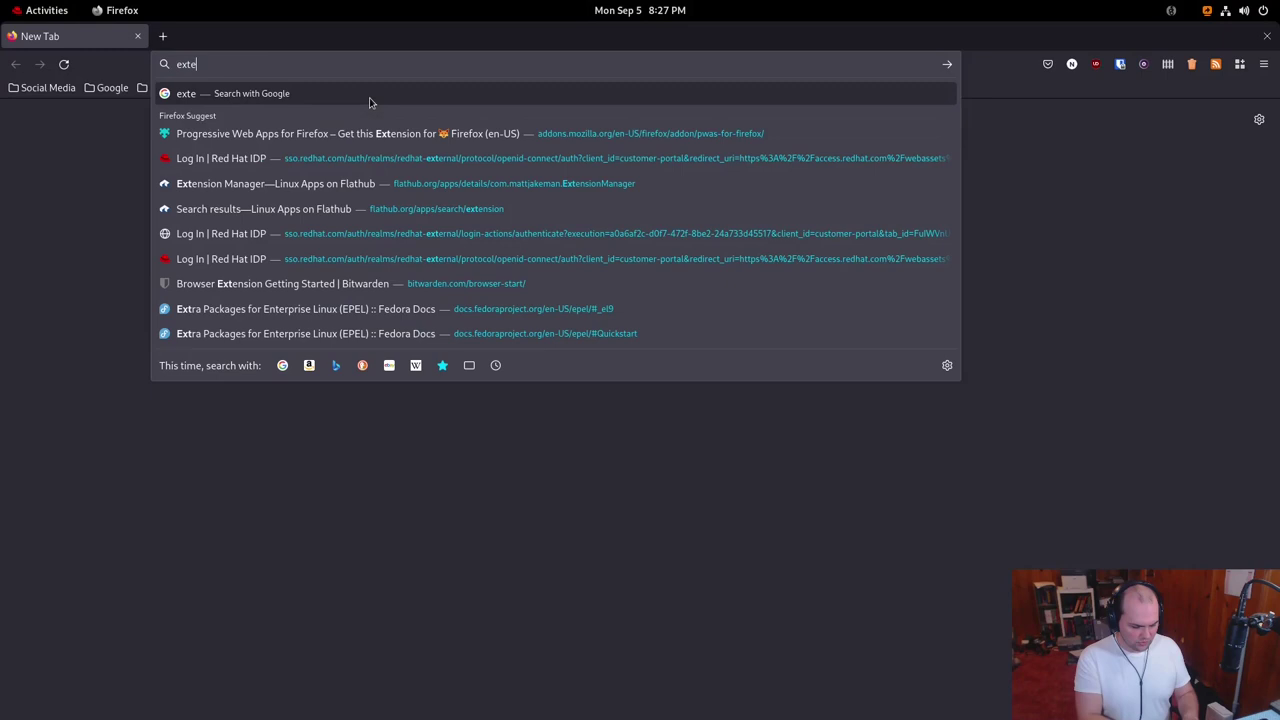
pyautogui.write('nsions.gn')
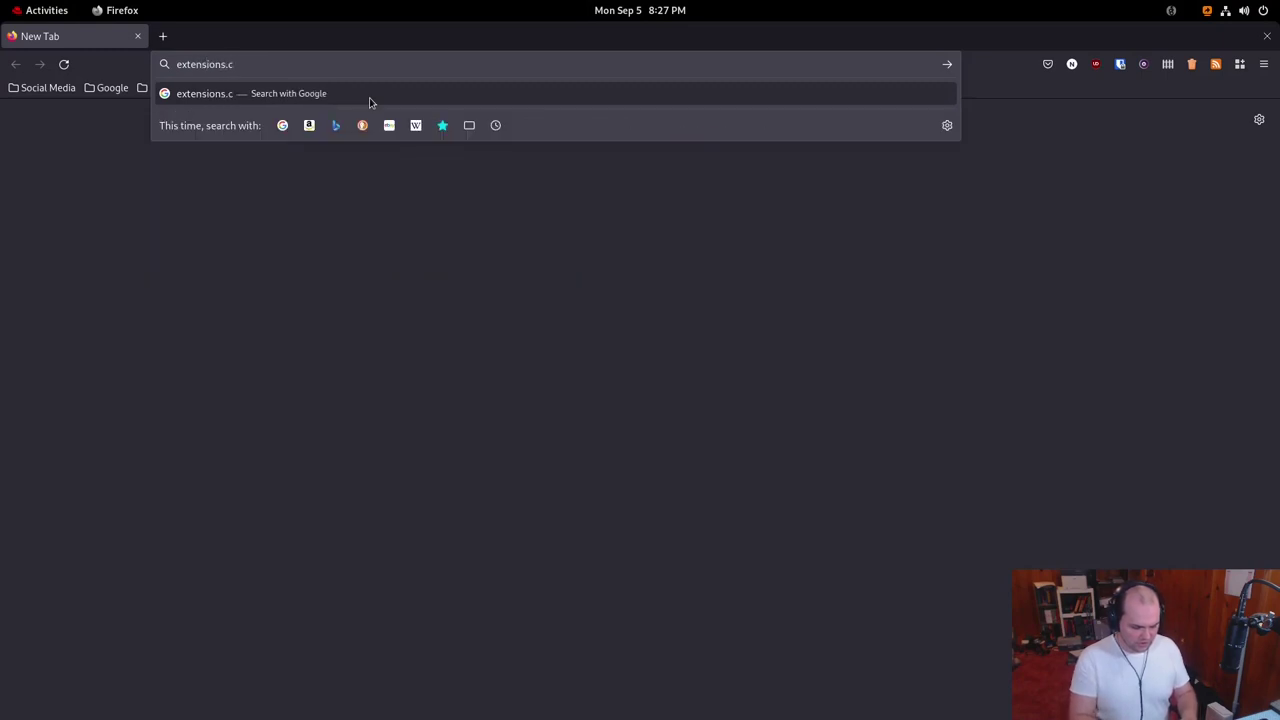
pyautogui.write('ome.org')
pyautogui.press('Return')
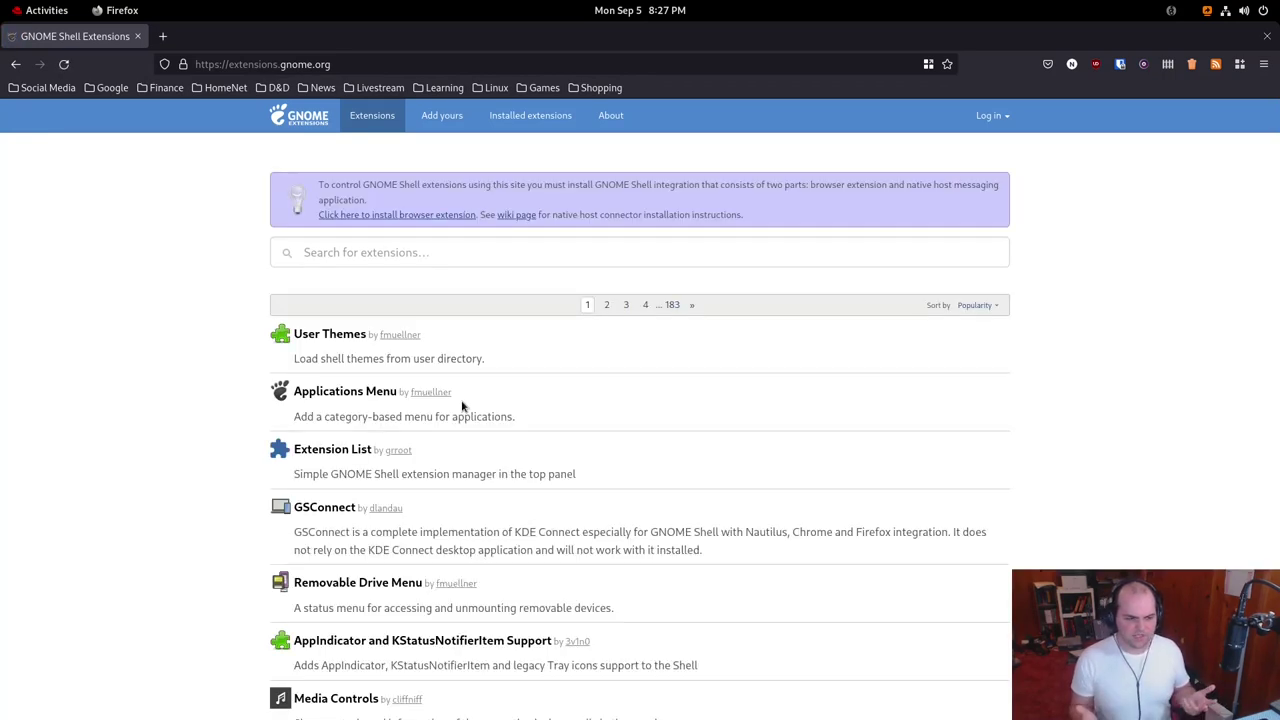
pyautogui.scroll(-5, 513, 413)
pyautogui.scroll(5, 513, 413)
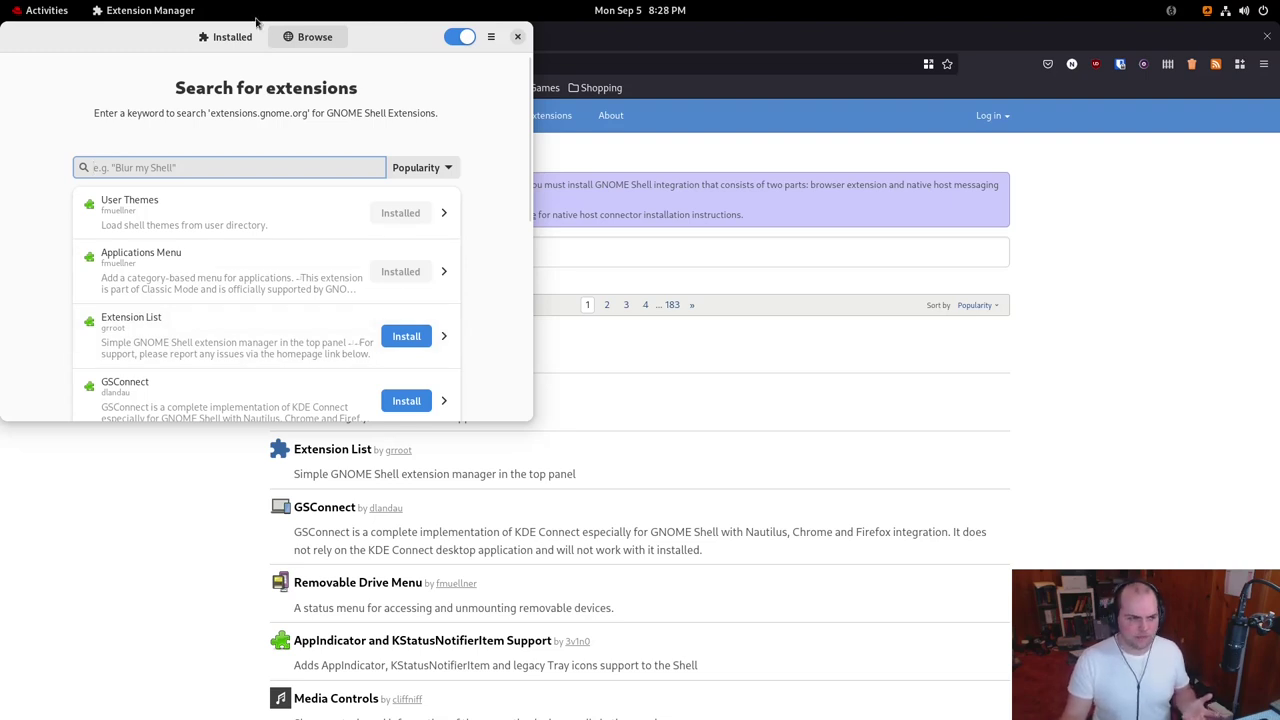
# Turn off the installed User Themes extension in Extension Manager and close its window
pyautogui.click(236, 40)
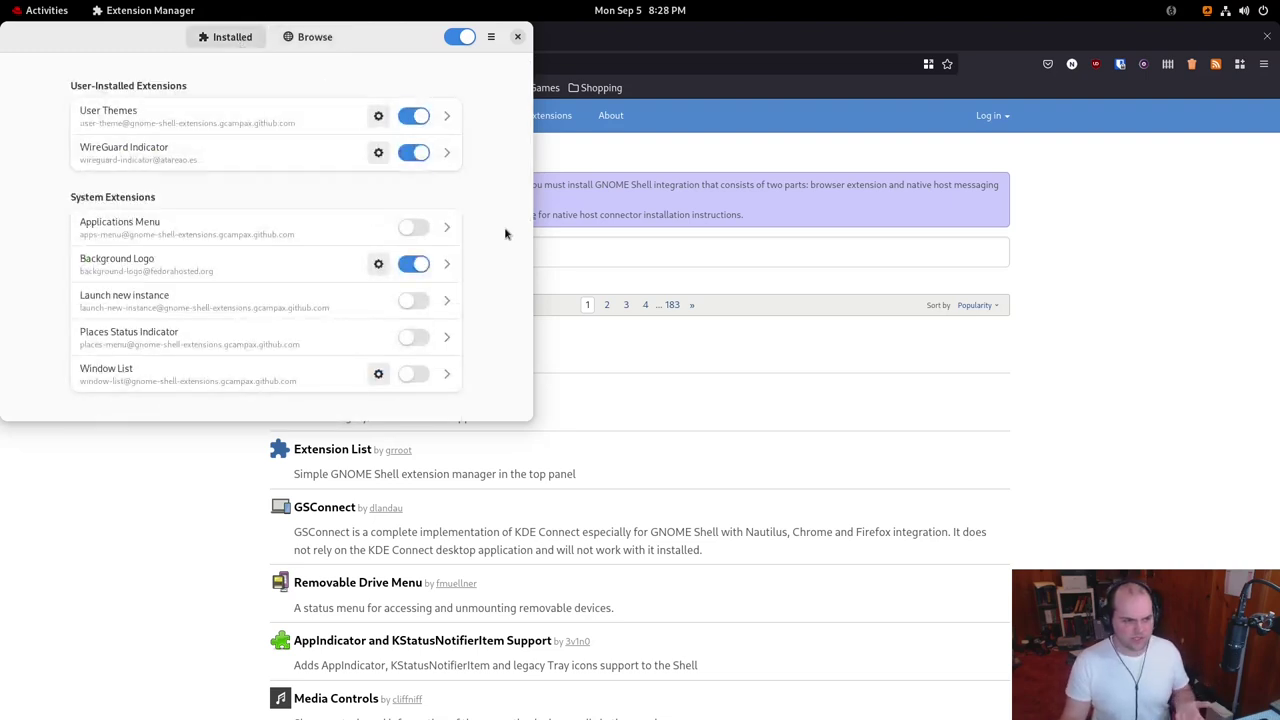
pyautogui.moveTo(378, 48); pyautogui.dragTo(533, 90)
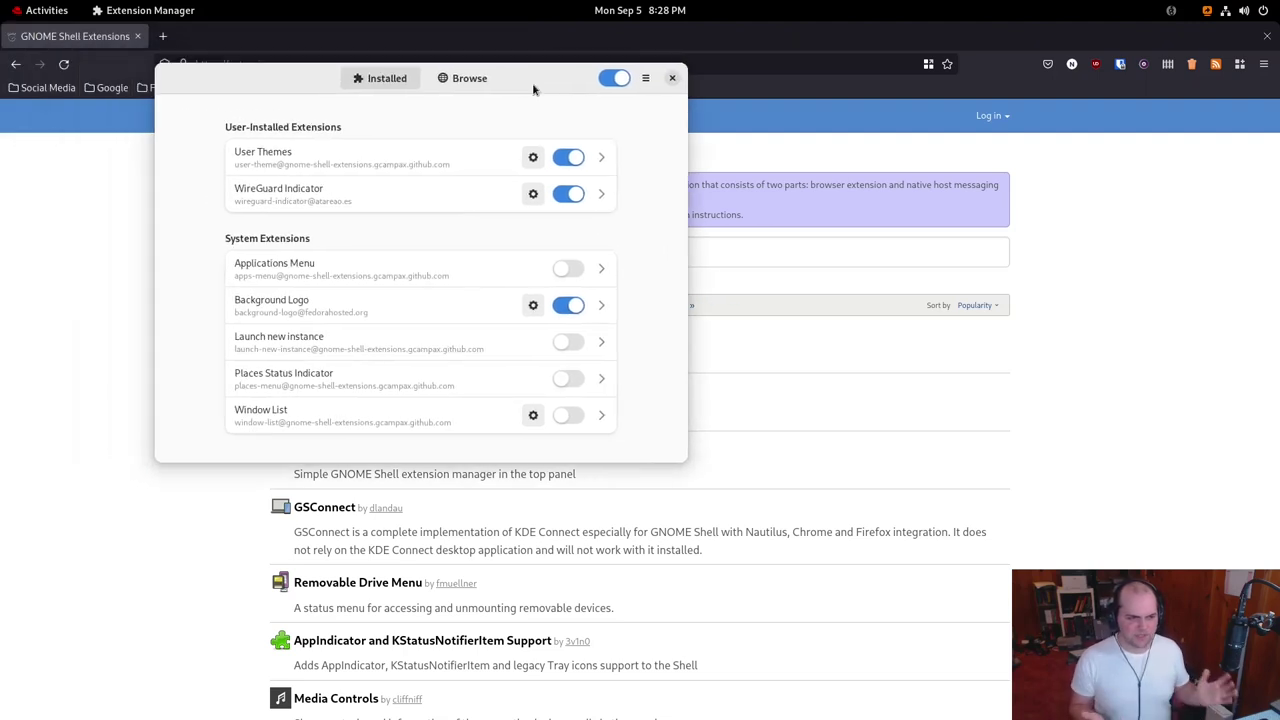
pyautogui.click(568, 157)
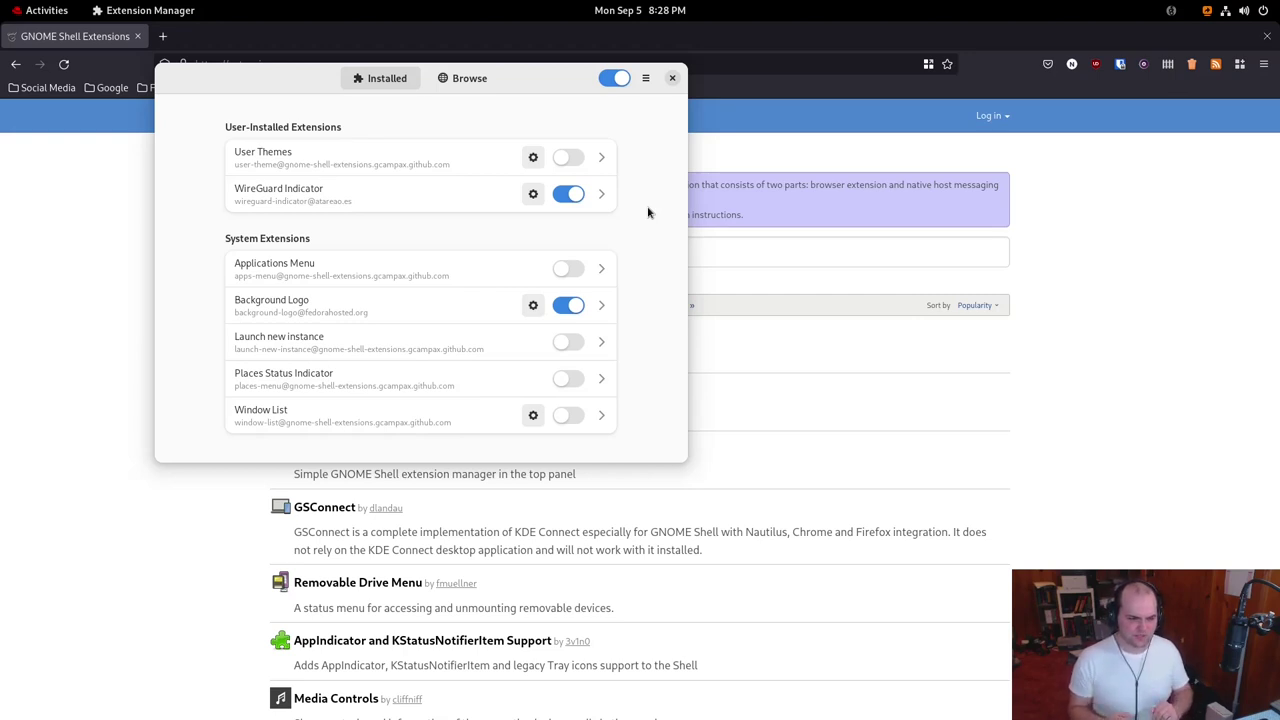
pyautogui.click(672, 78)
# Look through the first page of extensions on extensions.gnome.org and go to page 2
pyautogui.scroll(-5, 740, 362)
pyautogui.scroll(4, 666, 382)
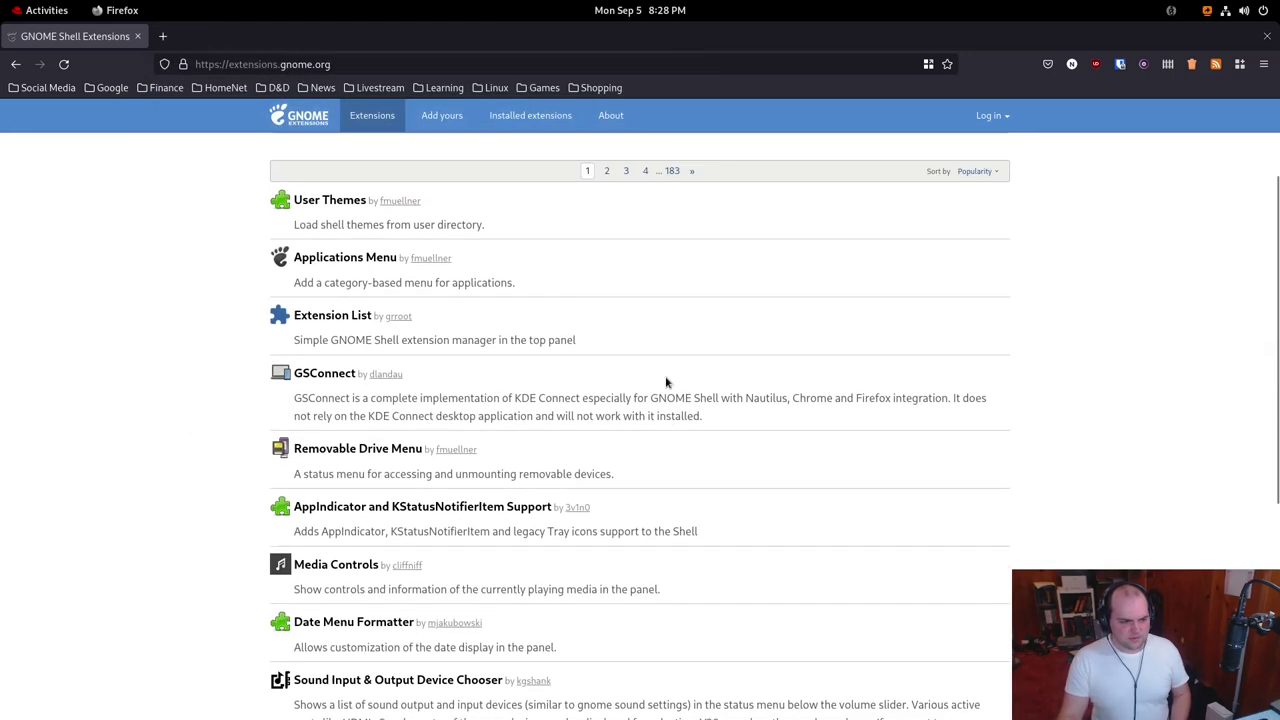
pyautogui.scroll(-3, 674, 405)
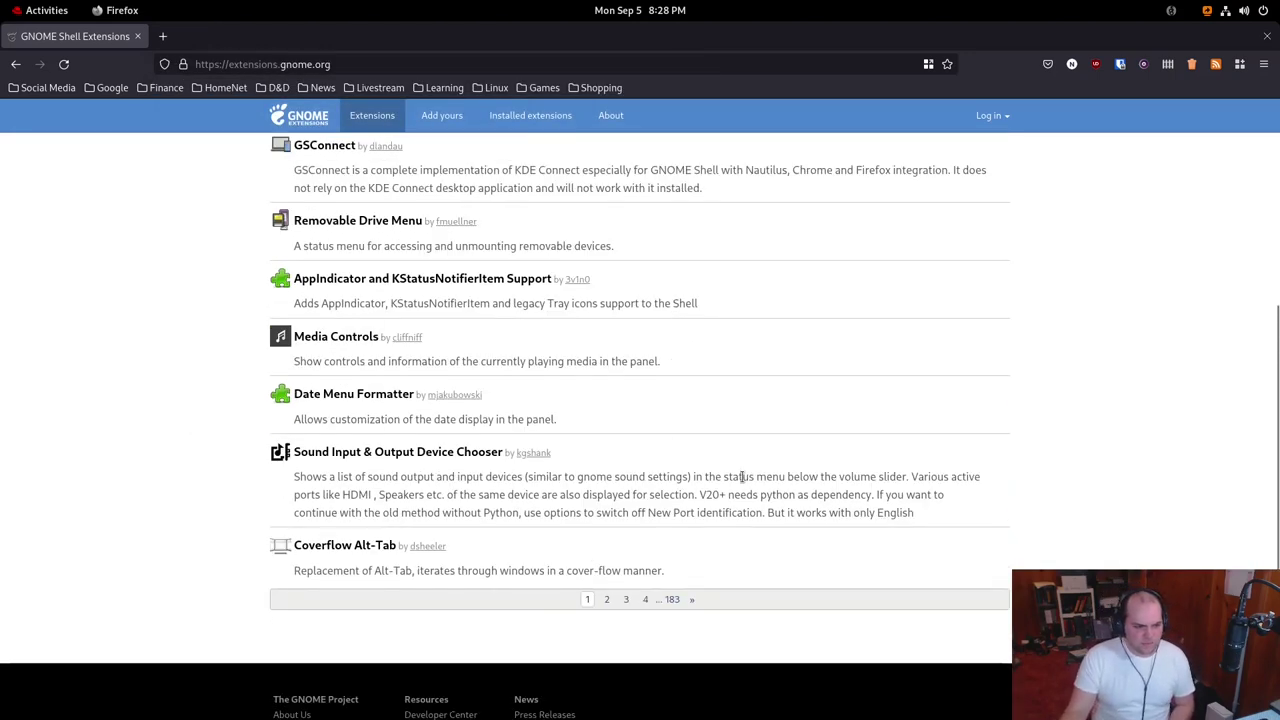
pyautogui.click(607, 599)
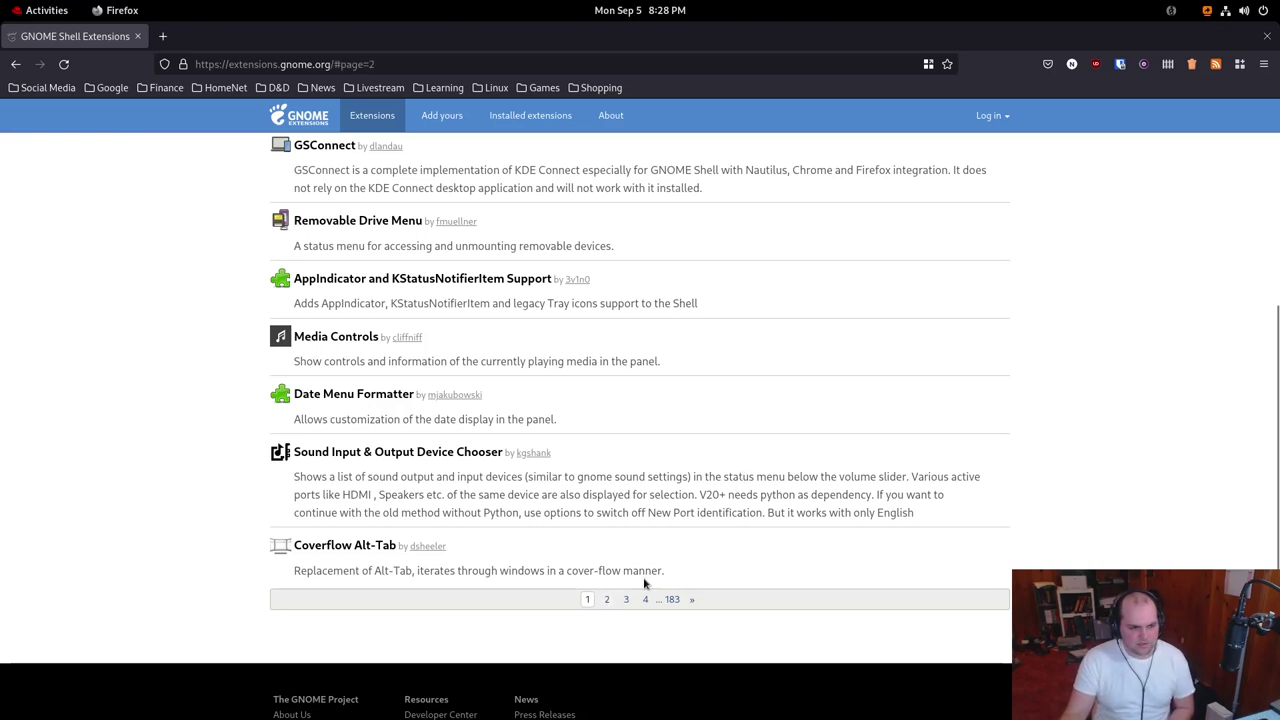
# Open the Caffeine extension's page from the list and try to install it from the website, cancelling the link request
pyautogui.scroll(-4, 583, 434)
pyautogui.scroll(4, 575, 433)
pyautogui.click(319, 450)
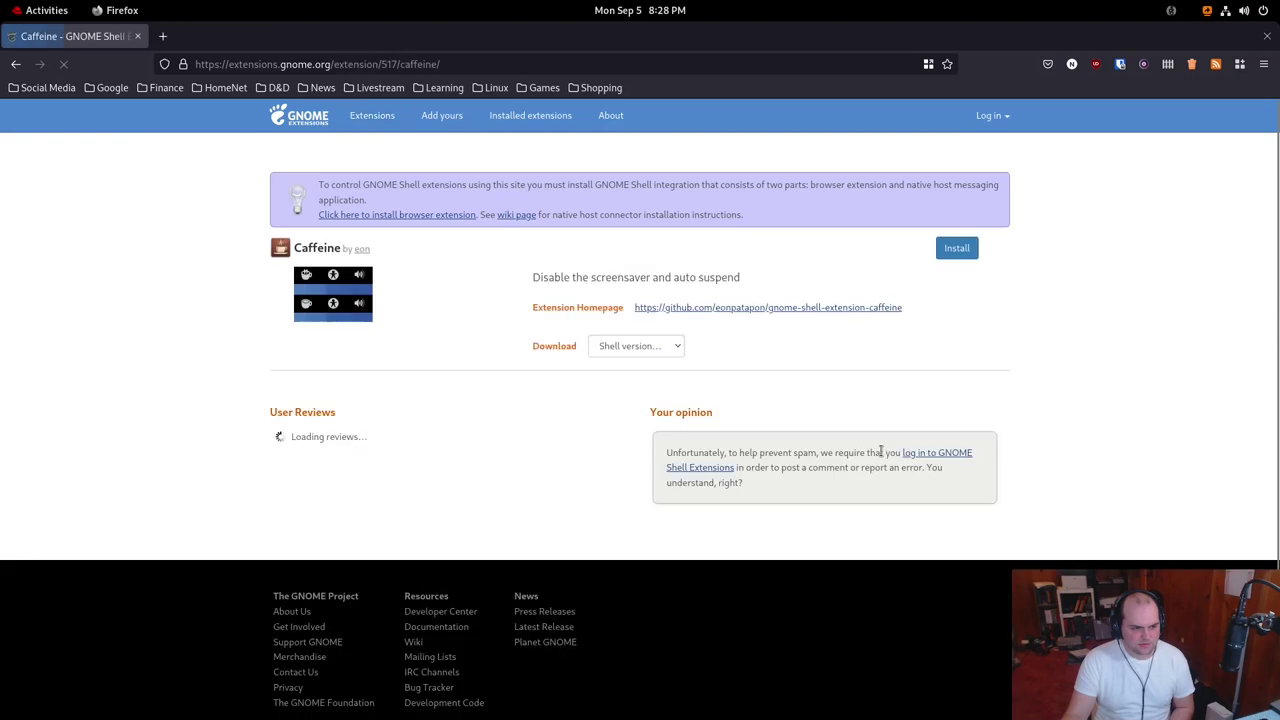
pyautogui.click(957, 248)
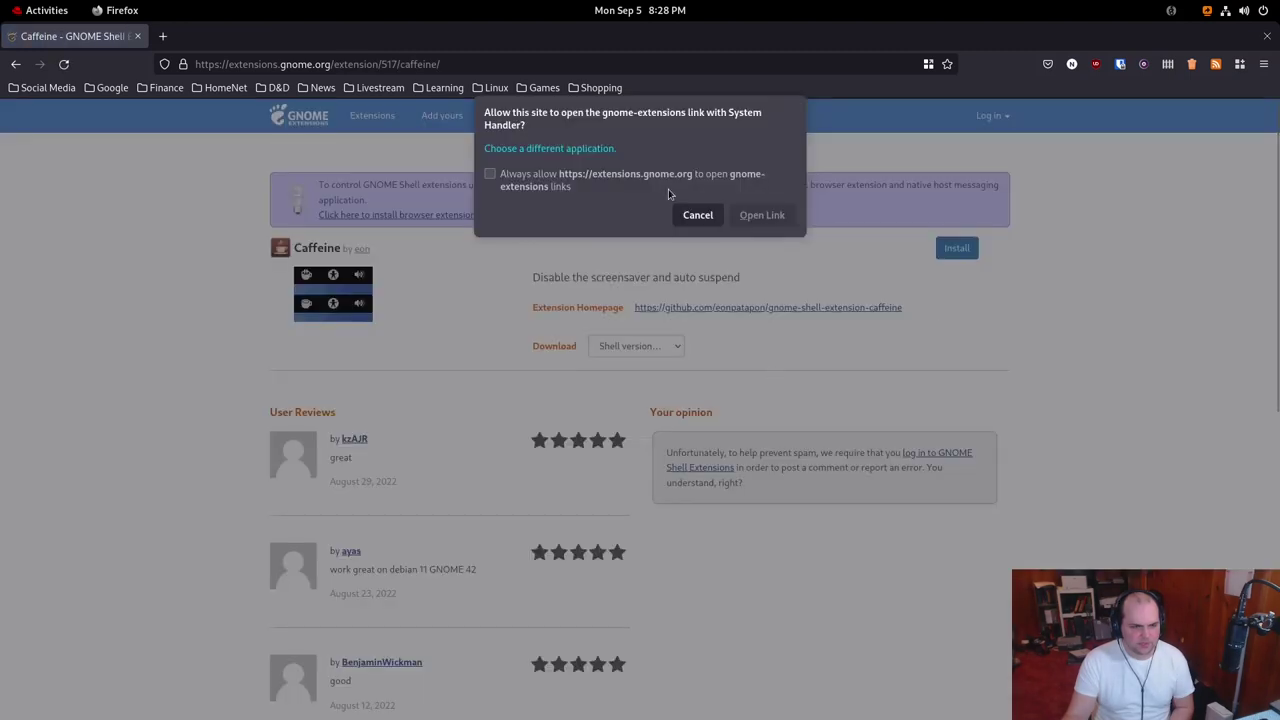
pyautogui.click(703, 215)
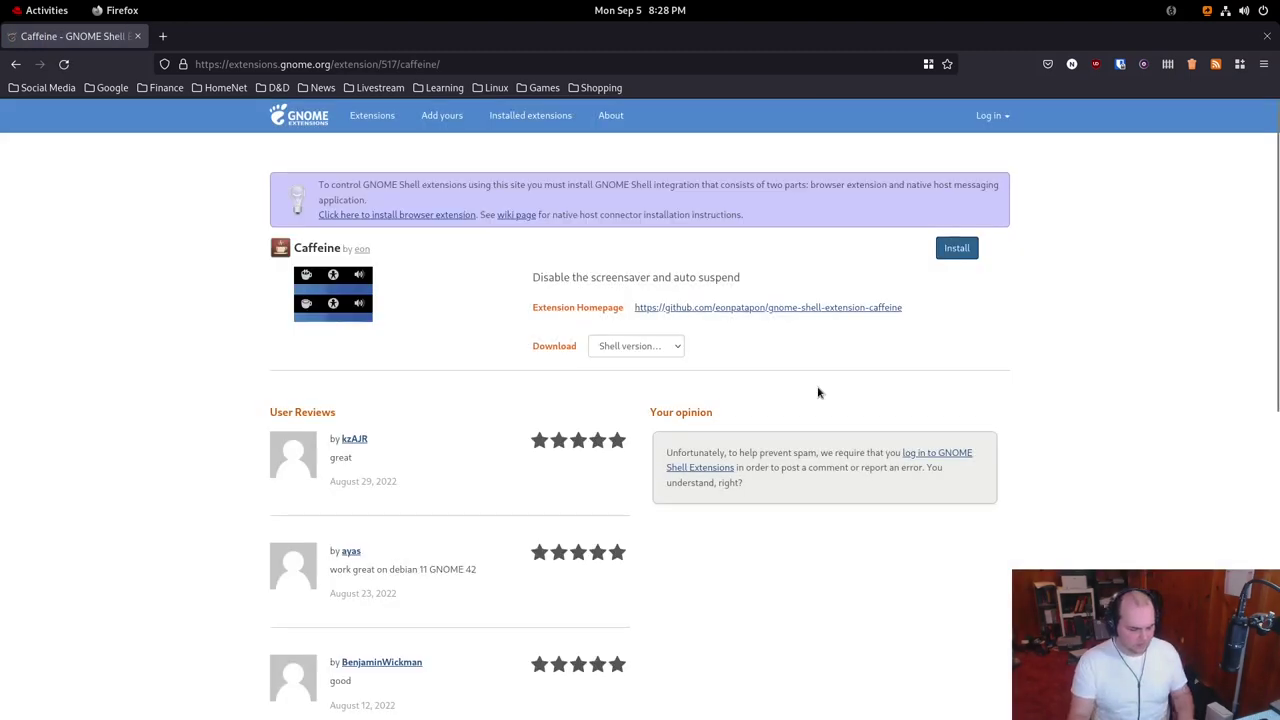
# Launch Extension Manager from the overview search, find the Caffeine extension with the search term "caffei" and install it
pyautogui.press('super')
pyautogui.write('exte')
pyautogui.press('Return')
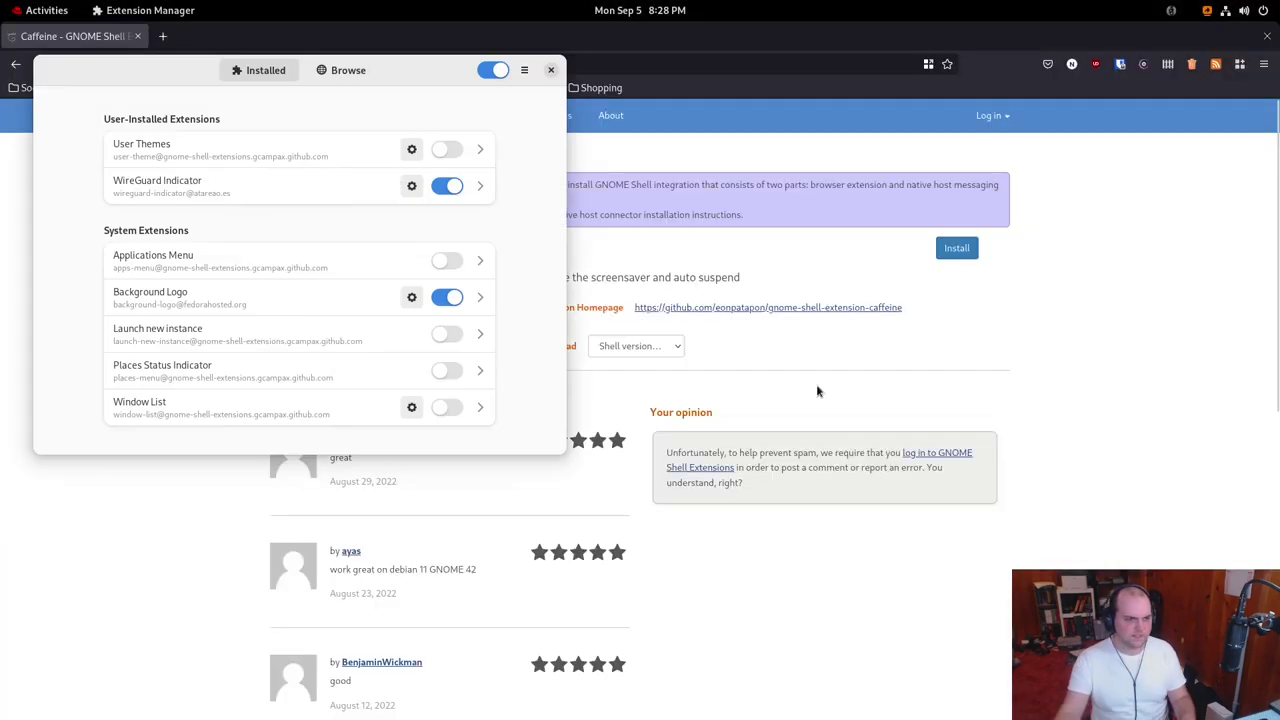
pyautogui.click(352, 78)
pyautogui.write('caffei')
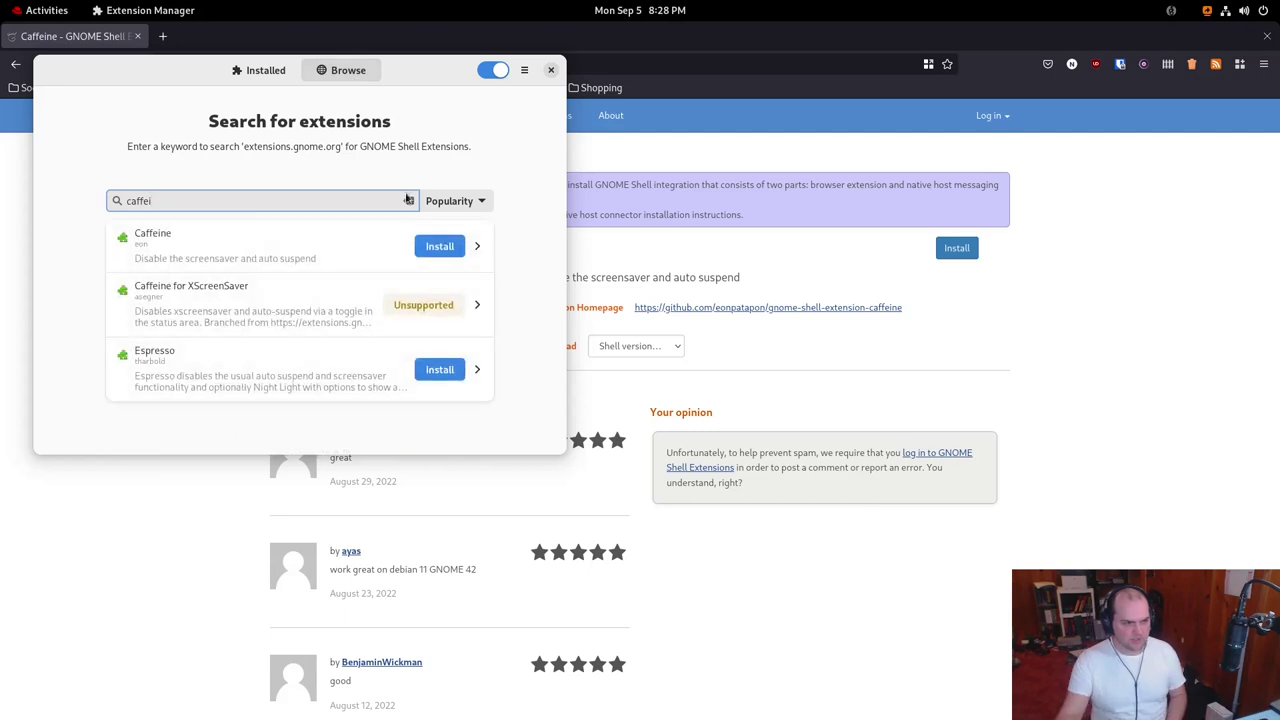
pyautogui.click(439, 246)
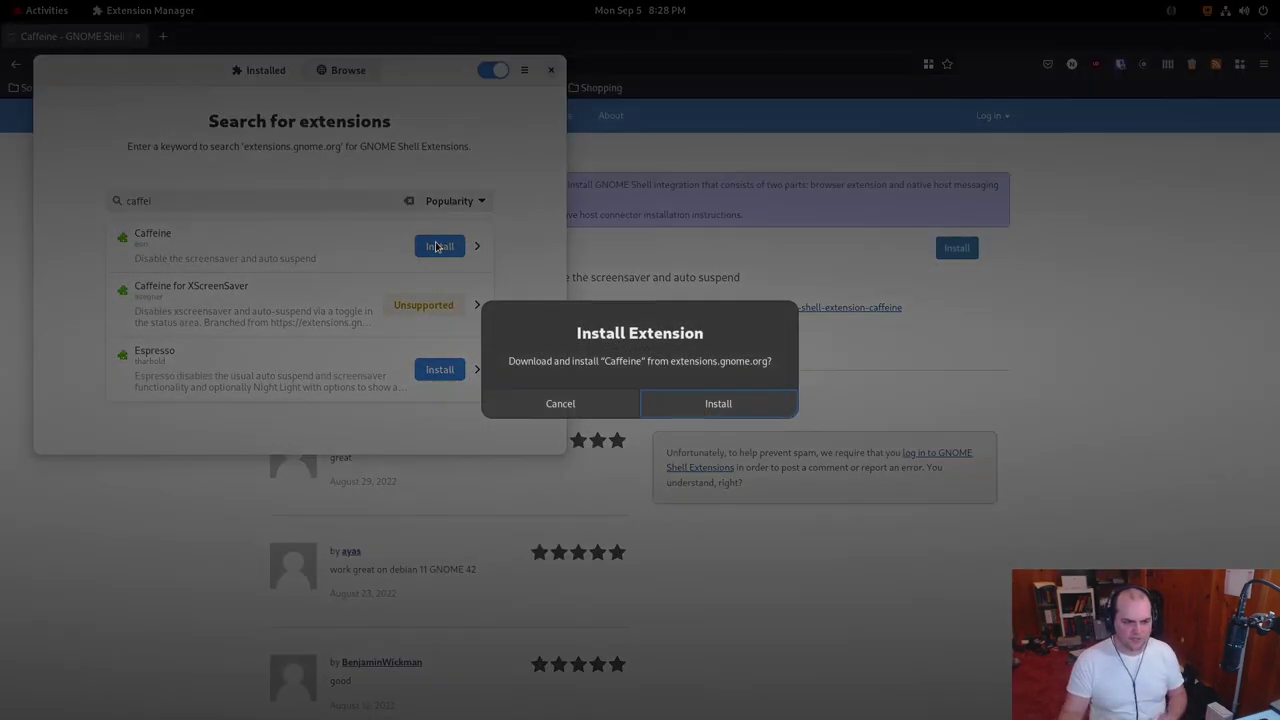
pyautogui.press('Return')
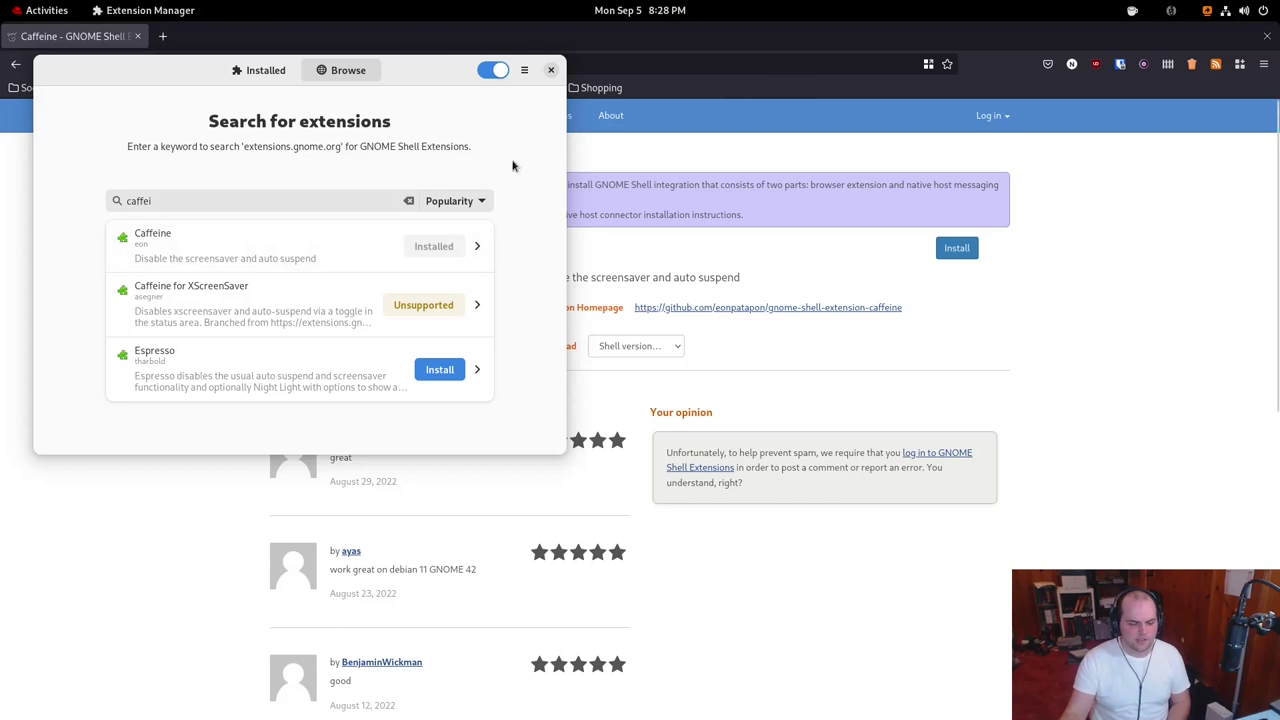
# Clear the extension search and install AppIndicator and KStatusNotifierItem Support from the list of popular extensions
pyautogui.click(369, 204)
pyautogui.hotkey('ctrl', 'a')
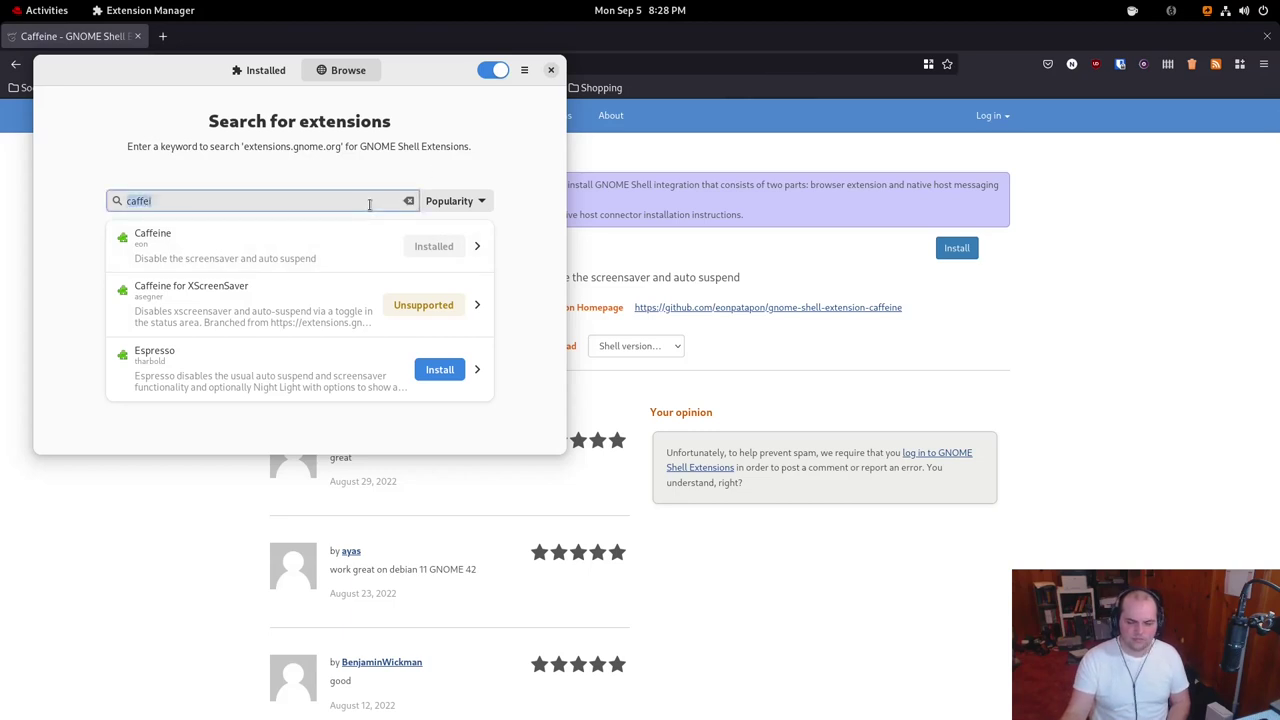
pyautogui.press('BackSpace')
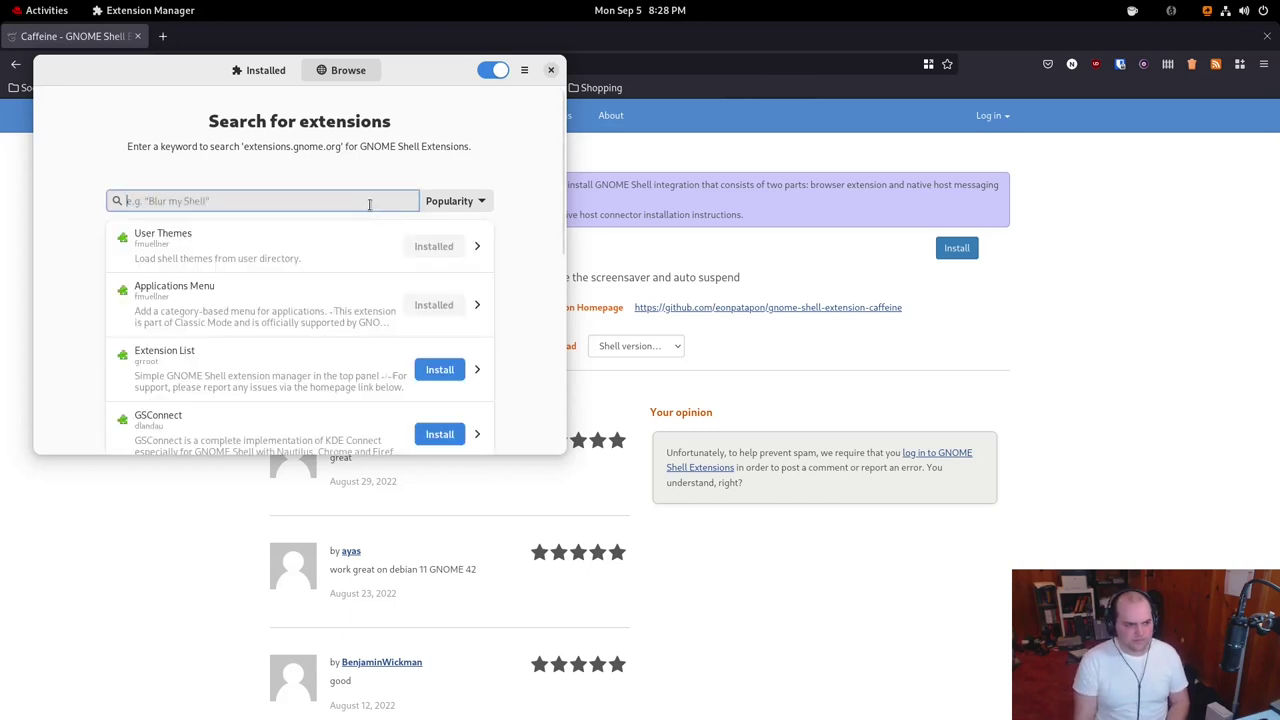
pyautogui.click(428, 434)
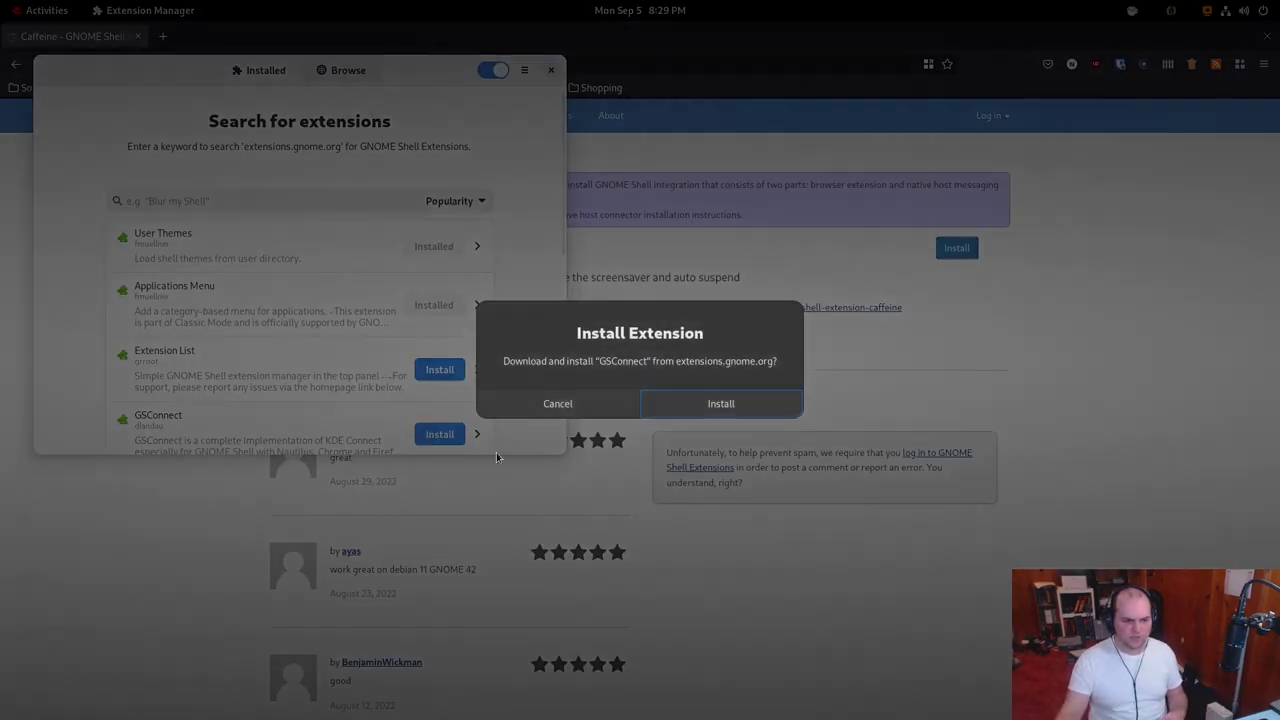
pyautogui.click(548, 403)
pyautogui.scroll(-4, 423, 337)
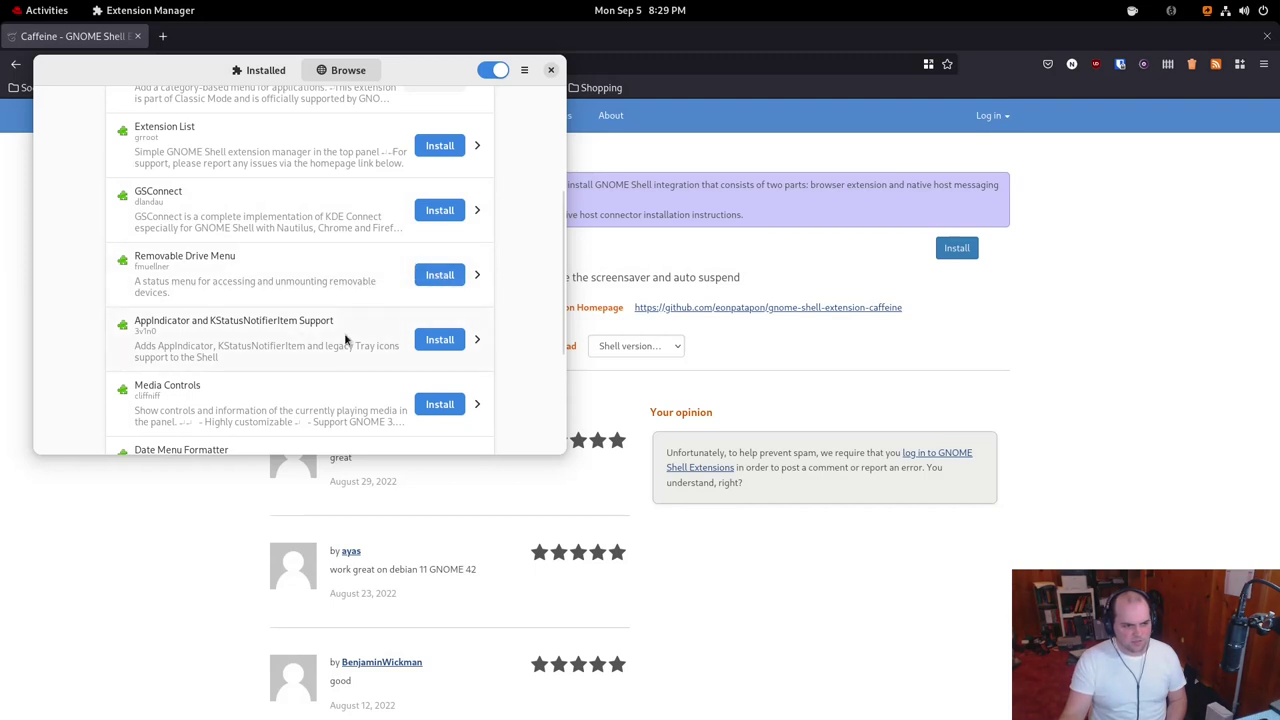
pyautogui.click(440, 340)
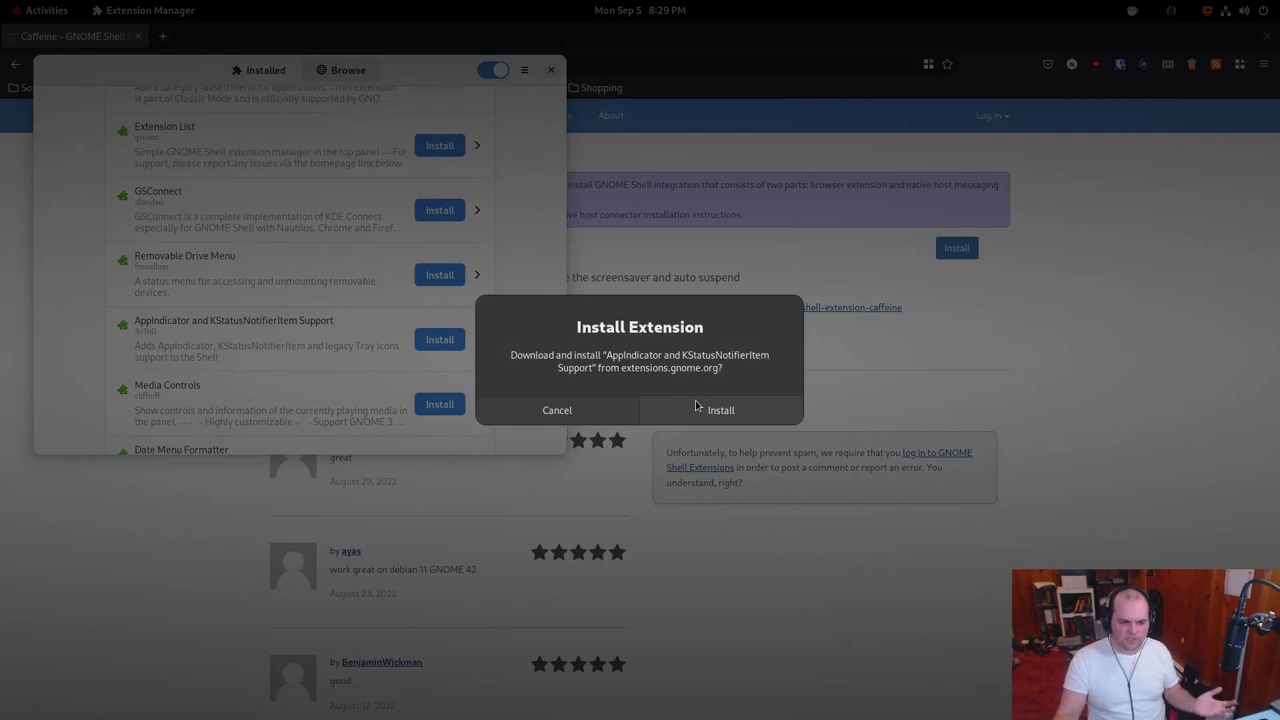
pyautogui.click(697, 405)
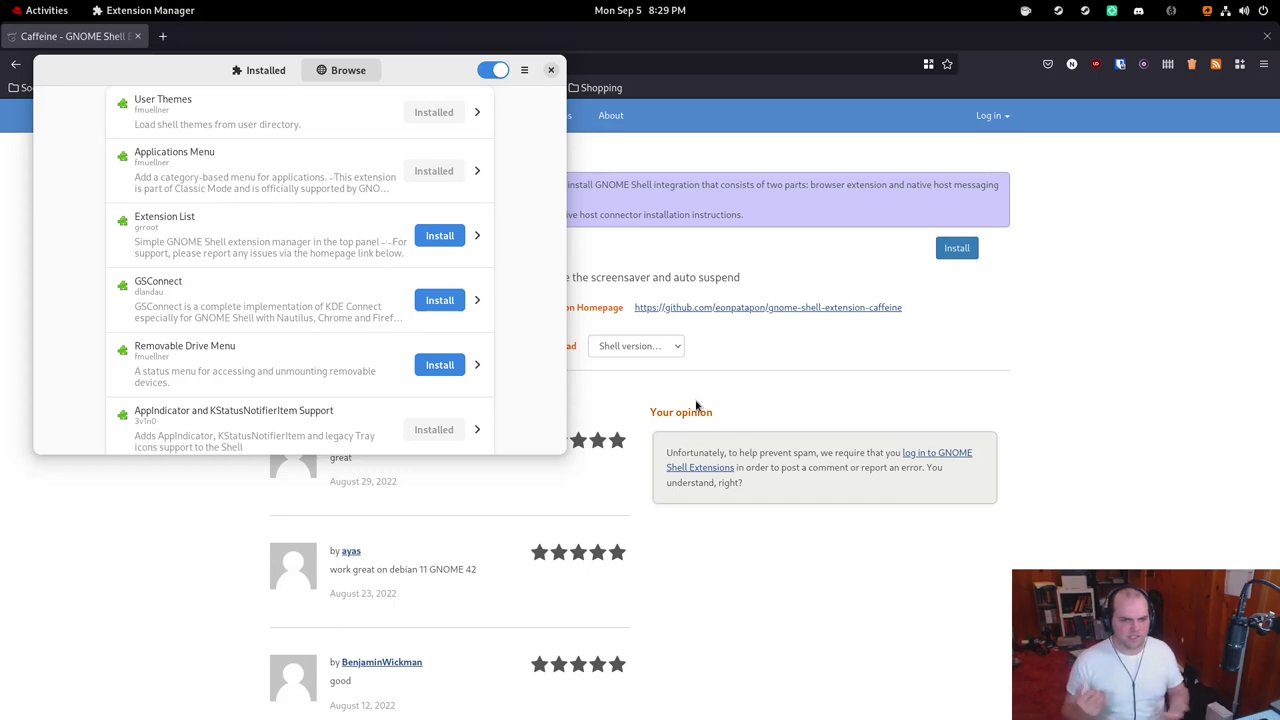
# Show the menus of the two Steam tray indicators in the top bar
pyautogui.click(1086, 11)
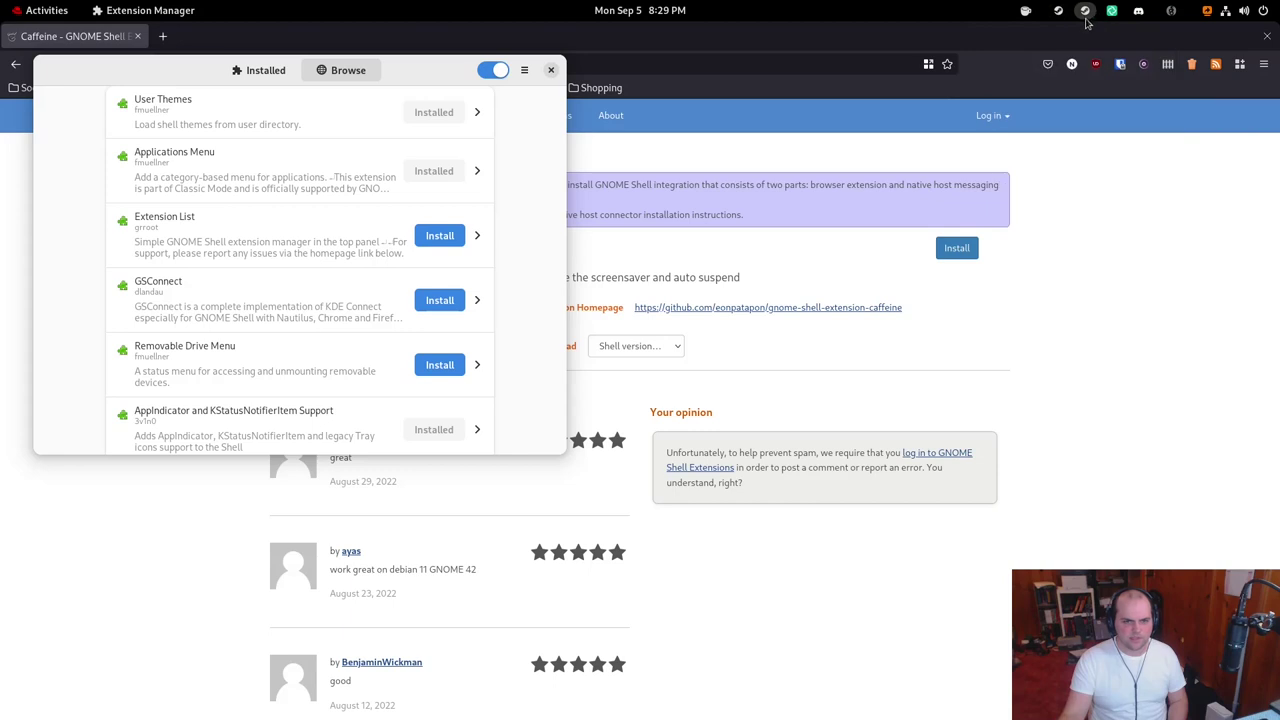
pyautogui.click(1090, 11)
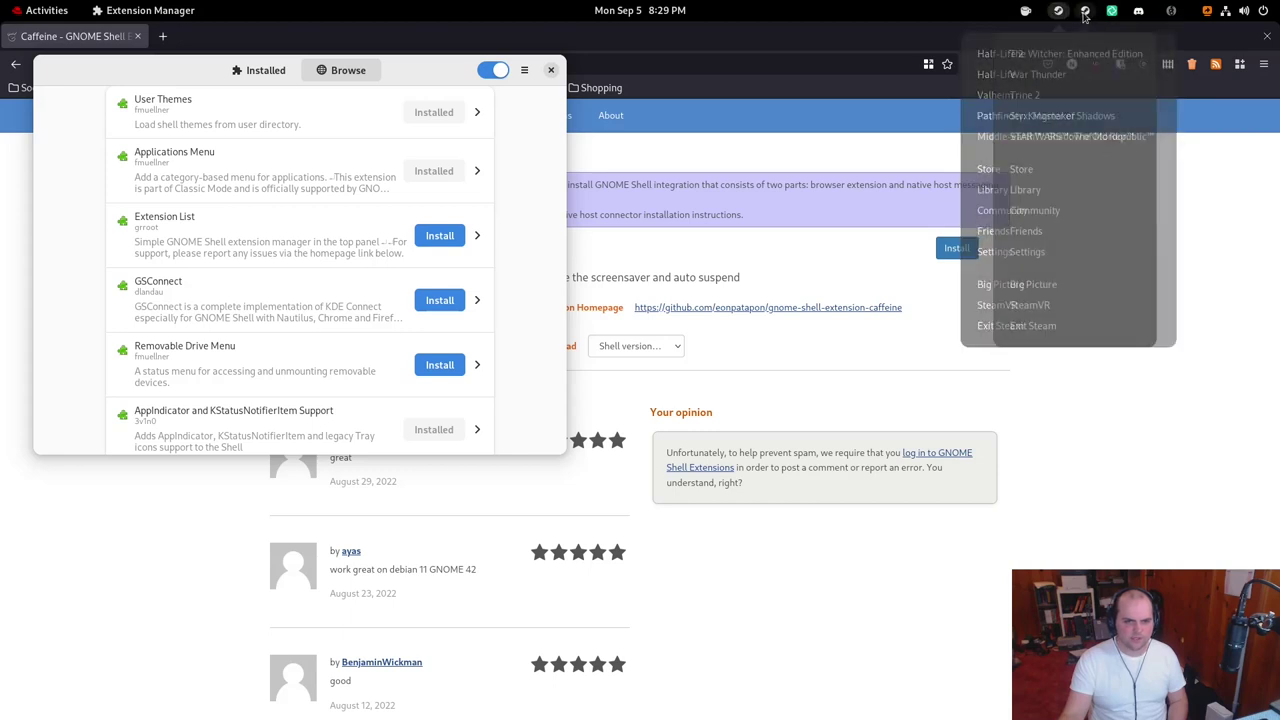
pyautogui.moveTo(1045, 20)
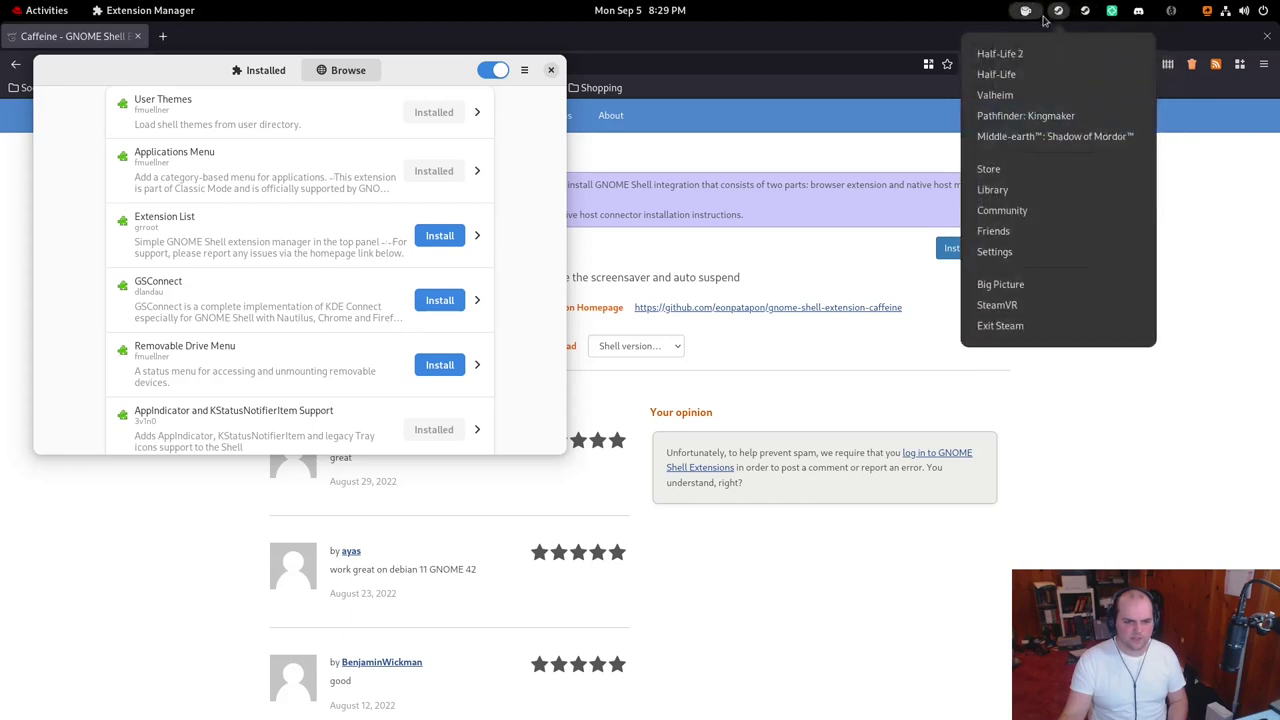
pyautogui.click(989, 325)
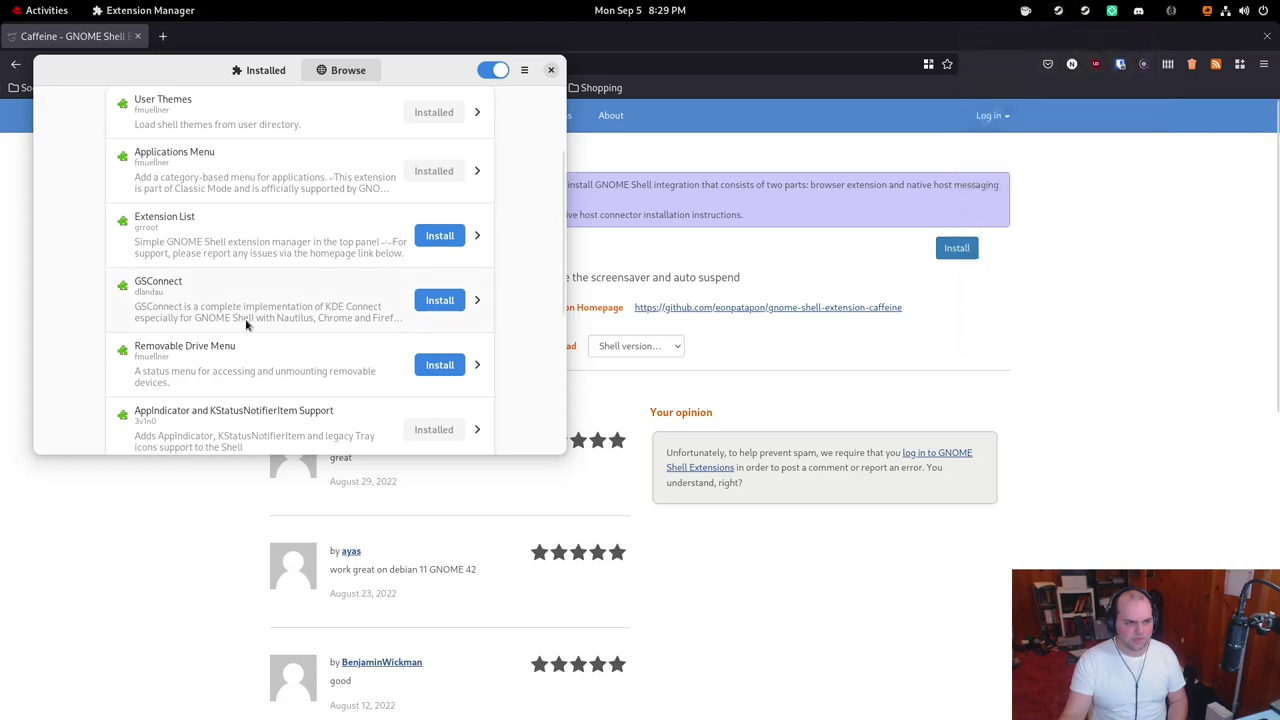
# Turn all extensions off and back on from the installed extensions list, and close Extension Manager and Firefox
pyautogui.scroll(3, 250, 326)
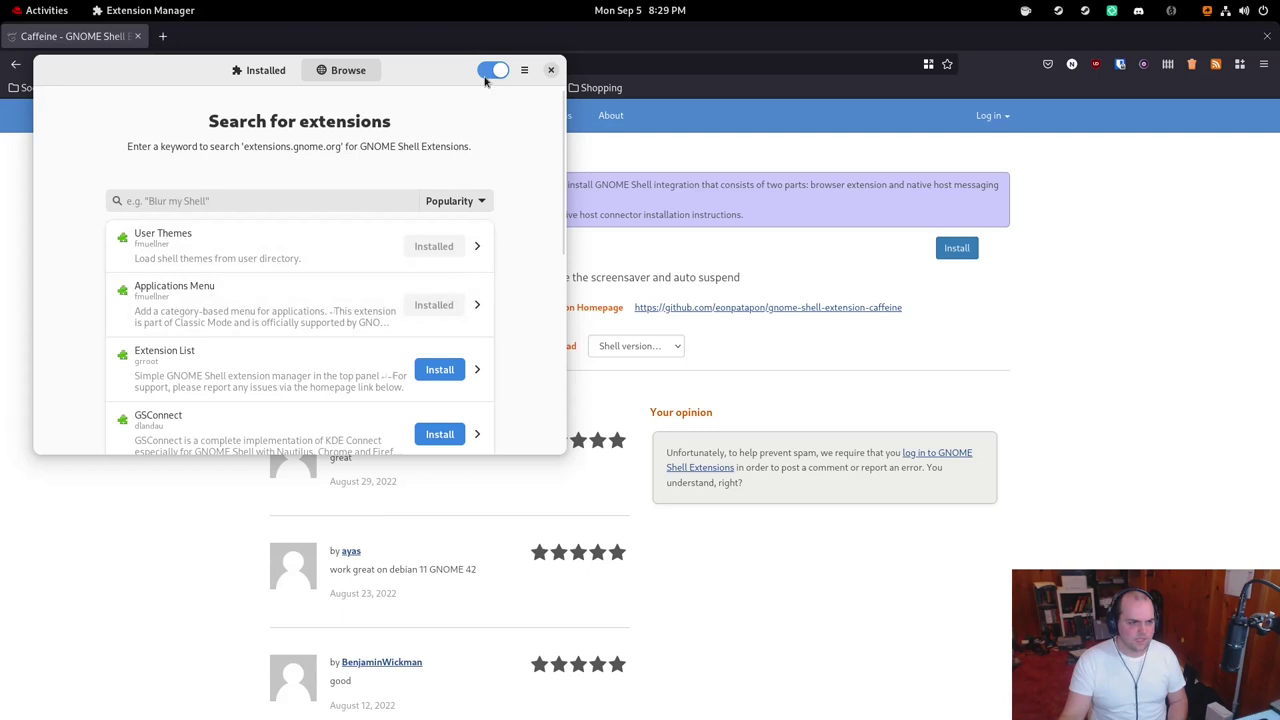
pyautogui.click(262, 71)
pyautogui.click(496, 71)
pyautogui.click(496, 71)
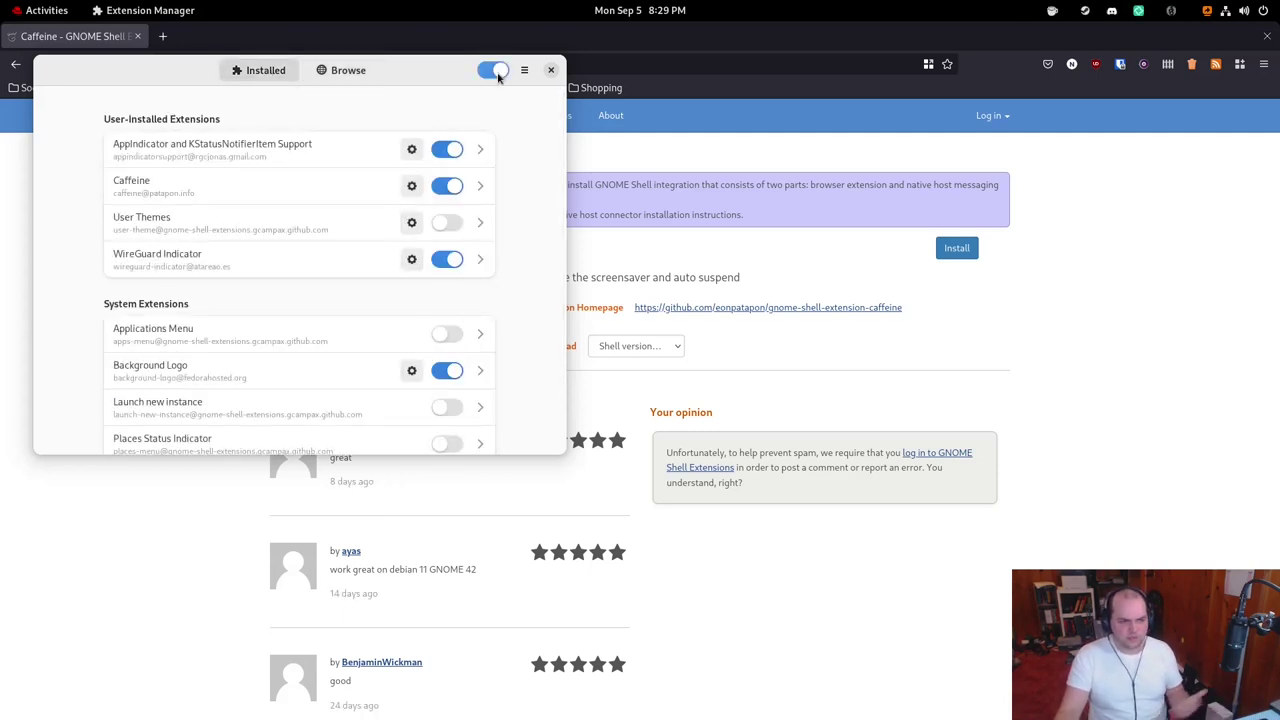
pyautogui.scroll(-1, 397, 300)
pyautogui.scroll(1, 397, 303)
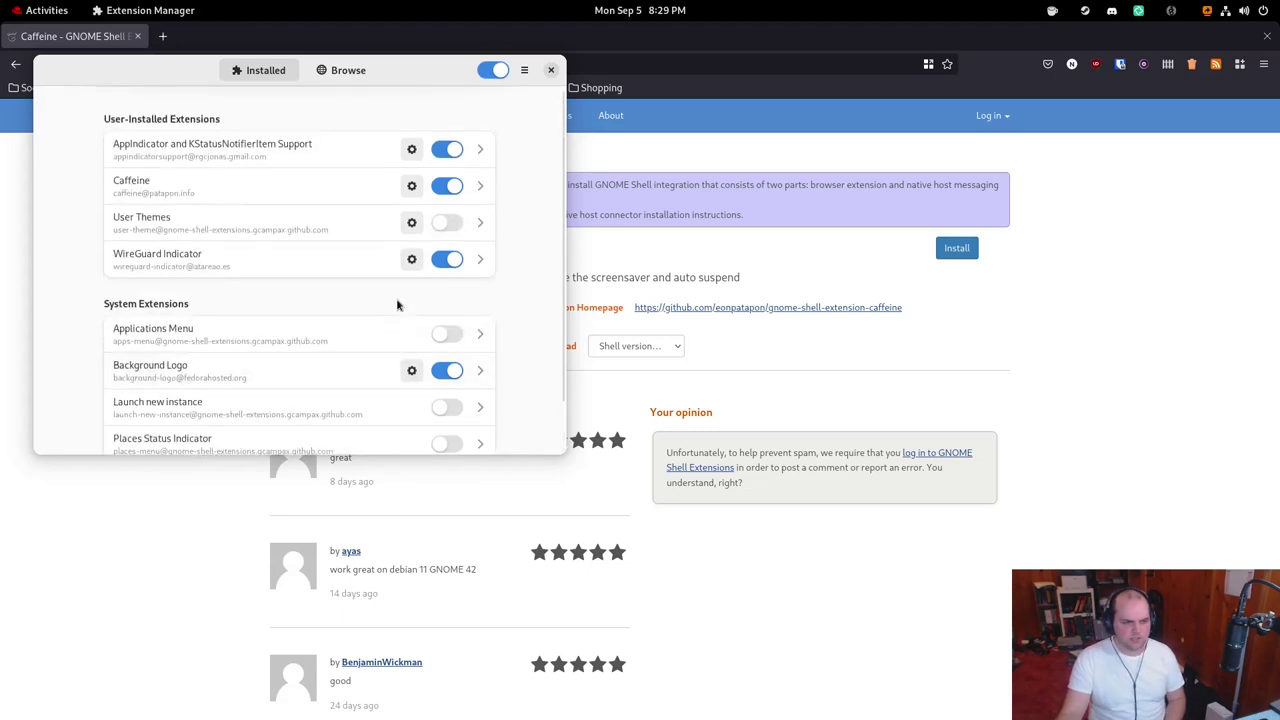
pyautogui.click(551, 70)
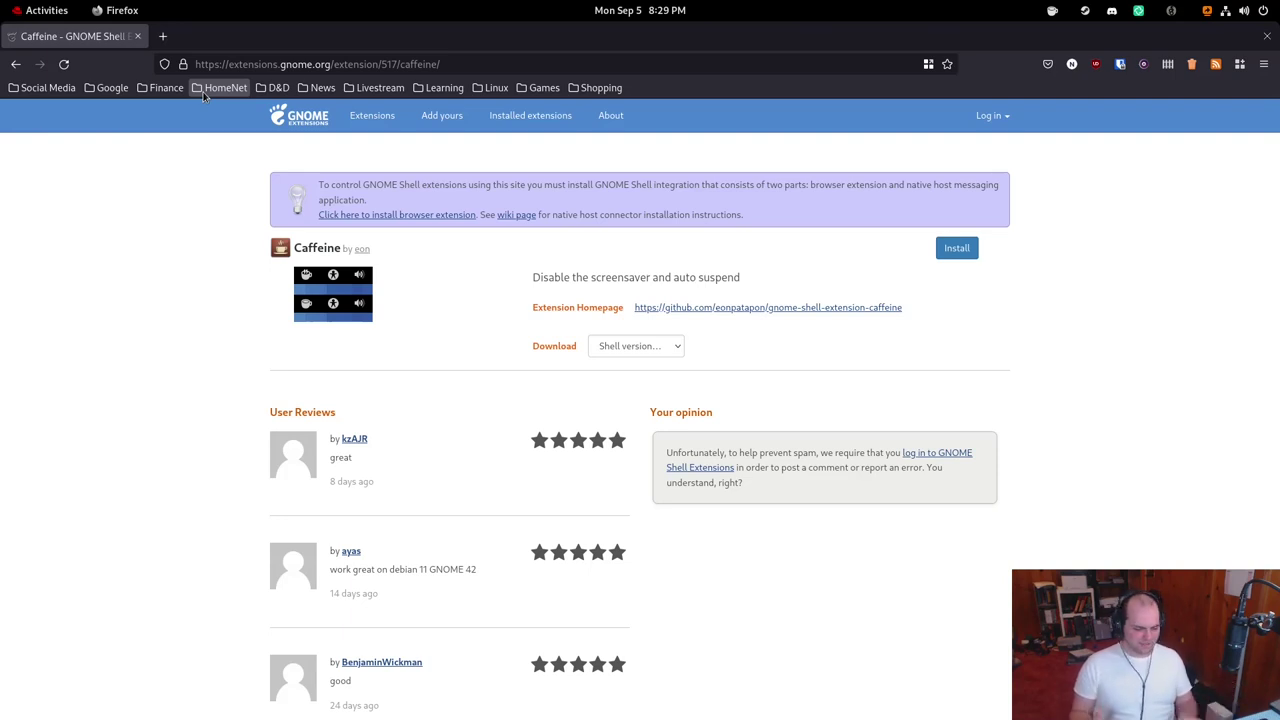
pyautogui.hotkey('ctrl', 'q')
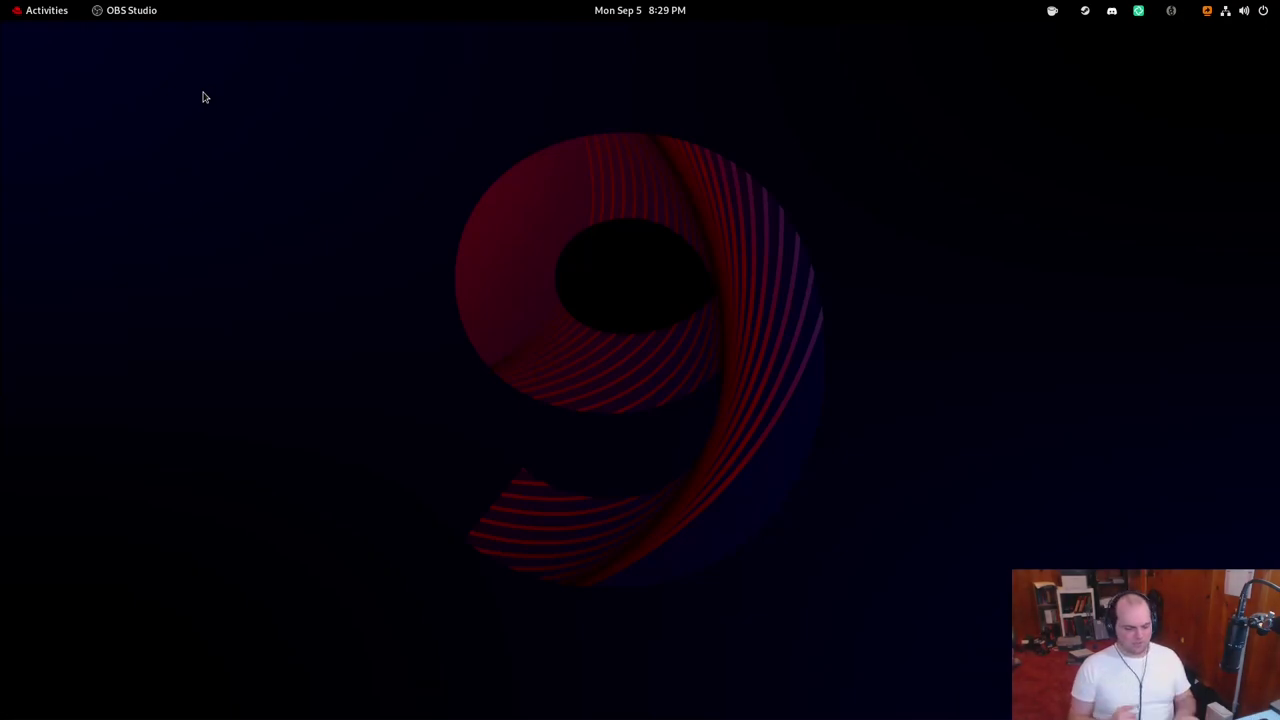
# Launch Gradience from the overview search and look through its color settings
pyautogui.press('super')
pyautogui.write('ad')
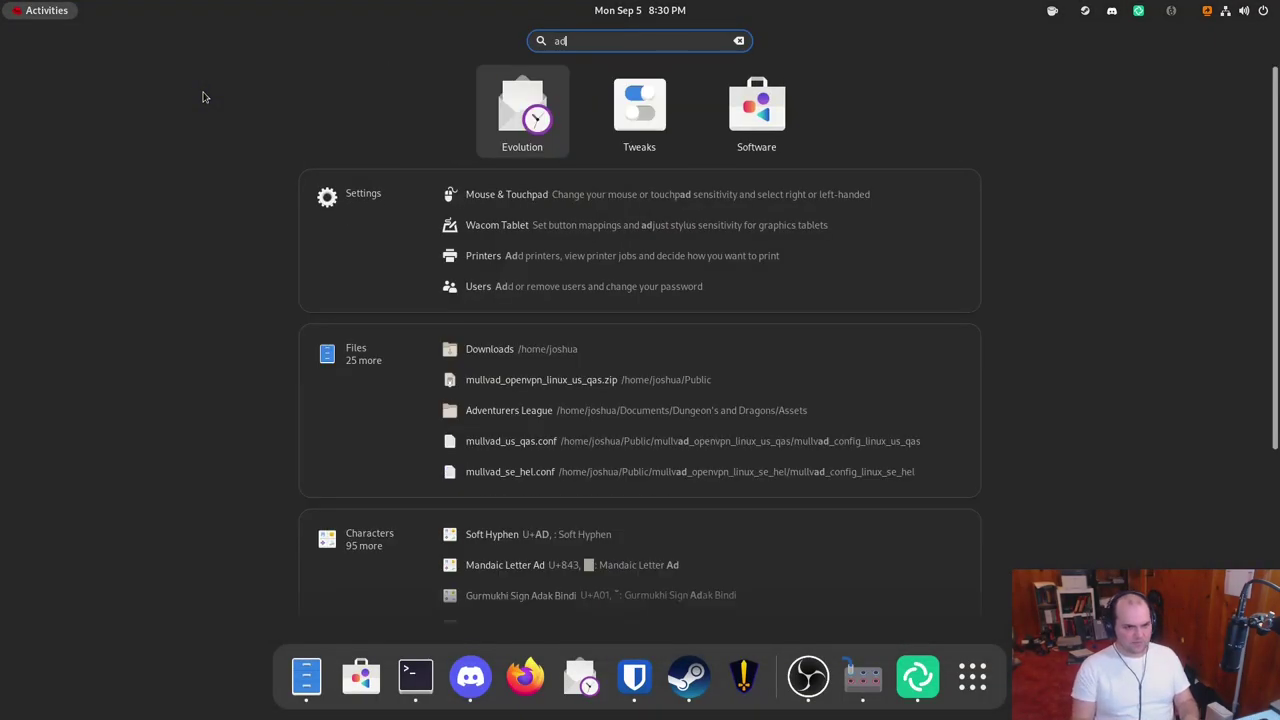
pyautogui.press('Escape')
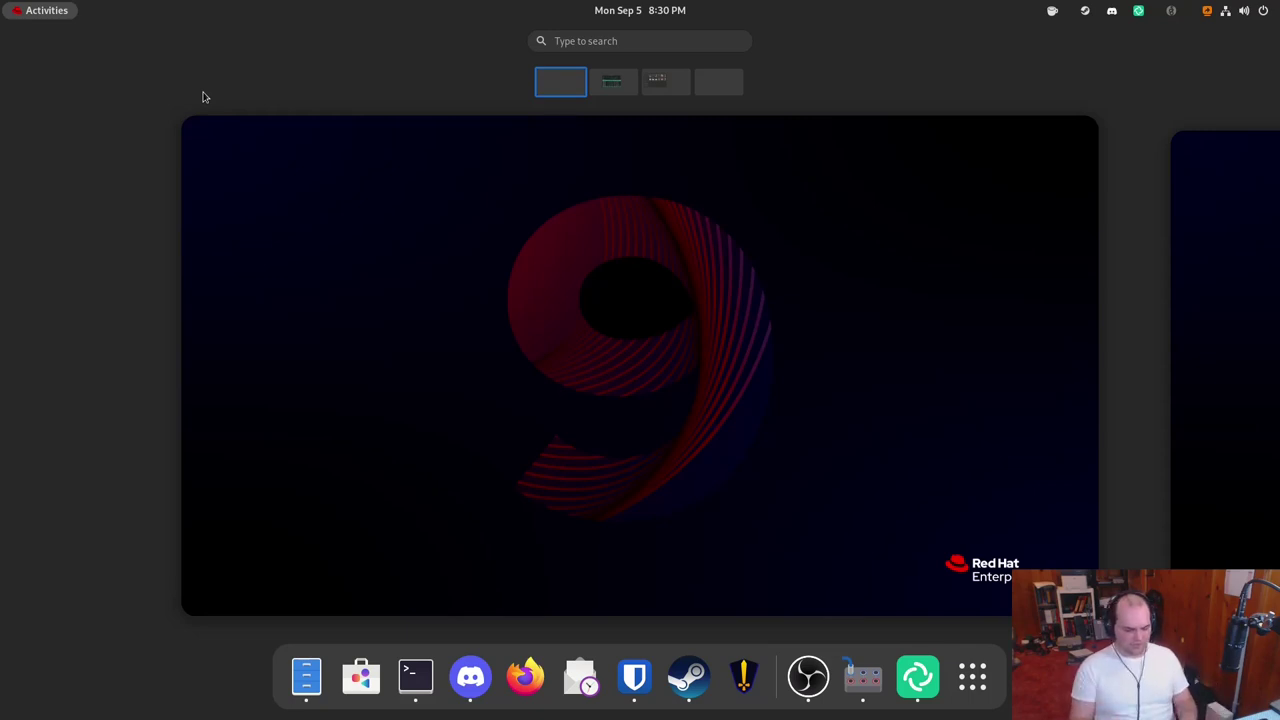
pyautogui.write('gradie')
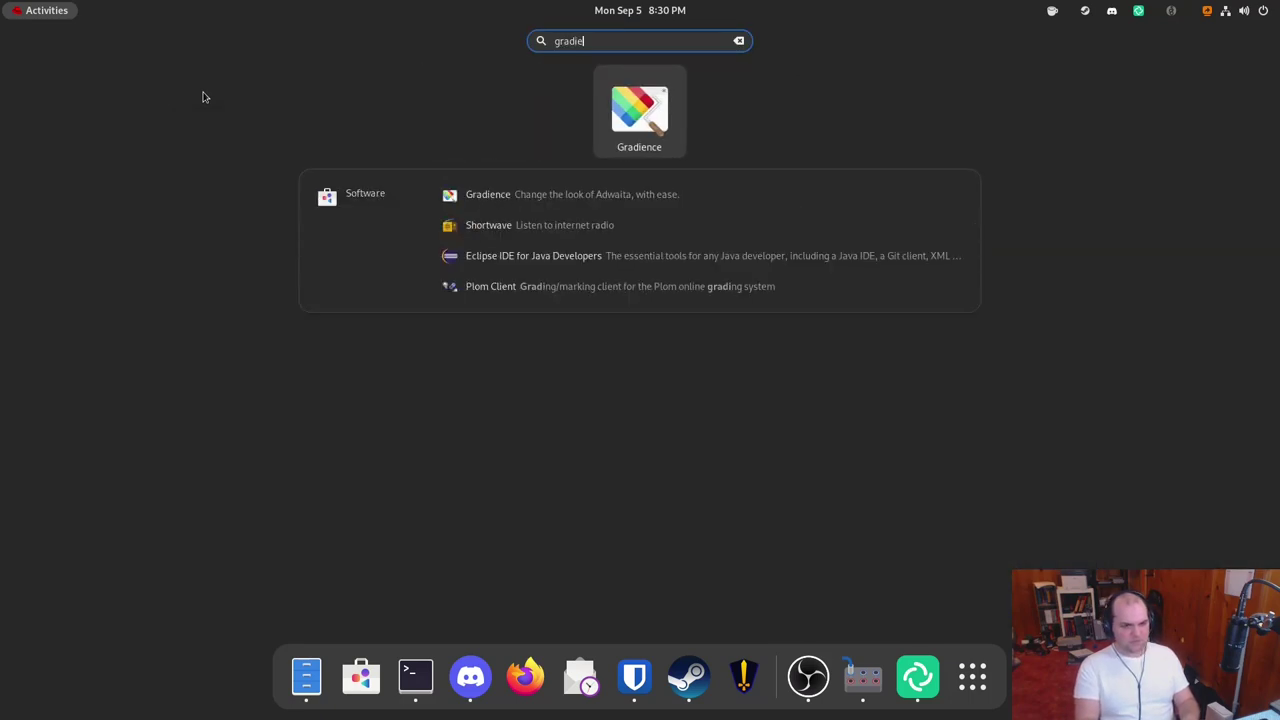
pyautogui.press('Return')
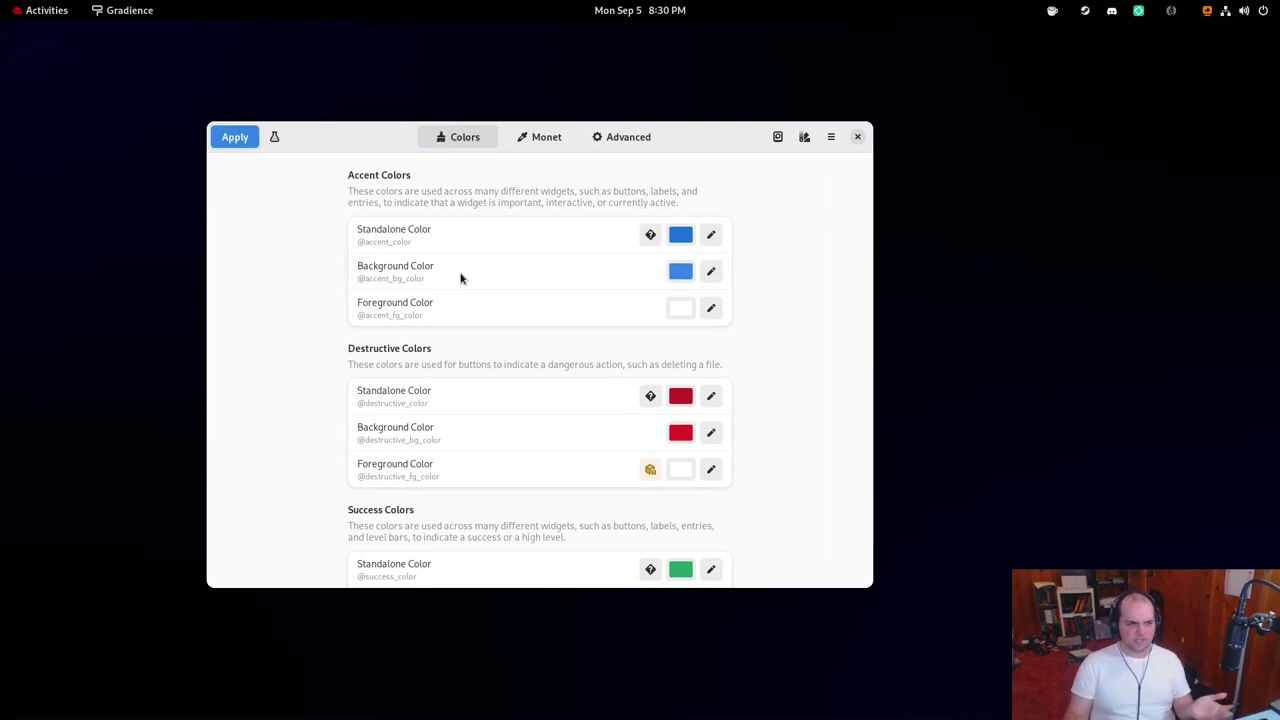
pyautogui.scroll(-15, 613, 427)
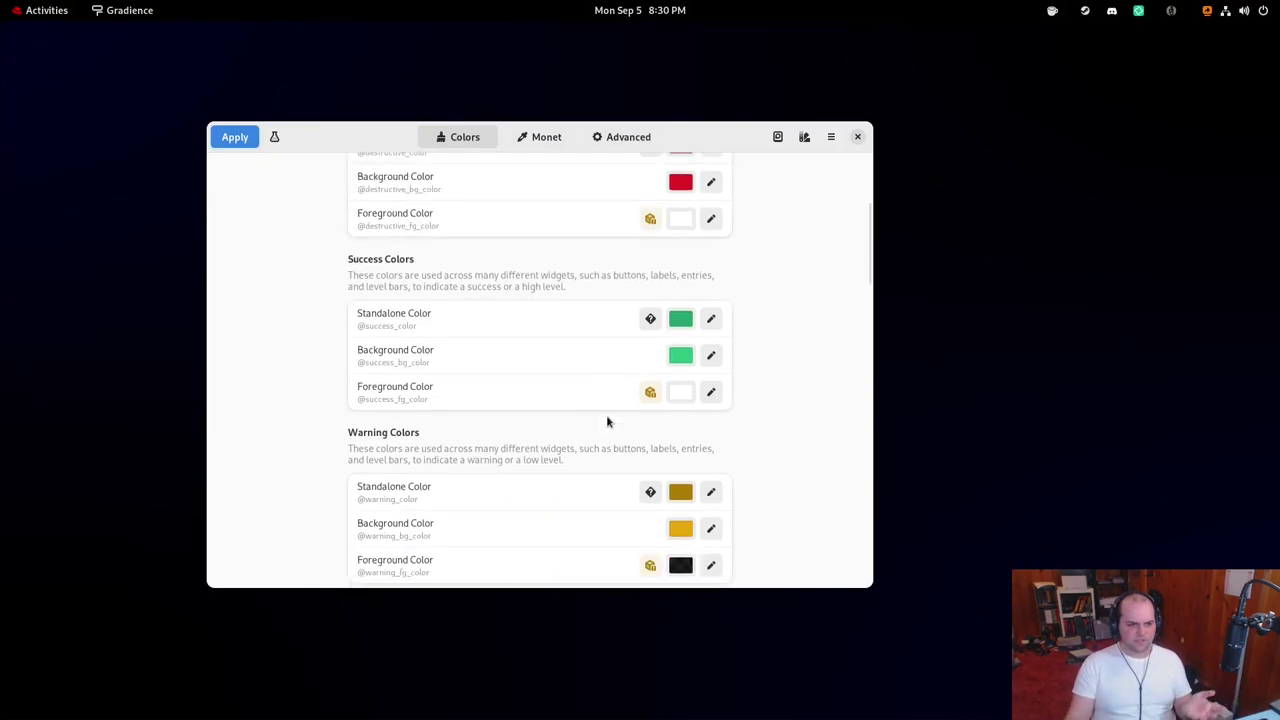
pyautogui.scroll(15, 607, 422)
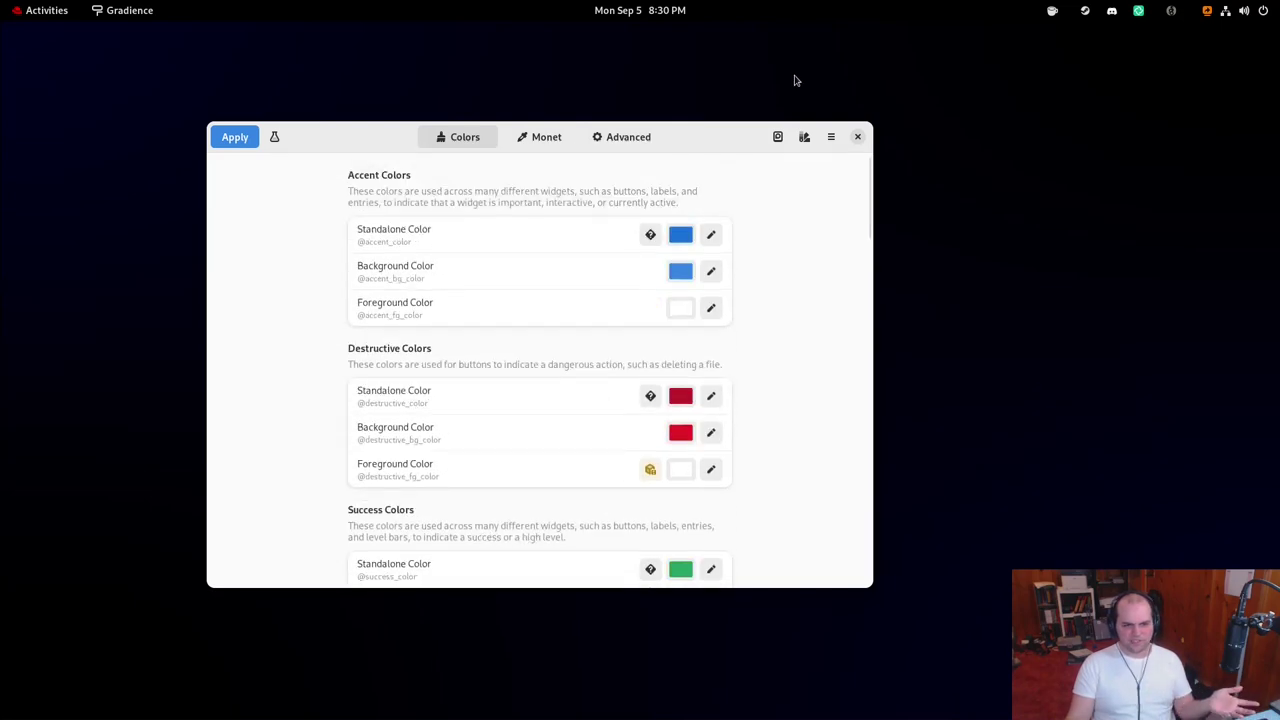
# Select the Pretty Purple preset in Gradience and apply it to both Libadwaita/GTK 4 and GTK 3 apps
pyautogui.click(804, 137)
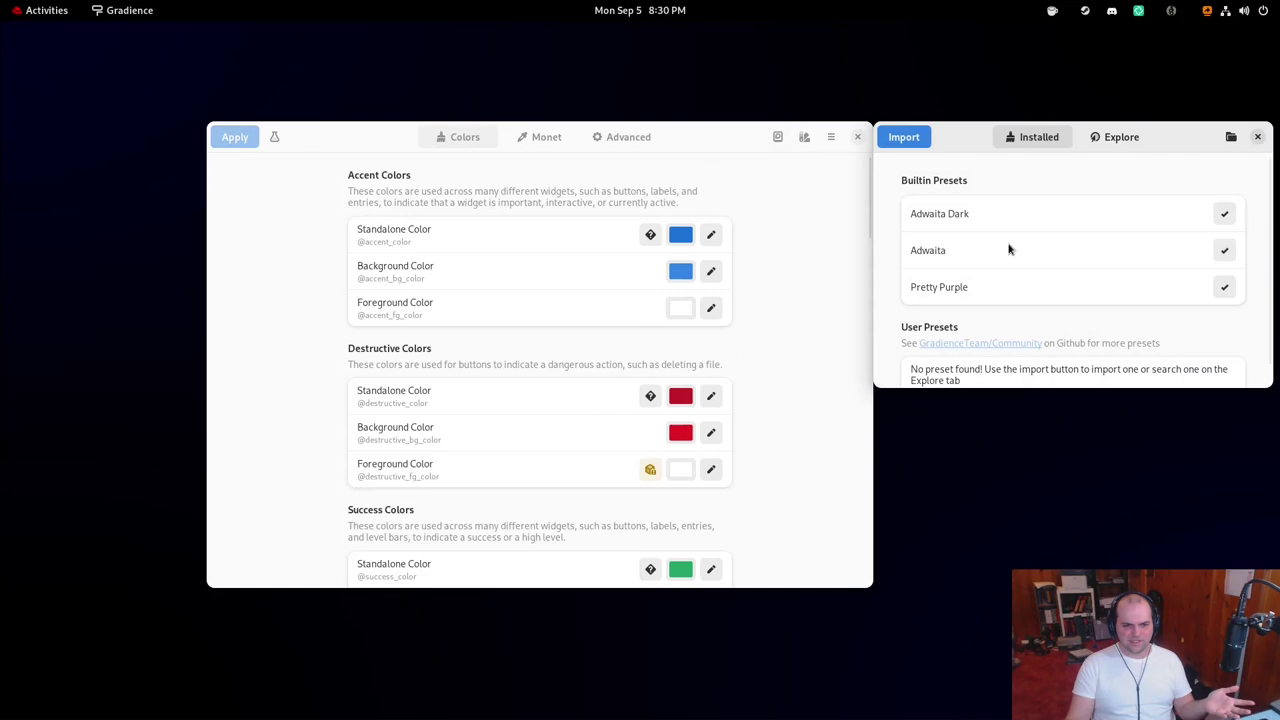
pyautogui.click(1222, 288)
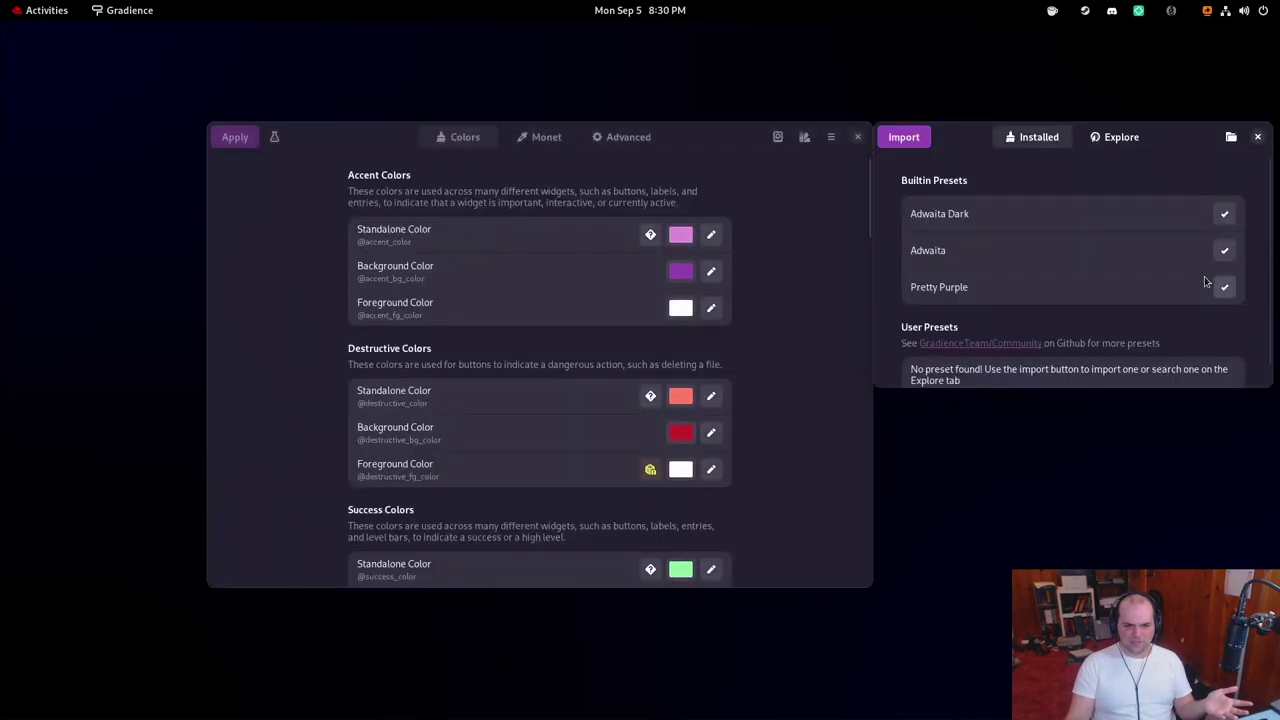
pyautogui.click(1257, 137)
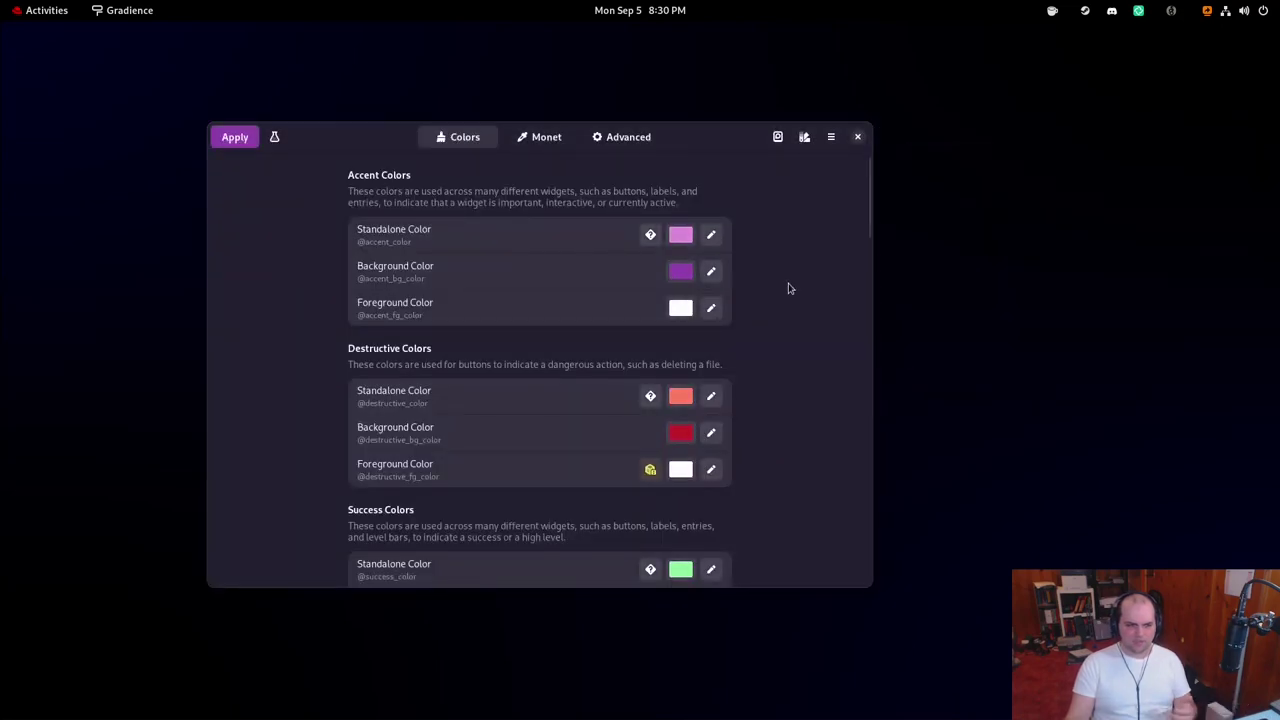
pyautogui.click(235, 137)
pyautogui.click(489, 390)
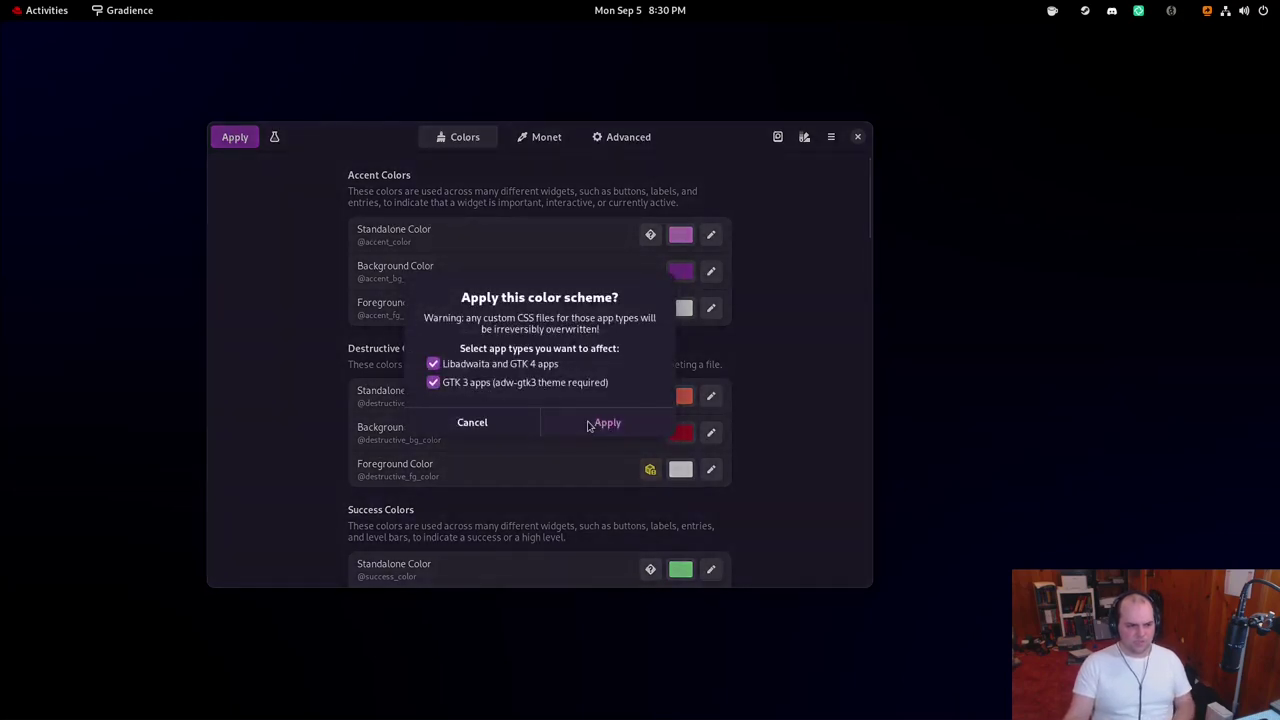
pyautogui.click(589, 423)
# Launch Extension Manager from the overview search to check its colors under the applied preset, and close its window
pyautogui.press('super')
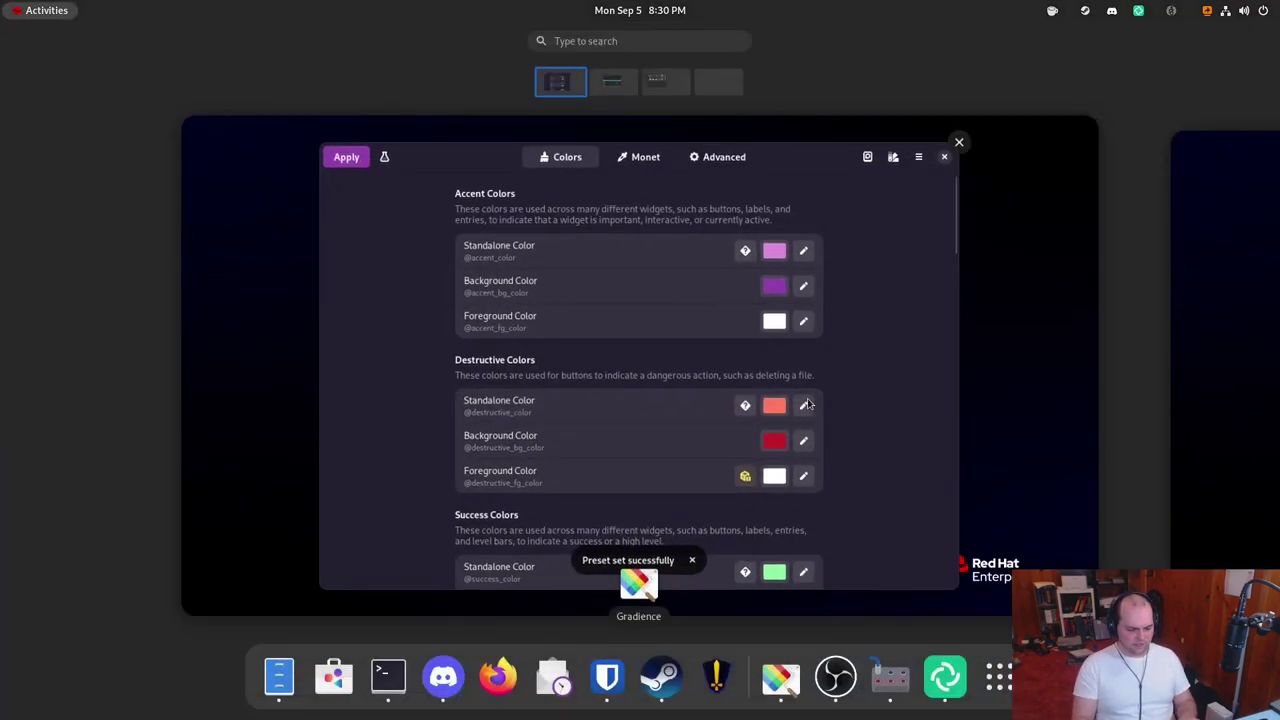
pyautogui.write('exte')
pyautogui.press('Return')
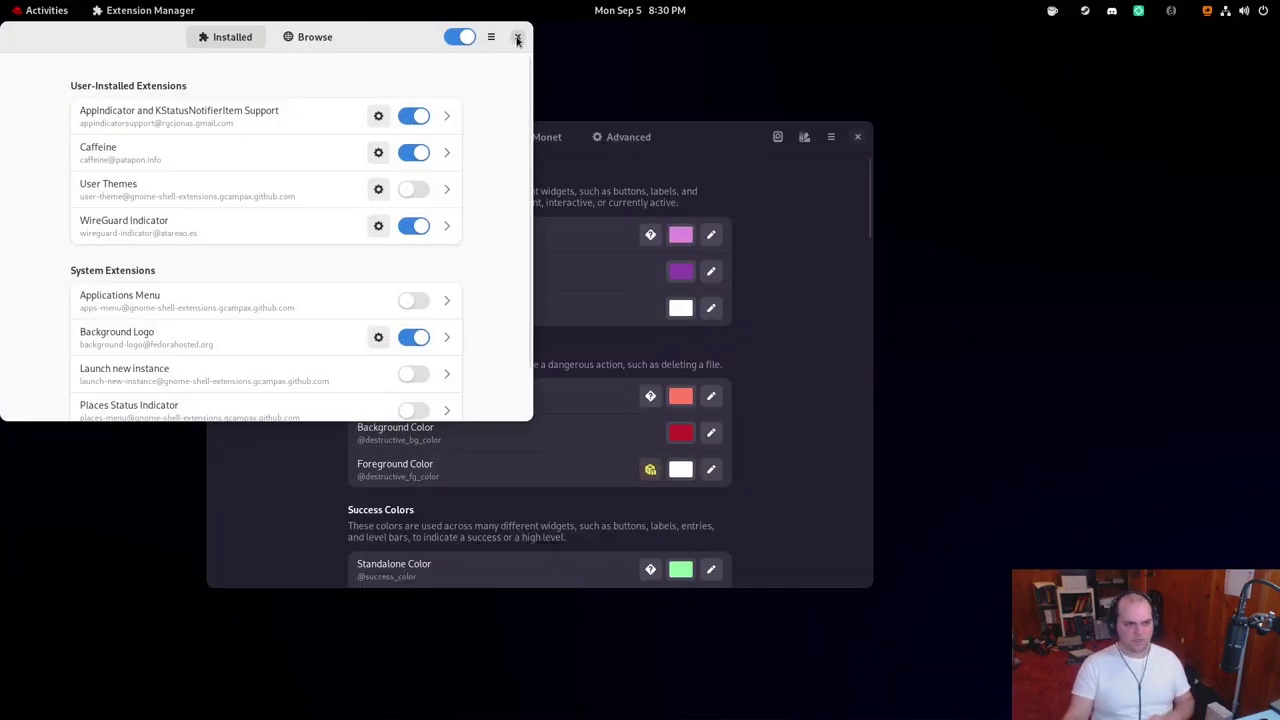
pyautogui.click(517, 36)
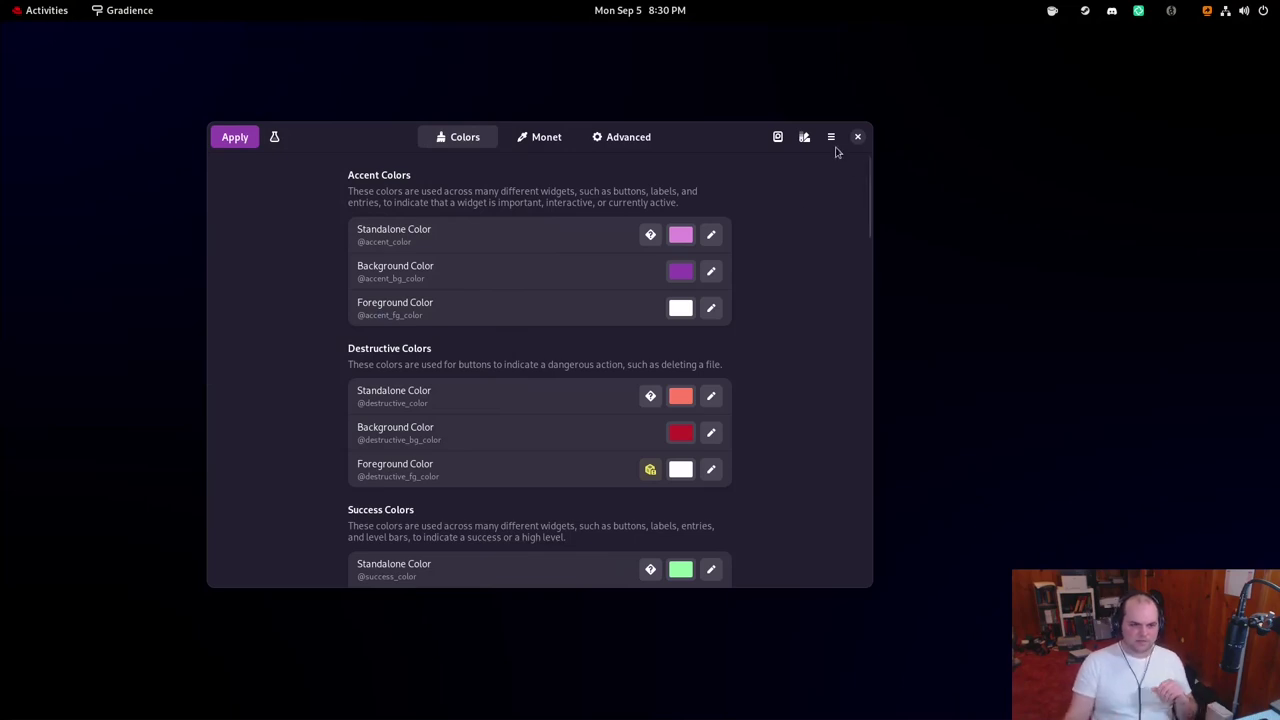
# Apply the current Gradience color scheme to both Libadwaita/GTK 4 and GTK 3 apps
pyautogui.click(235, 137)
pyautogui.click(516, 390)
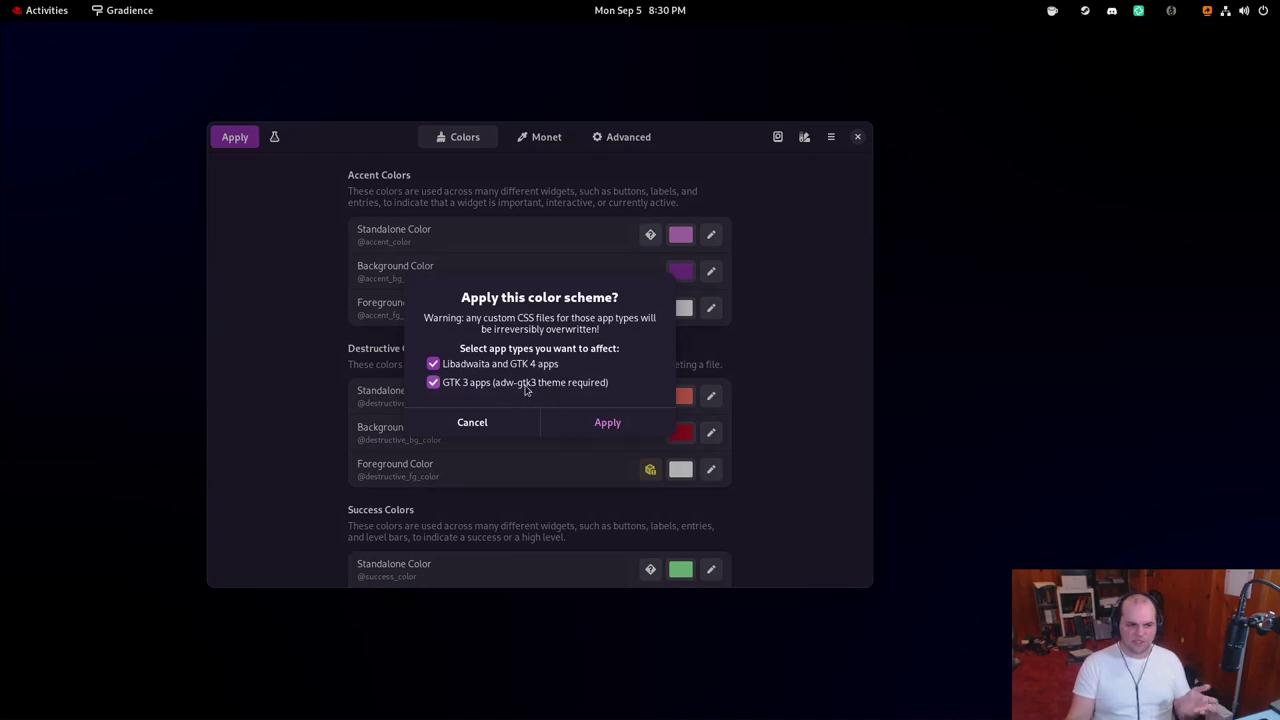
pyautogui.click(597, 420)
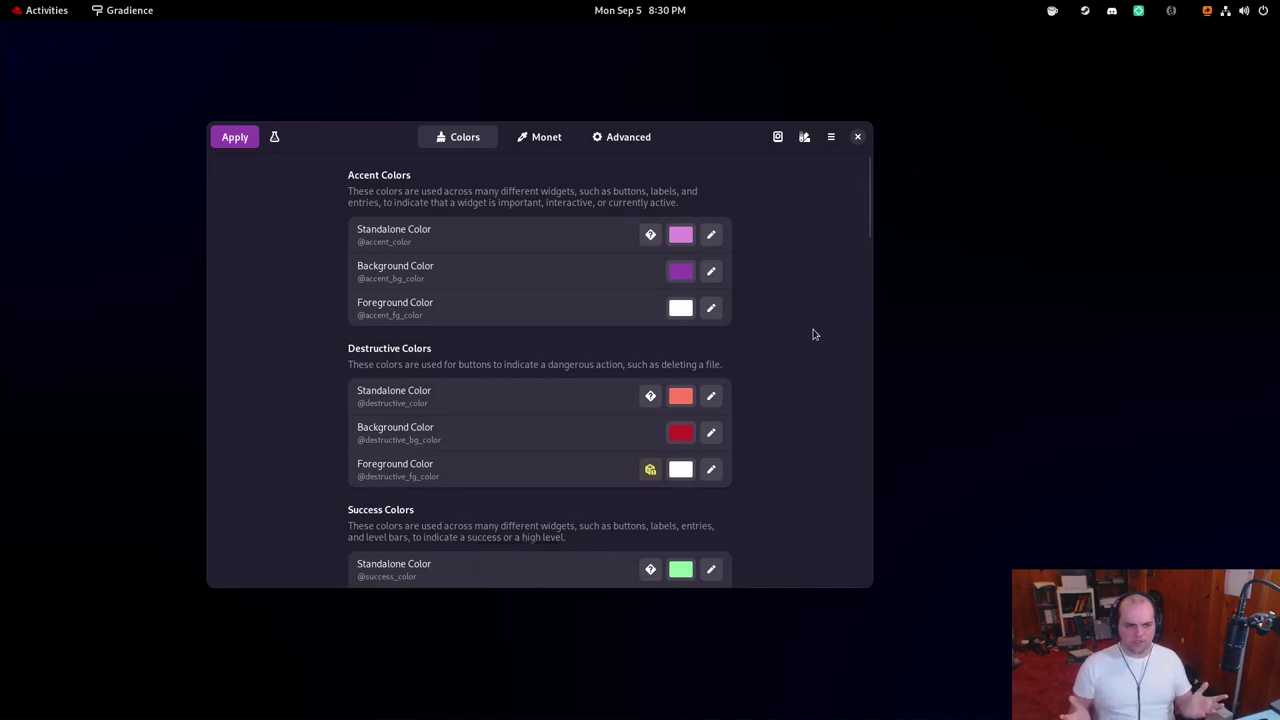
# Look through the remaining color groups and restore the applied color scheme
pyautogui.scroll(-5, 808, 286)
pyautogui.scroll(-15, 775, 275)
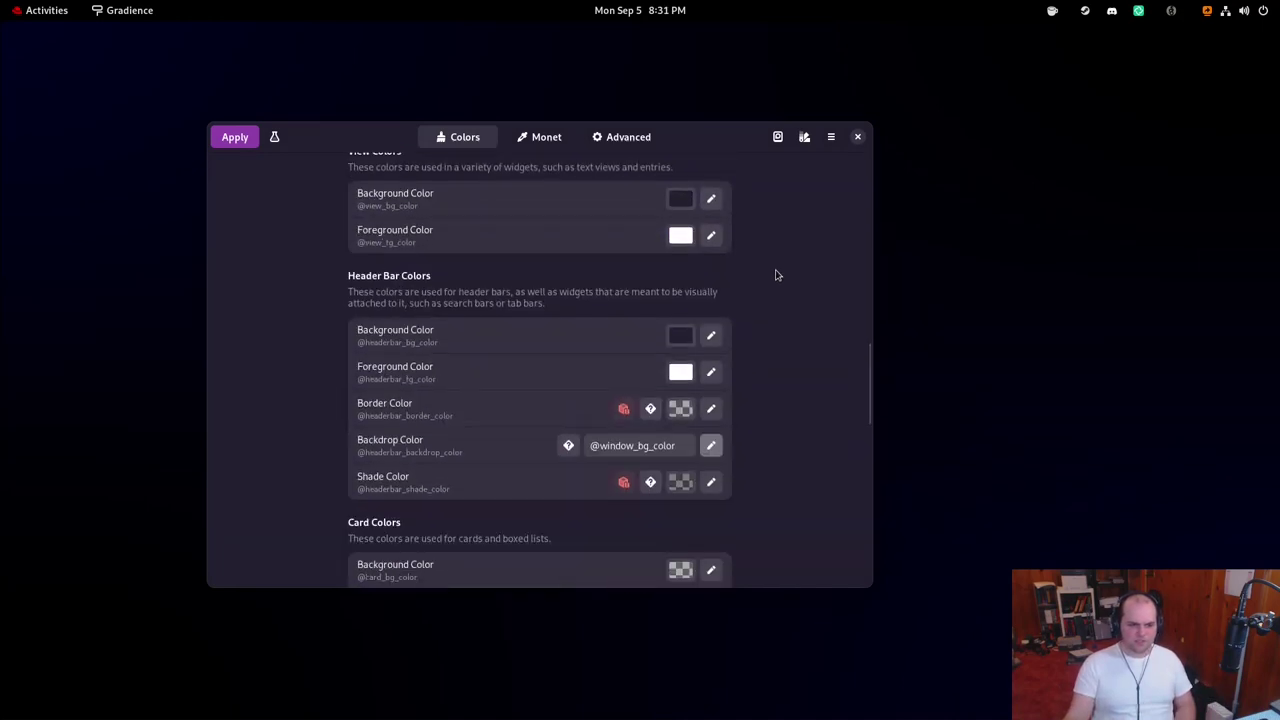
pyautogui.click(831, 136)
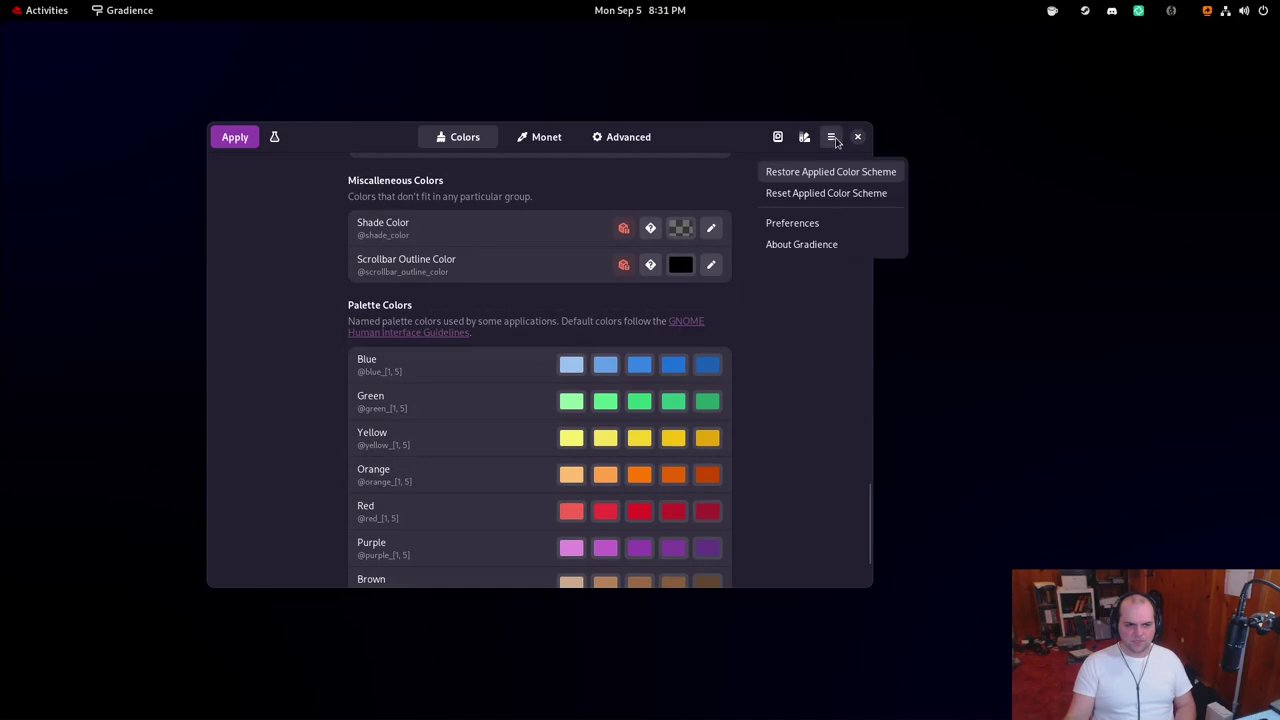
pyautogui.click(826, 174)
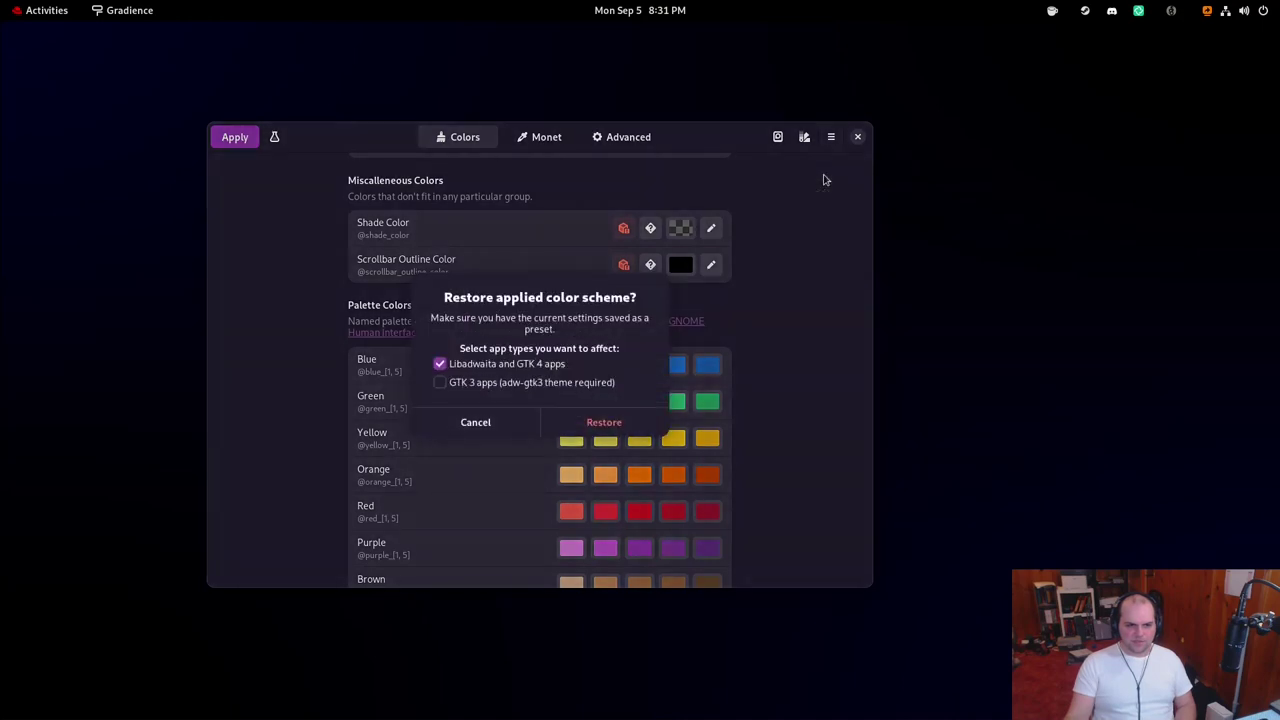
pyautogui.click(522, 365)
pyautogui.click(524, 384)
pyautogui.click(620, 424)
# Reset the applied color scheme for Libadwaita and GTK 4 apps, then open the save-preset dialog and cancel it
pyautogui.click(829, 137)
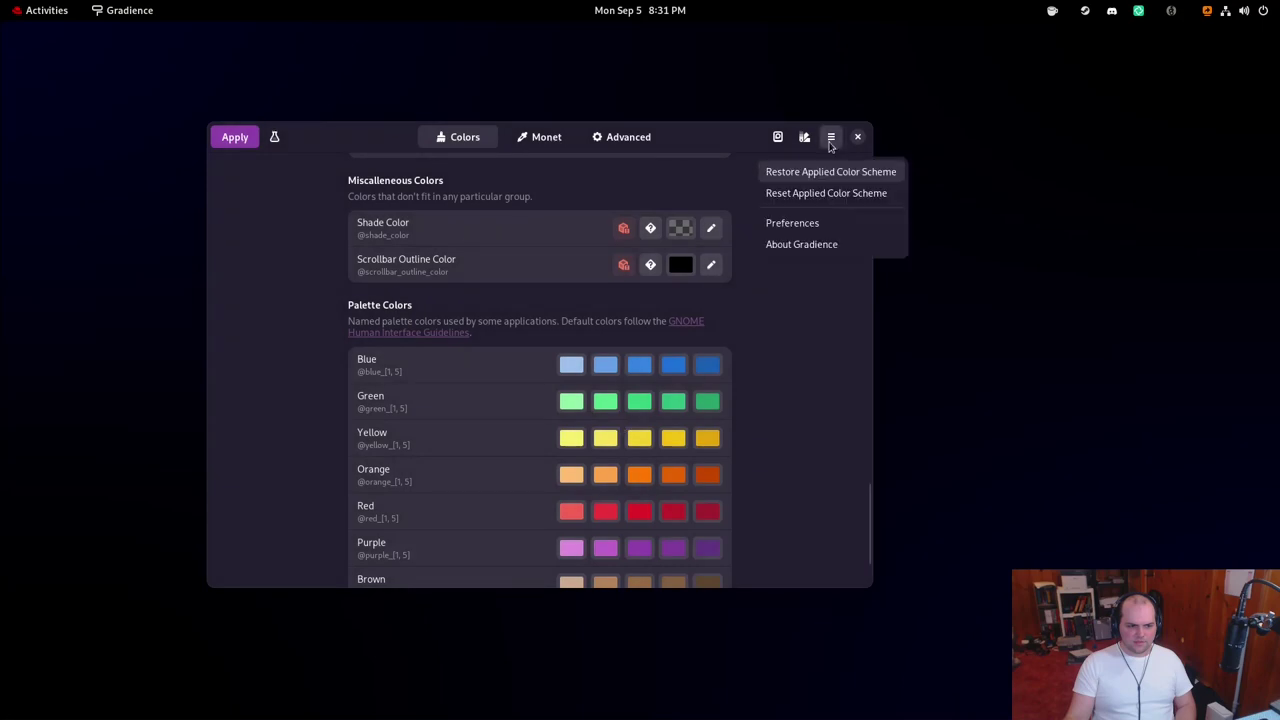
pyautogui.click(827, 194)
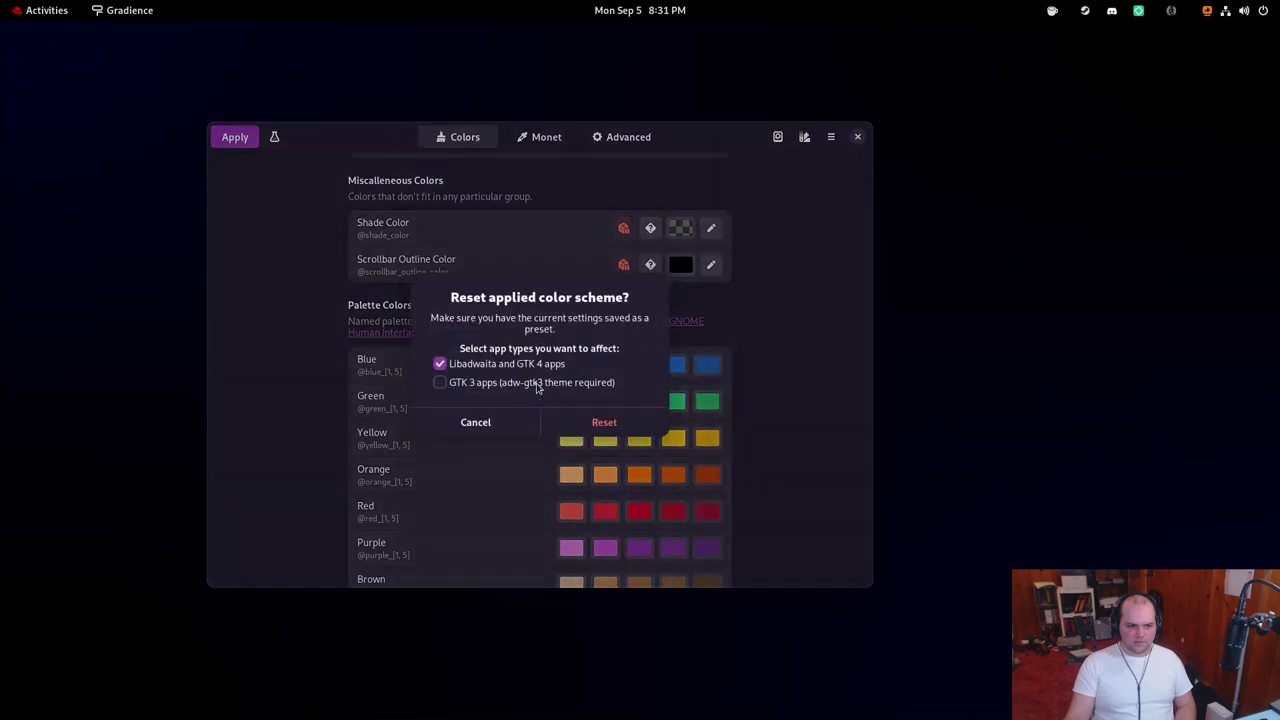
pyautogui.click(600, 423)
pyautogui.click(778, 140)
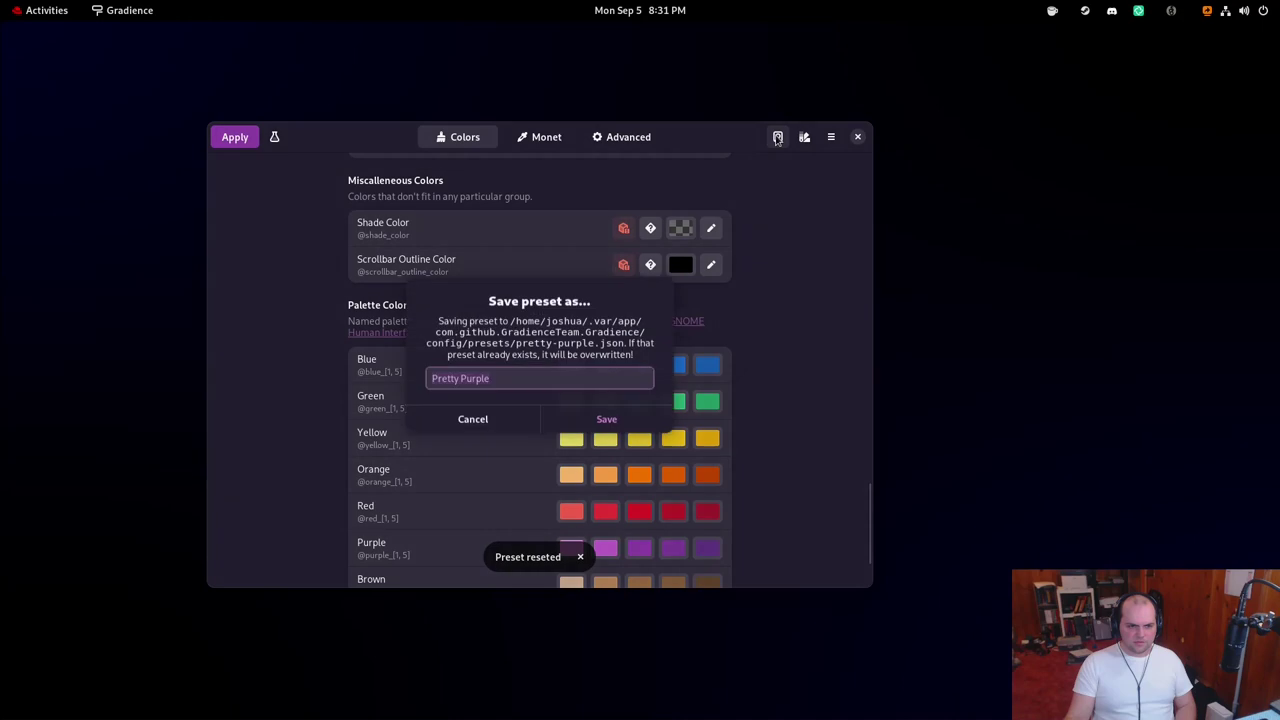
pyautogui.click(471, 420)
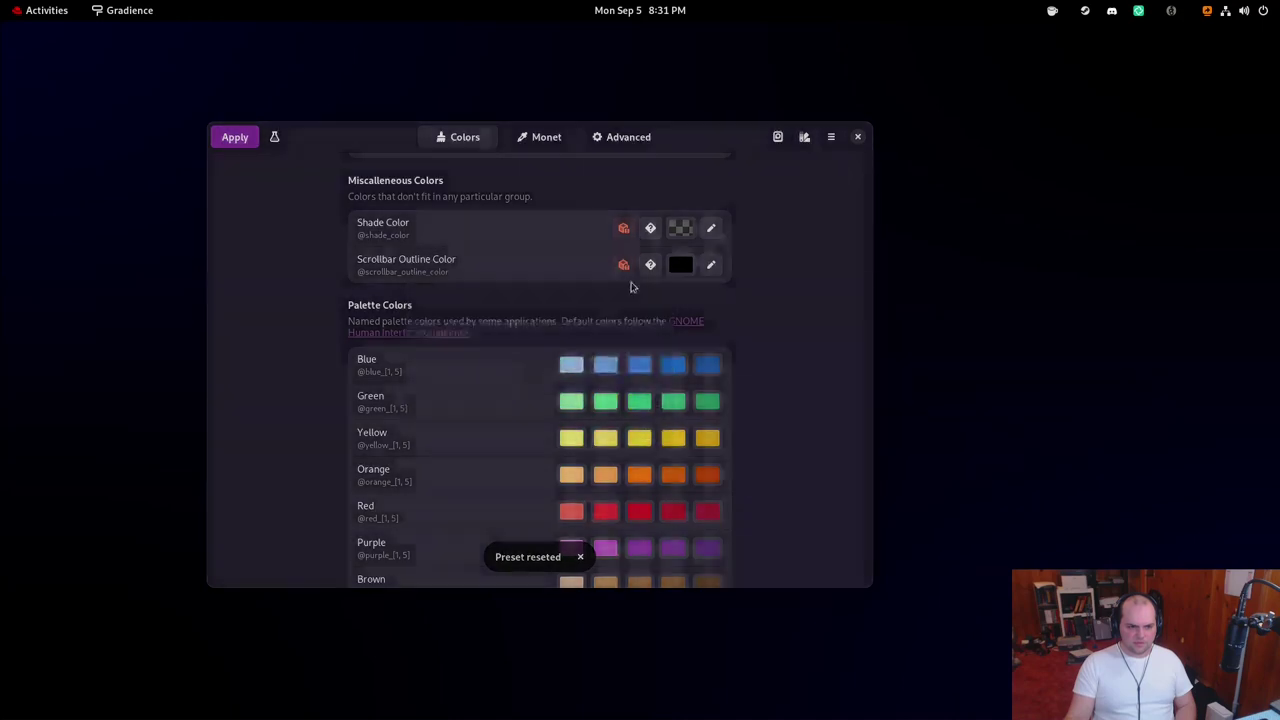
# Open the presets window and switch between the built-in Adwaita Dark, Adwaita and Pretty Purple presets, ending on Pretty Purple
pyautogui.click(804, 137)
pyautogui.click(1224, 213)
pyautogui.click(1224, 250)
pyautogui.click(1222, 285)
pyautogui.click(1224, 250)
pyautogui.click(1224, 213)
pyautogui.click(1225, 287)
pyautogui.scroll(-1, 1128, 267)
pyautogui.scroll(1, 1128, 267)
# Move the presets window over the main window, and view the preset import file chooser before cancelling it
pyautogui.moveTo(984, 162); pyautogui.dragTo(556, 155)
pyautogui.click(510, 157)
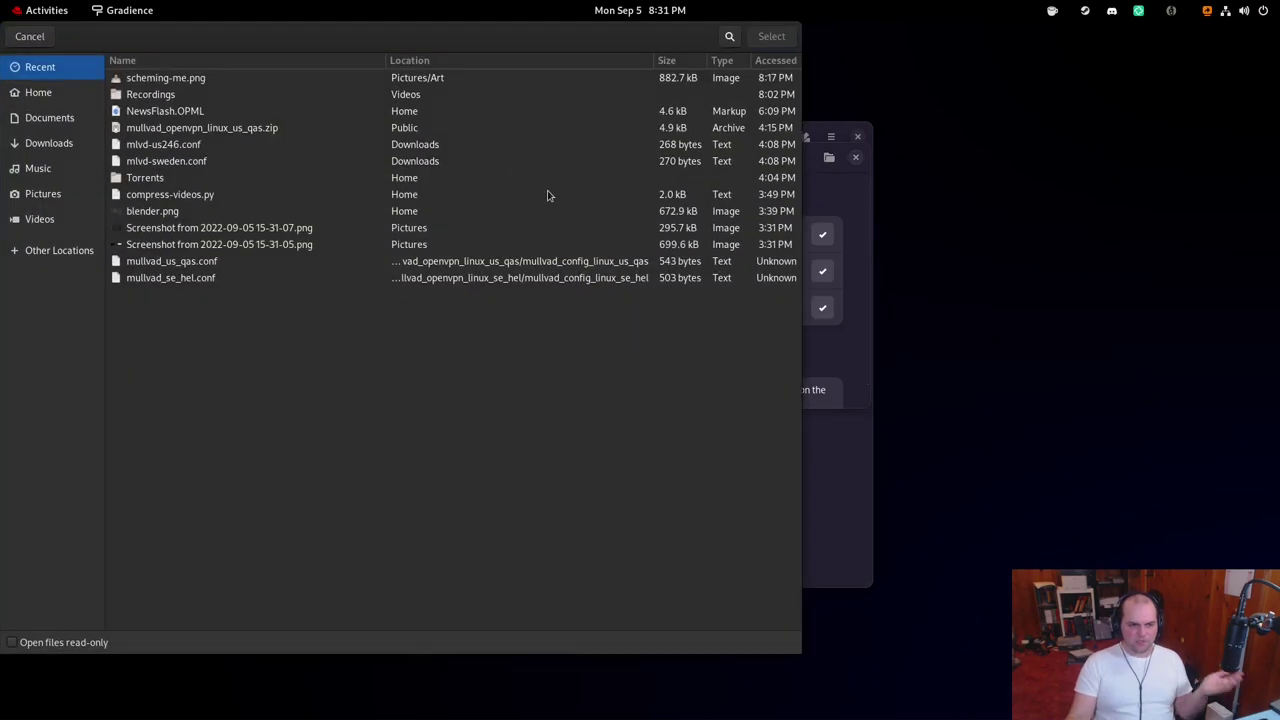
pyautogui.click(29, 36)
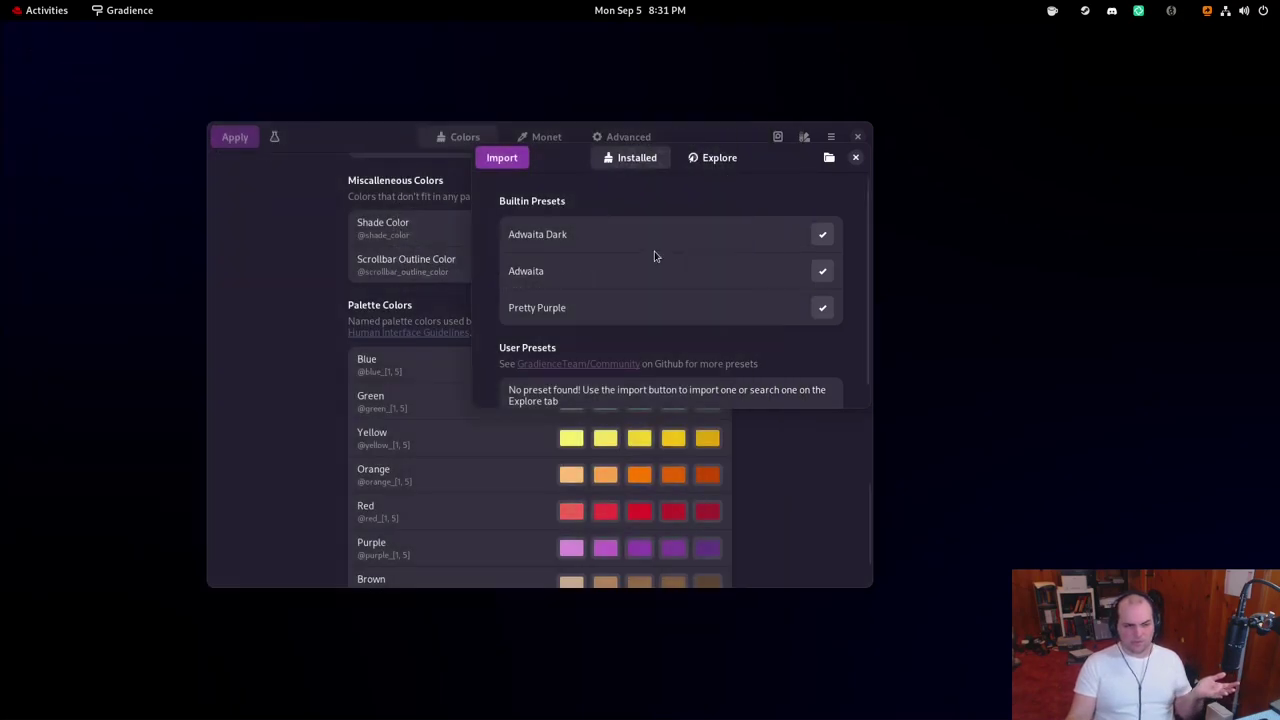
# Explore the community presets, and download and apply Synthwave
pyautogui.click(712, 157)
pyautogui.scroll(-5, 662, 319)
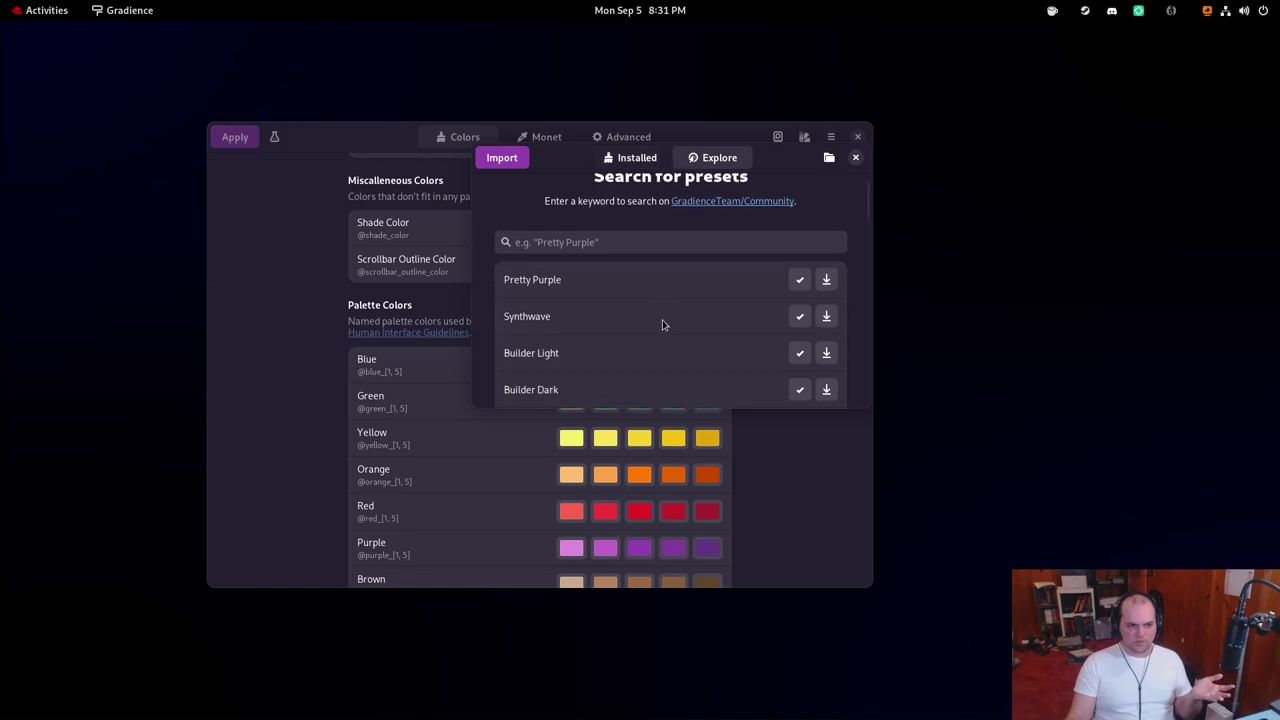
pyautogui.scroll(5, 662, 319)
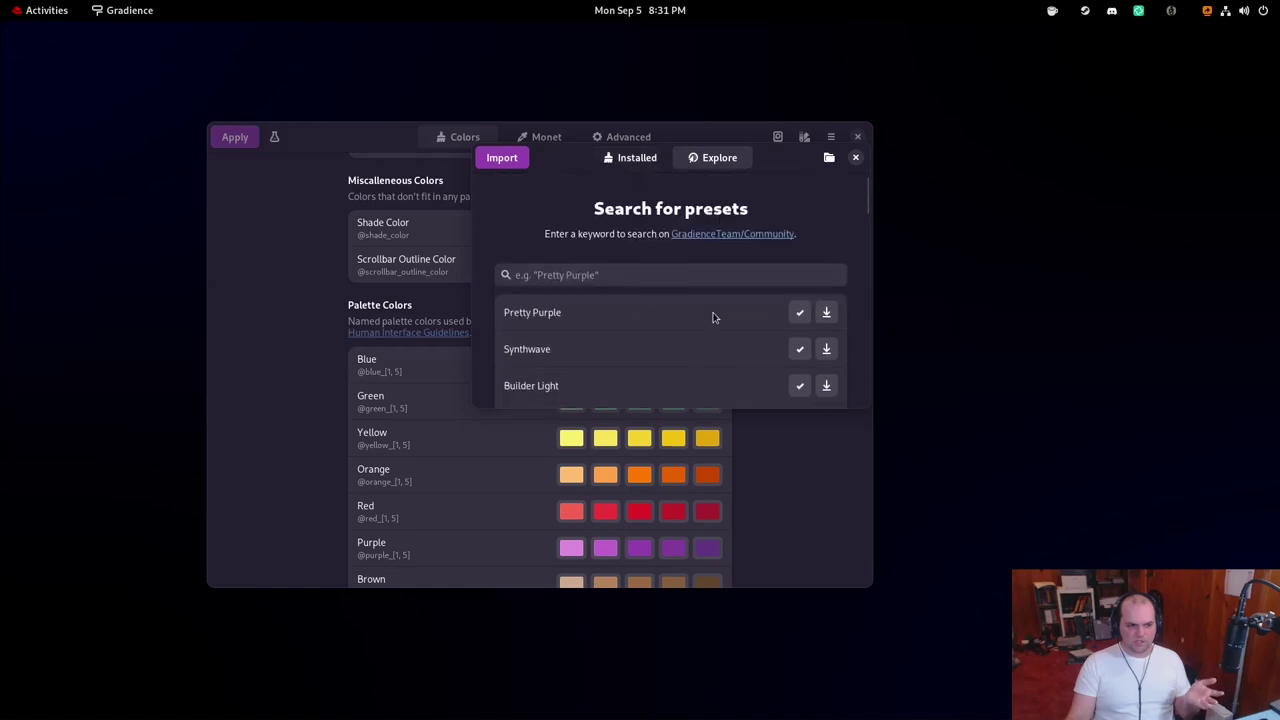
pyautogui.click(800, 350)
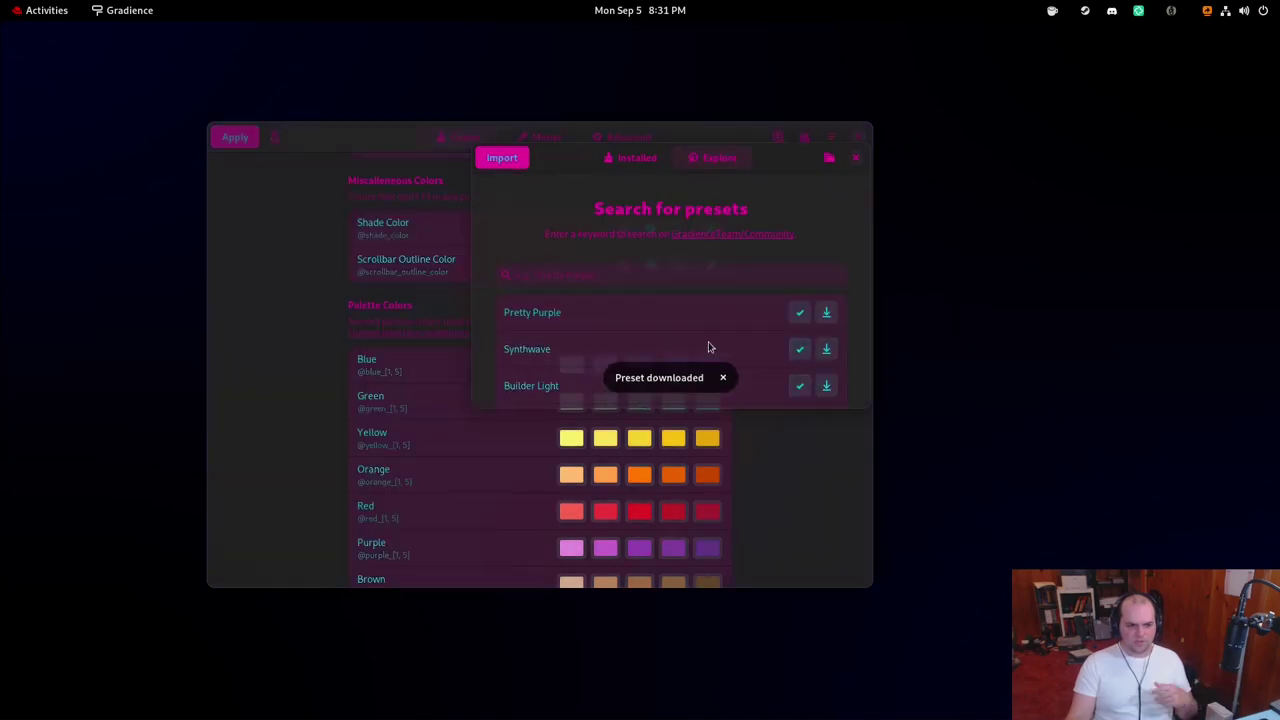
# Download and apply the community presets Classic Light, Builder Dark and Gruvbox Dark (Daudix UFO) in turn
pyautogui.scroll(-3, 708, 340)
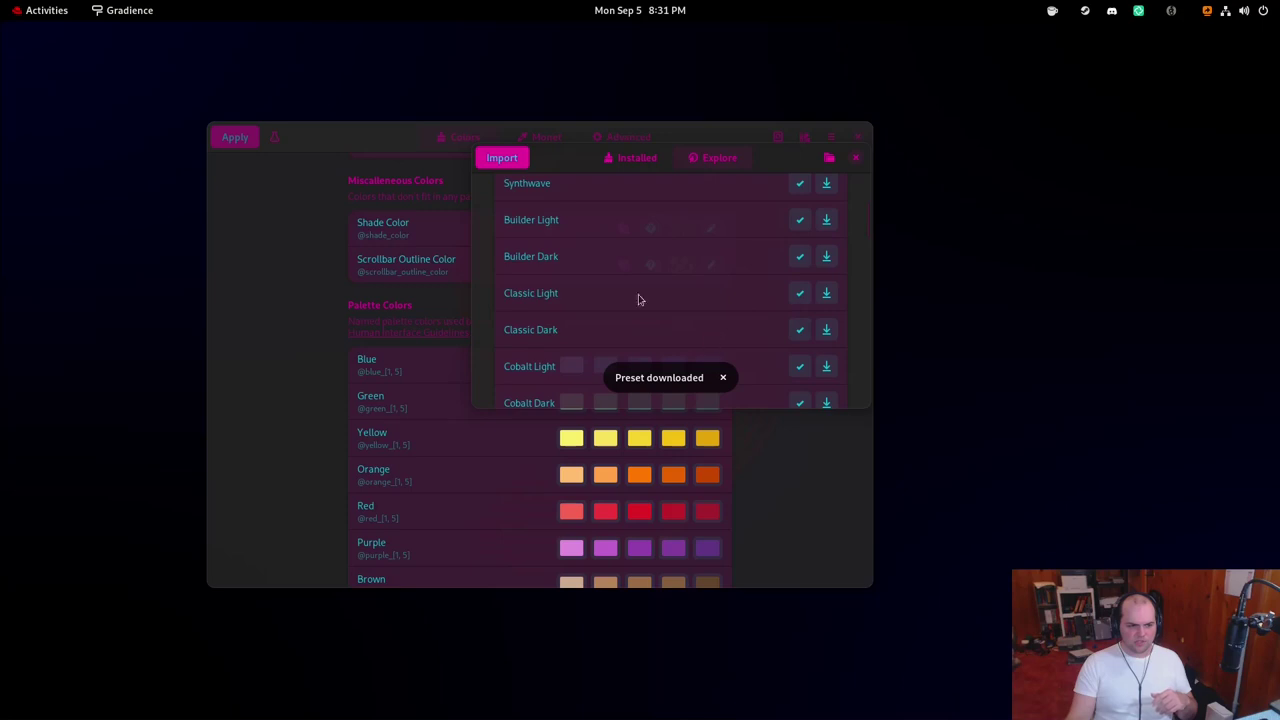
pyautogui.click(800, 293)
pyautogui.click(800, 256)
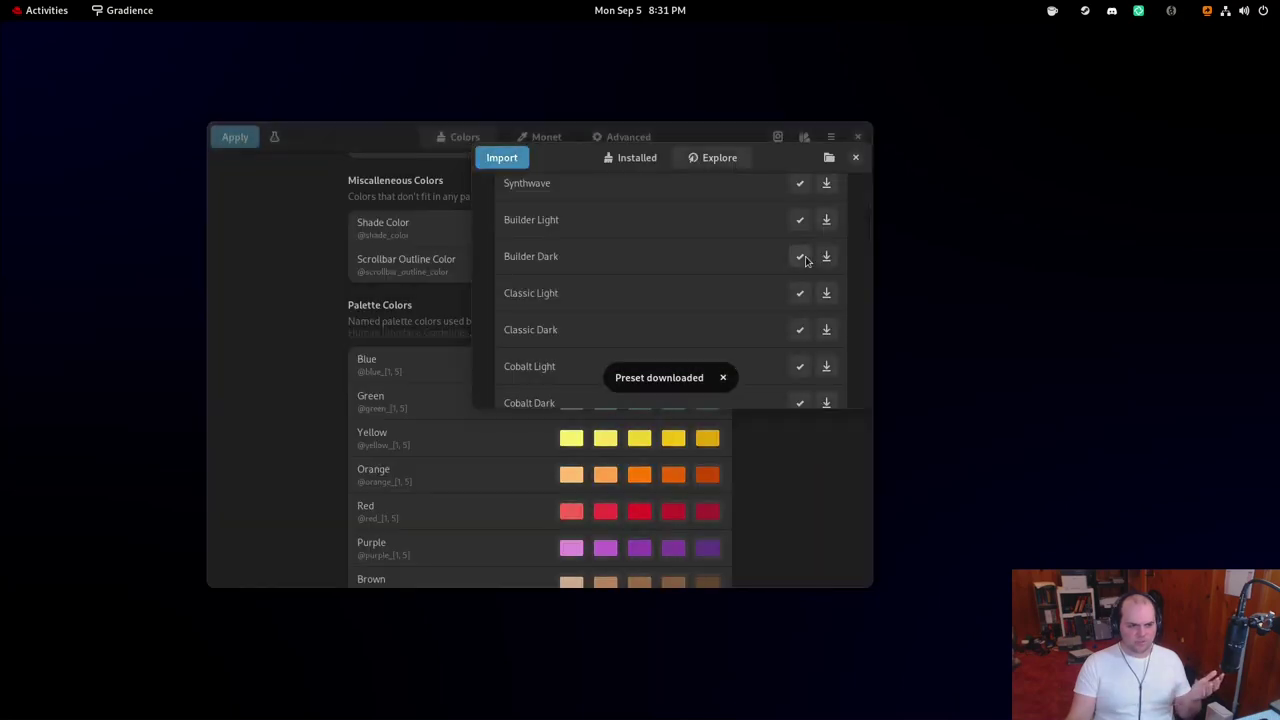
pyautogui.moveTo(772, 160); pyautogui.dragTo(849, 208)
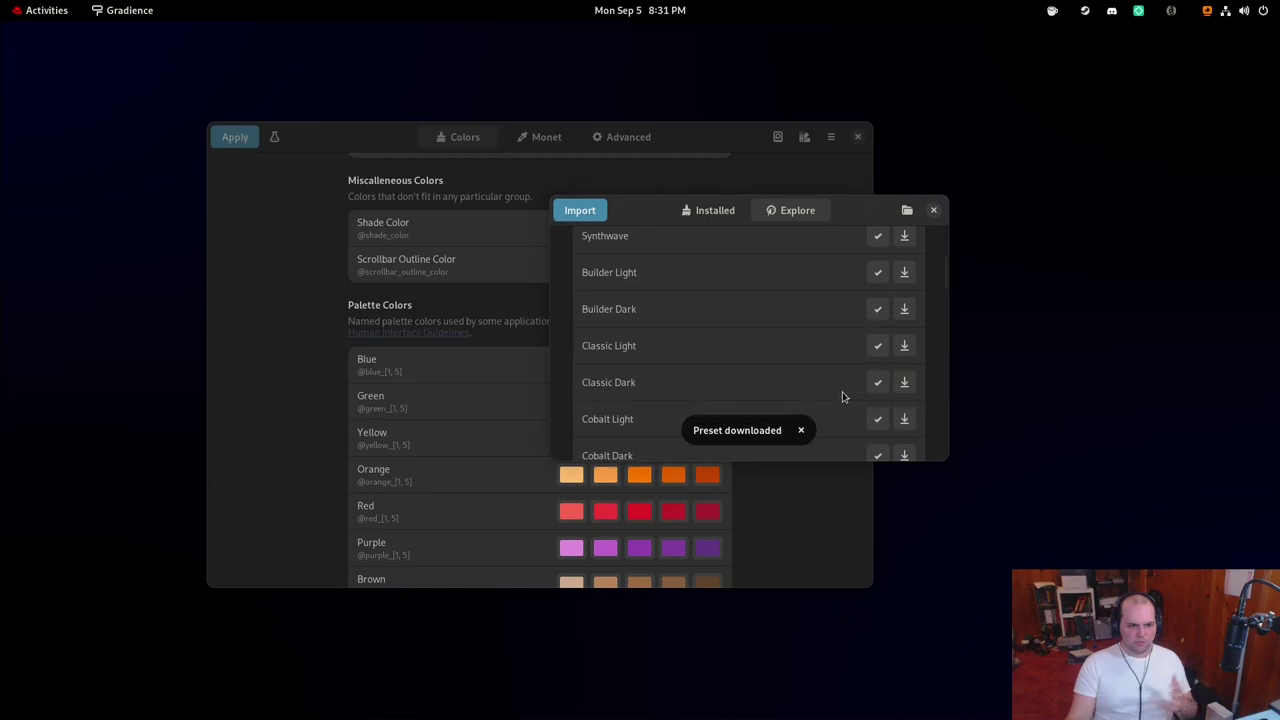
pyautogui.scroll(-4, 842, 397)
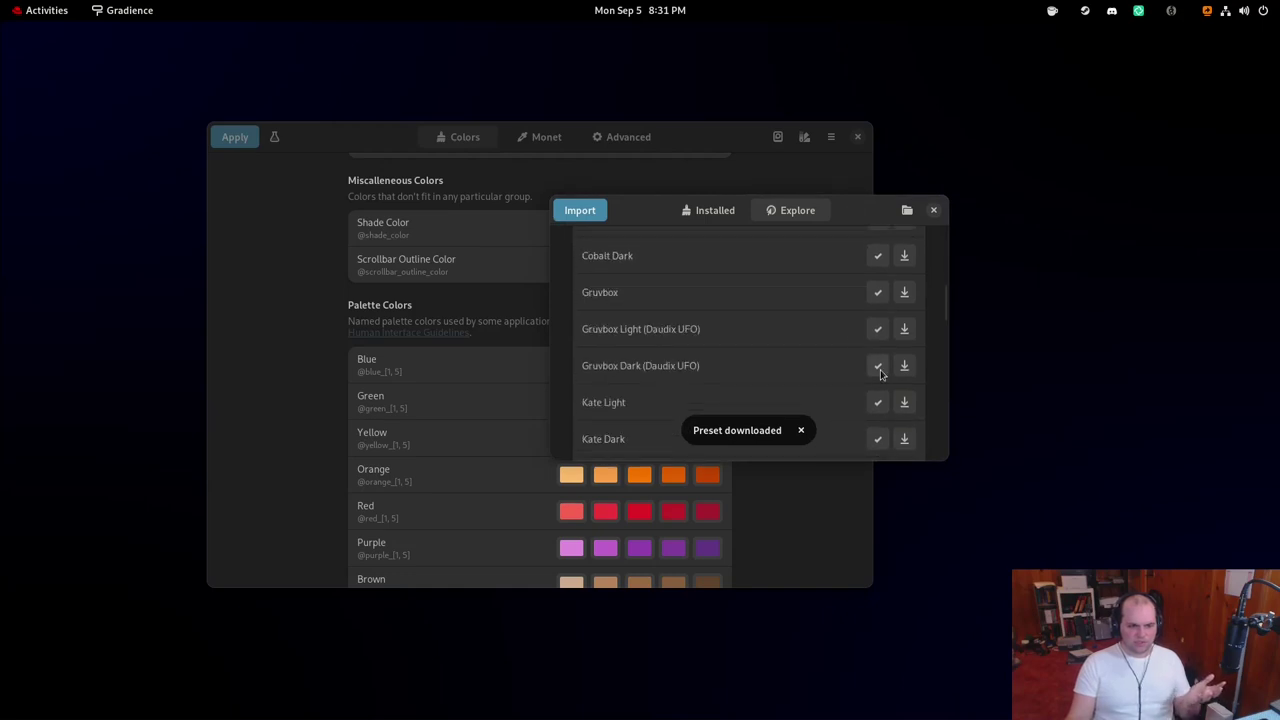
pyautogui.click(878, 367)
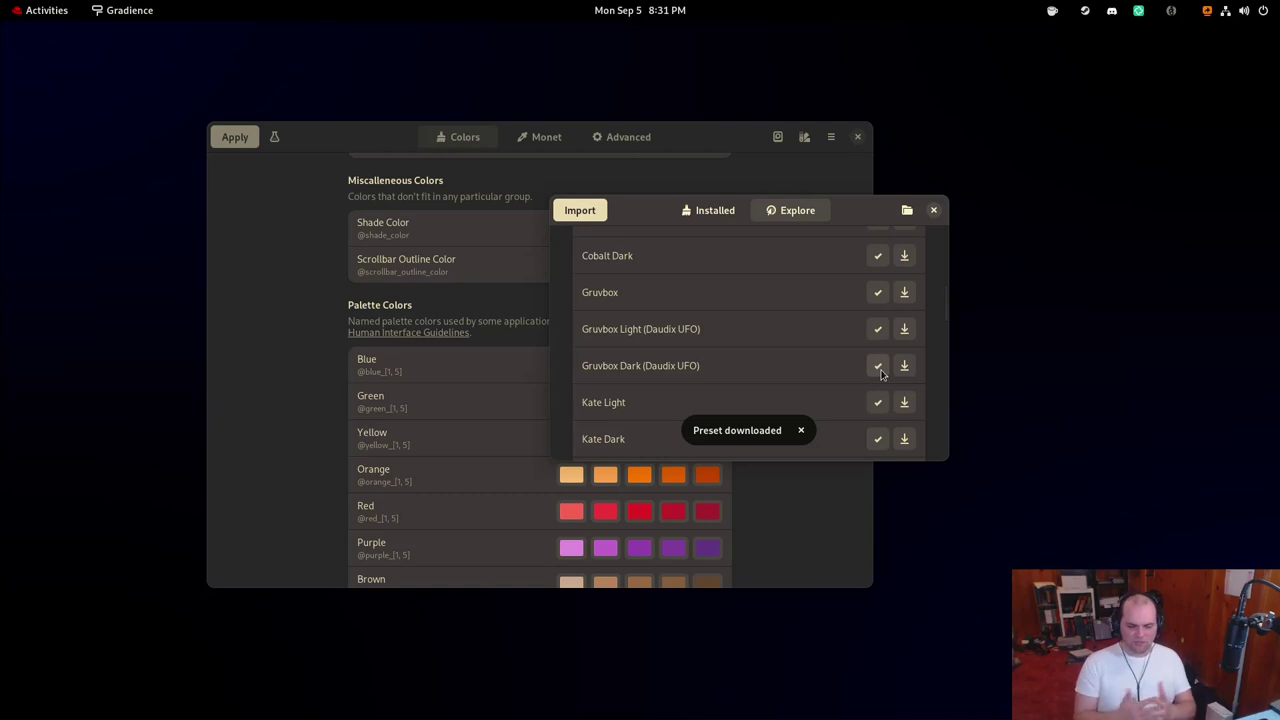
# Enter "solar" in the community preset search and browse the preset list for a matching theme
pyautogui.scroll(-3, 878, 375)
pyautogui.scroll(-2, 866, 380)
pyautogui.scroll(10, 814, 394)
pyautogui.click(771, 322)
pyautogui.write('solar')
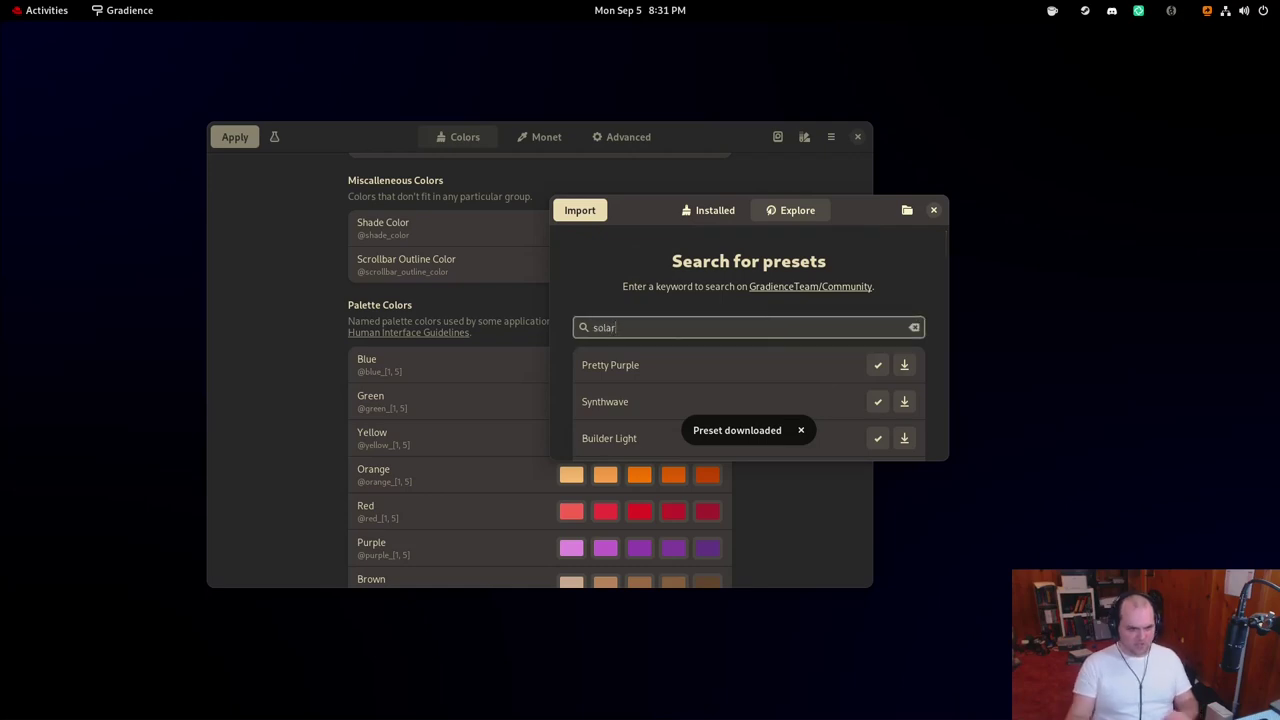
pyautogui.scroll(-2, 767, 357)
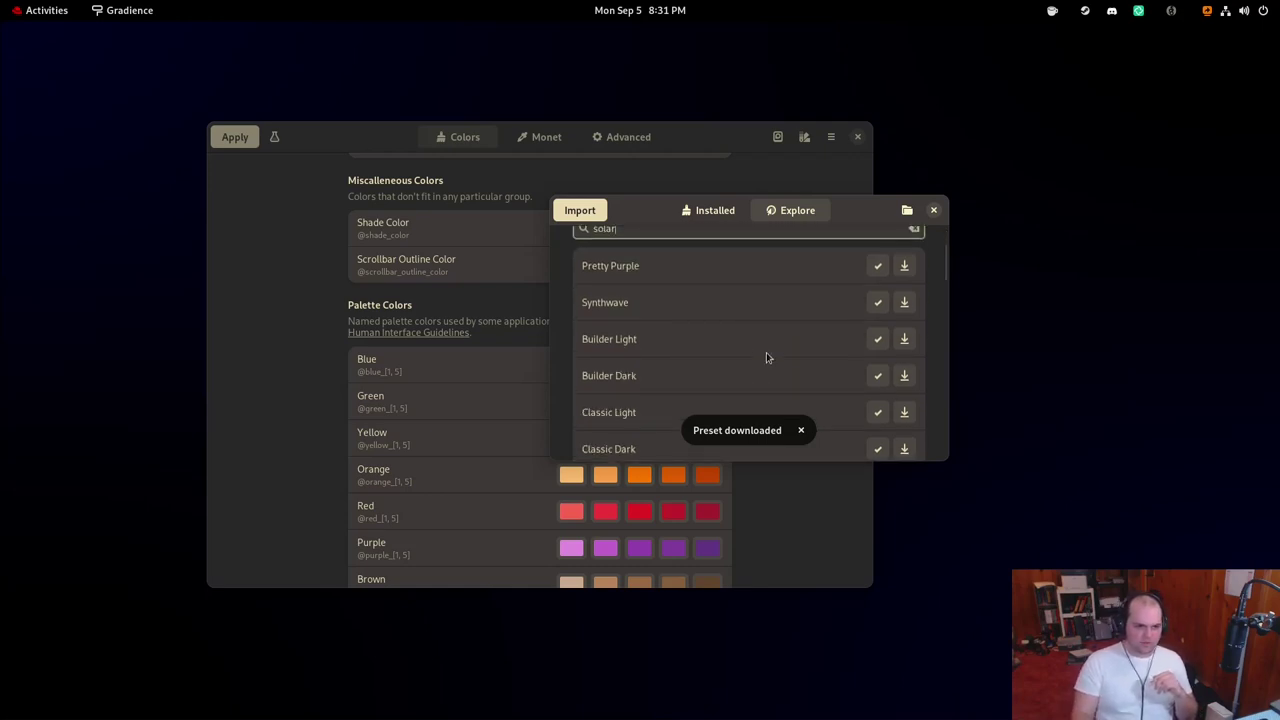
pyautogui.scroll(-10, 766, 357)
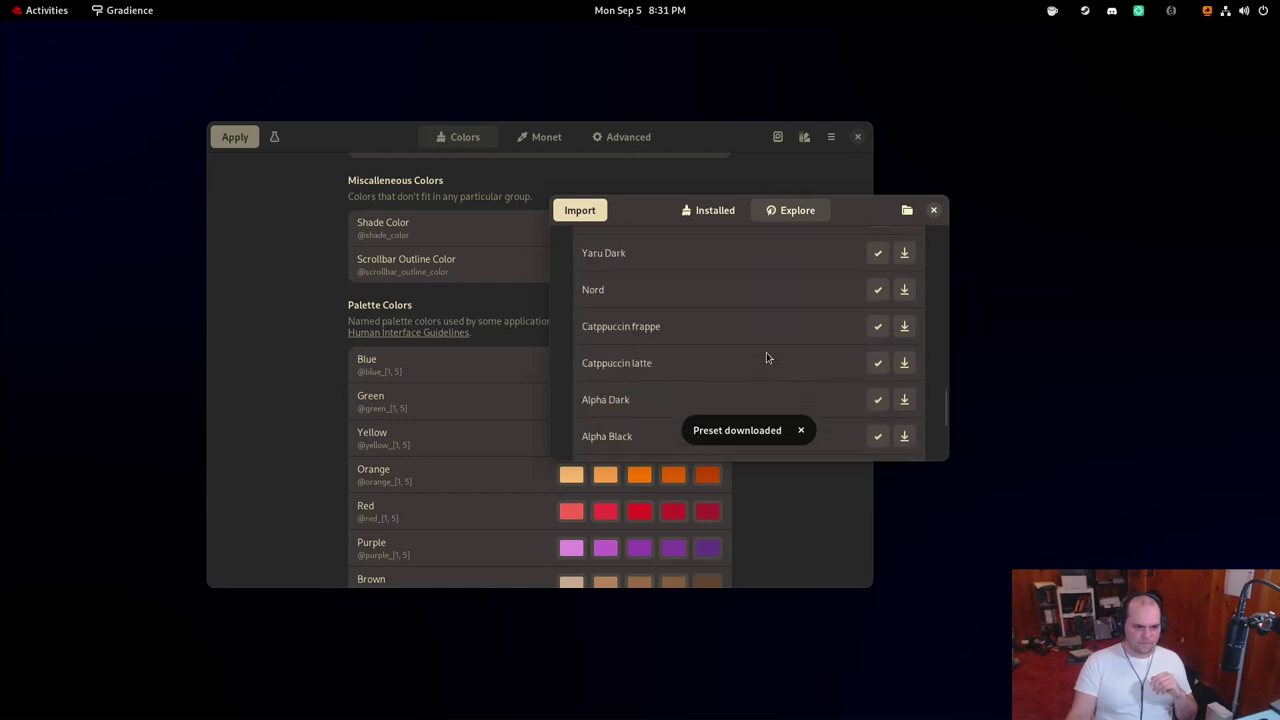
pyautogui.click(801, 430)
# Download and apply the One Dark Pro, Nord and Yaru Dark presets in turn, and close the presets window
pyautogui.scroll(-4, 797, 390)
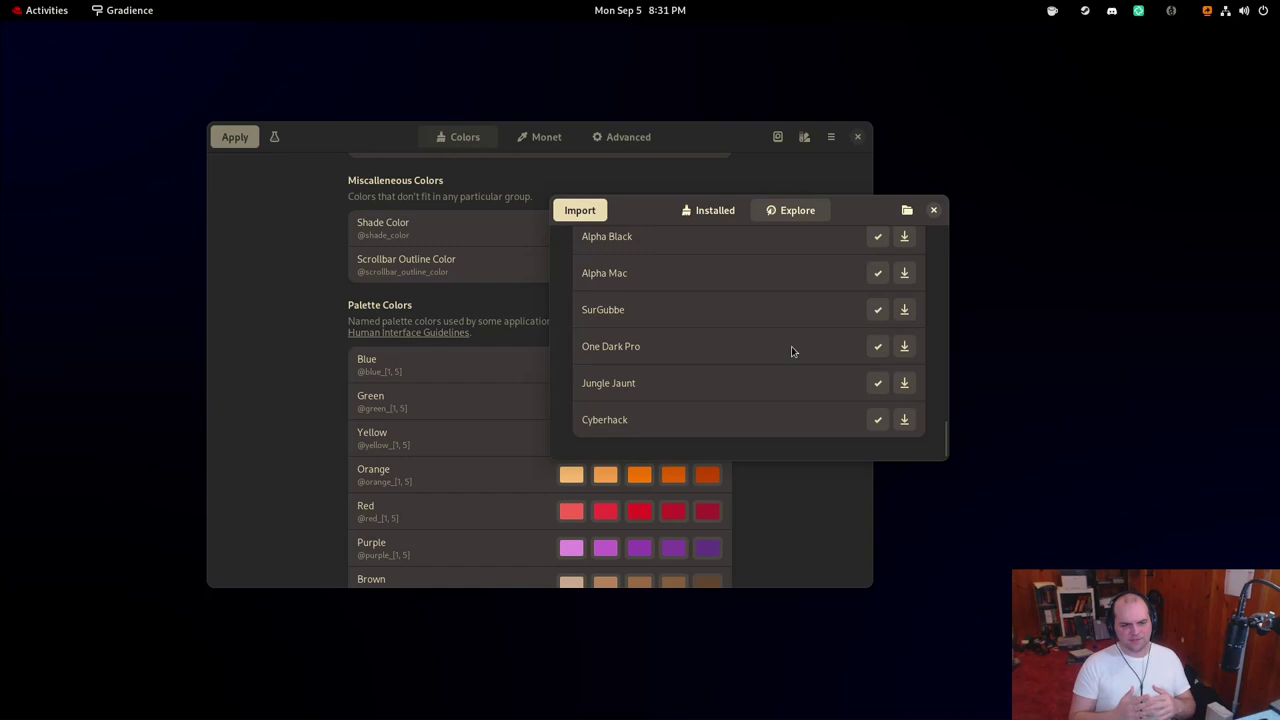
pyautogui.click(878, 347)
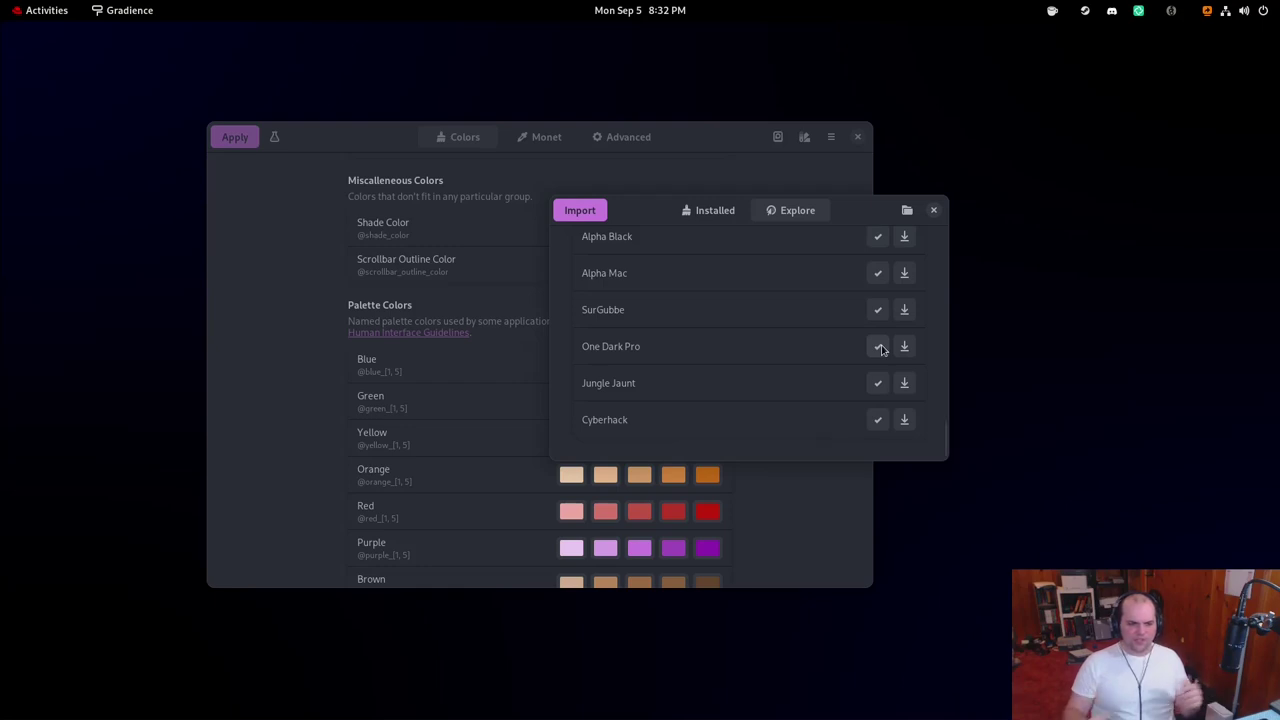
pyautogui.scroll(5, 854, 314)
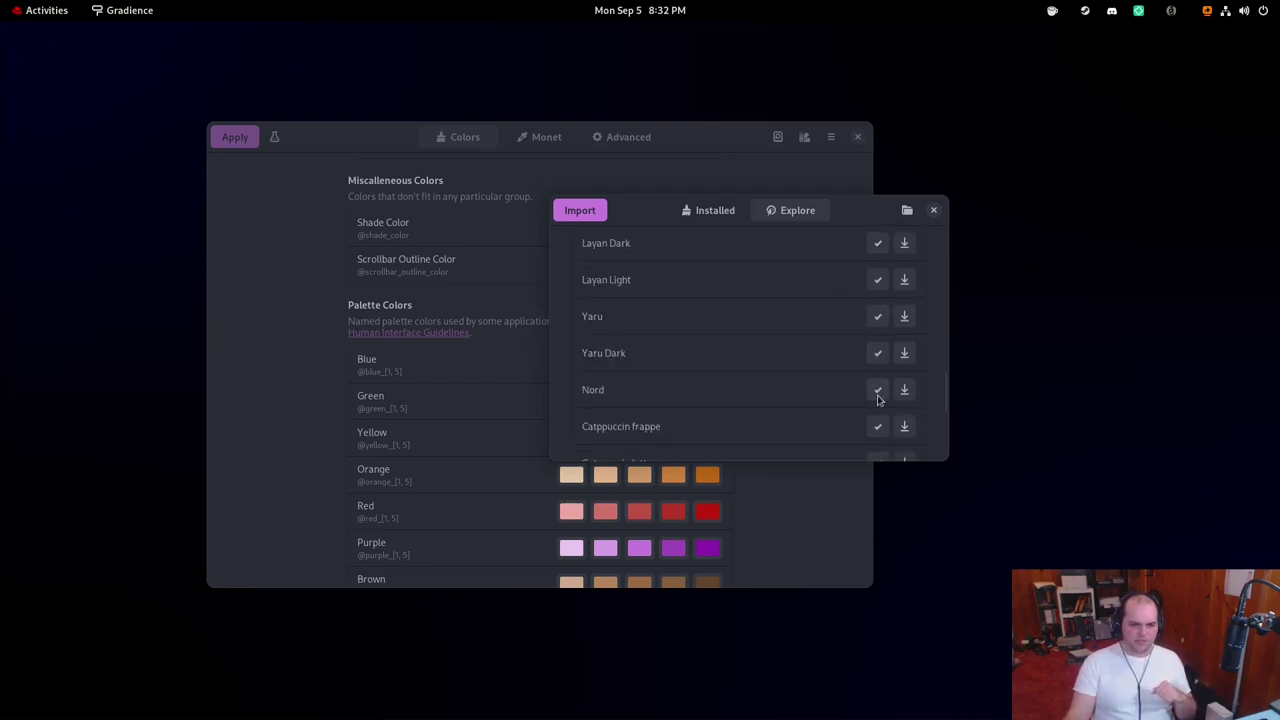
pyautogui.click(878, 398)
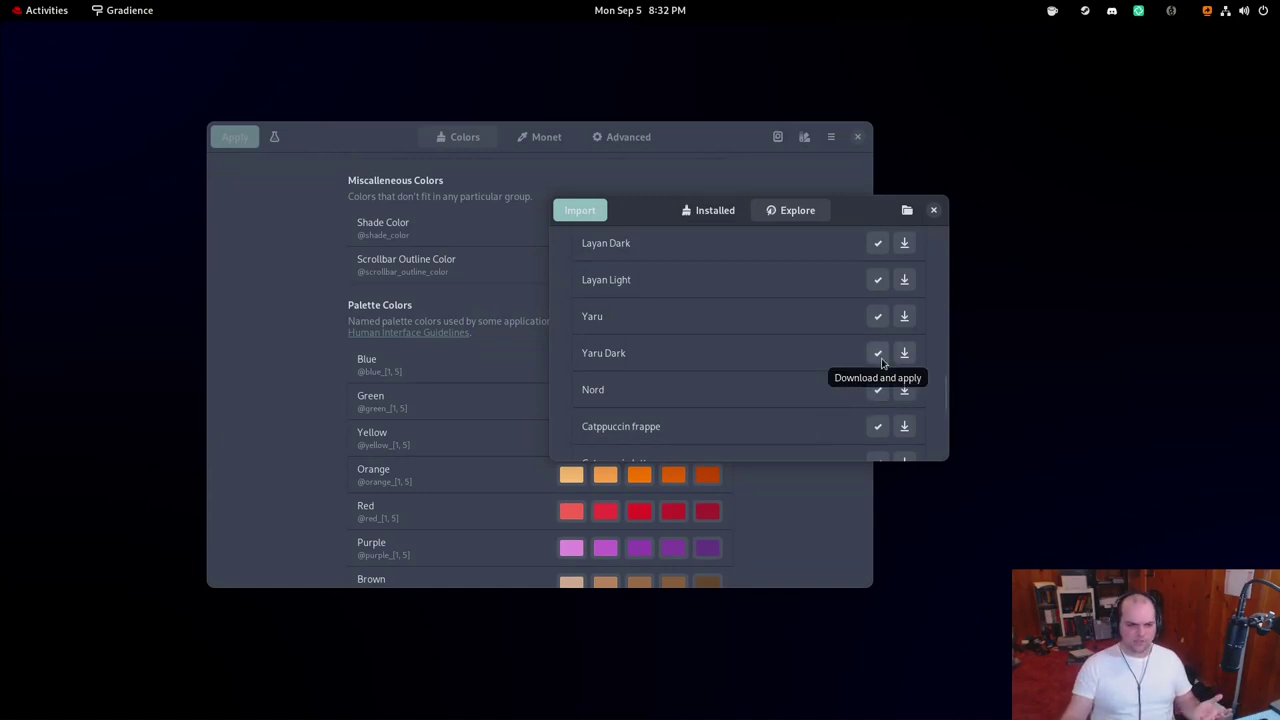
pyautogui.click(878, 355)
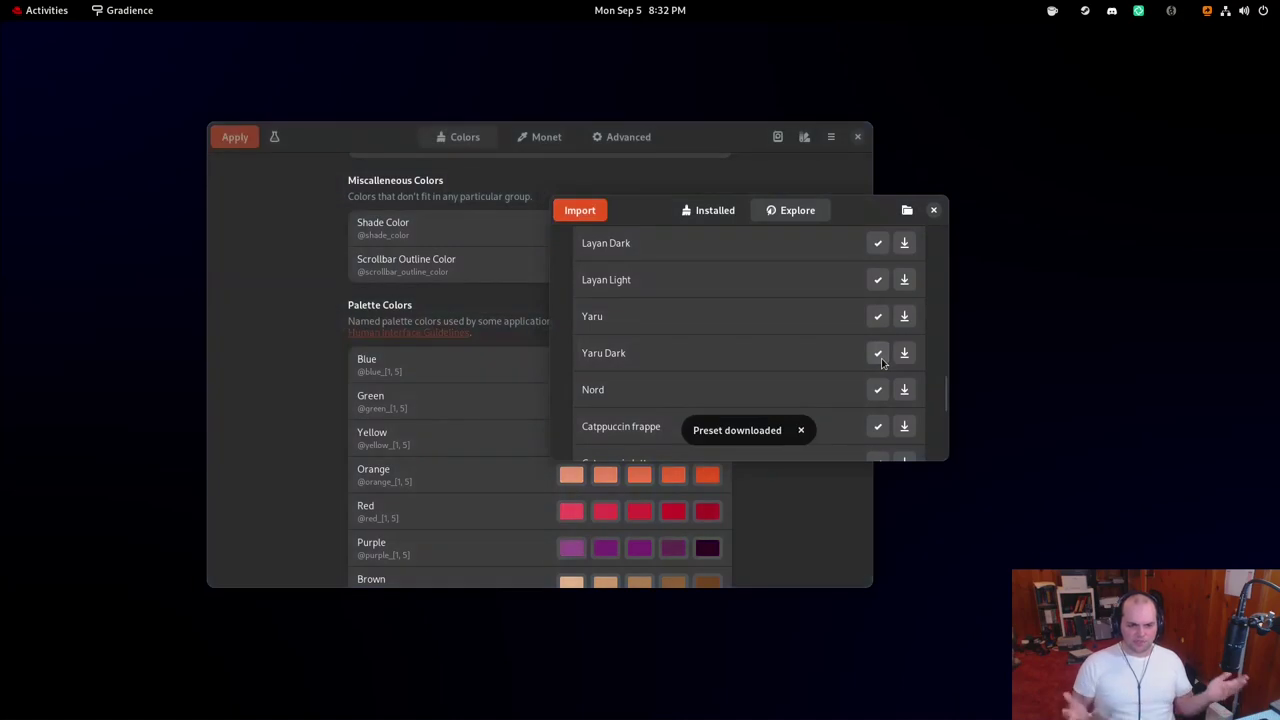
pyautogui.scroll(2, 791, 309)
pyautogui.scroll(-5, 791, 309)
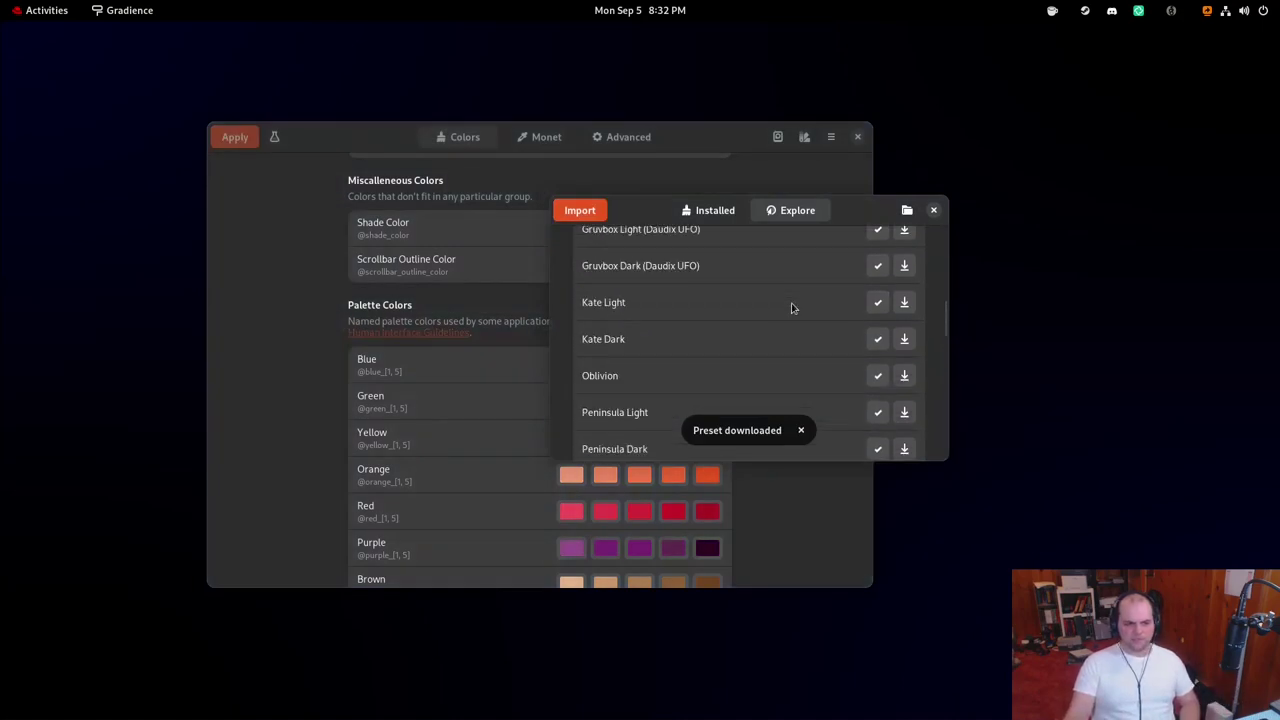
pyautogui.click(933, 211)
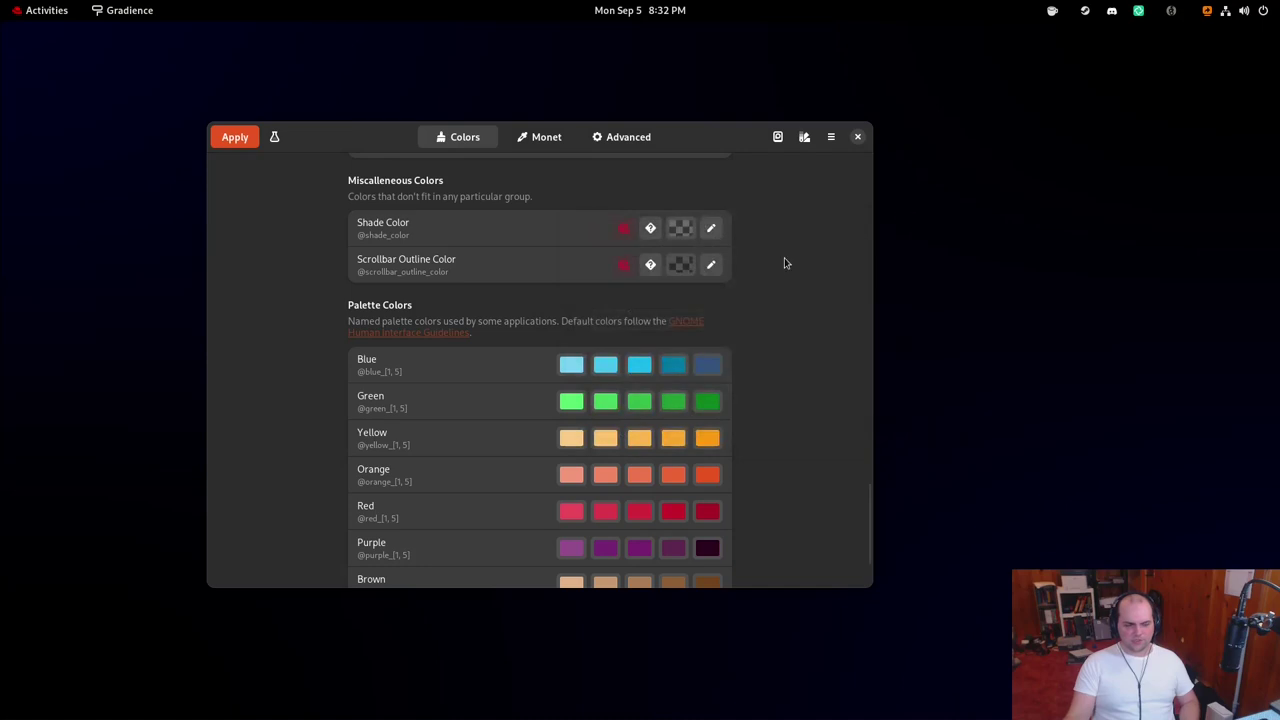
# Switch Gradience back to the built-in Adwaita Dark preset, close the presets window and return to the Accent Colors
pyautogui.click(804, 137)
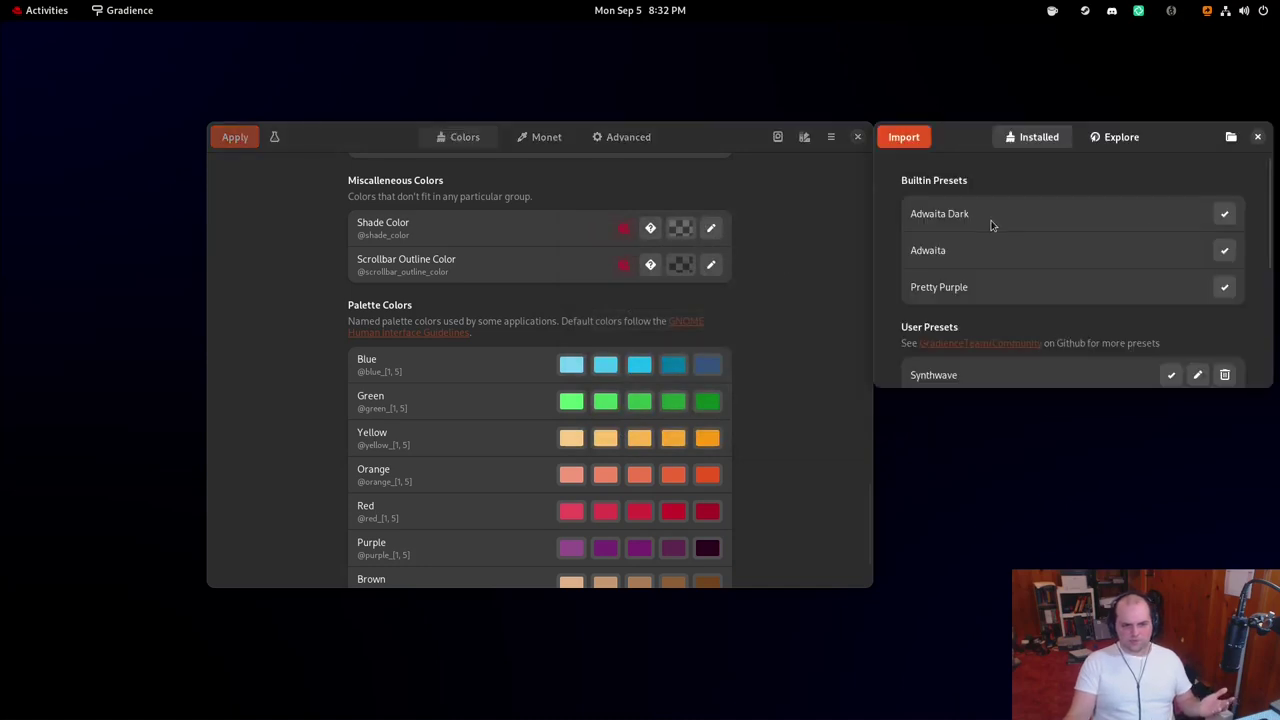
pyautogui.click(1257, 137)
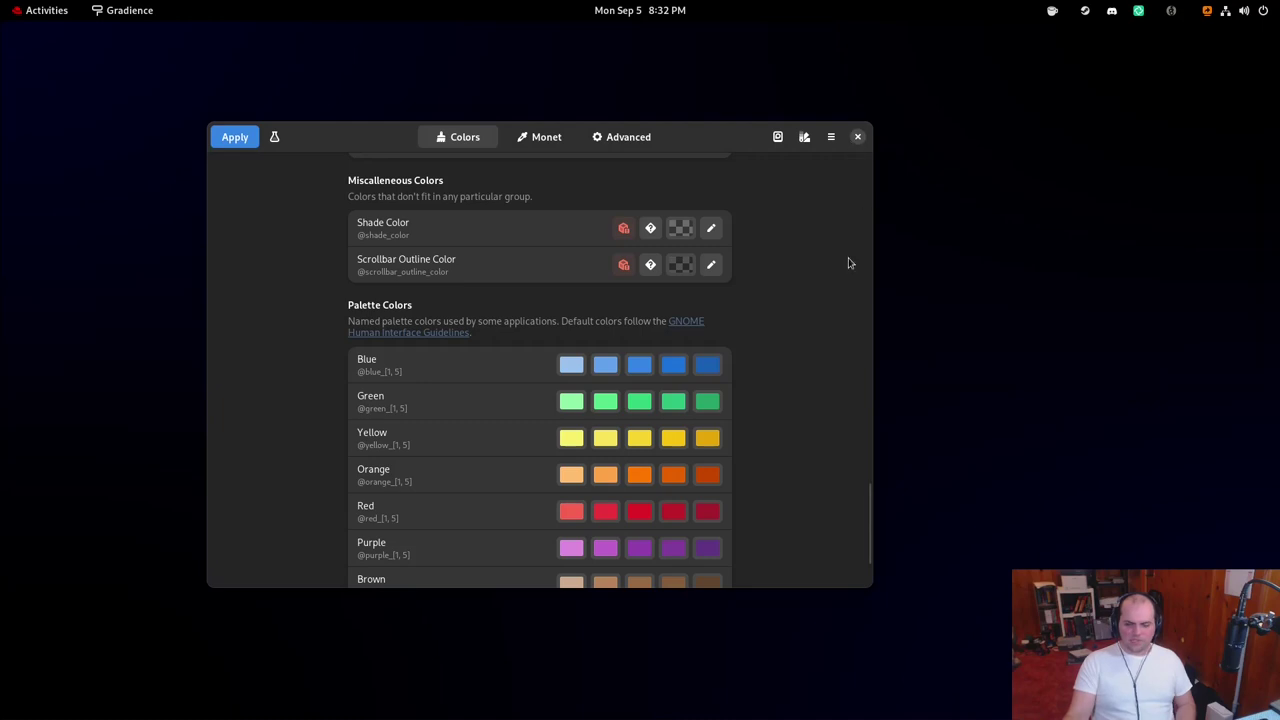
pyautogui.scroll(20, 852, 330)
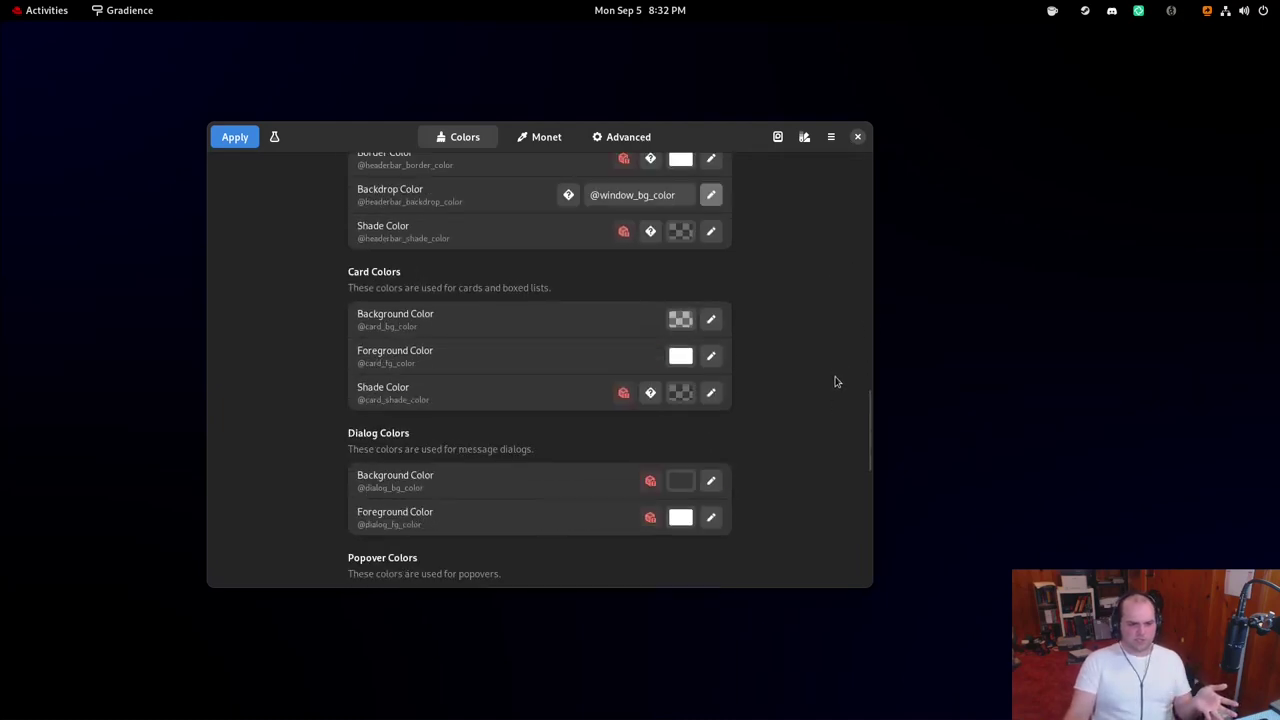
pyautogui.scroll(5, 837, 382)
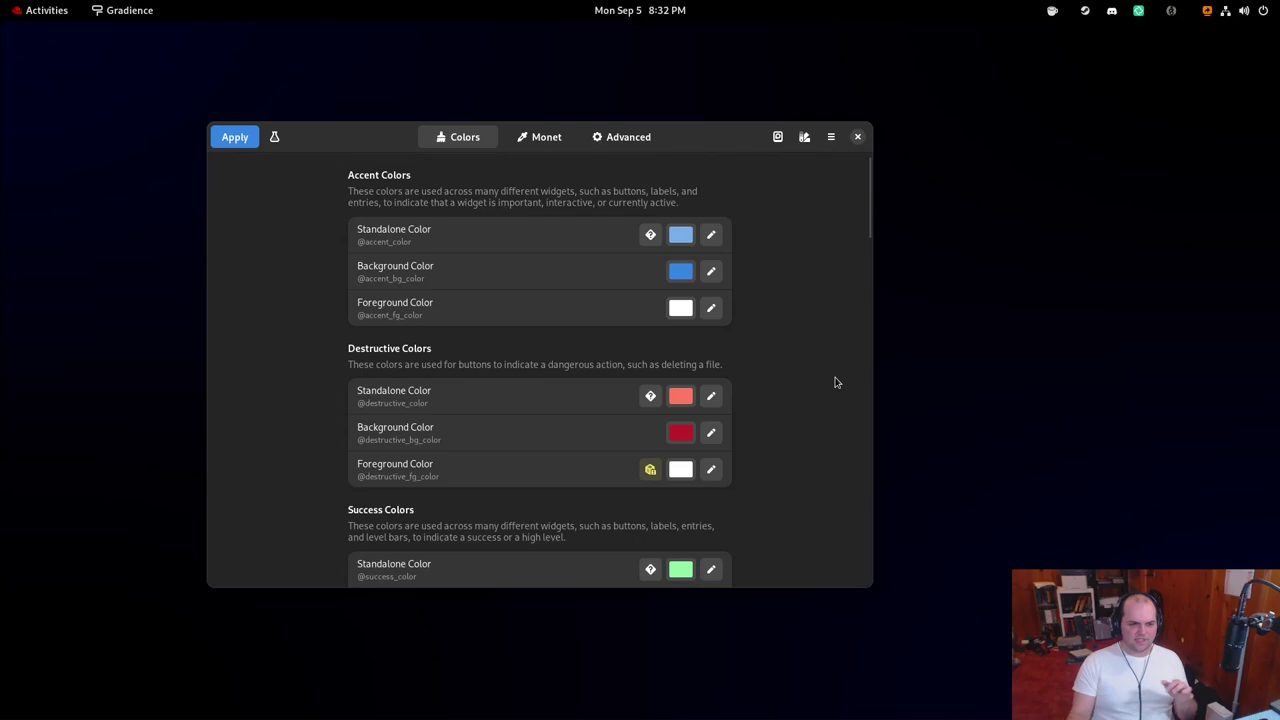